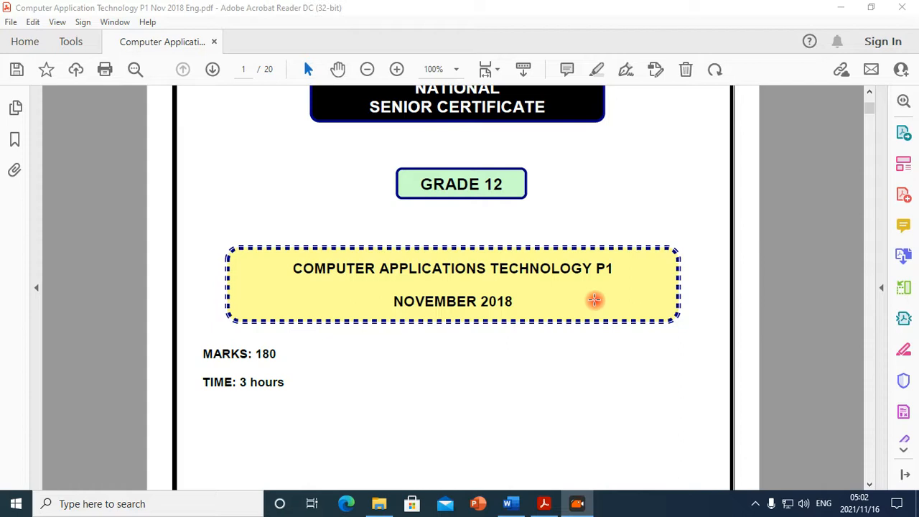
Look over the exam paper's cover page and continue to the Instructions and Information page.
scroll(594, 300, down, 3)
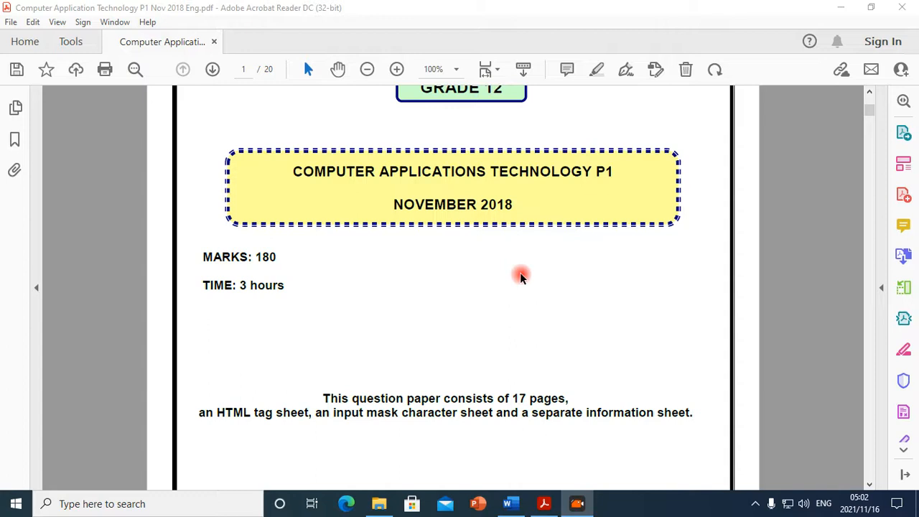
scroll(521, 276, down, 1)
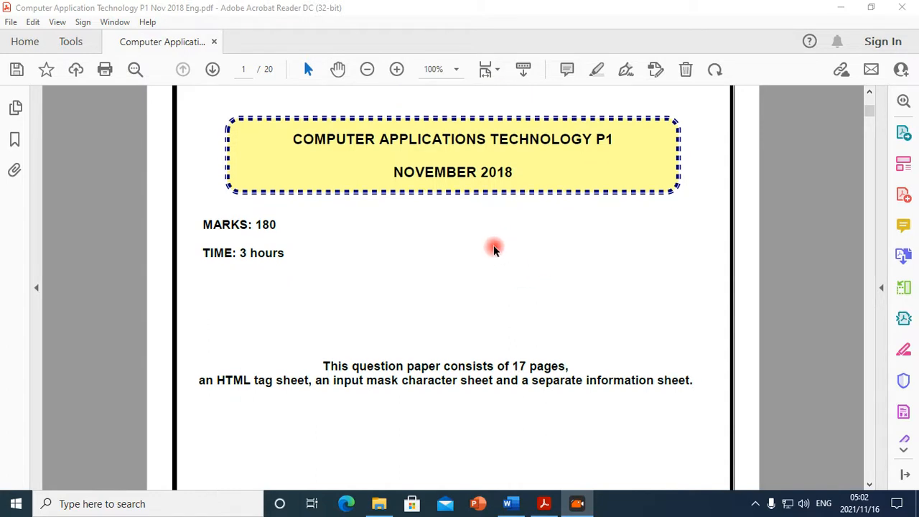
scroll(500, 271, down, 2)
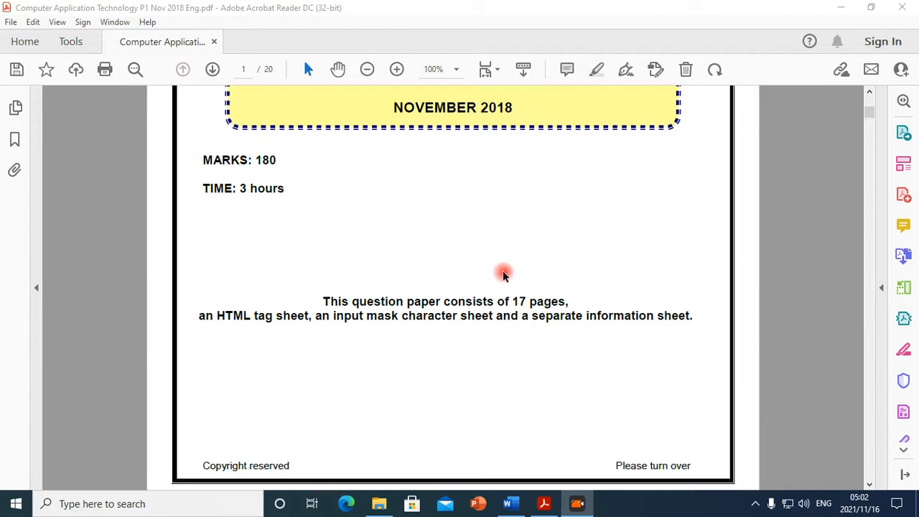
scroll(503, 272, down, 11)
scroll(508, 264, down, 9)
scroll(511, 267, up, 10)
scroll(510, 267, up, 20)
scroll(513, 263, down, 10)
scroll(513, 264, down, 20)
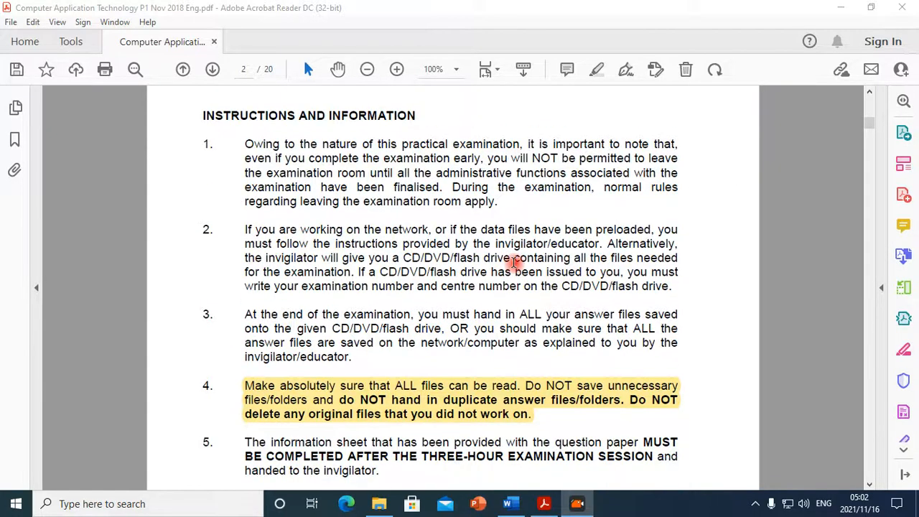
Read instructions 1 to 12 on page 2 of the exam paper, including the highlighted ones.
scroll(567, 295, up, 2)
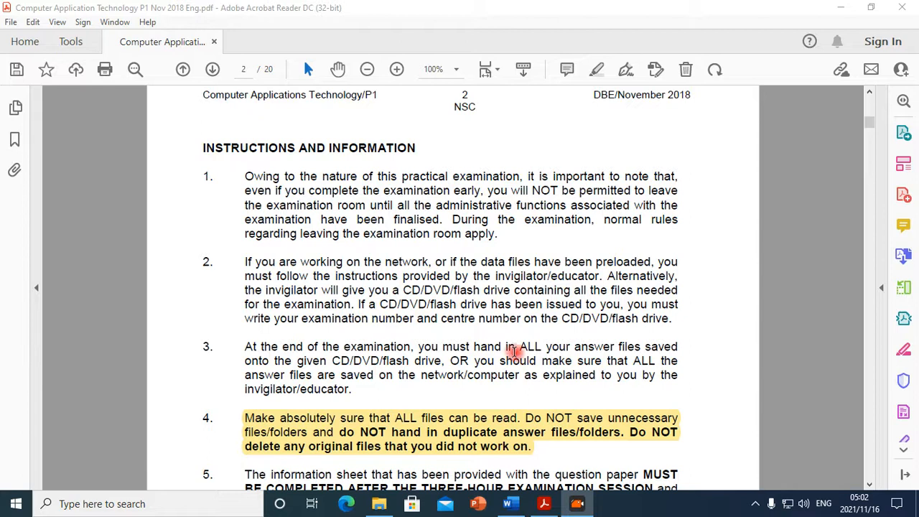
scroll(389, 349, down, 3)
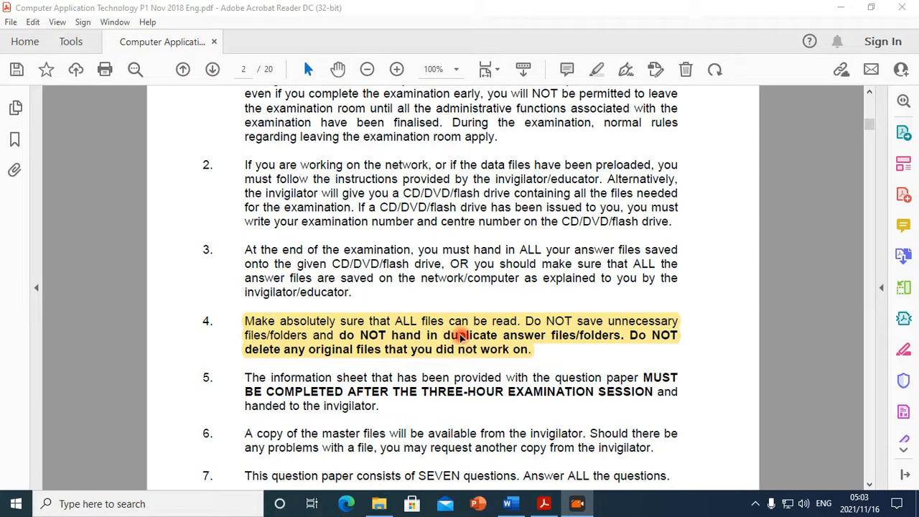
scroll(479, 337, down, 3)
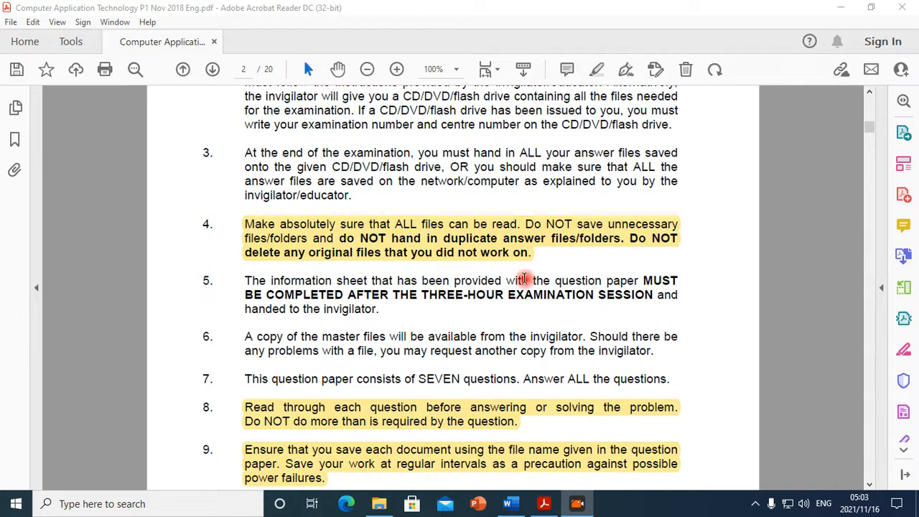
scroll(524, 278, down, 4)
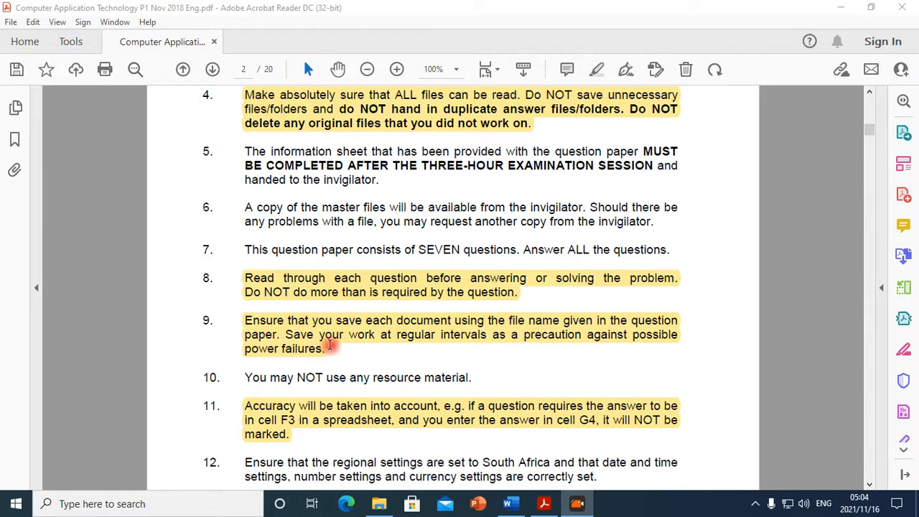
scroll(355, 373, down, 2)
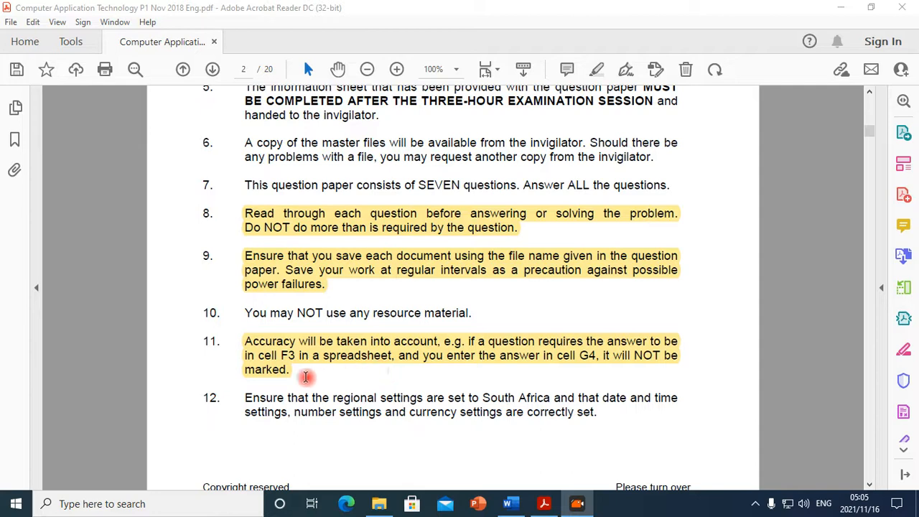
scroll(323, 373, down, 3)
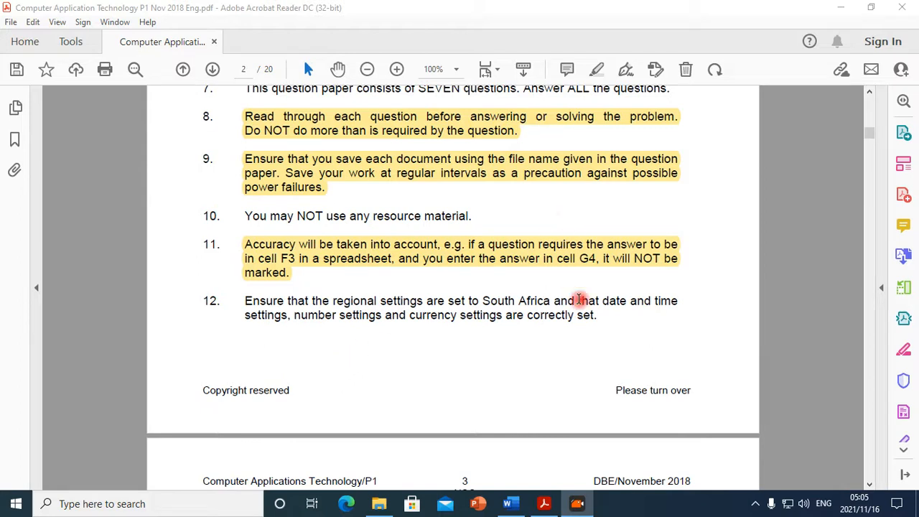
scroll(579, 301, up, 1)
Read instructions 13 to 16 on page 3 of the exam paper and the list of supplied data files.
scroll(582, 302, down, 9)
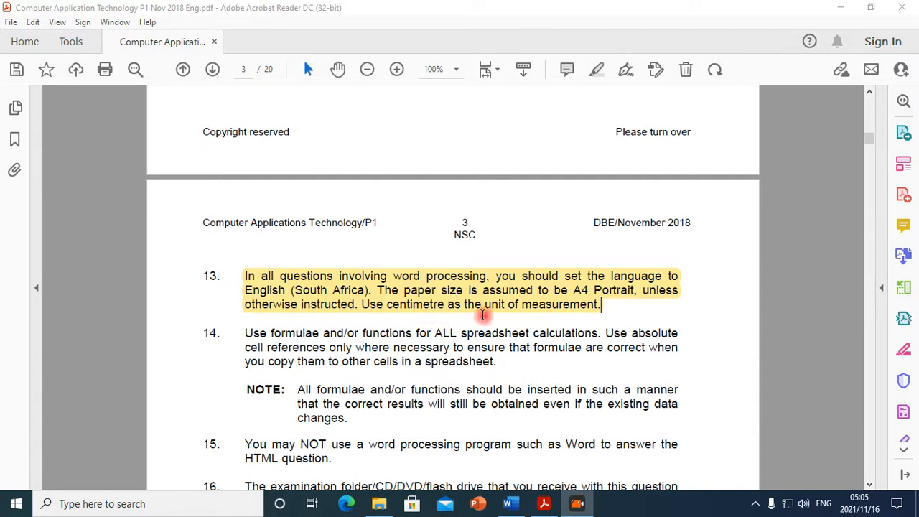
scroll(473, 315, down, 3)
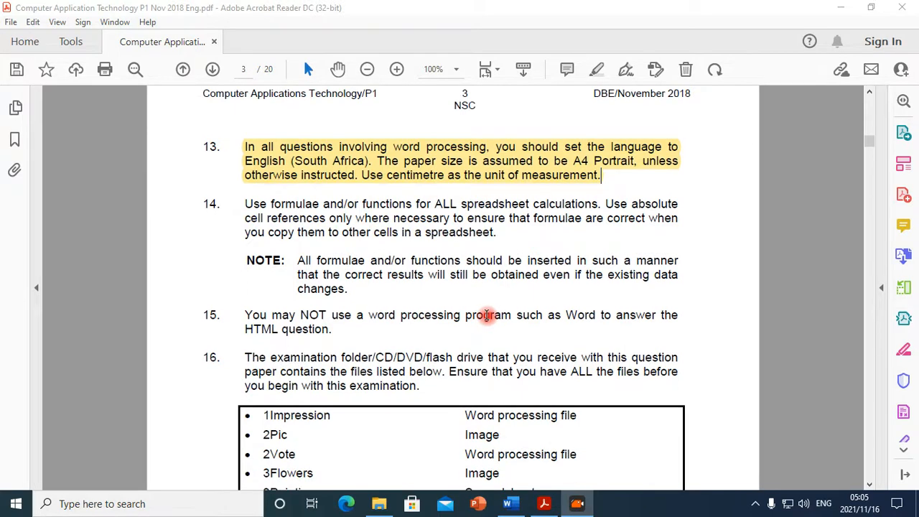
scroll(486, 316, down, 6)
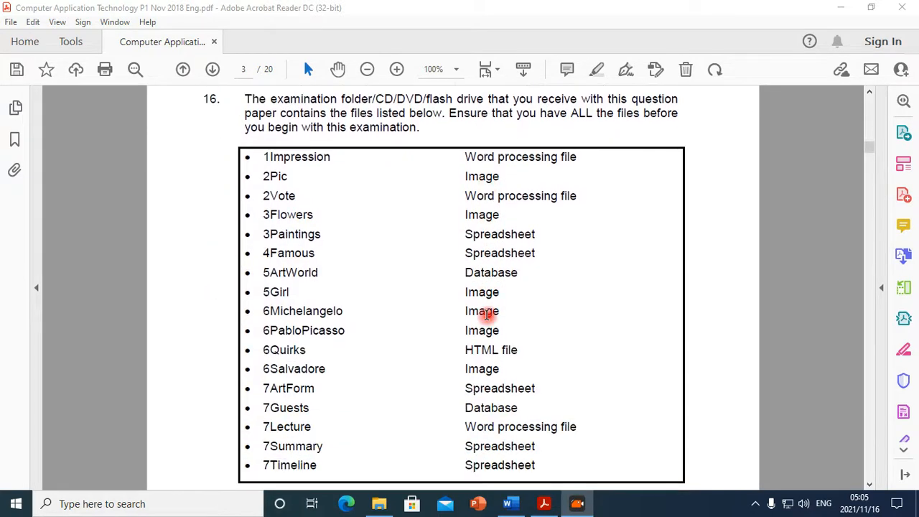
scroll(487, 314, down, 2)
scroll(487, 314, up, 1)
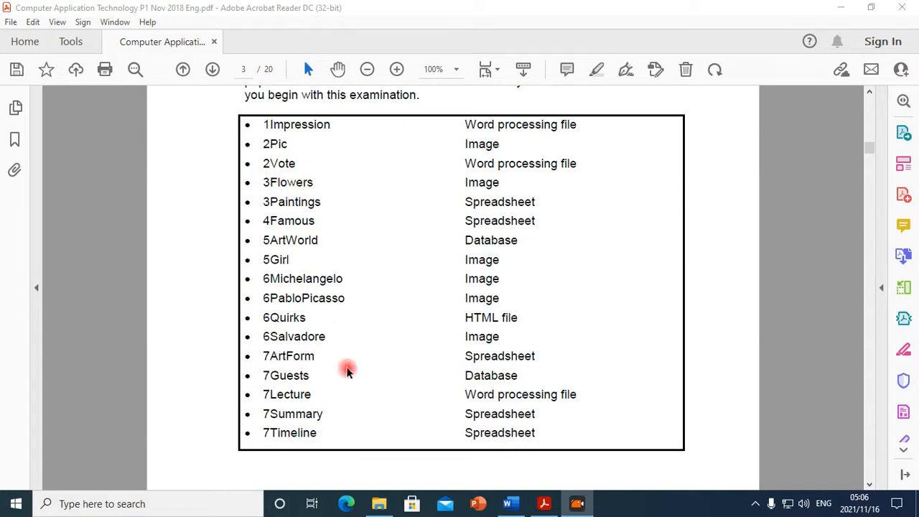
Switch to File Explorer to examine the exam data files and the Answers folder, and minimize the window again.
click(383, 507)
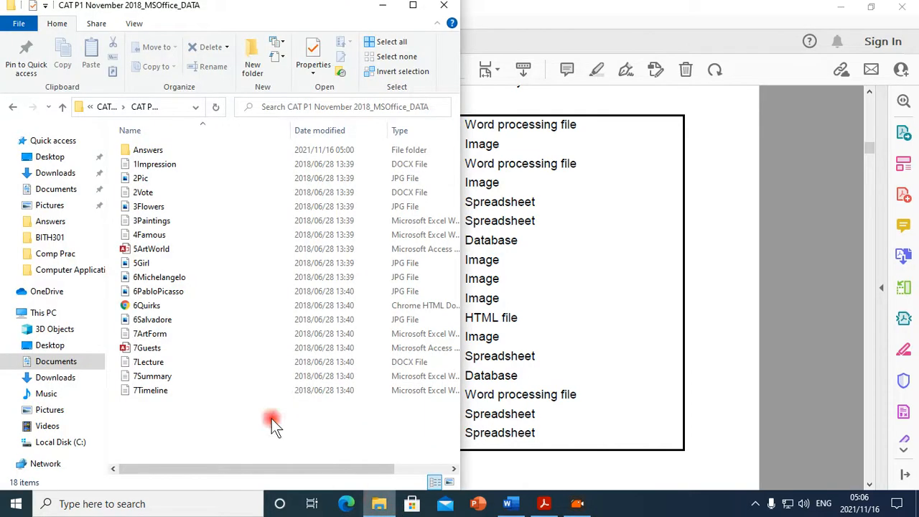
click(159, 152)
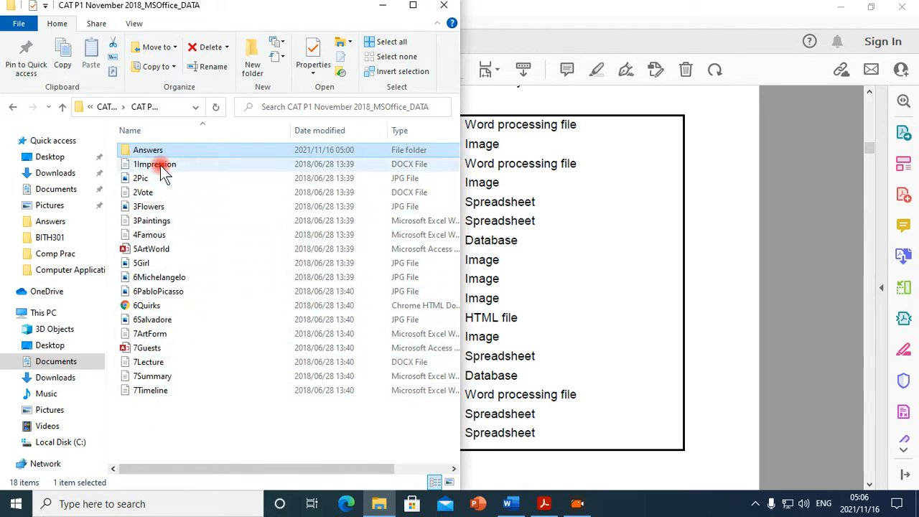
mouse_move(165, 149)
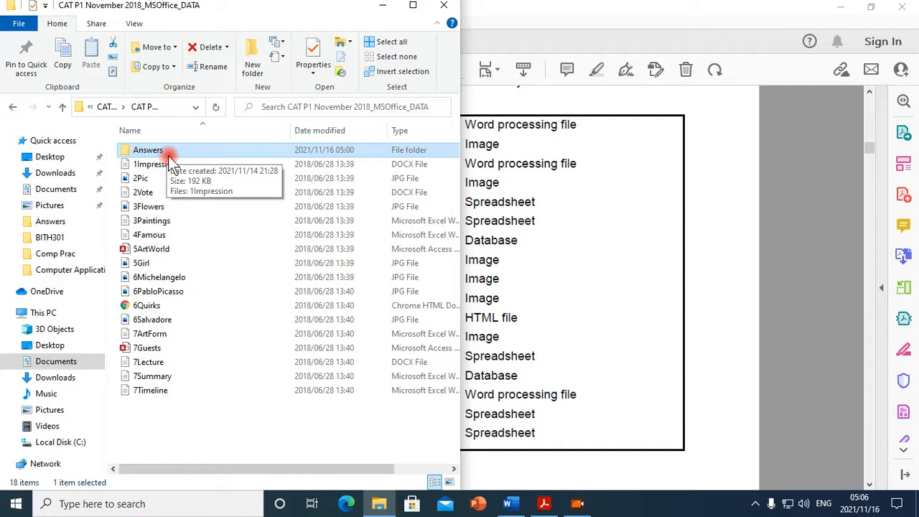
click(168, 156)
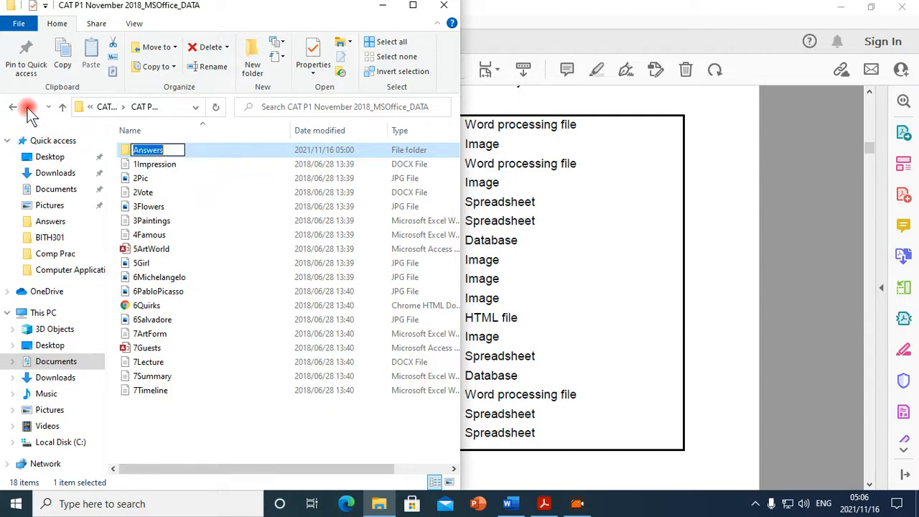
click(279, 181)
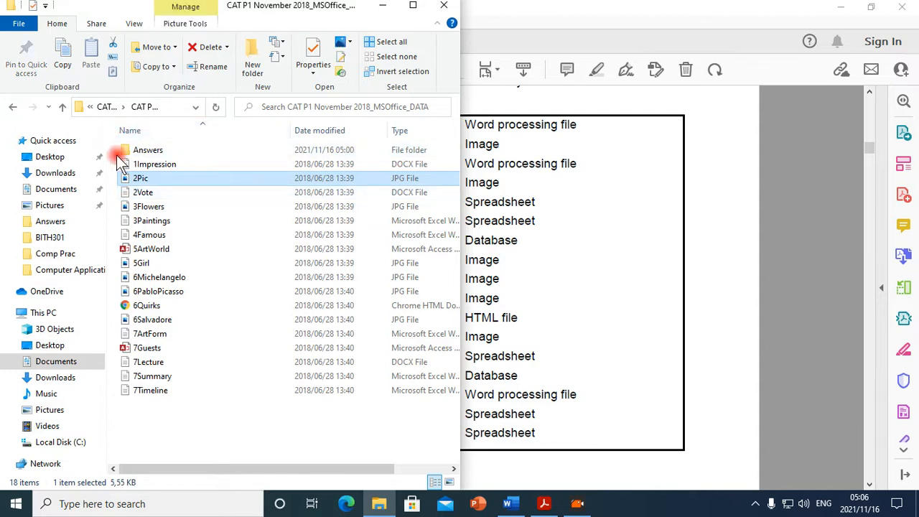
click(386, 7)
Read the scenario and Question 1 on page 4 of the exam paper, and select the heading text "WORD PROCESSING".
scroll(513, 321, down, 8)
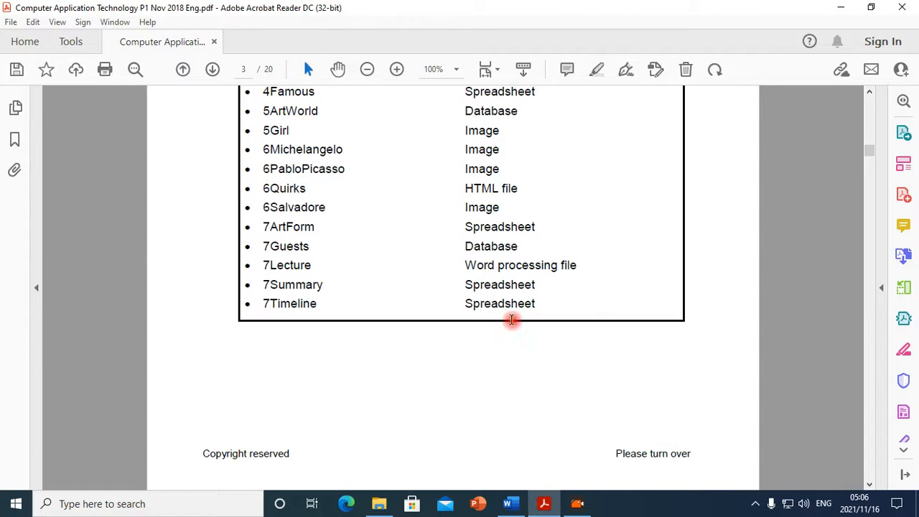
scroll(513, 321, down, 8)
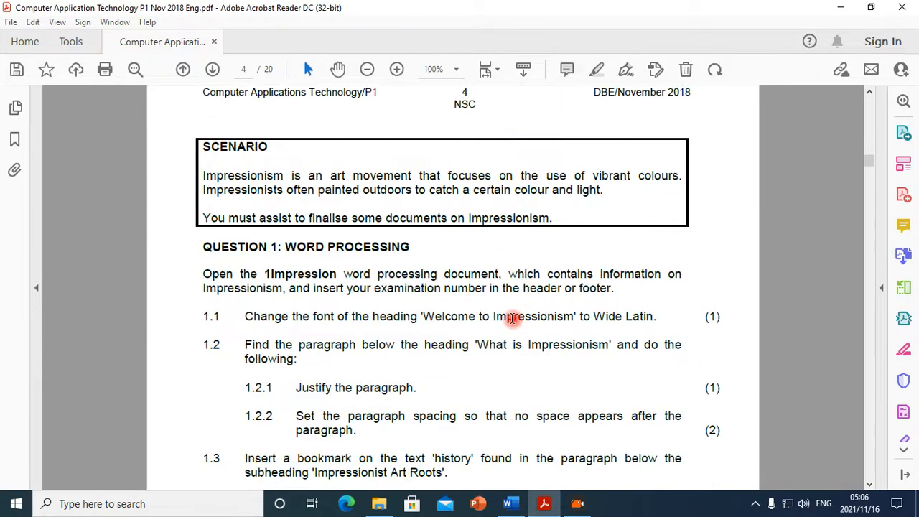
scroll(512, 319, down, 1)
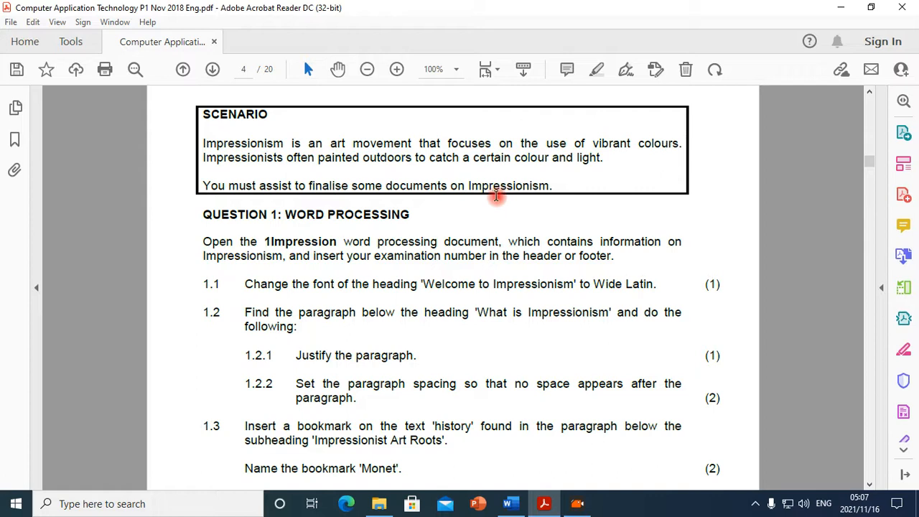
scroll(460, 209, down, 2)
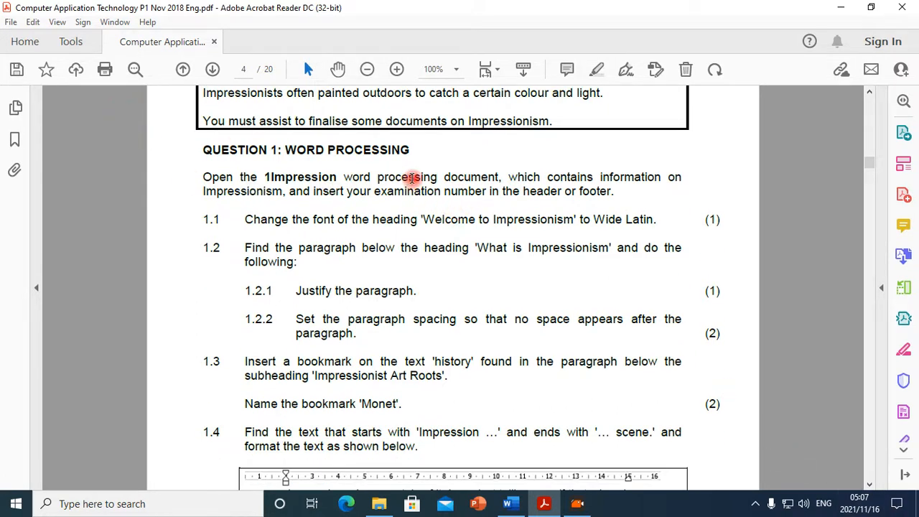
drag(285, 149, 399, 155)
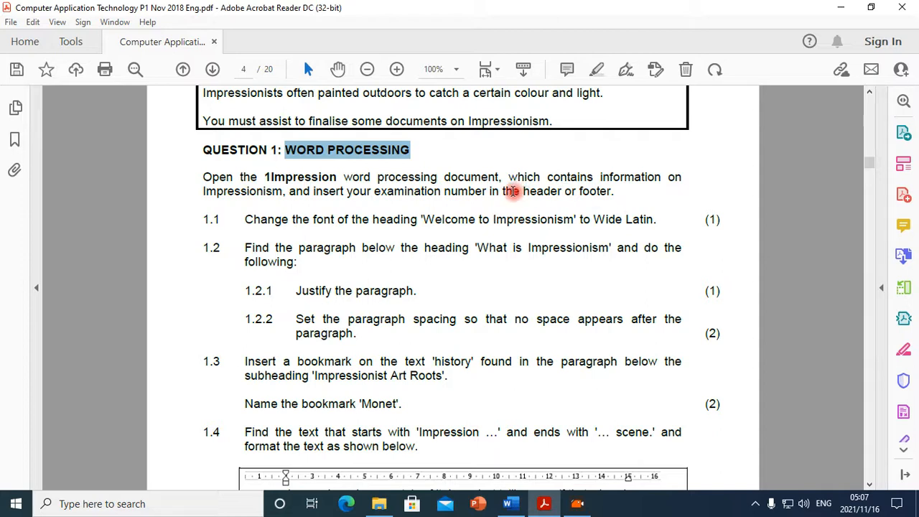
Check the open 1Impression document in Word, return to the exam paper and select the text of question 1.1.
click(518, 507)
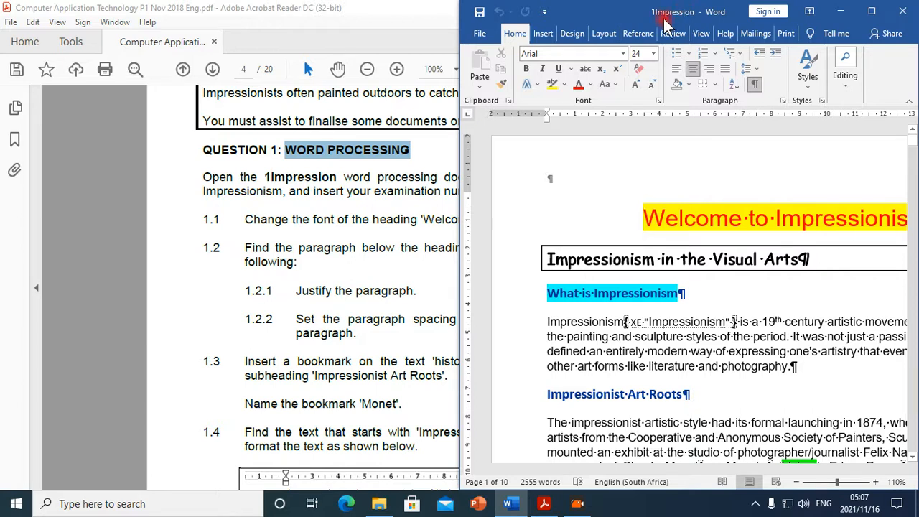
click(287, 234)
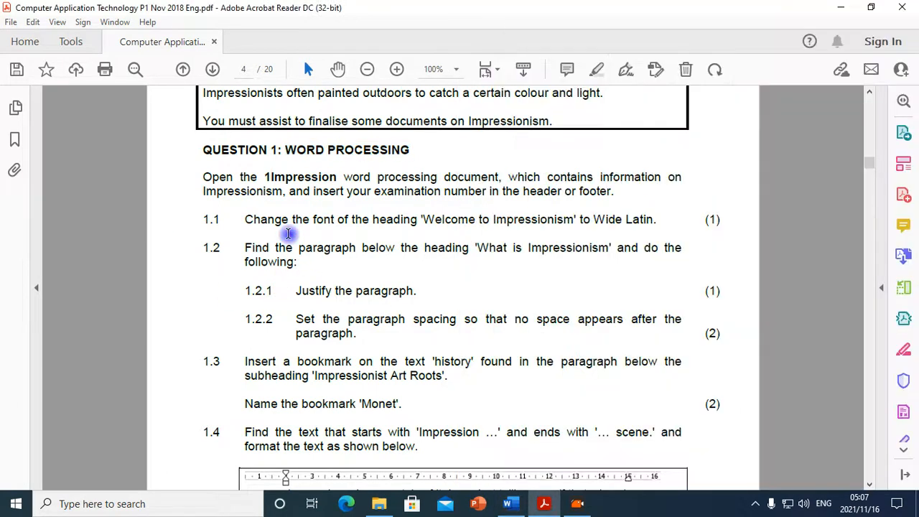
drag(243, 219, 657, 222)
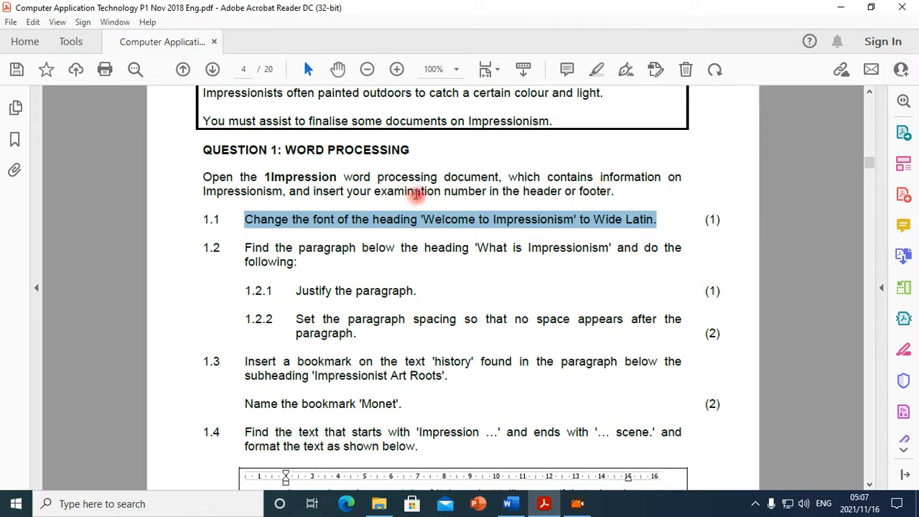
Switch to the 1Impression document in Word, view the first page's header and footer areas, and close header editing.
click(507, 503)
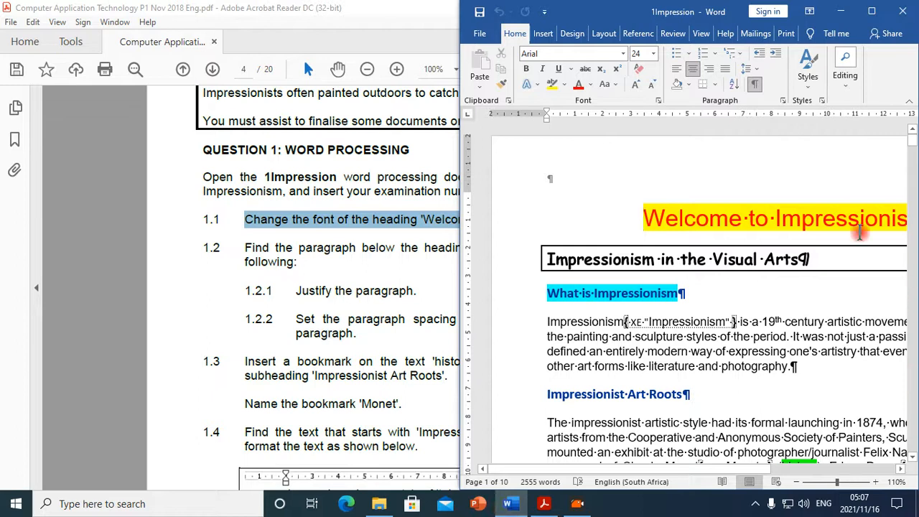
double_click(606, 161)
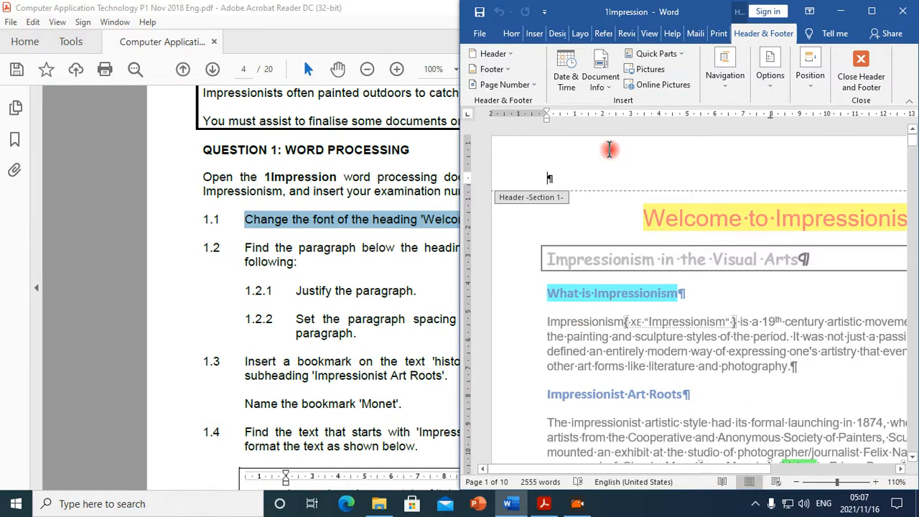
scroll(647, 275, down, 3)
scroll(646, 273, up, 3)
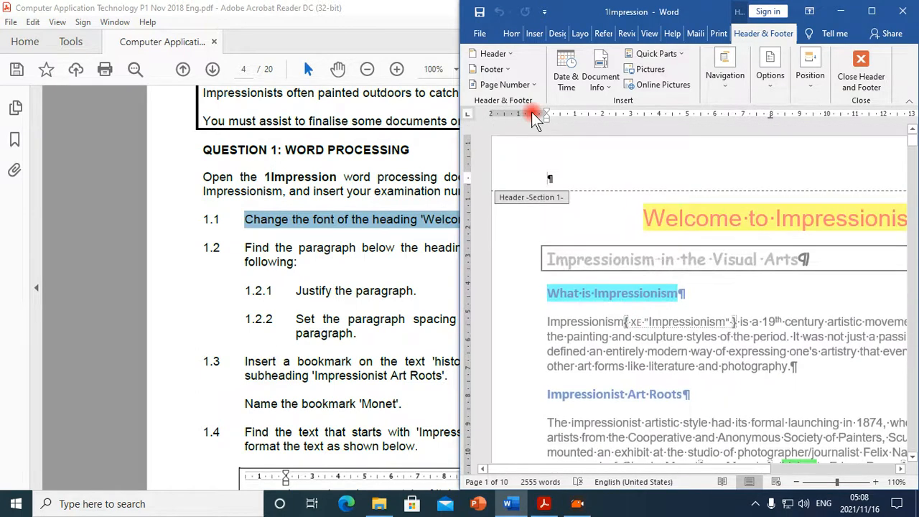
scroll(609, 259, down, 10)
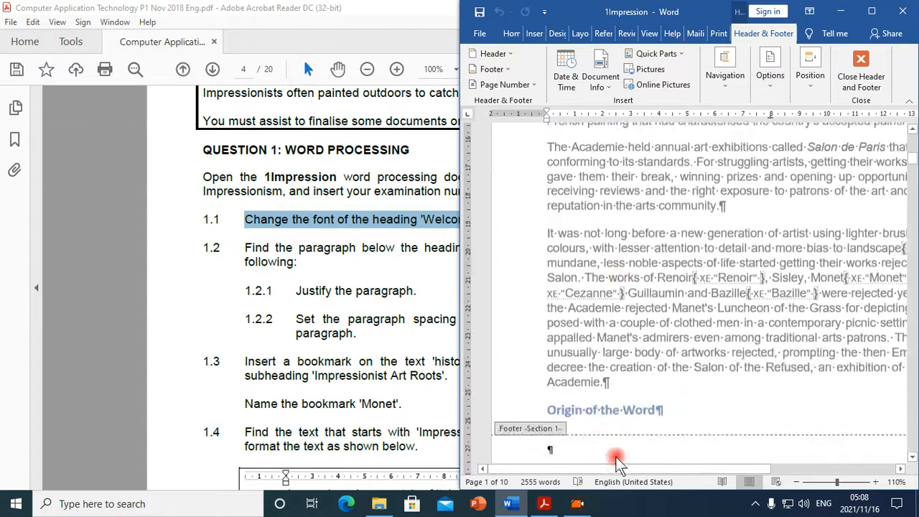
scroll(628, 270, up, 10)
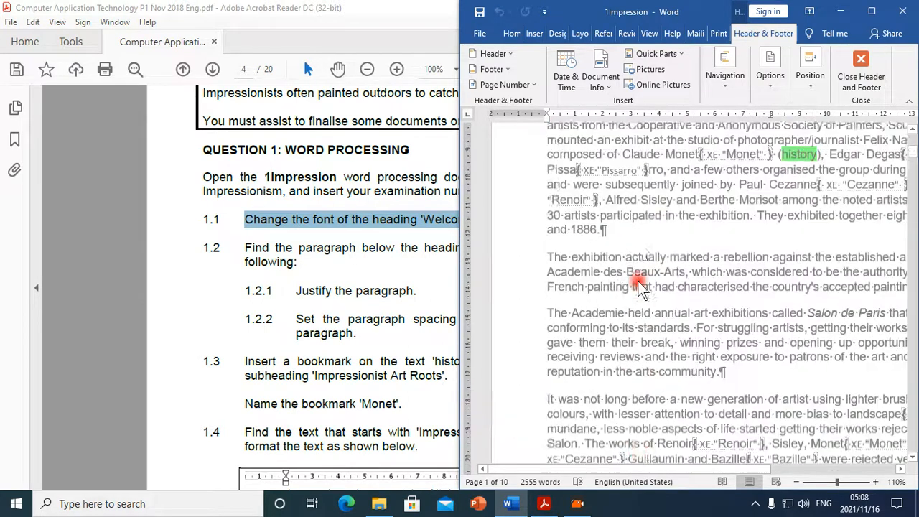
click(861, 75)
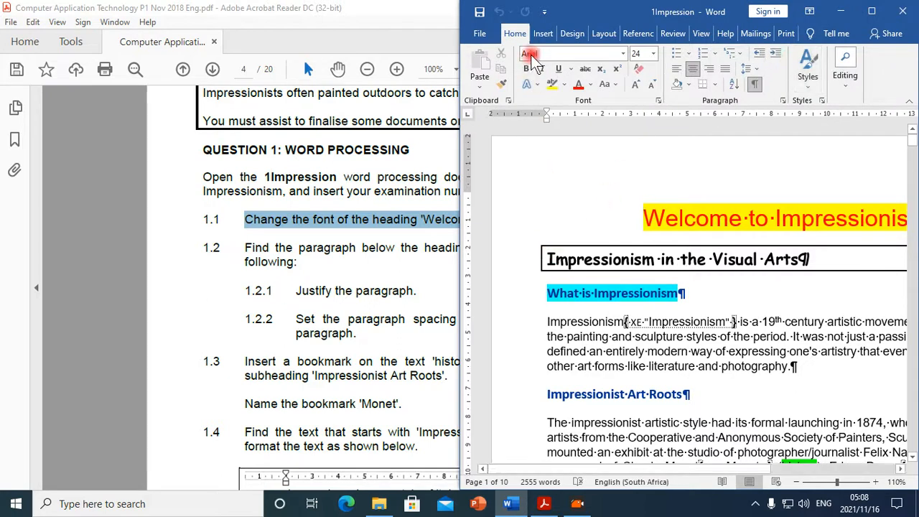
Show Word's insert commands for the 1Impression document, trying the half-width and full-size window, and leave the Word window maximized.
click(541, 35)
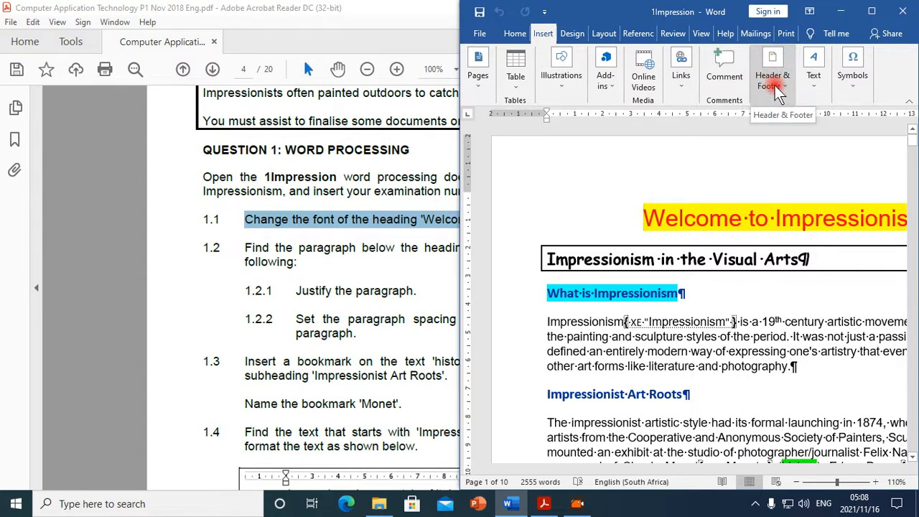
double_click(826, 13)
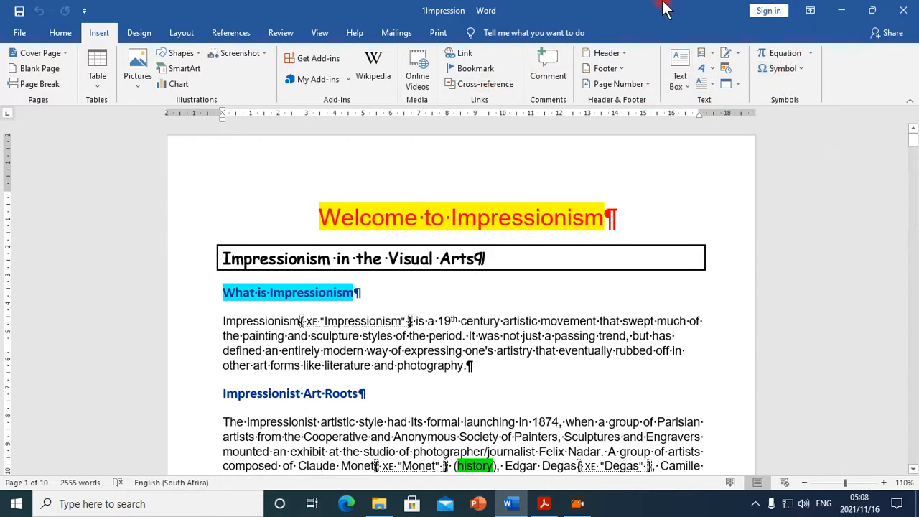
drag(660, 9, 917, 190)
click(815, 86)
click(814, 86)
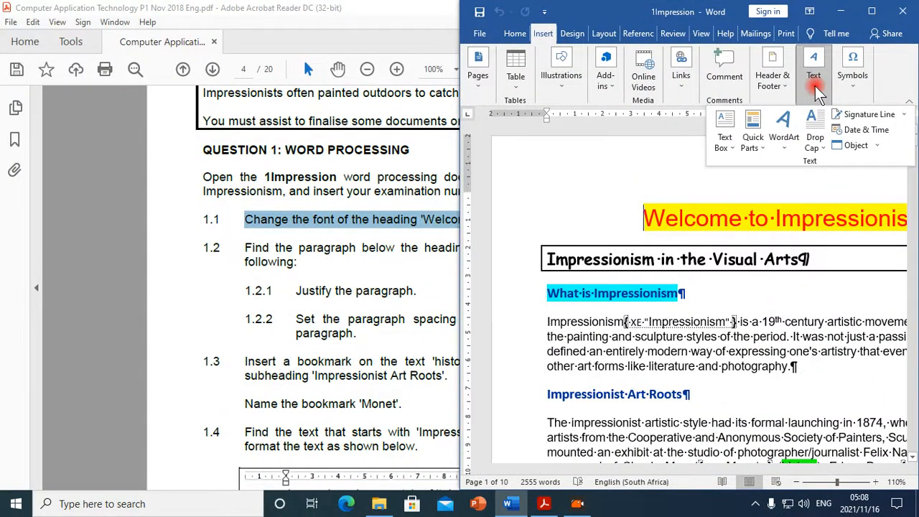
click(814, 86)
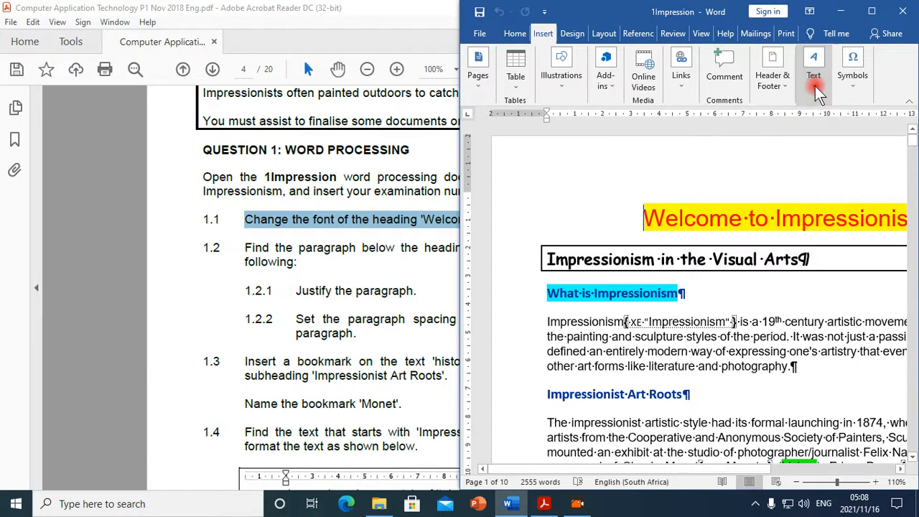
click(902, 12)
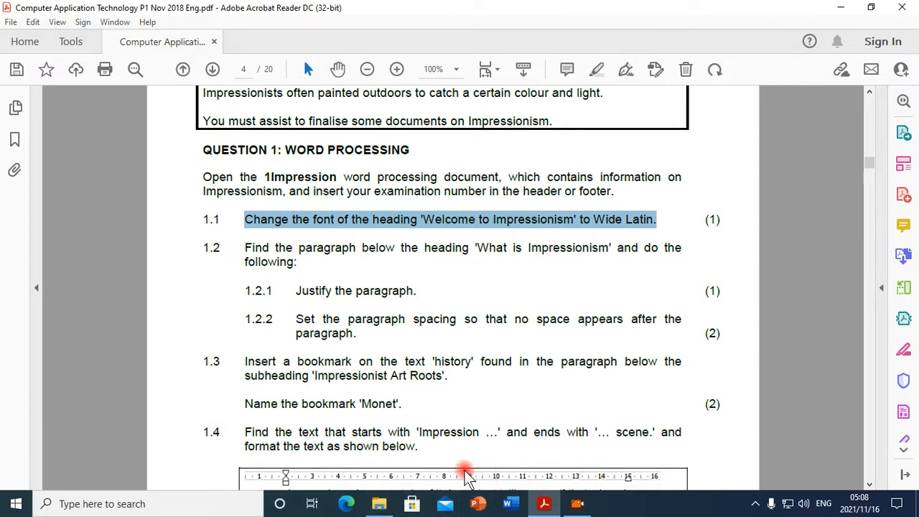
key(alt+Tab)
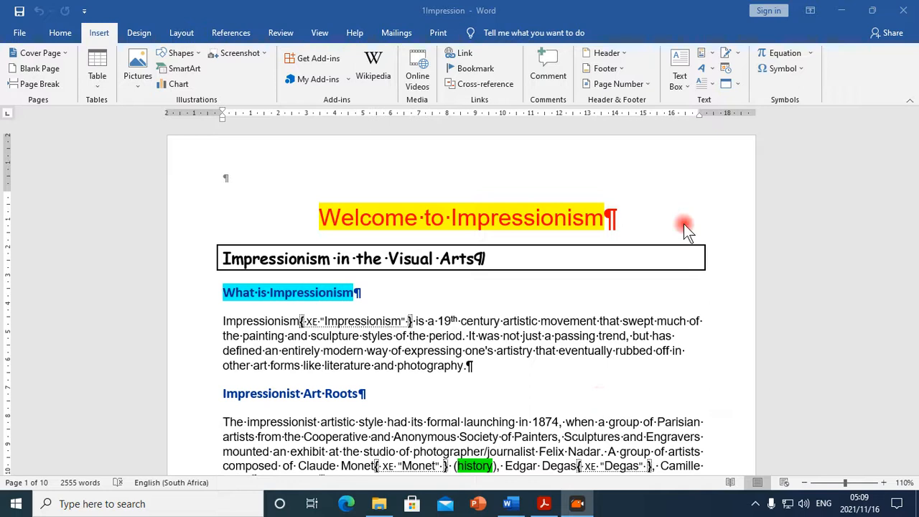
Insert a Blank header in the 1Impression document with the text "EXAMINATION NUMBER" and close header editing.
click(603, 53)
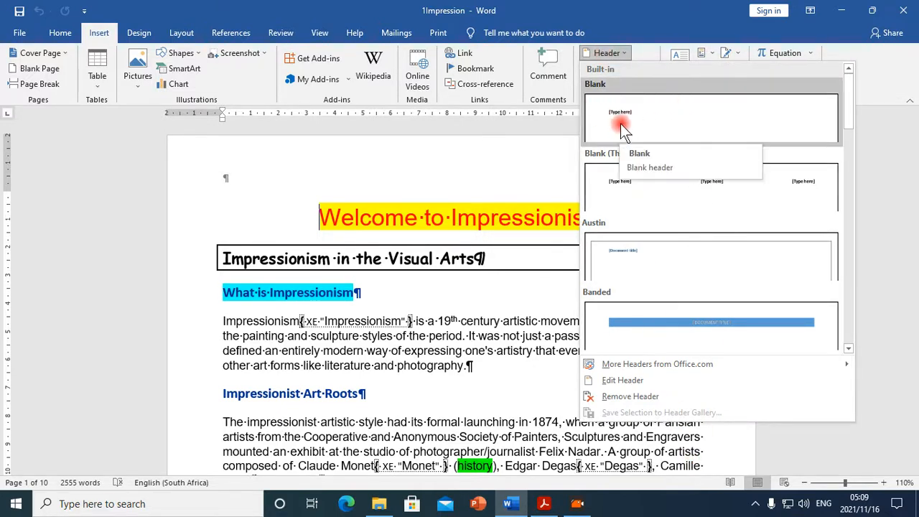
click(655, 118)
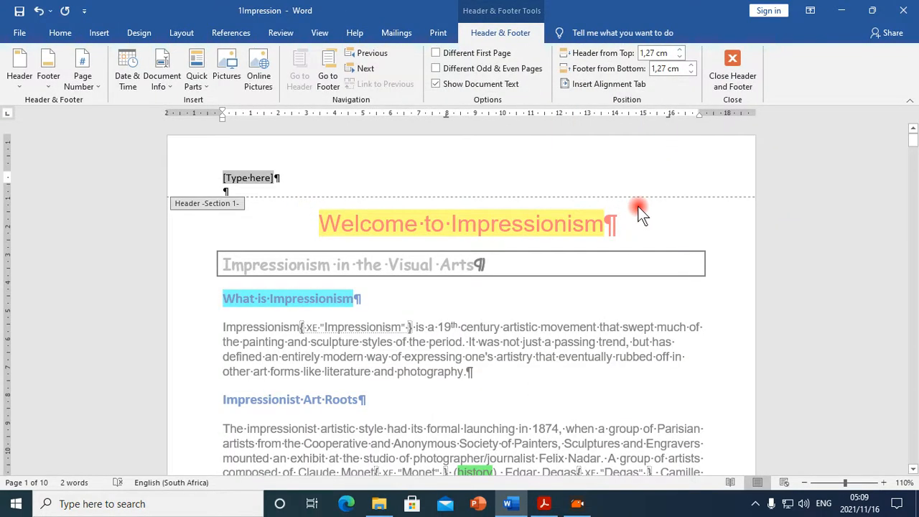
text(Exa)
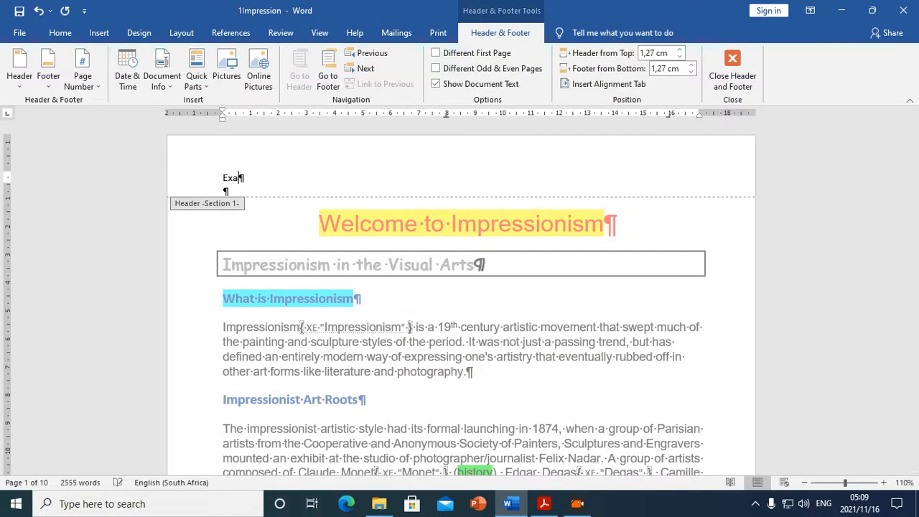
key(BackSpace)
key(BackSpace)
key(BackSpace)
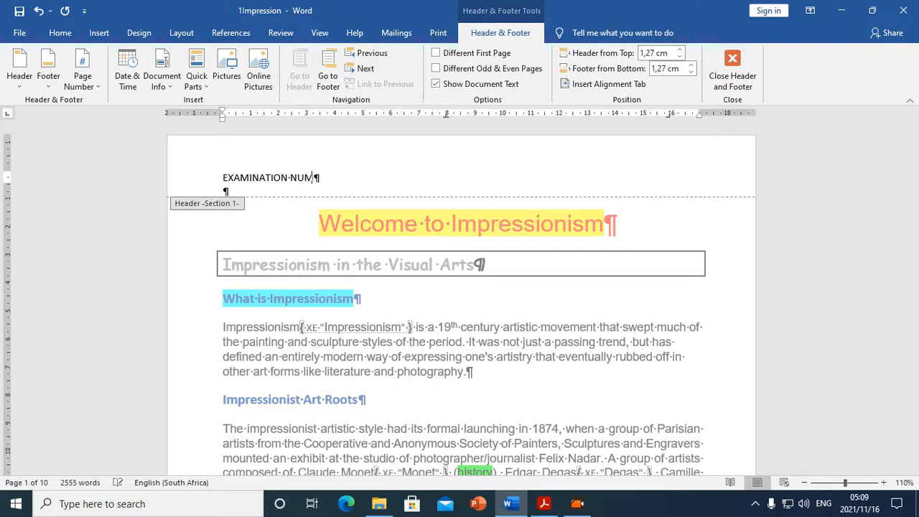
click(732, 72)
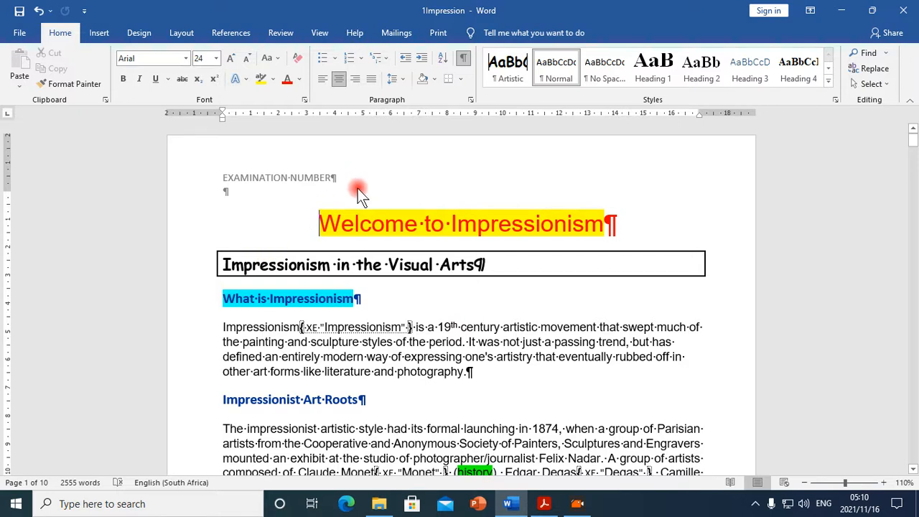
Delete the empty paragraph below "EXAMINATION NUMBER" in the header and return to the document body.
double_click(304, 182)
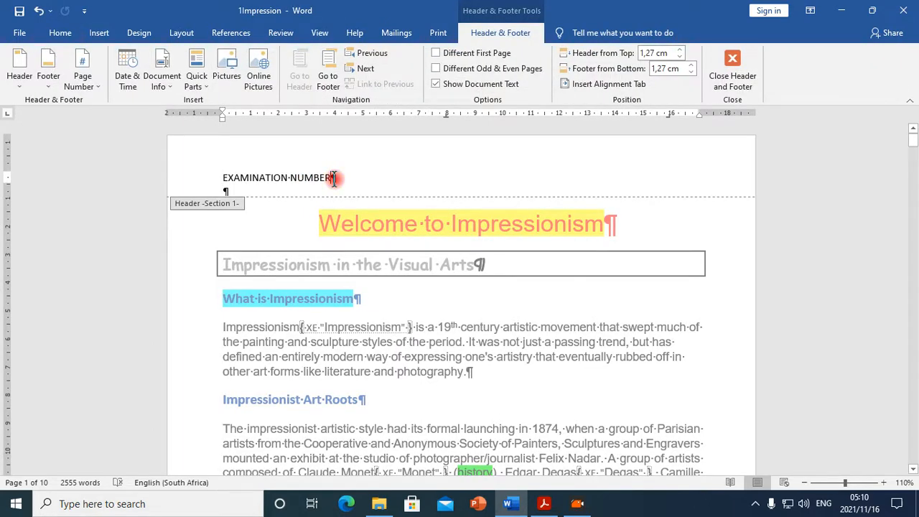
key(Delete)
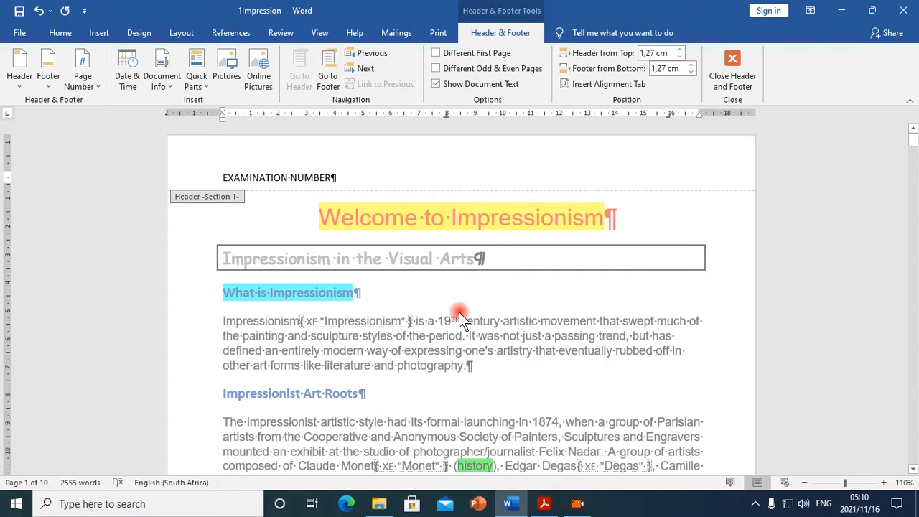
click(732, 72)
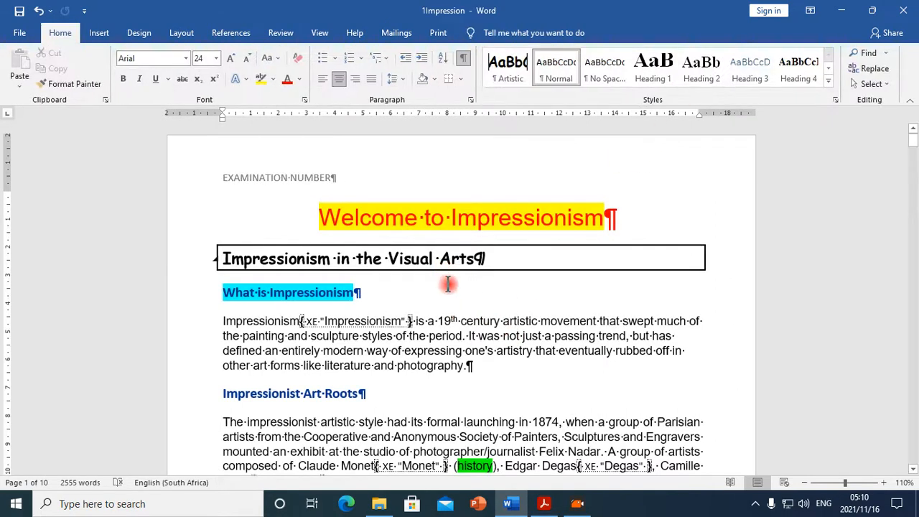
Check question 1.1 in the exam paper and change the font of the heading "Welcome to Impressionism" to Wide Latin.
click(544, 503)
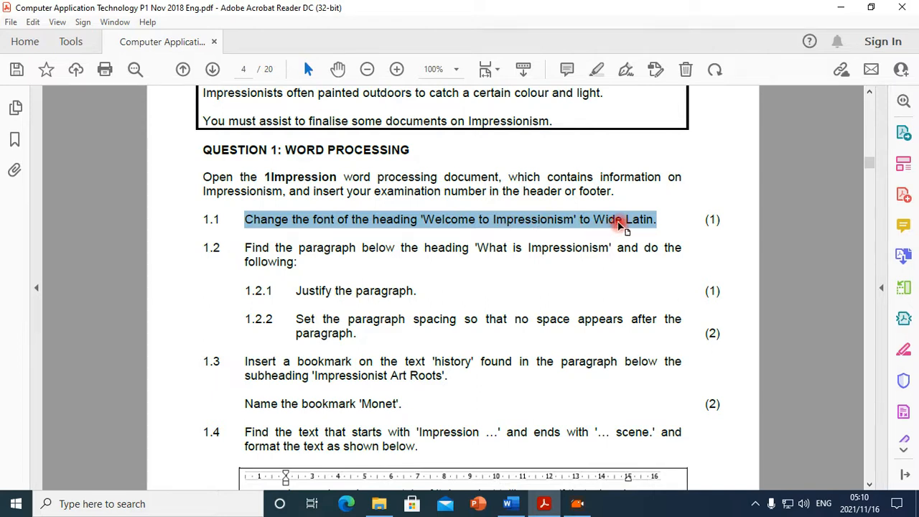
click(510, 504)
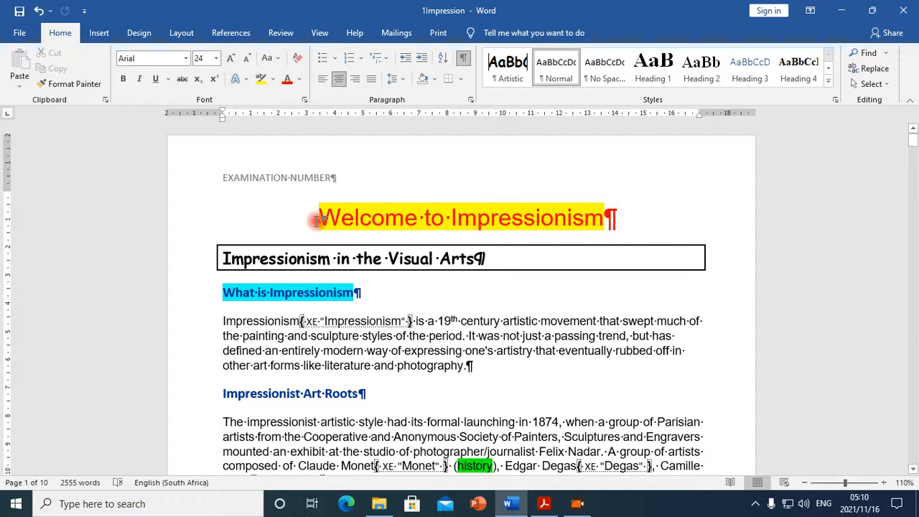
drag(319, 218, 576, 218)
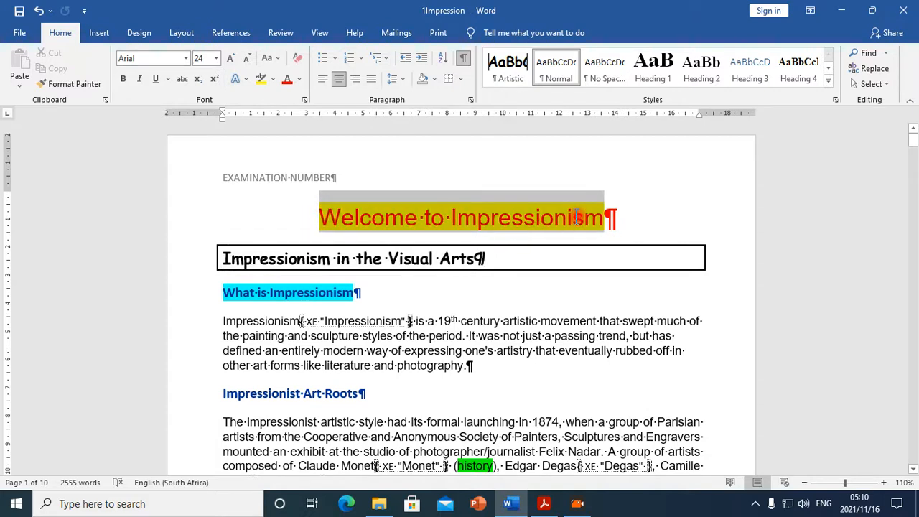
click(579, 261)
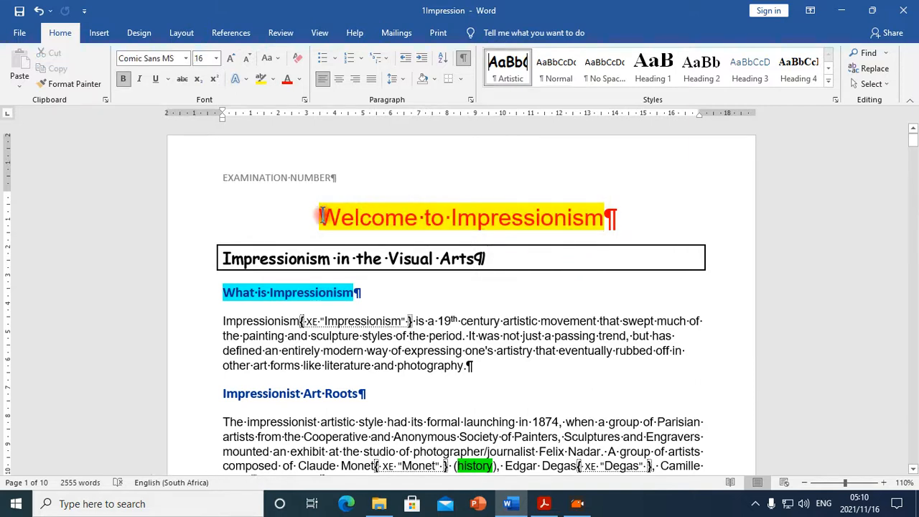
drag(314, 215, 610, 221)
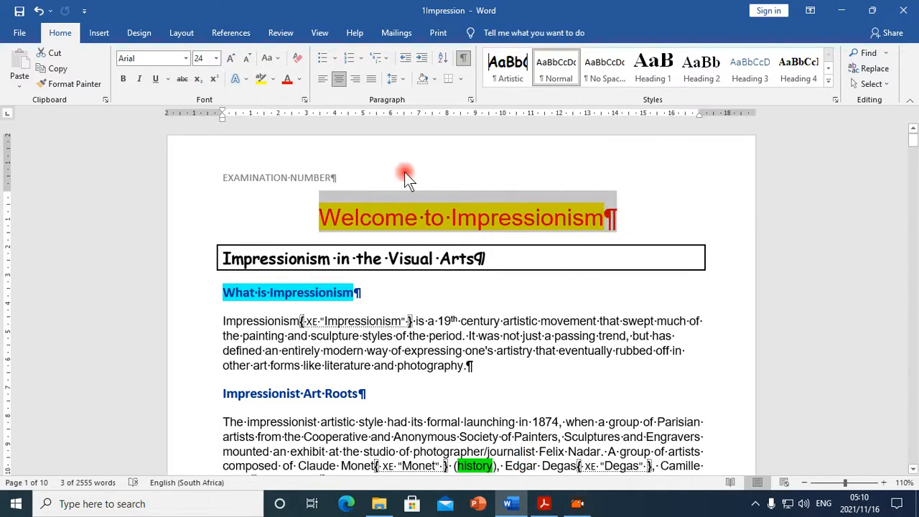
click(185, 58)
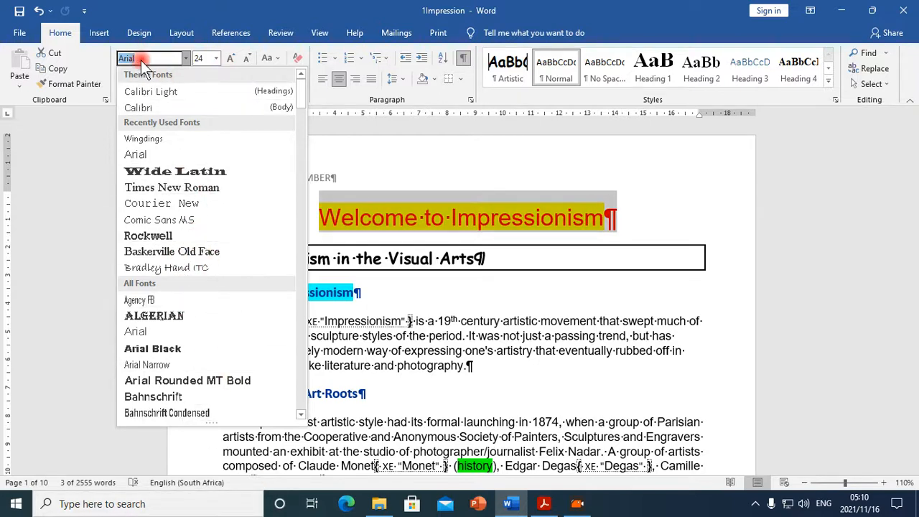
text(WH)
click(132, 58)
key(BackSpace)
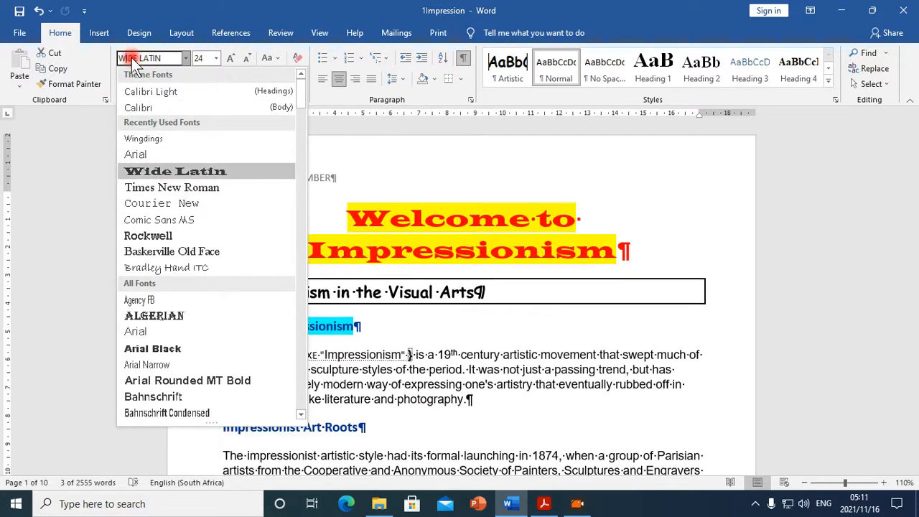
click(201, 176)
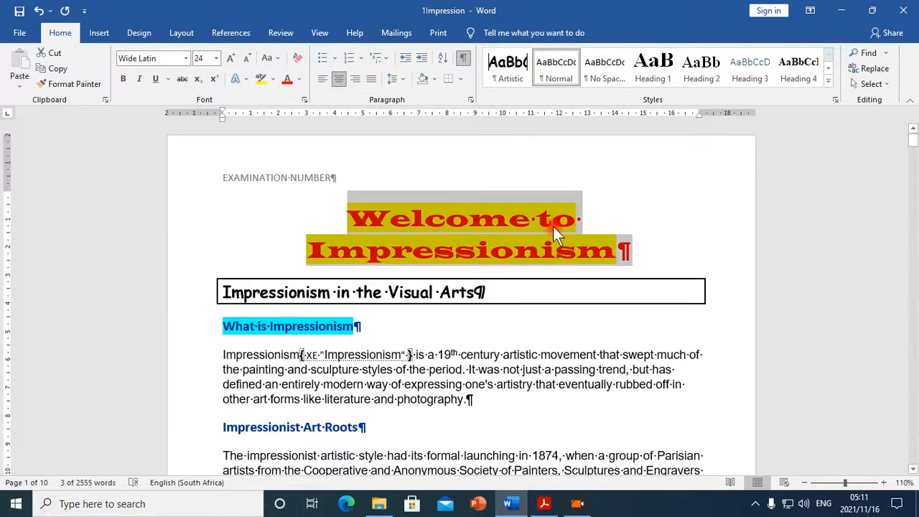
Read question 1.2.1 in the exam paper and justify the paragraph below the heading "What is Impressionism".
click(544, 503)
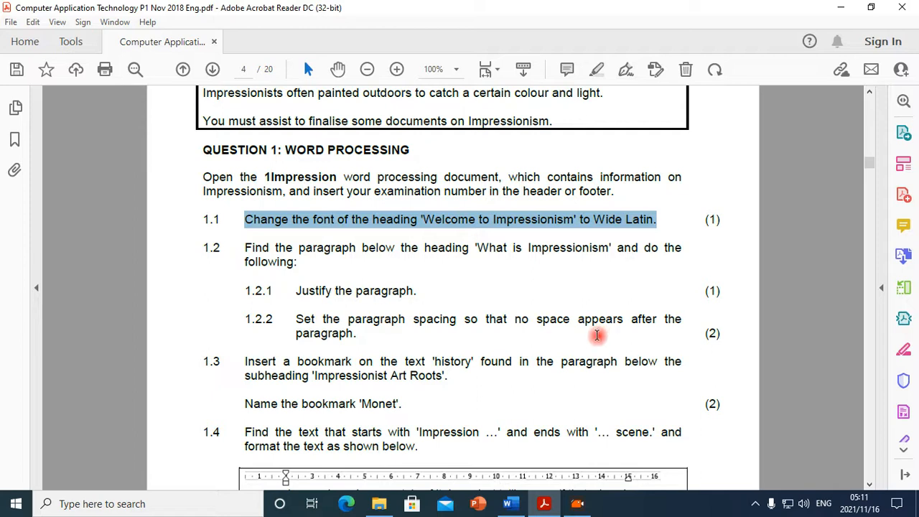
click(509, 503)
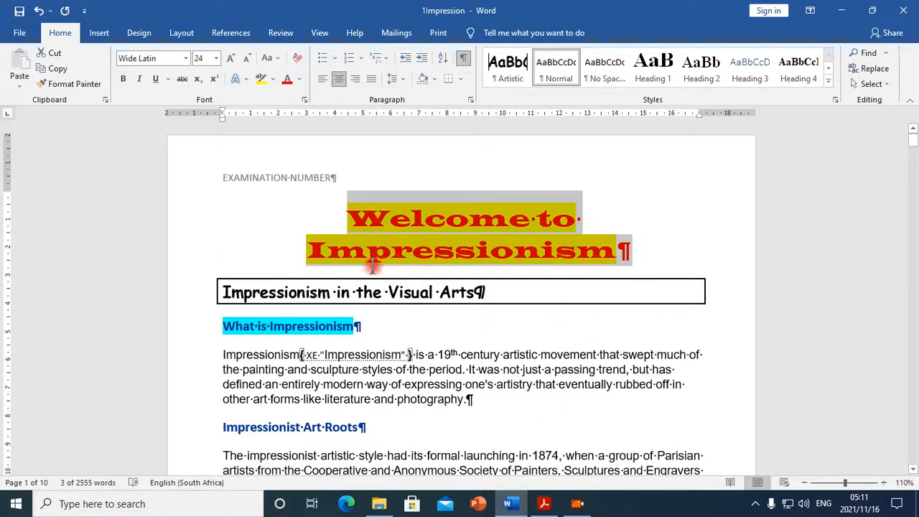
scroll(404, 310, down, 4)
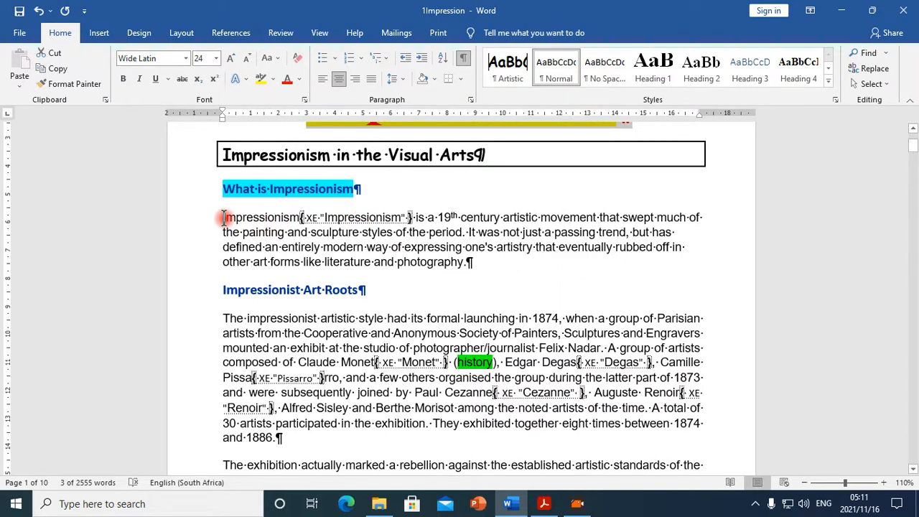
drag(223, 217, 486, 268)
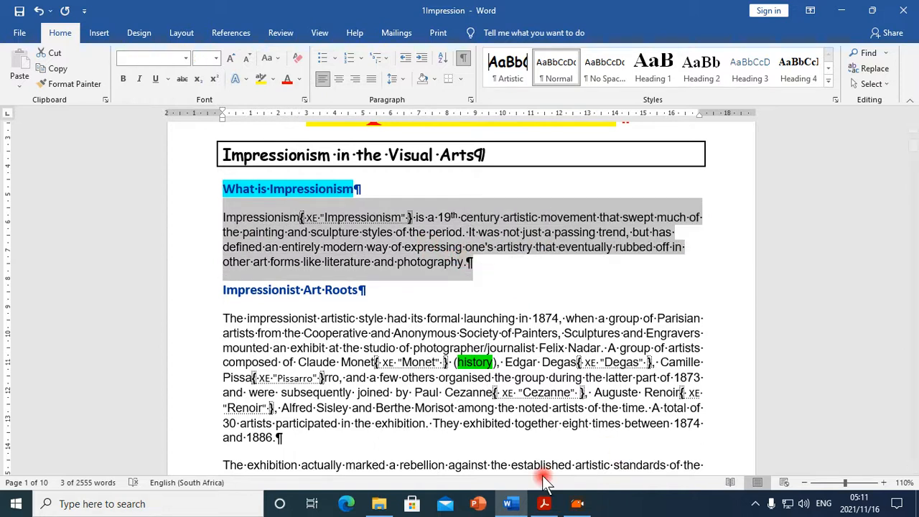
click(543, 503)
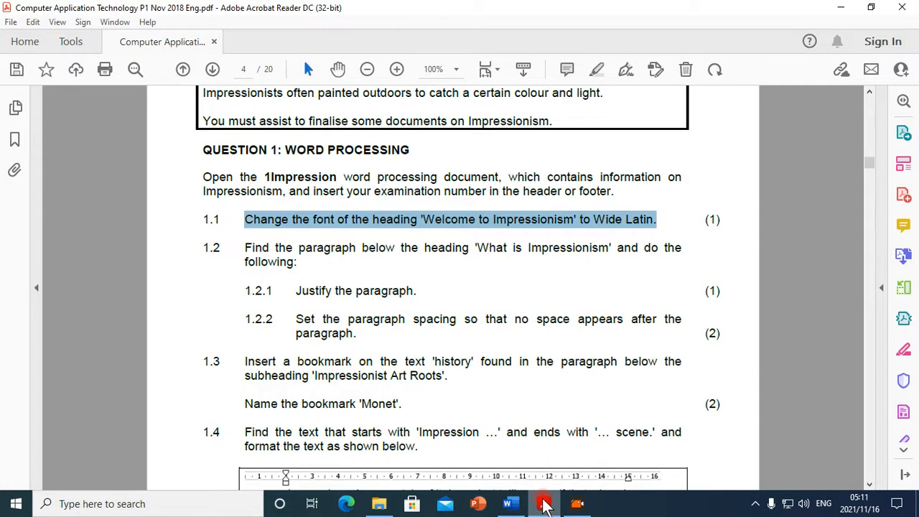
click(544, 503)
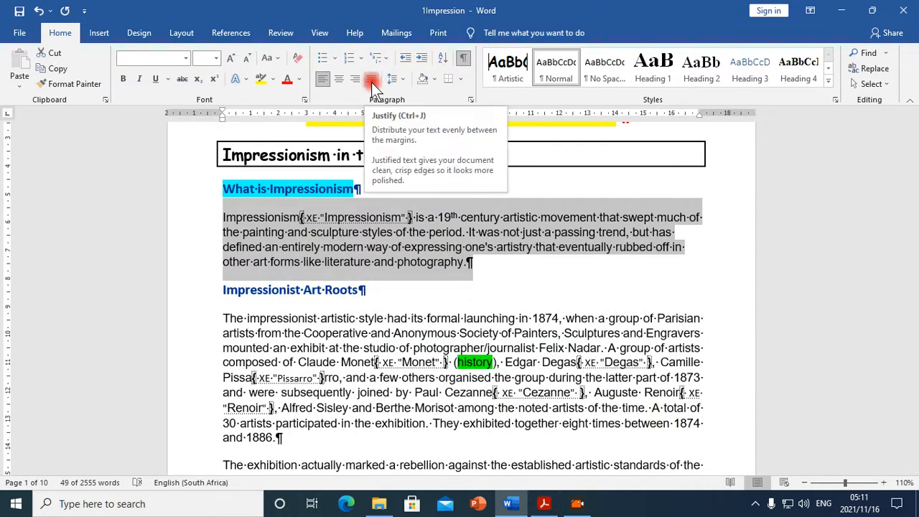
click(543, 503)
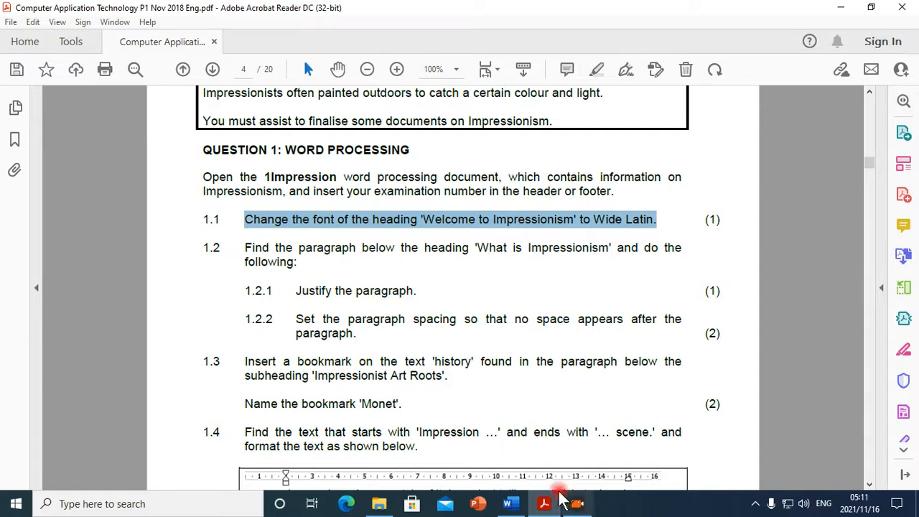
click(508, 504)
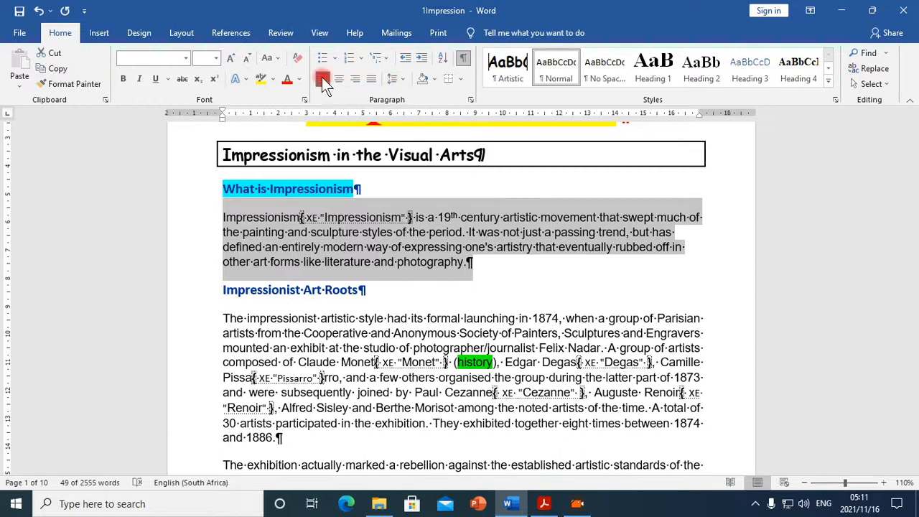
click(370, 78)
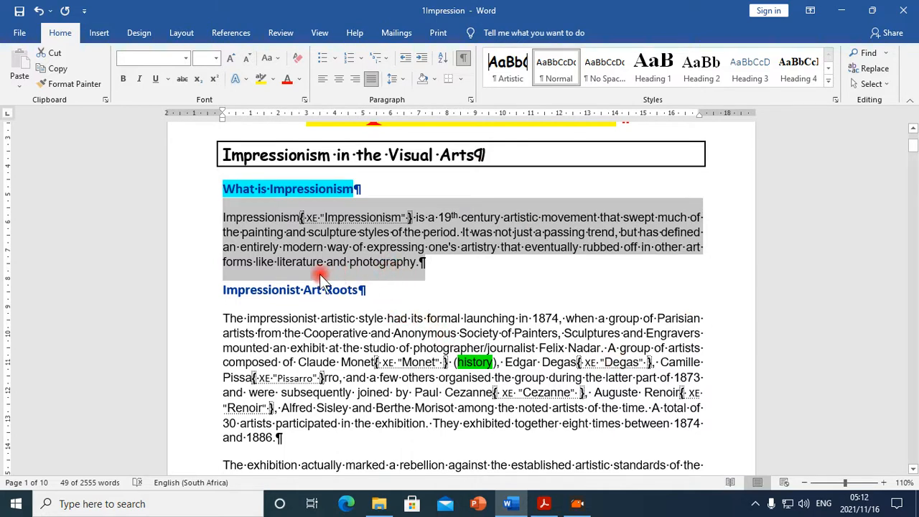
Read question 1.2.2 in the exam paper and remove the space after the paragraph below the heading "What is Impressionism".
click(543, 502)
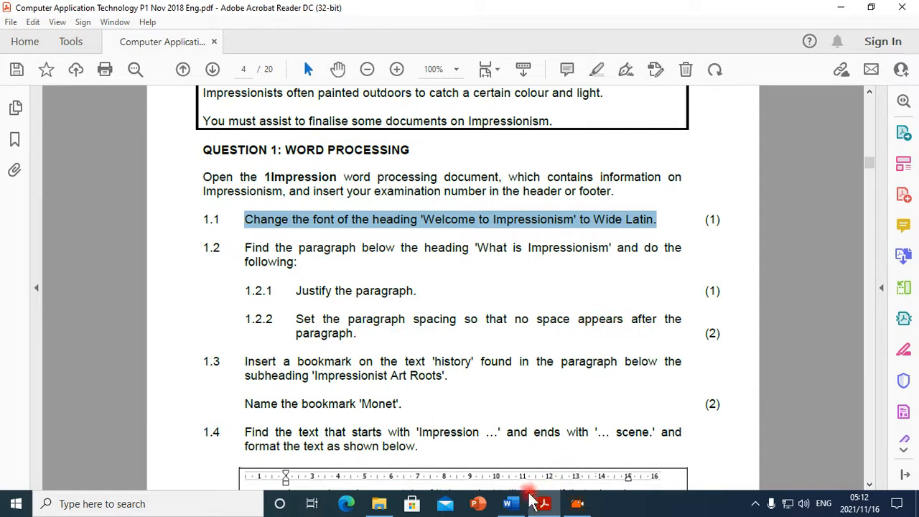
click(514, 504)
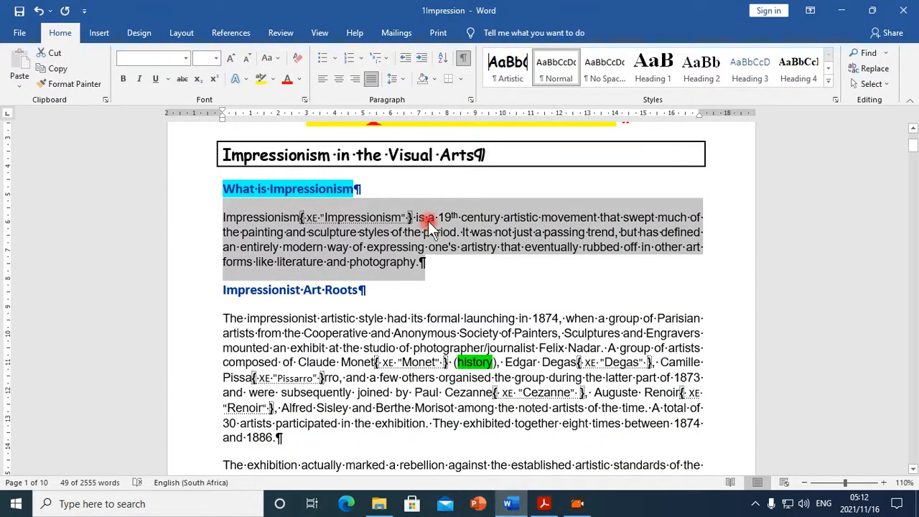
click(403, 79)
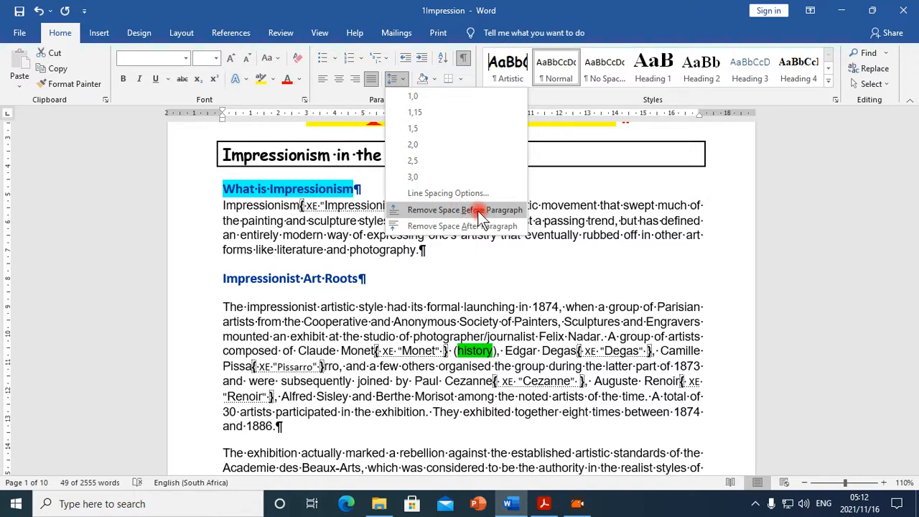
click(544, 503)
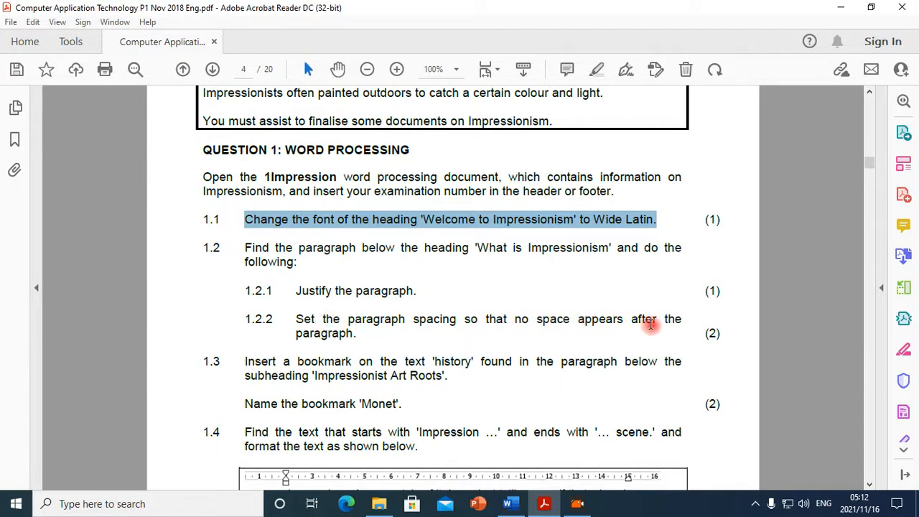
drag(514, 319, 587, 324)
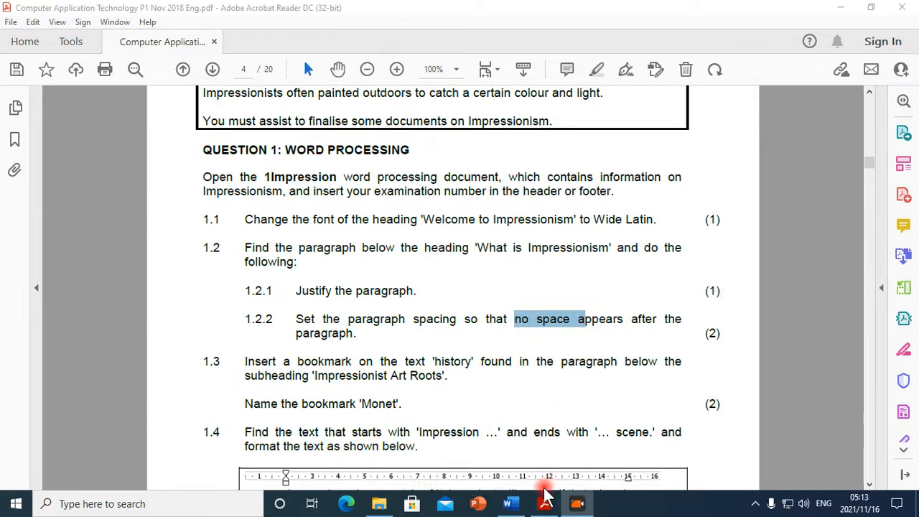
click(510, 503)
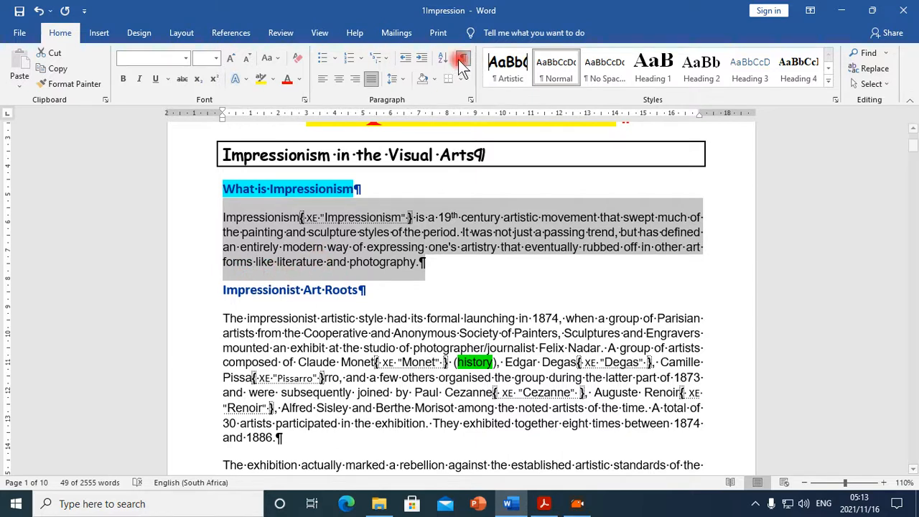
click(397, 79)
click(412, 226)
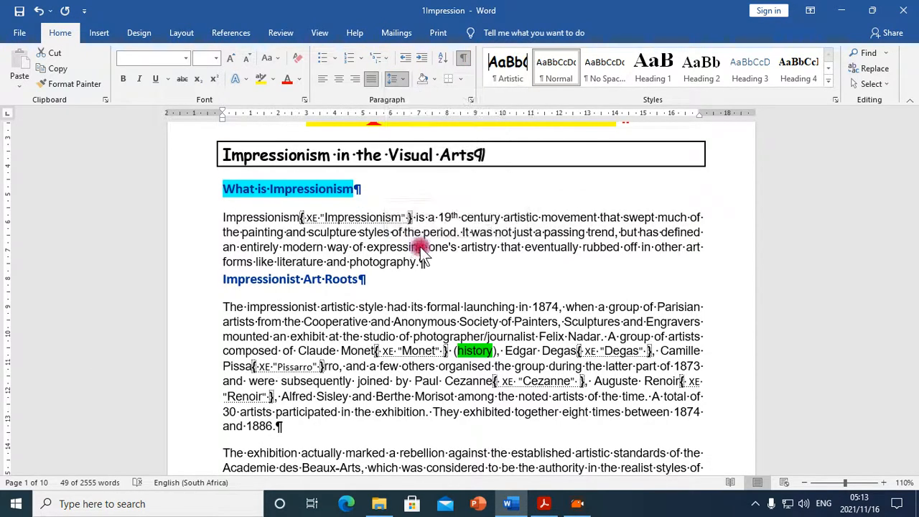
Add and remove the space after the same paragraph once more, and check its spacing in the Paragraph settings.
click(397, 79)
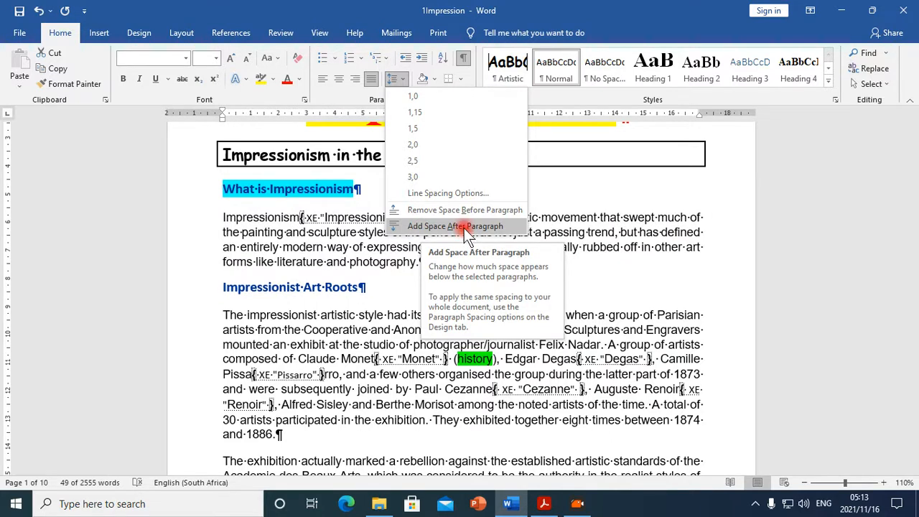
click(465, 228)
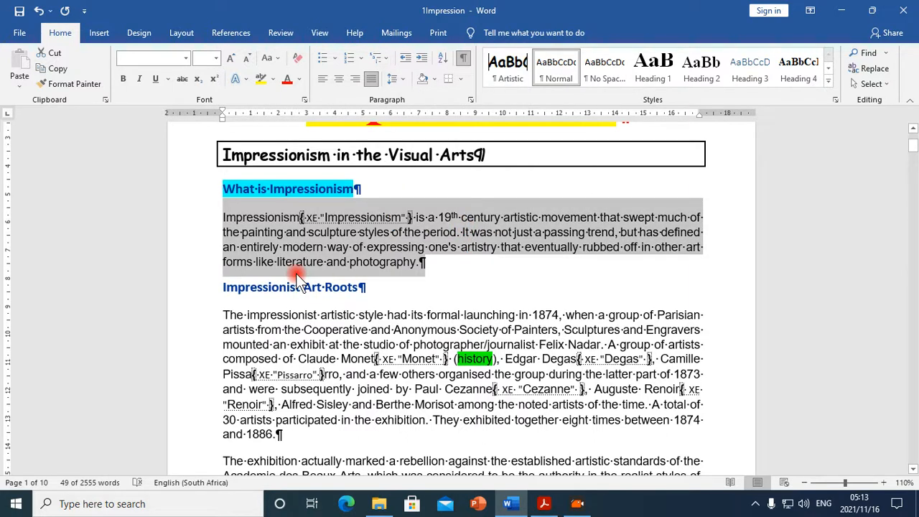
click(399, 80)
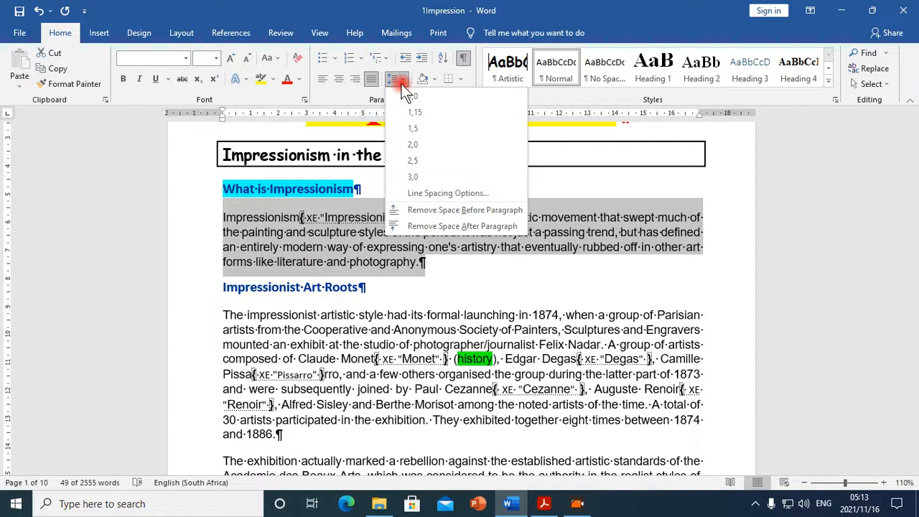
click(422, 226)
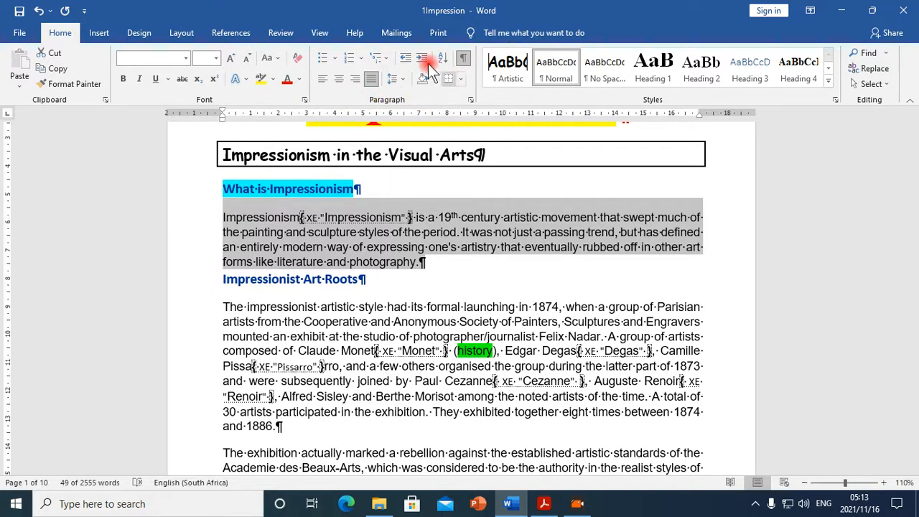
click(471, 100)
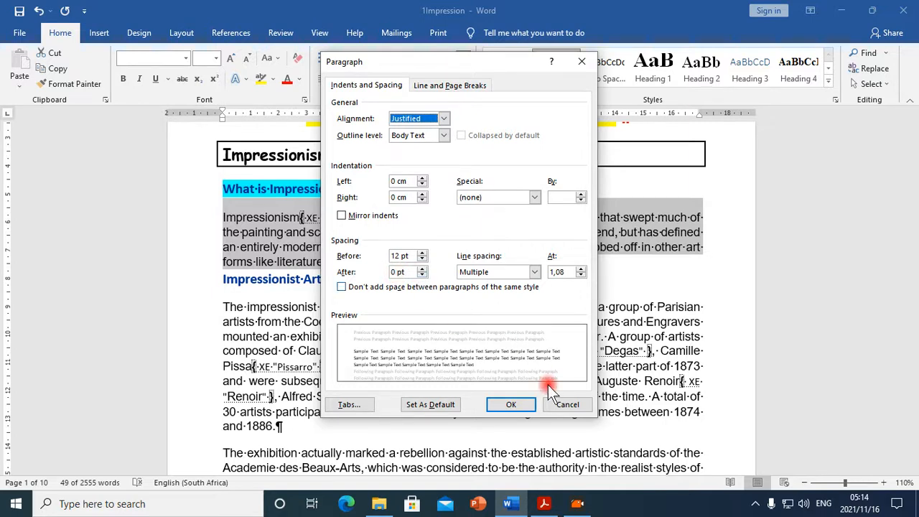
click(516, 404)
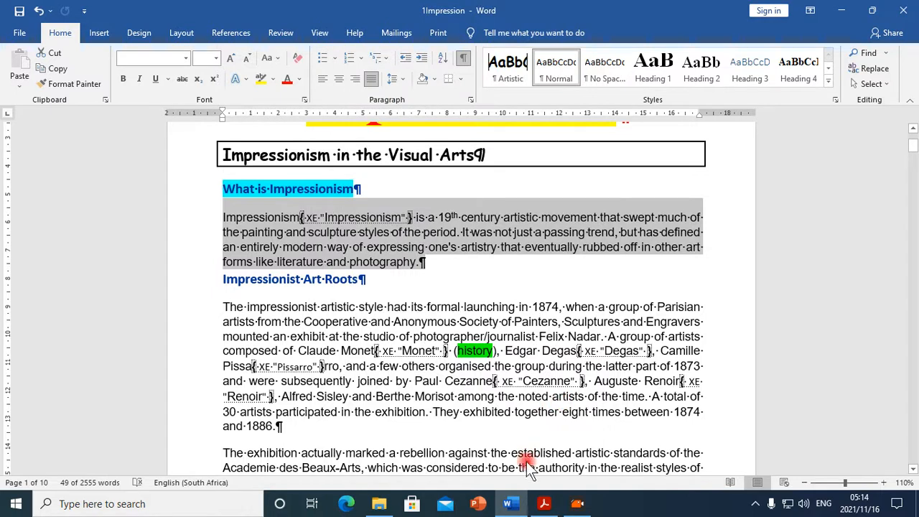
Read question 1.3 in the exam paper and bookmark the word "history" below "Impressionist Art Roots" with the name "Monet".
click(543, 503)
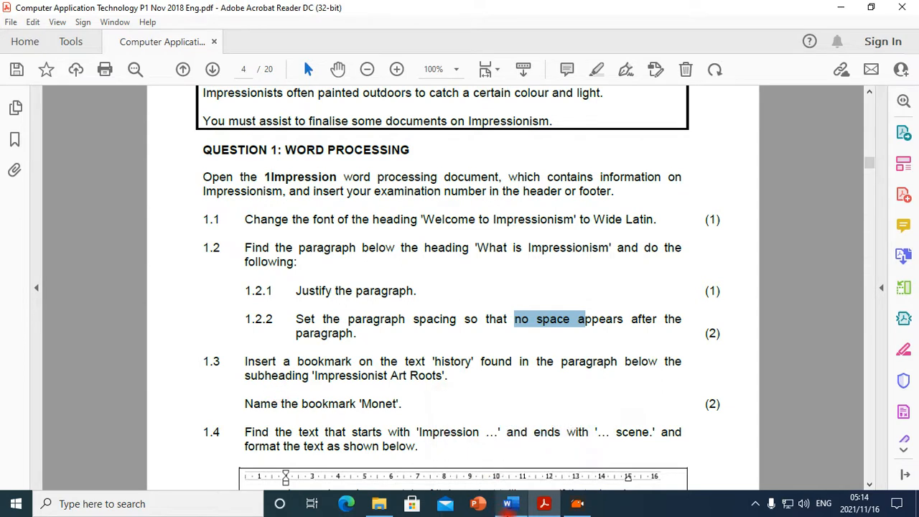
click(507, 503)
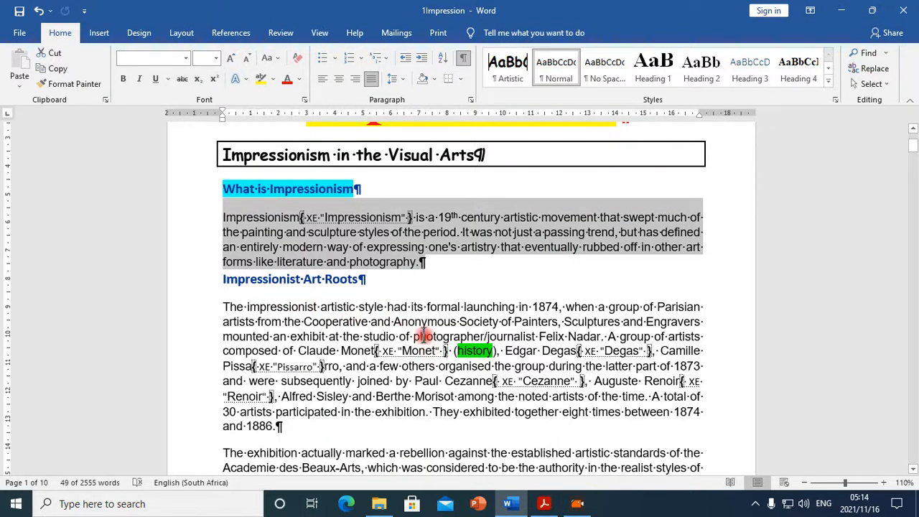
click(457, 350)
drag(468, 337, 495, 350)
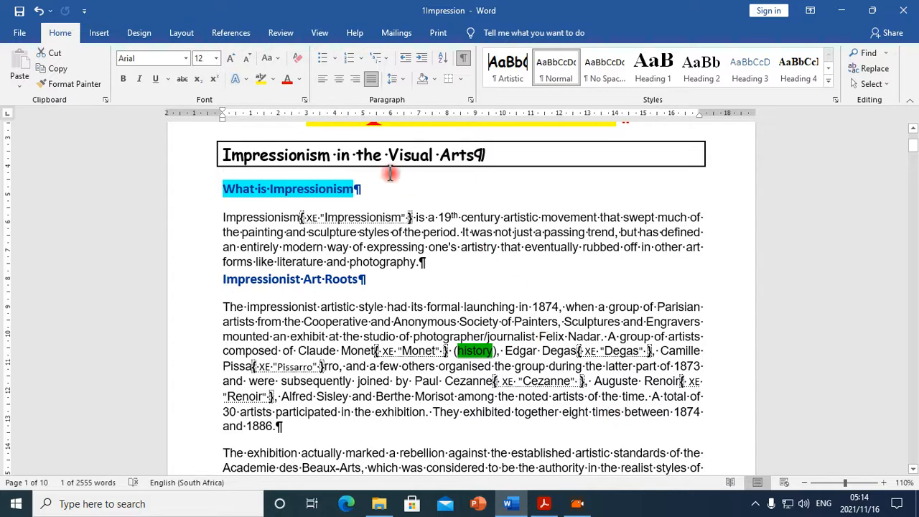
click(110, 32)
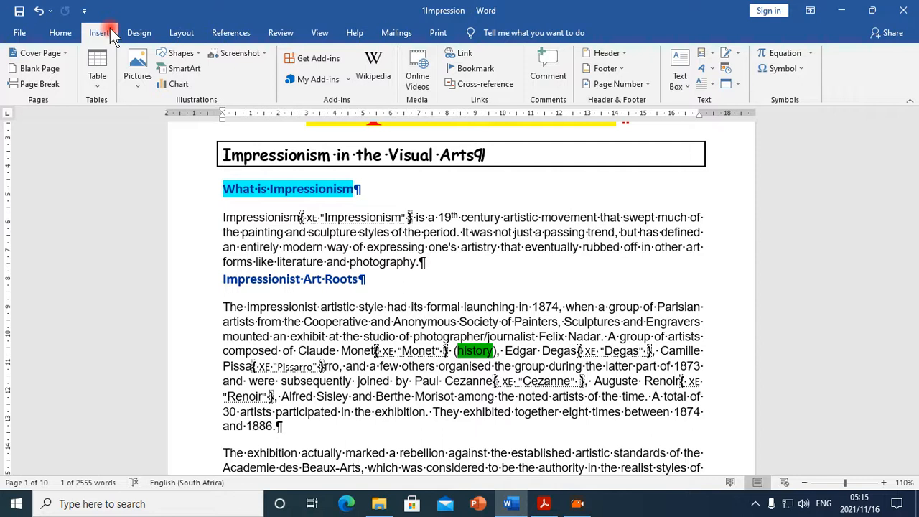
click(474, 69)
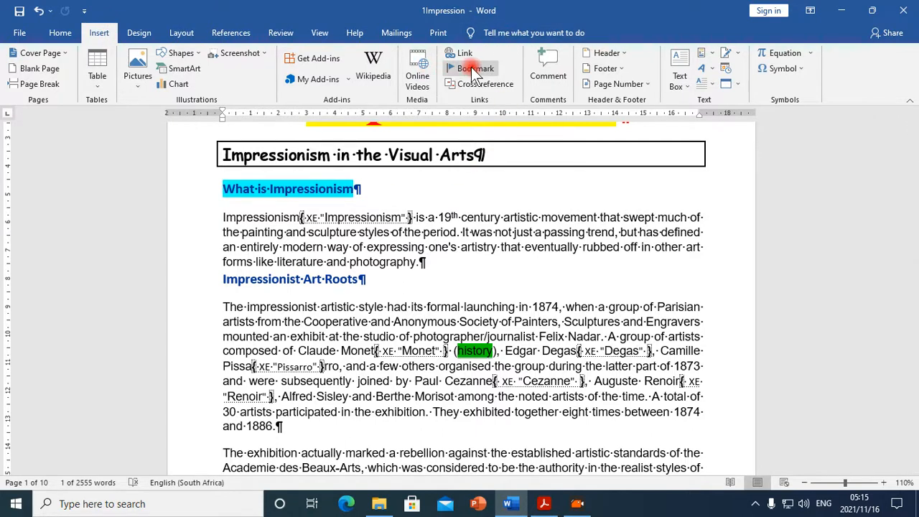
click(461, 67)
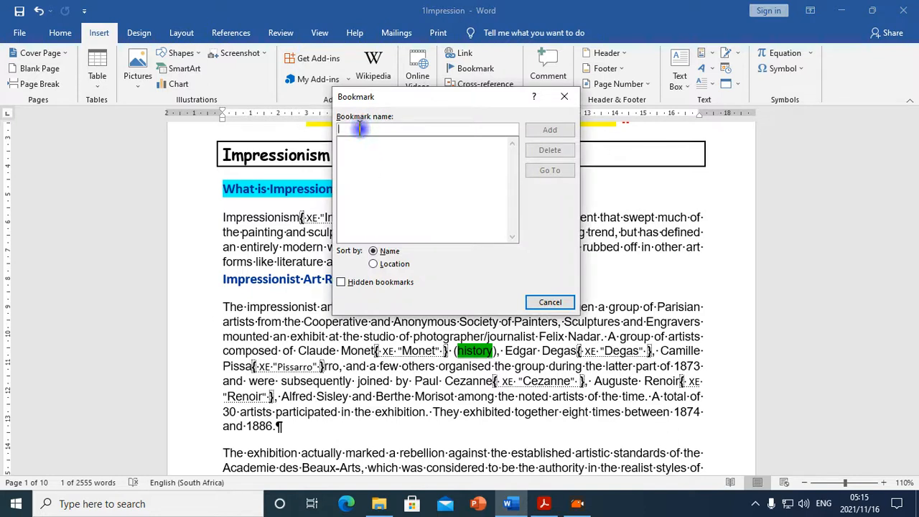
click(361, 128)
text(mO)
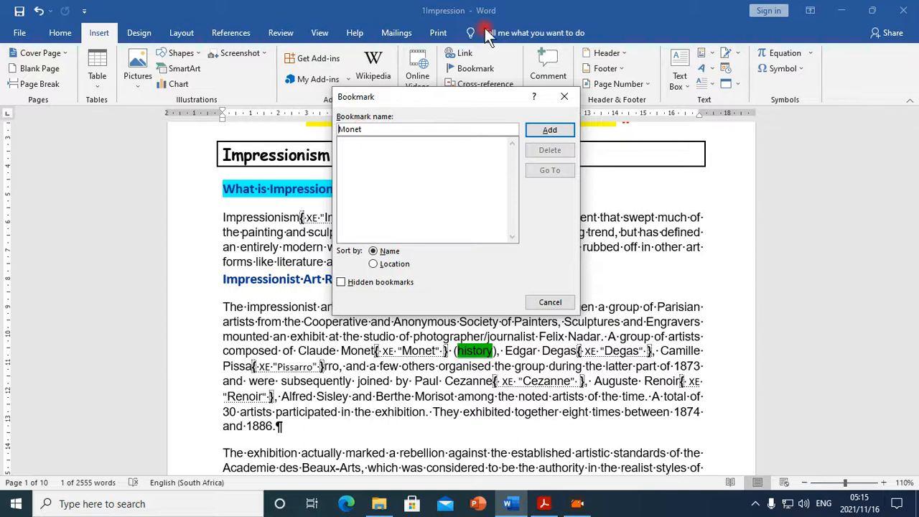
click(563, 129)
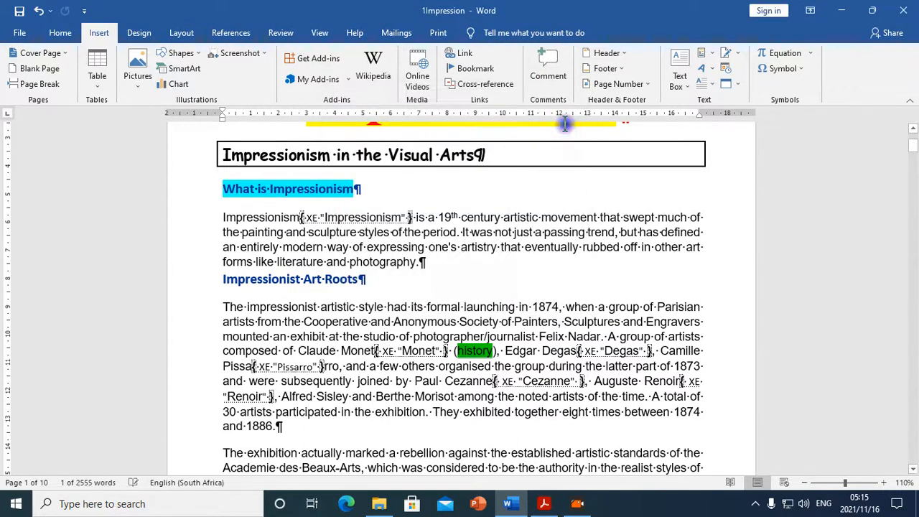
Check in the bookmark list that the selected word "history" has the bookmark "Monet", leaving the list unchanged.
click(495, 350)
drag(494, 351, 460, 351)
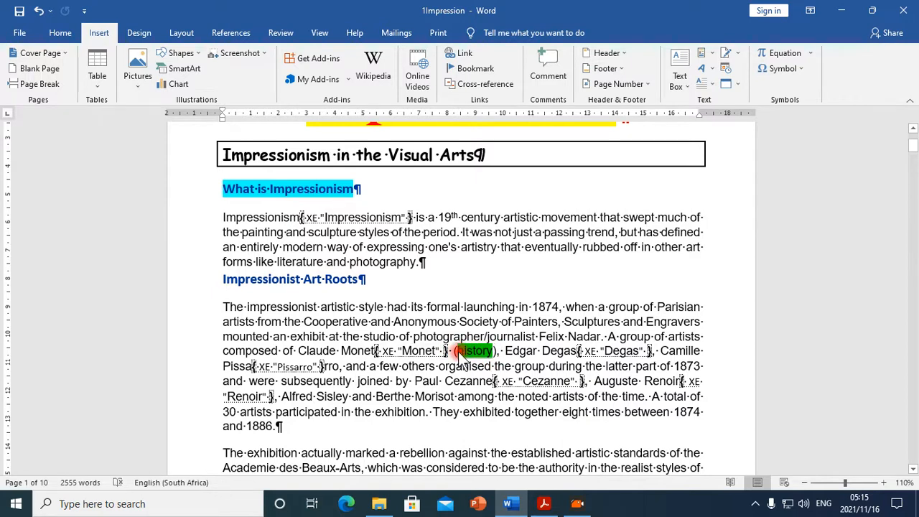
click(474, 68)
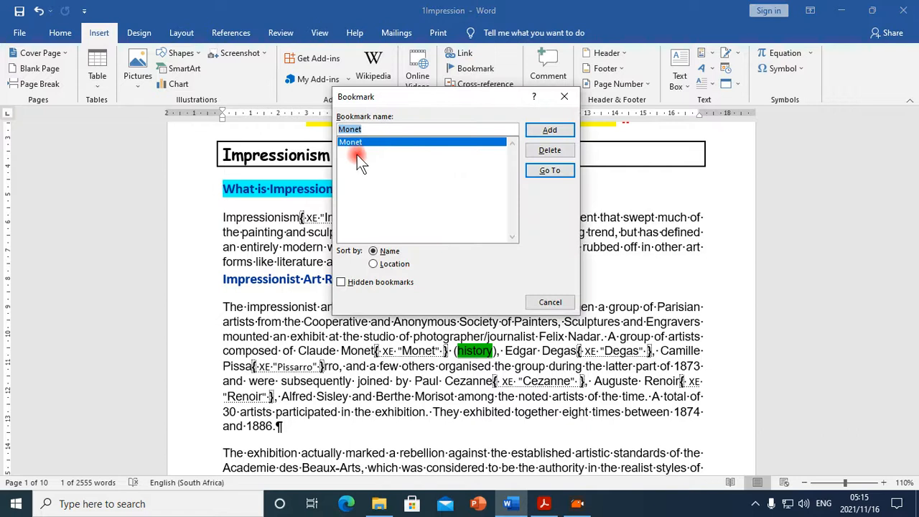
click(563, 97)
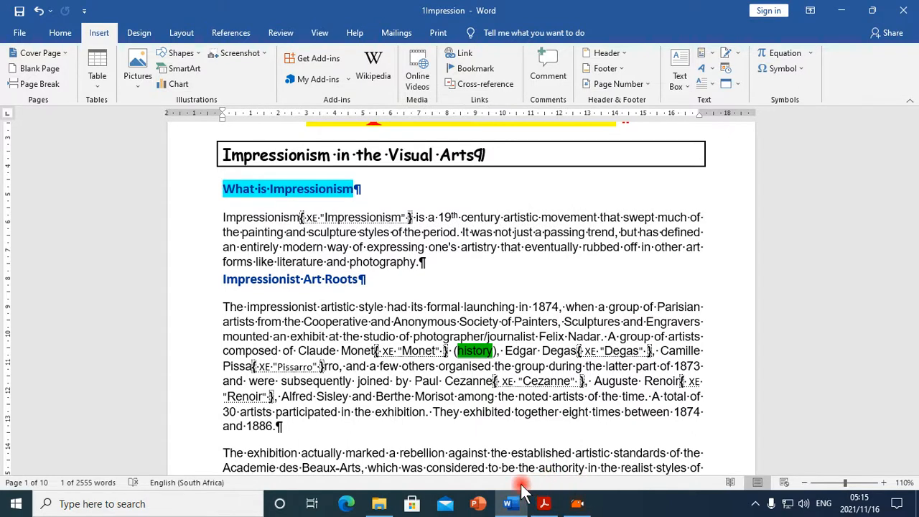
Read question 1.4 in the exam paper and examine the indents and formatting of the sample "Impression … scene." text.
click(543, 504)
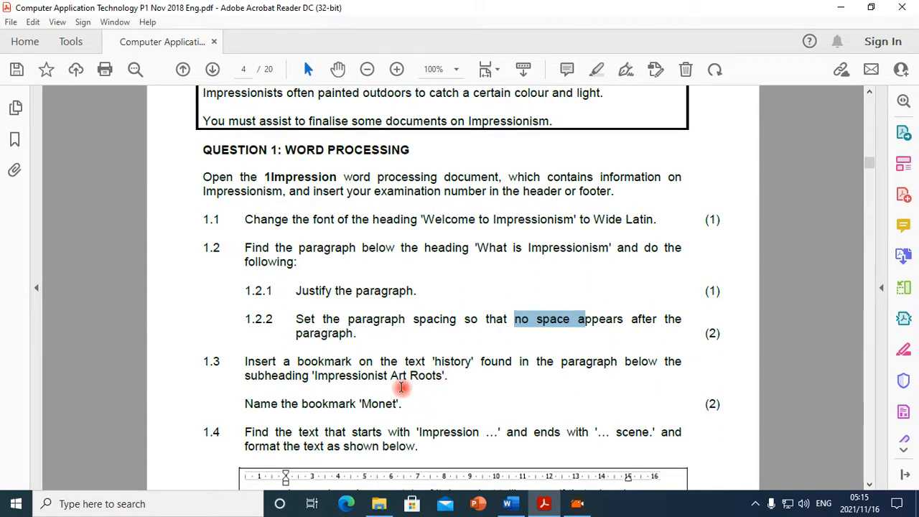
scroll(409, 413, down, 3)
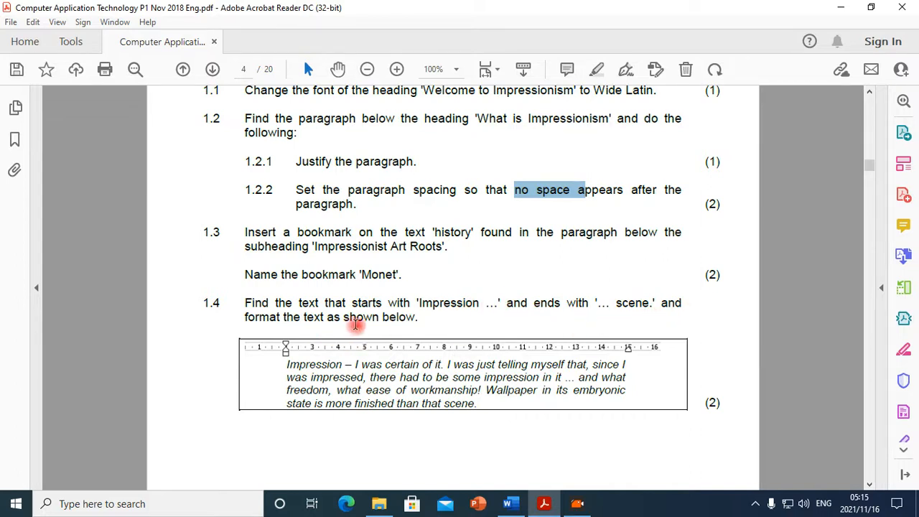
scroll(363, 327, down, 1)
scroll(406, 303, down, 1)
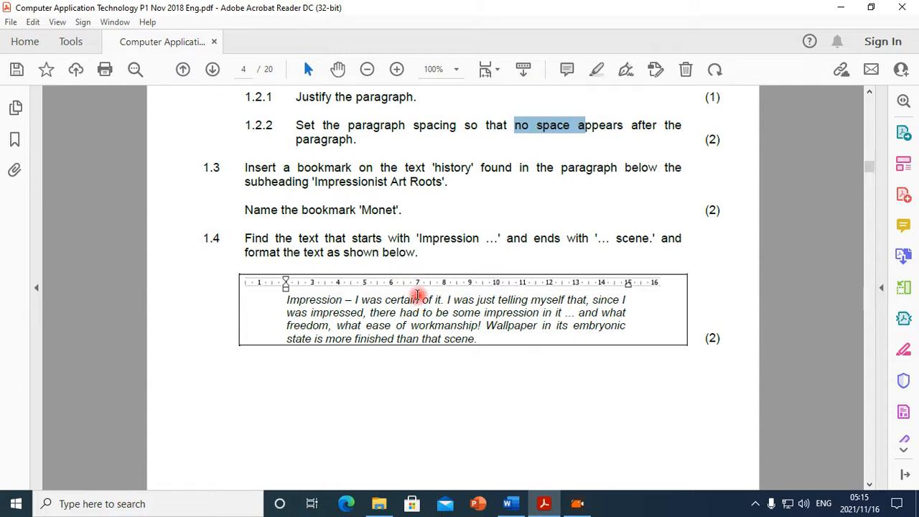
click(242, 277)
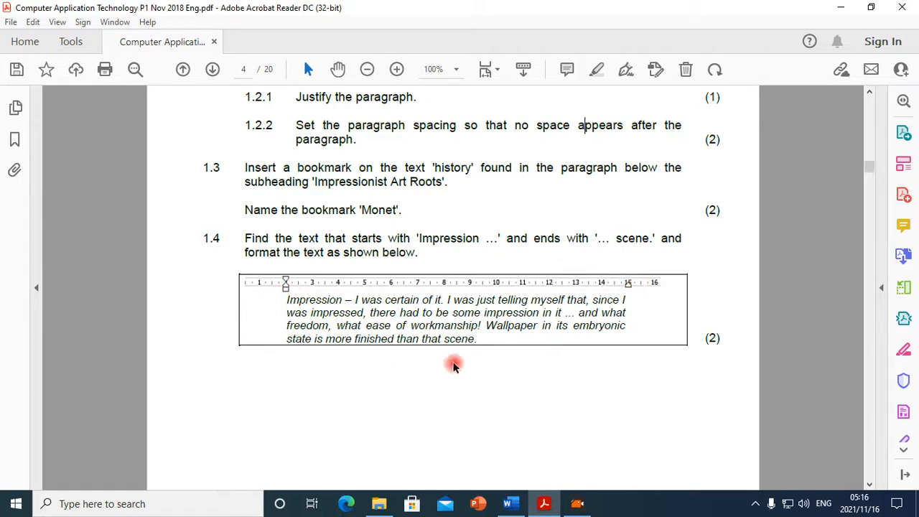
drag(478, 346, 285, 293)
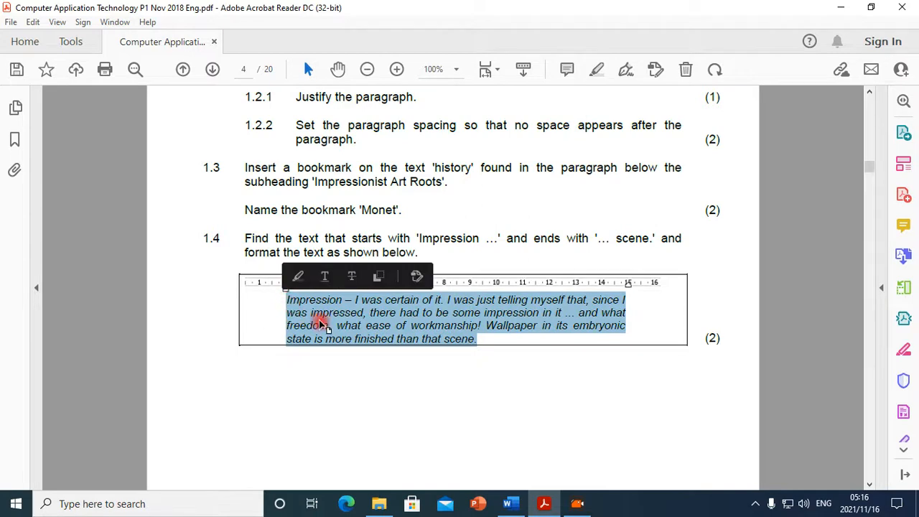
click(310, 313)
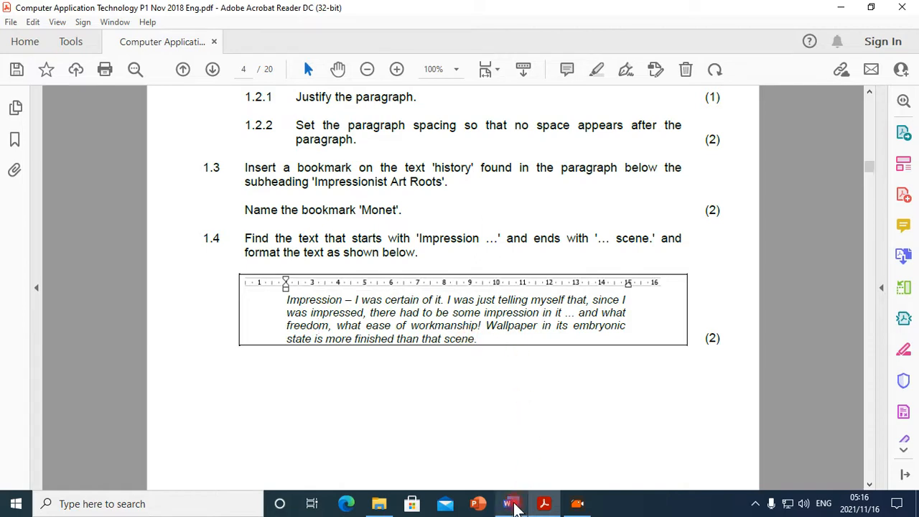
Switch to Word, select the italic "Impression … scene." paragraph under "Origin of the Word", and compare it with the question 1.4 sample.
click(513, 506)
click(513, 506)
click(514, 507)
scroll(487, 336, down, 4)
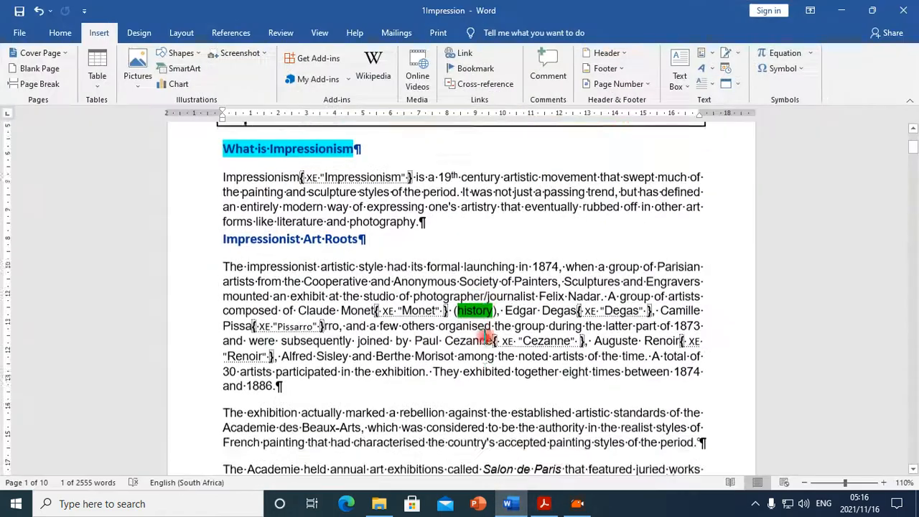
scroll(487, 336, down, 13)
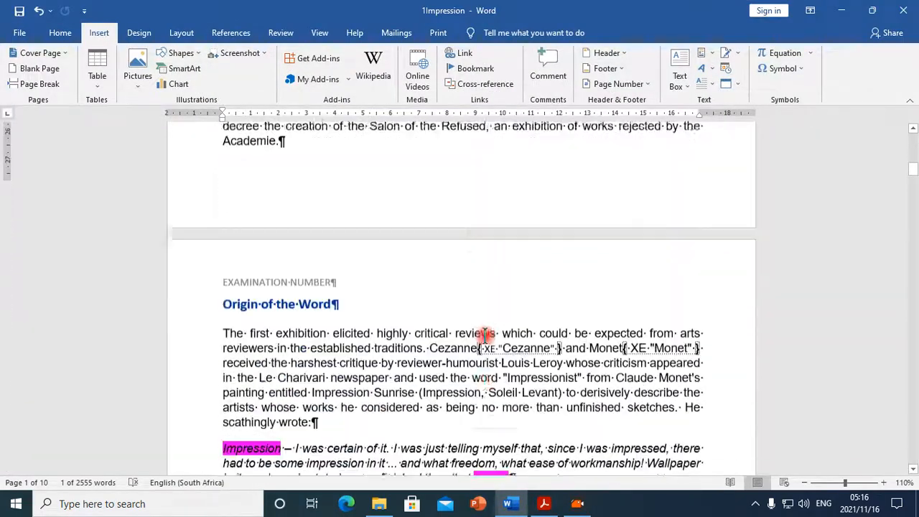
scroll(486, 336, down, 3)
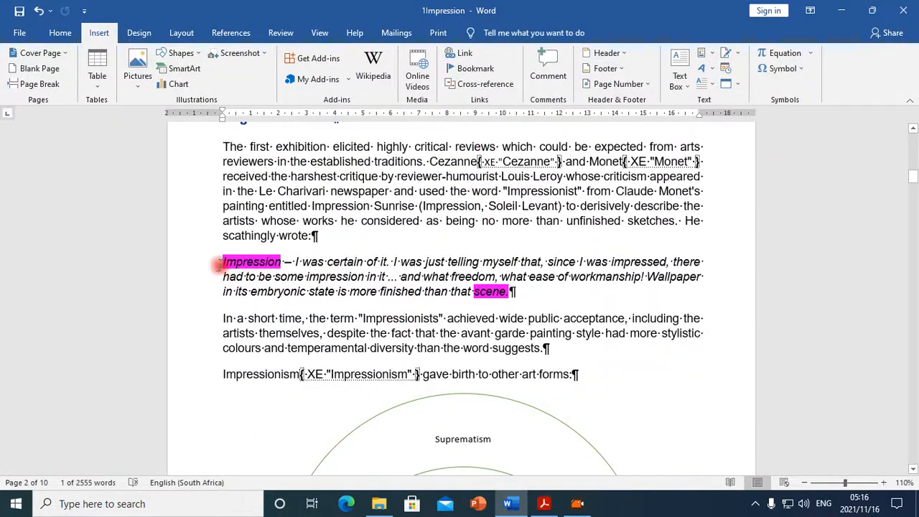
double_click(250, 261)
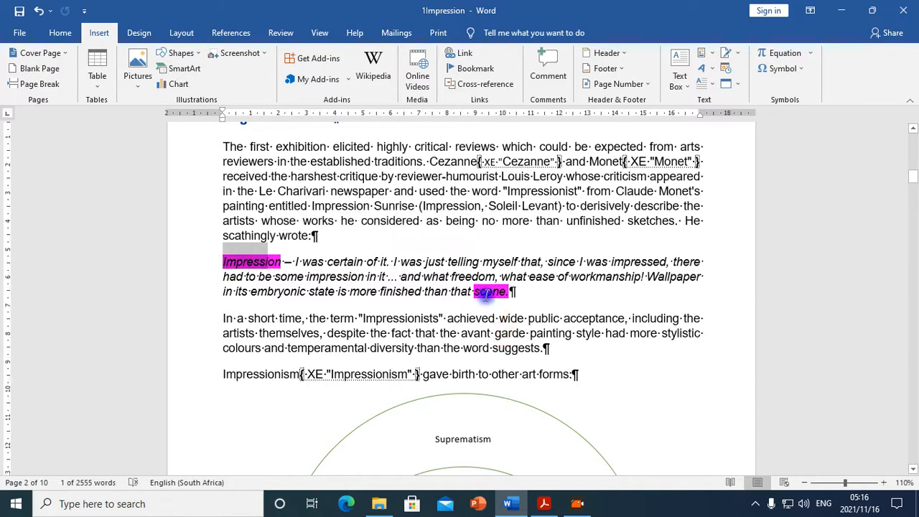
double_click(491, 291)
drag(220, 261, 510, 287)
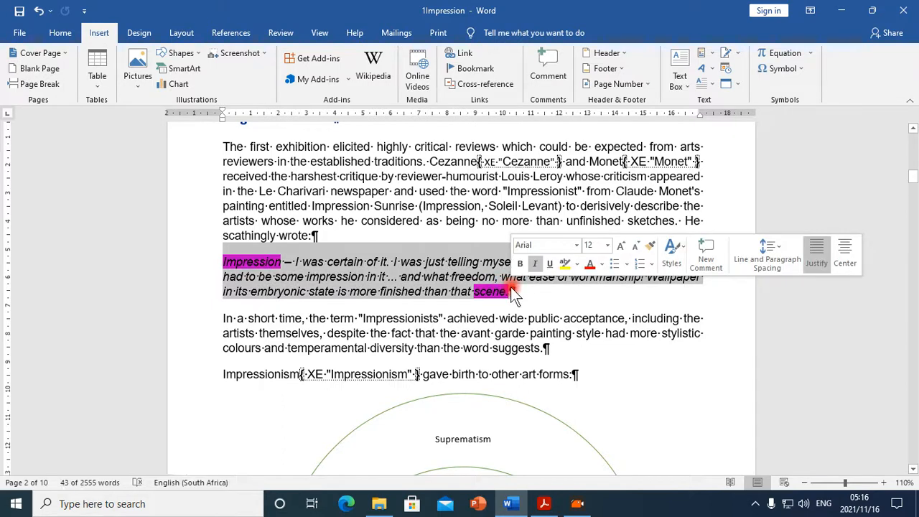
click(61, 33)
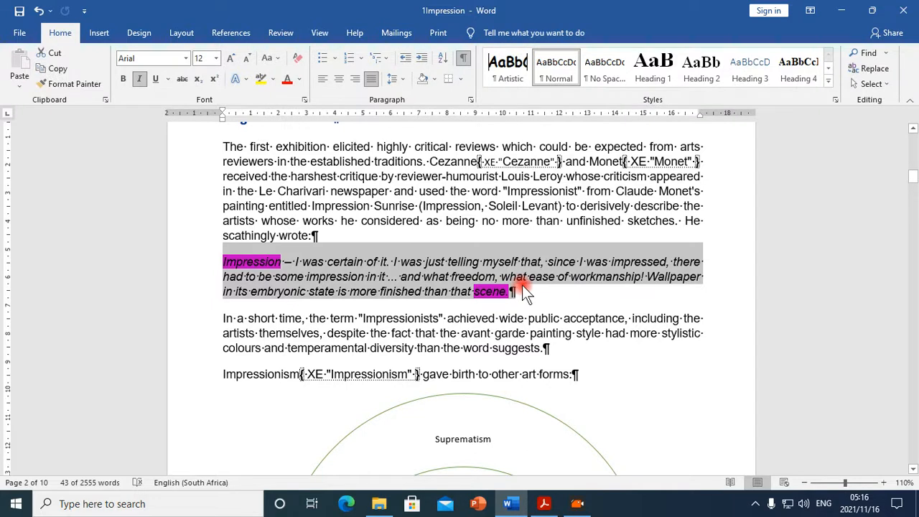
click(546, 506)
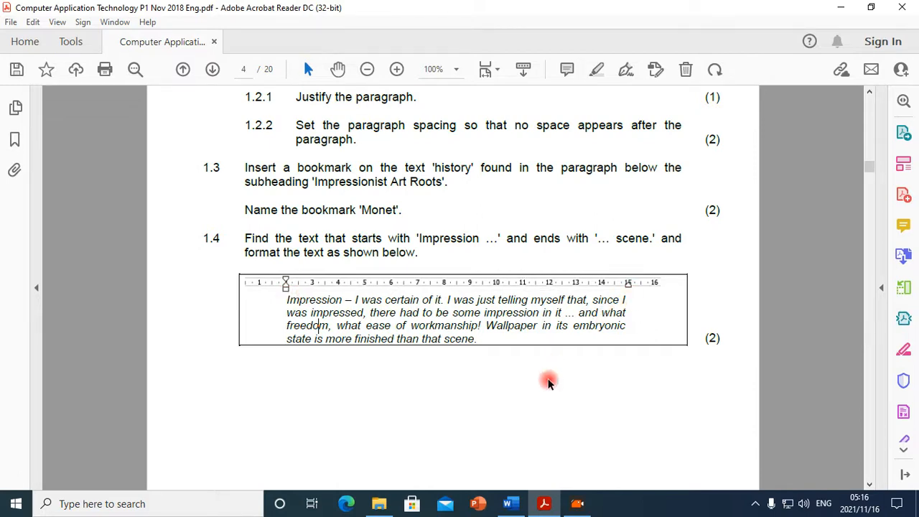
click(514, 508)
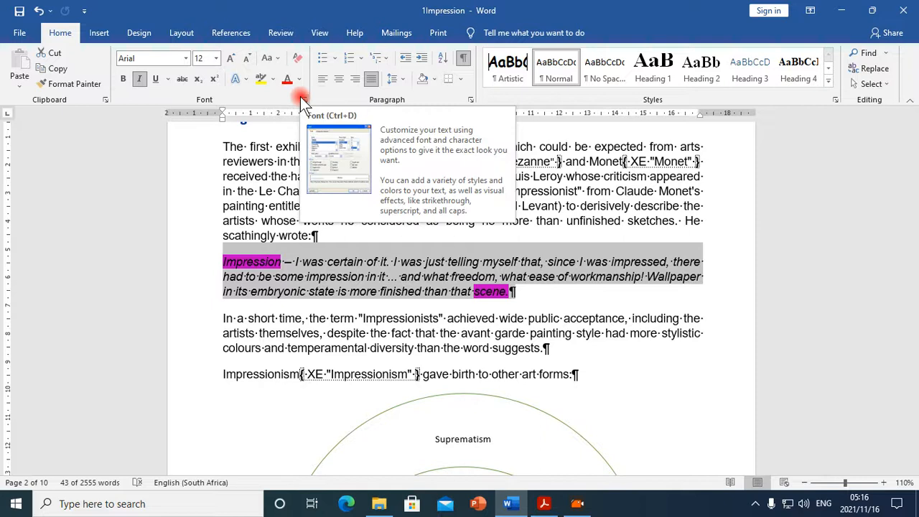
Try setting the selected paragraph's left and right indents to the 2 cm and 15 cm ruler marks, and undo both changes.
drag(222, 120, 277, 120)
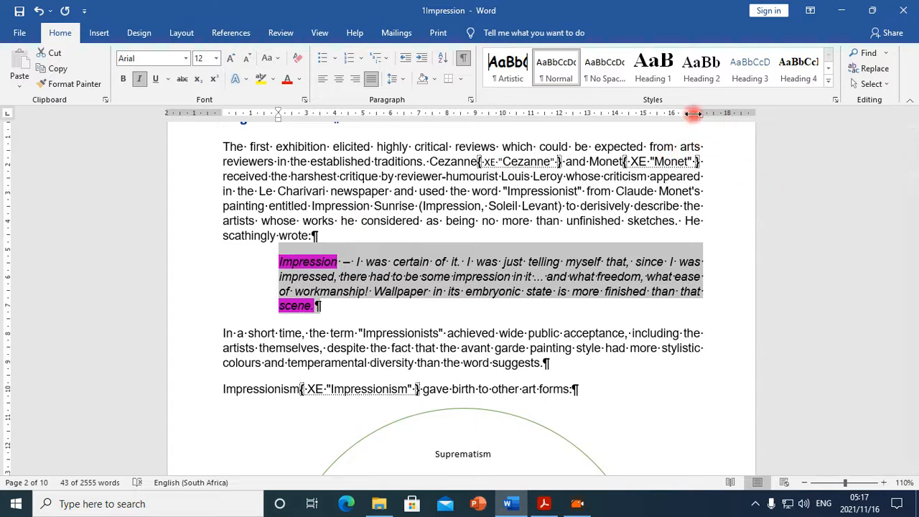
drag(699, 117, 644, 124)
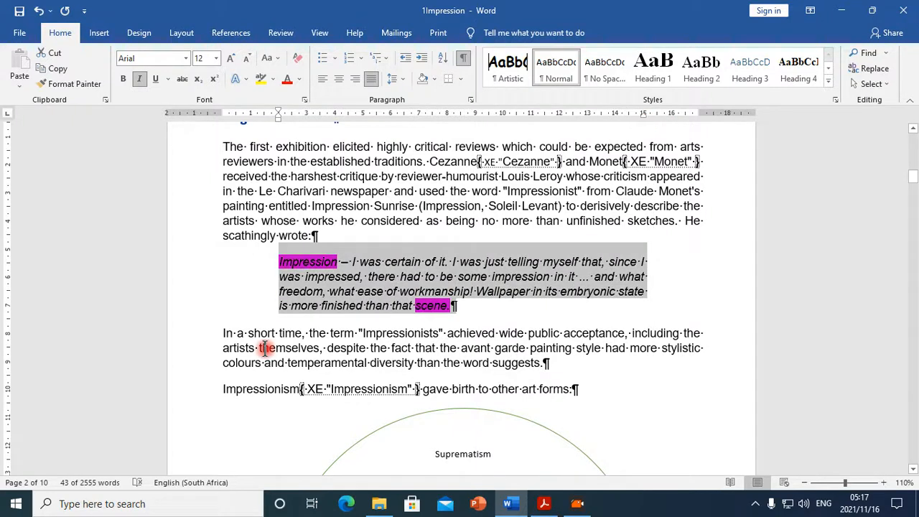
click(39, 11)
click(39, 11)
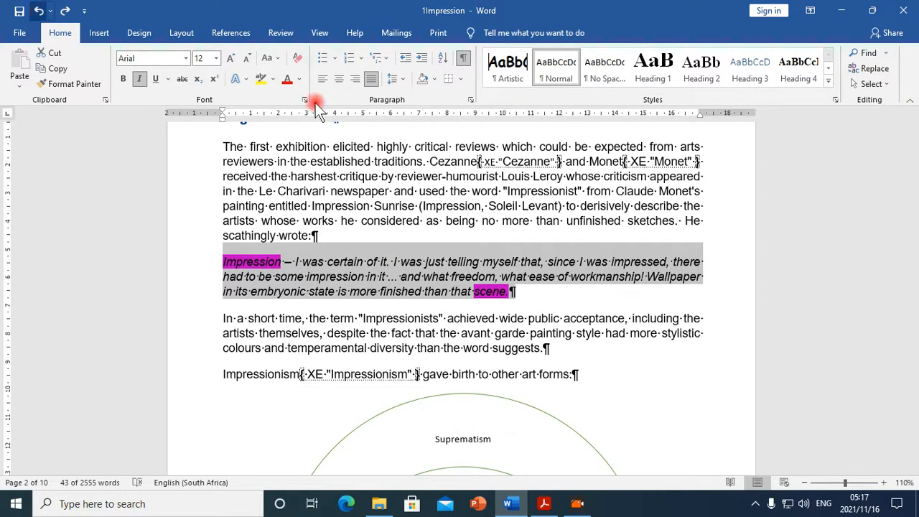
Increase the selected paragraph's left indent by two levels and decrease it back, two times over.
click(424, 58)
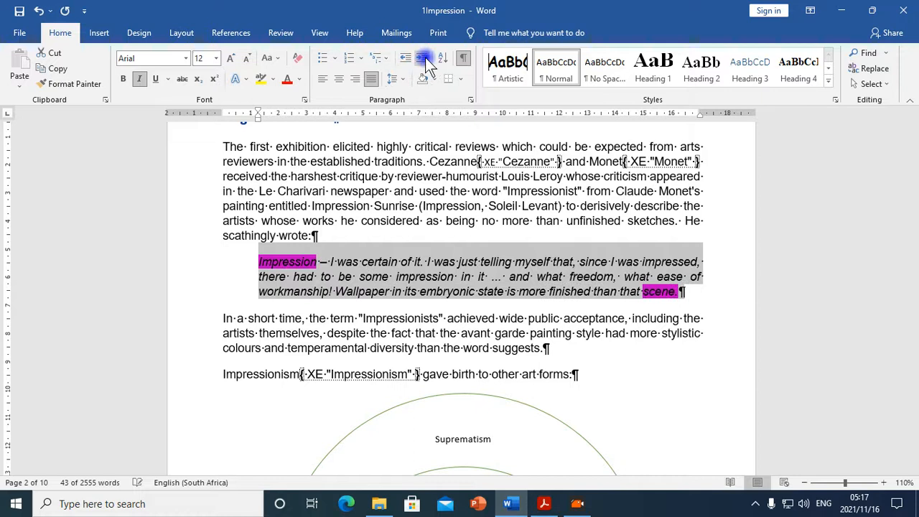
click(425, 58)
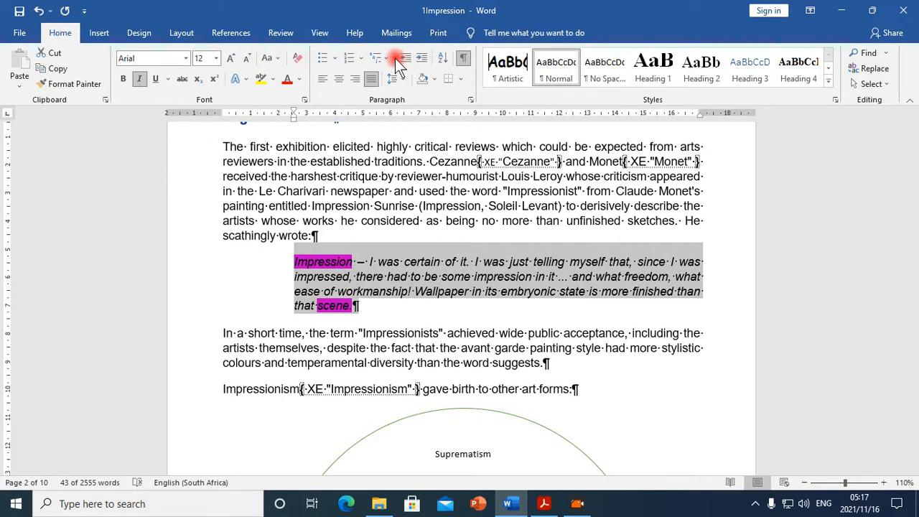
click(401, 59)
click(403, 60)
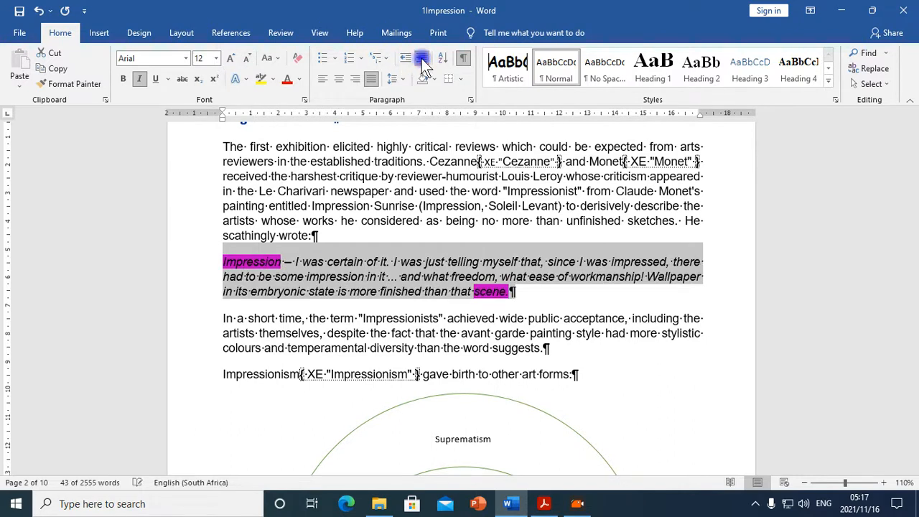
click(422, 60)
click(422, 60)
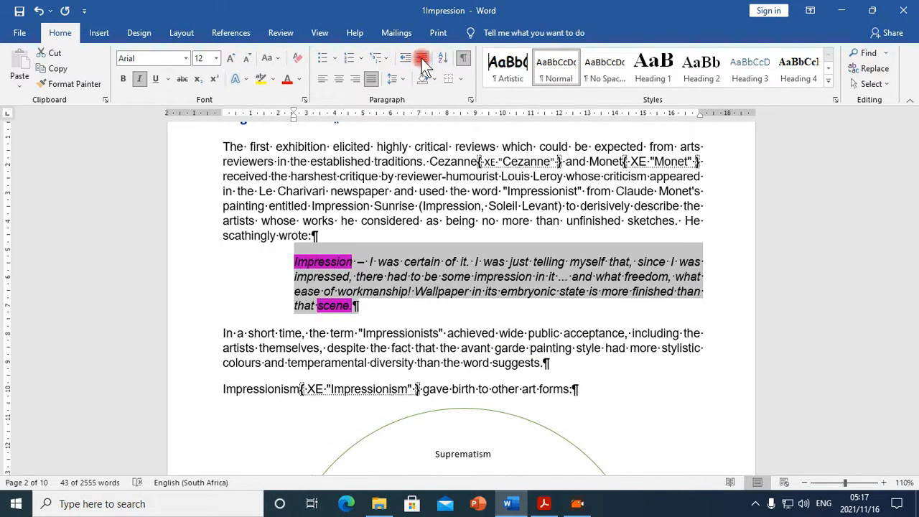
click(405, 60)
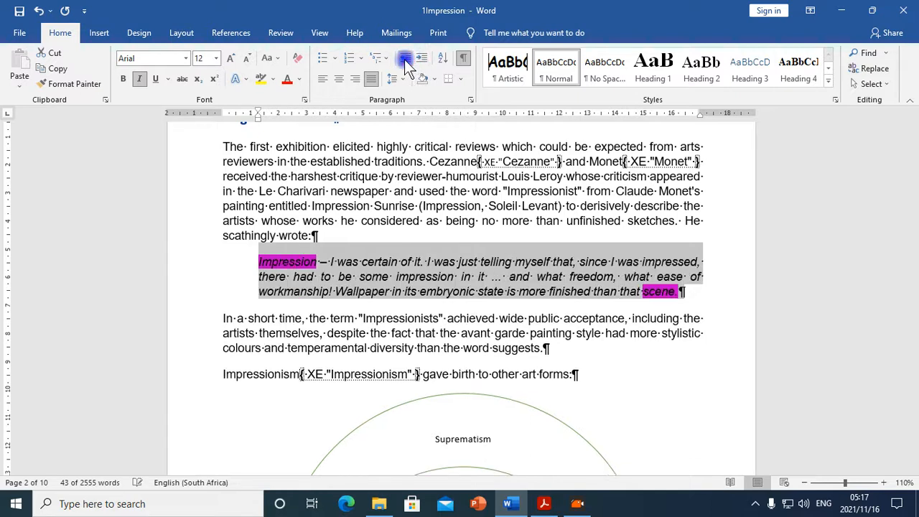
click(405, 61)
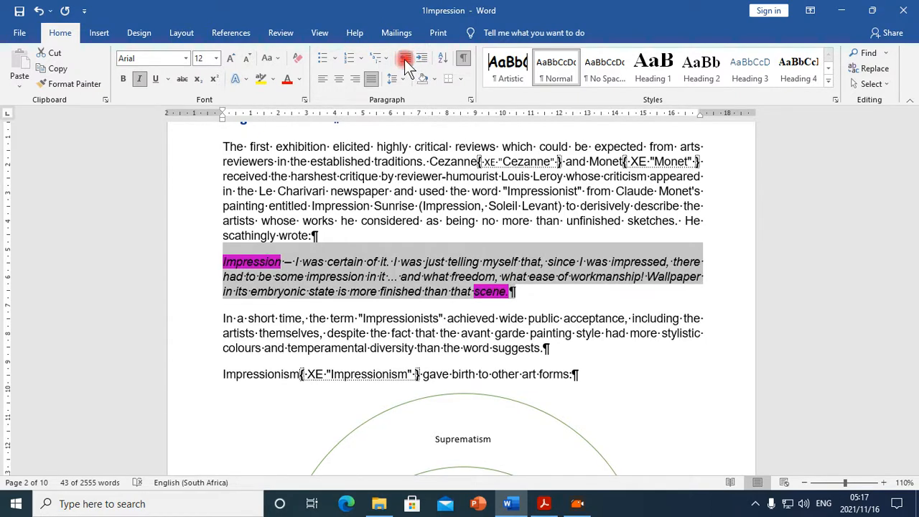
Review the Paragraph settings of the selected text and set its left indentation to 2 cm.
click(471, 99)
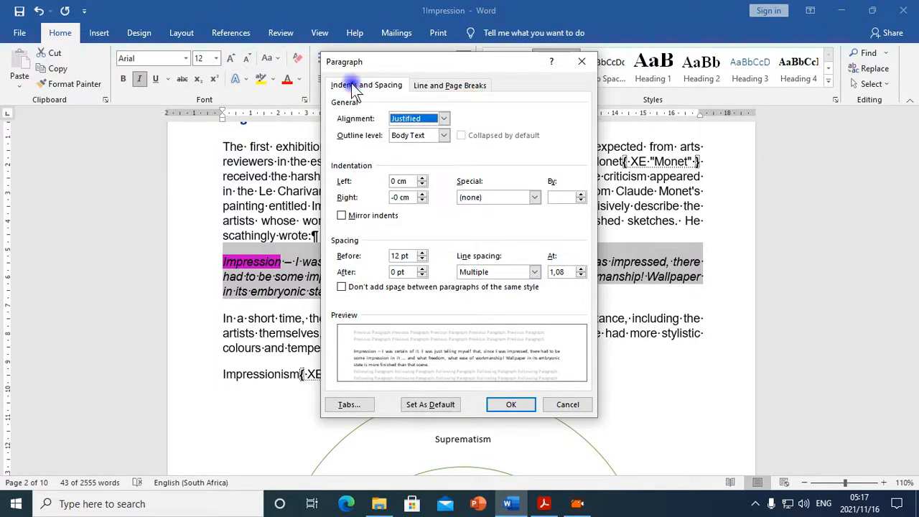
click(430, 84)
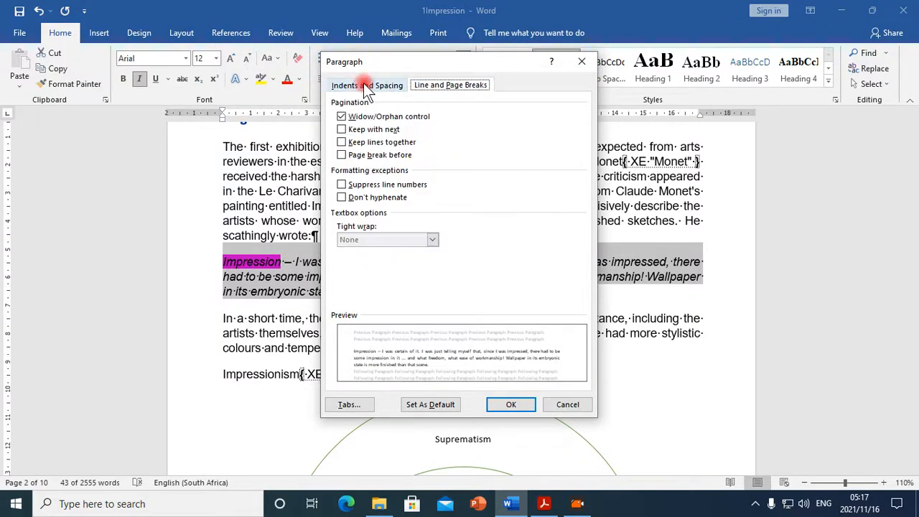
click(367, 87)
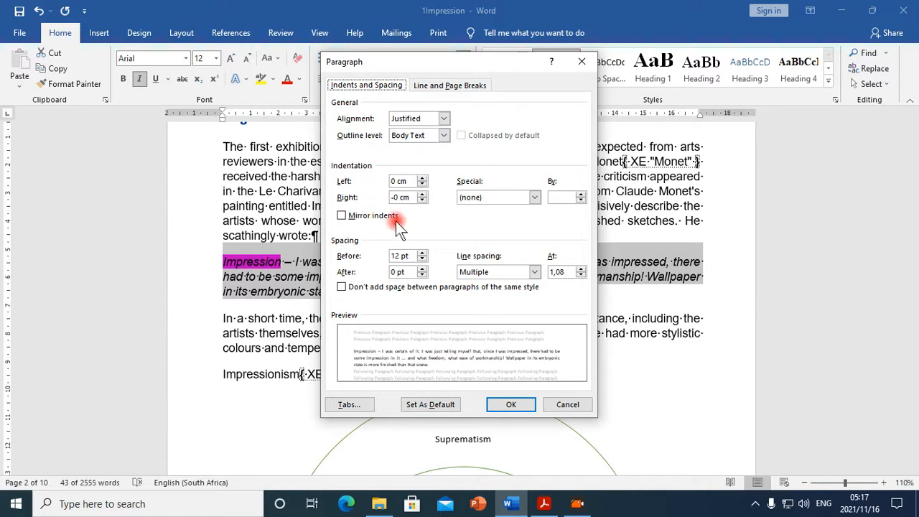
click(397, 180)
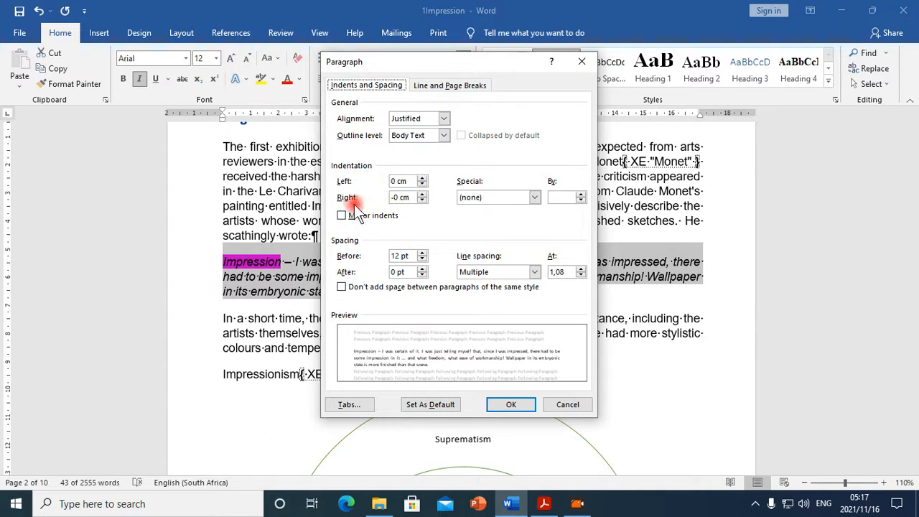
click(423, 178)
drag(423, 179, 423, 179)
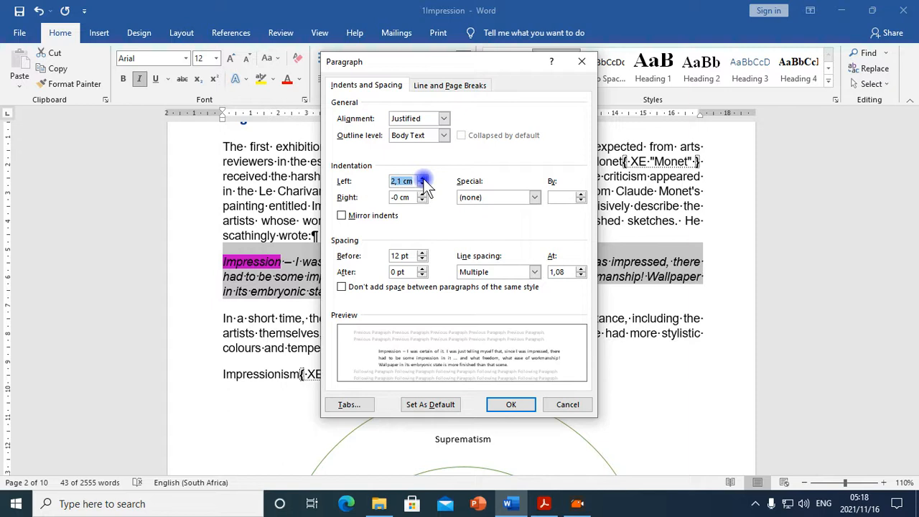
click(422, 186)
Try to give the paragraph a right indentation of 15 cm.
click(422, 199)
drag(422, 194, 388, 201)
click(399, 198)
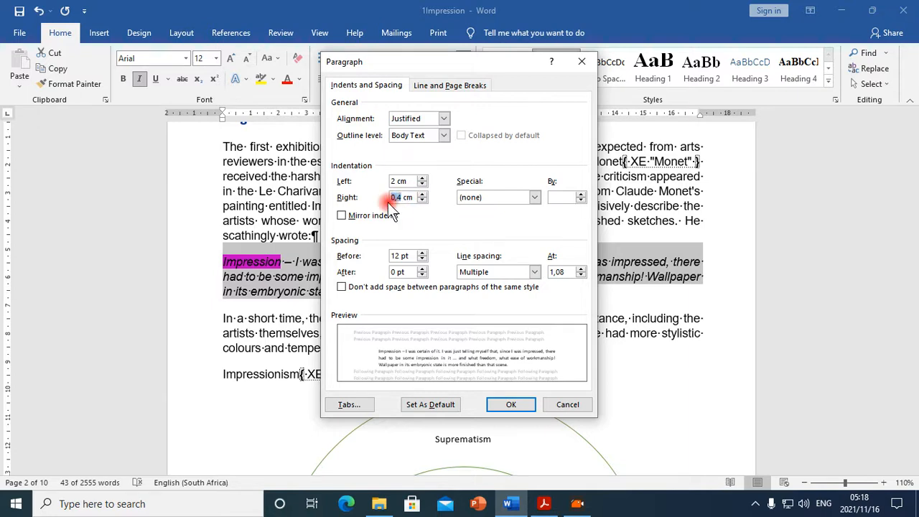
text(15)
click(387, 202)
click(465, 290)
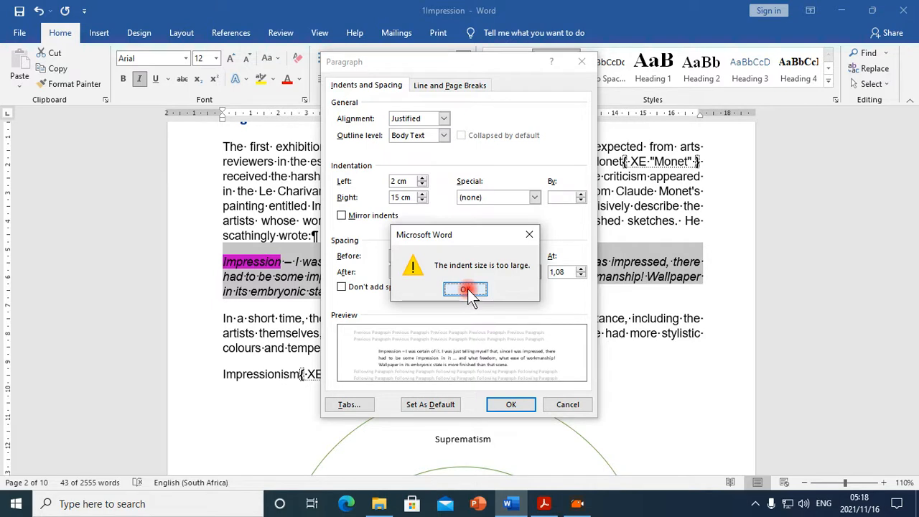
click(468, 290)
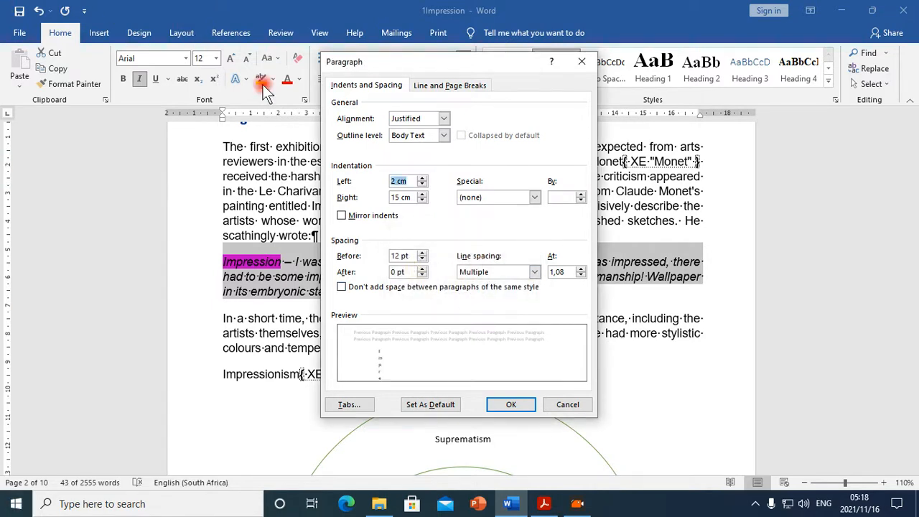
Try a left indentation of 15 cm with a right indentation of 2 cm, and close the Paragraph settings without applying them.
click(388, 181)
key(Delete)
text(15)
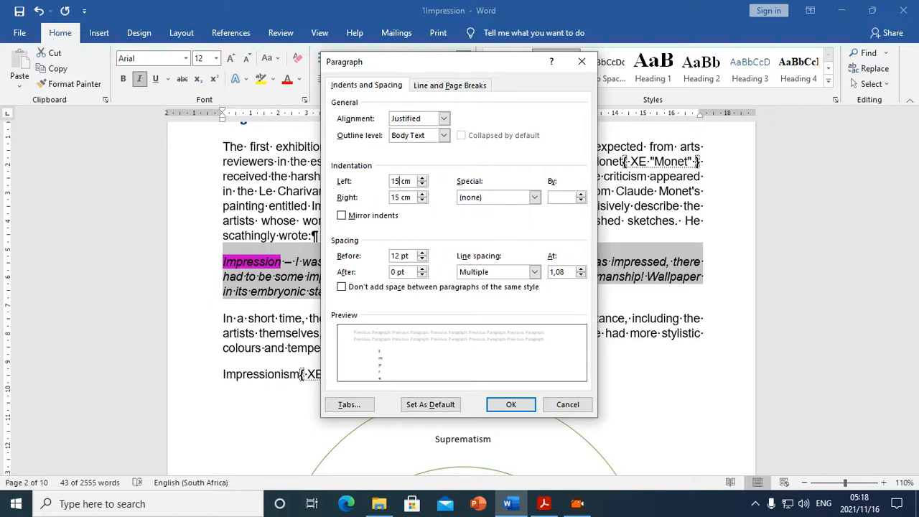
click(388, 198)
text(2)
click(496, 404)
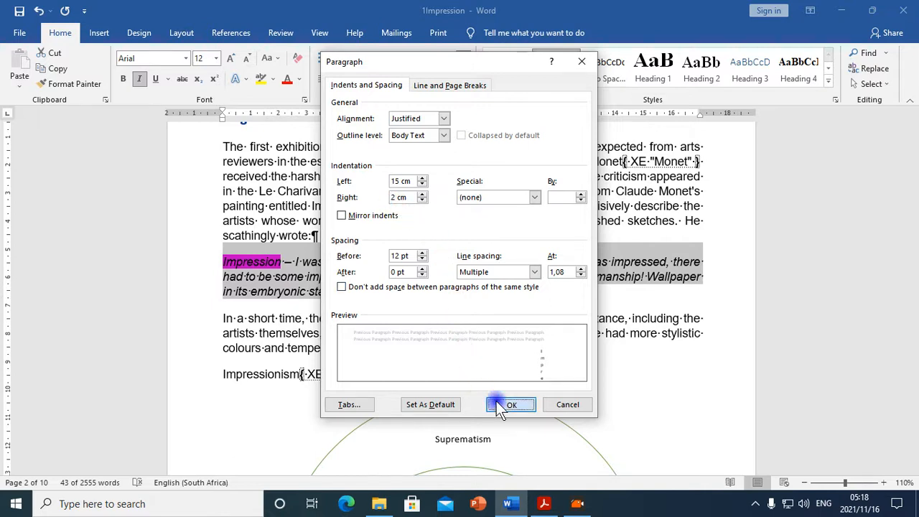
click(475, 290)
click(556, 194)
click(583, 62)
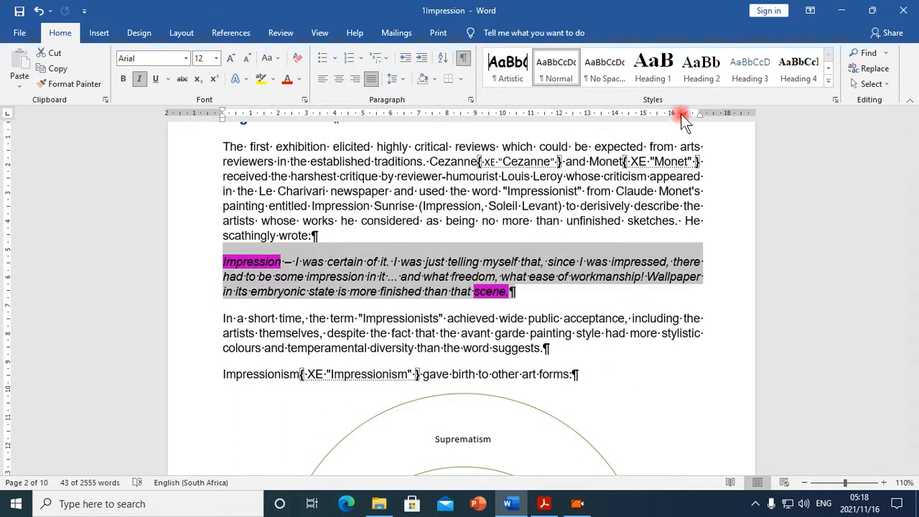
Move the paragraph's right indent to the 15 cm mark and its left indent to the 2 cm mark on the ruler.
drag(698, 118, 644, 117)
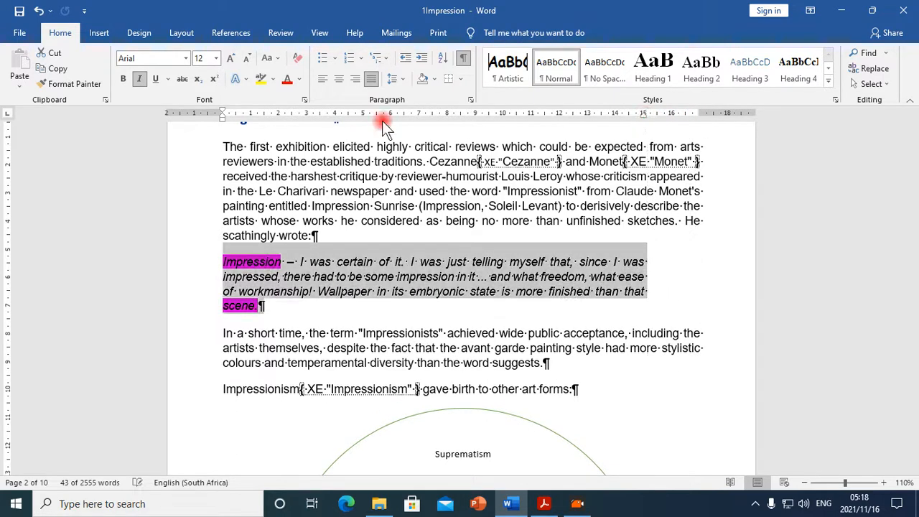
click(223, 120)
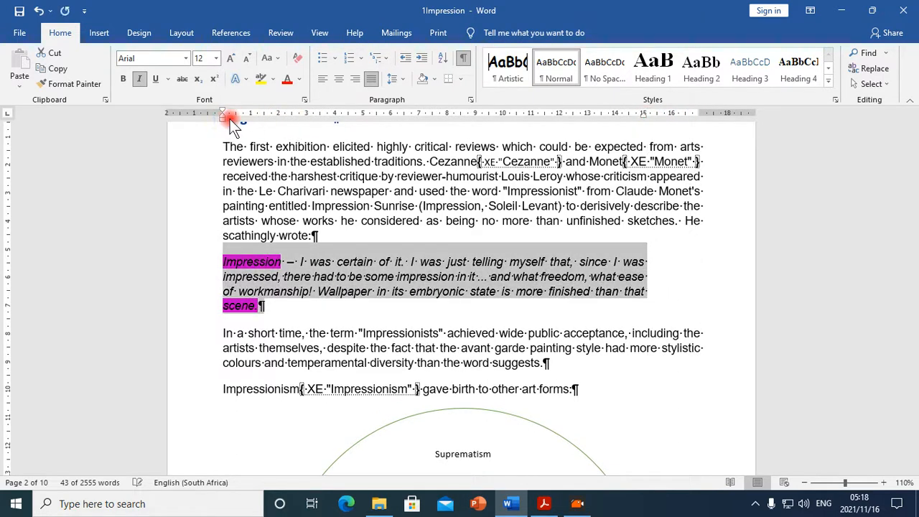
drag(232, 120, 278, 116)
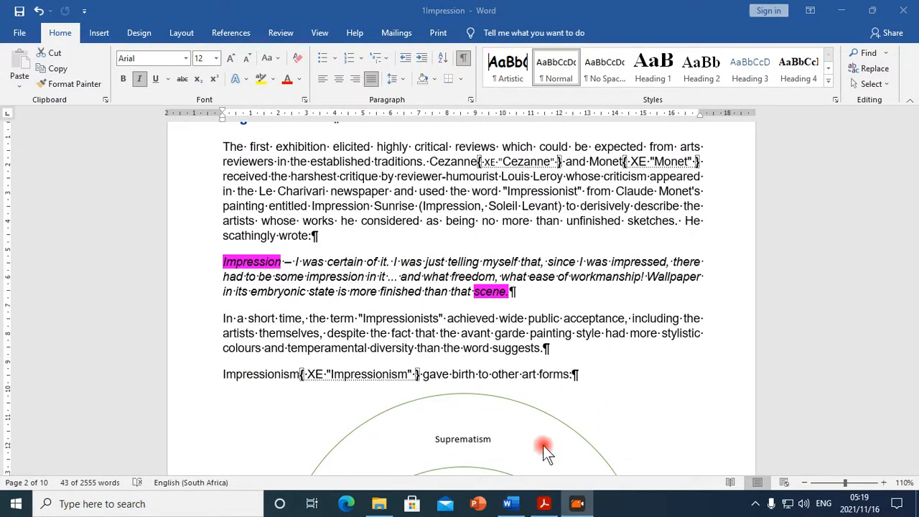
Check question 1.4's ruler in the exam paper and indent the quoted 'Impression ... scene.' paragraph 2 cm on both the left and right.
click(544, 503)
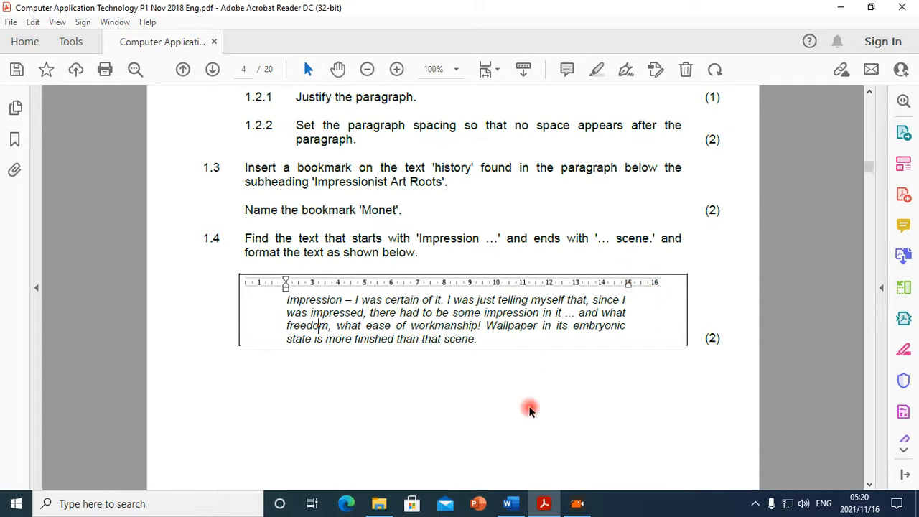
click(514, 504)
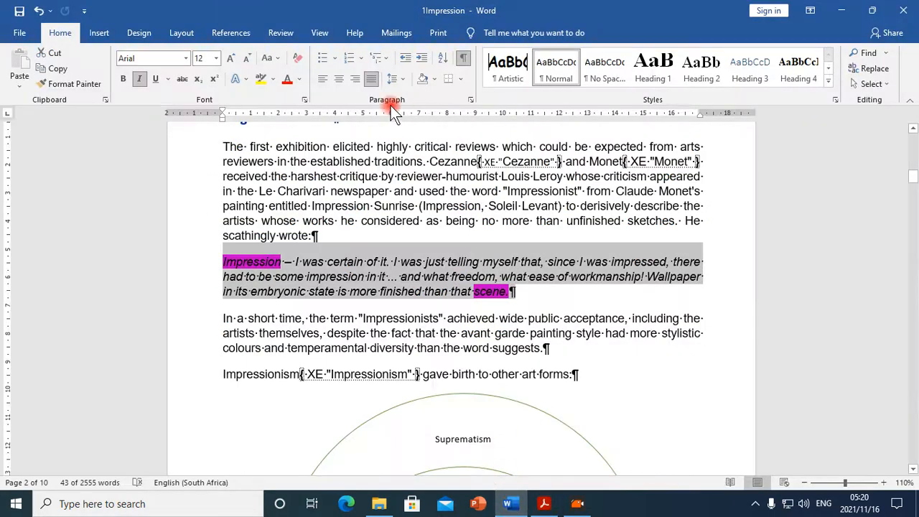
click(468, 98)
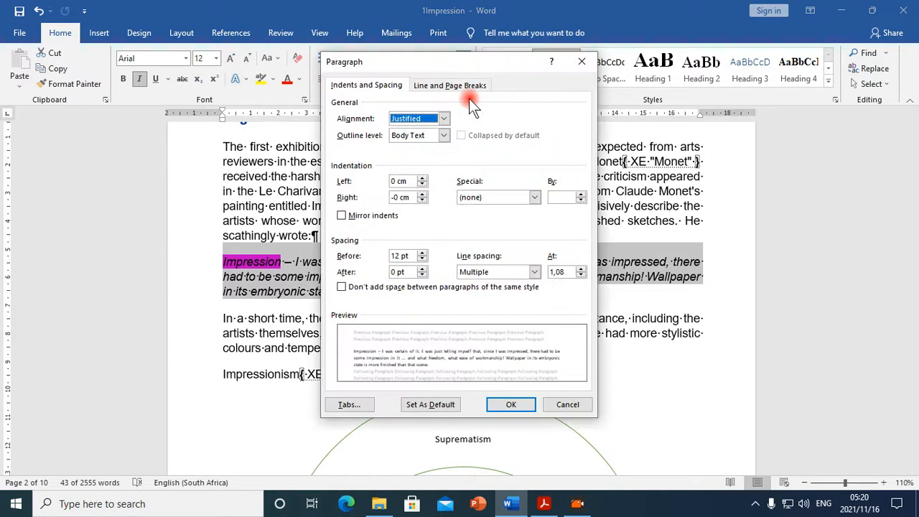
click(385, 185)
drag(383, 186, 381, 185)
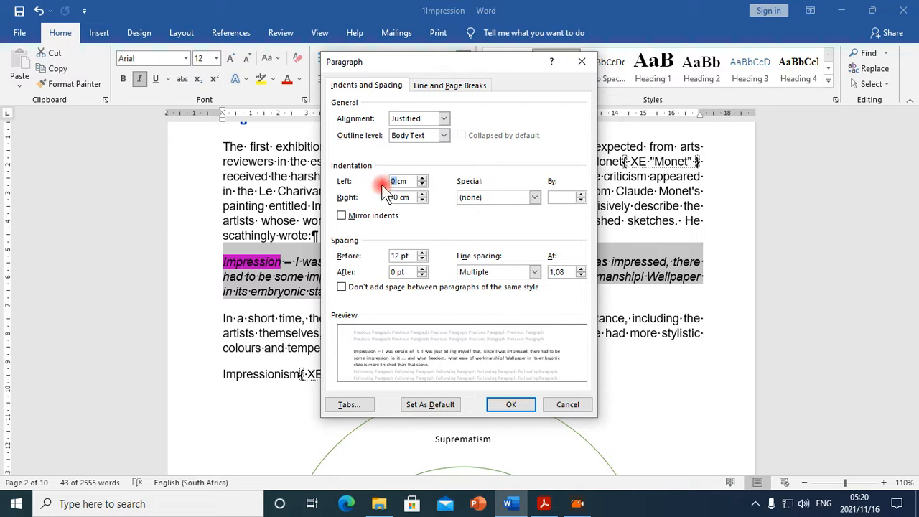
text(2)
drag(403, 198, 393, 198)
text(2)
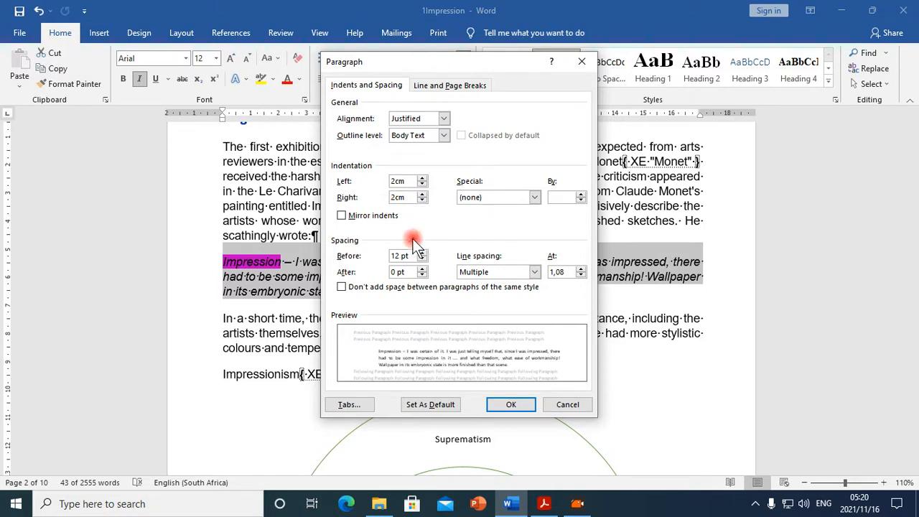
click(517, 404)
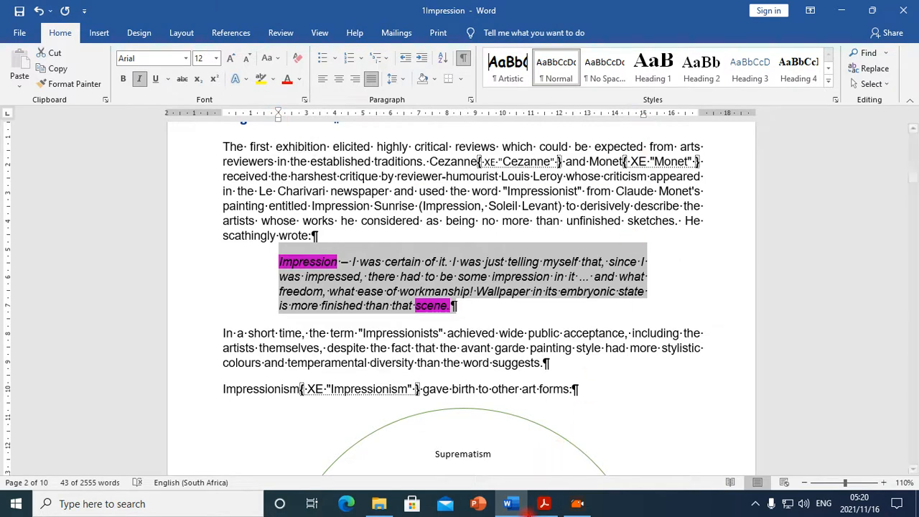
Show the exam paper in a smaller window over the Word document and compare question 1.4's sample with the formatted paragraph.
click(547, 505)
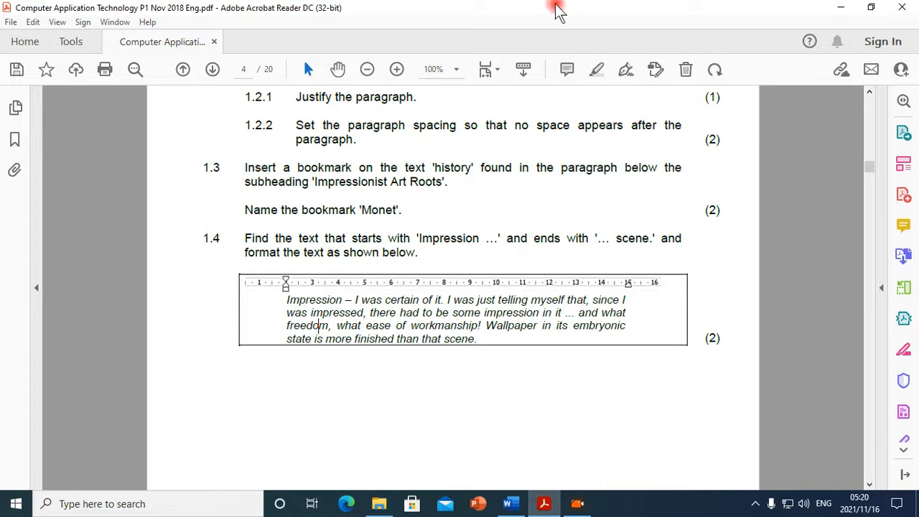
double_click(554, 10)
drag(557, 11, 294, 162)
drag(523, 365, 911, 364)
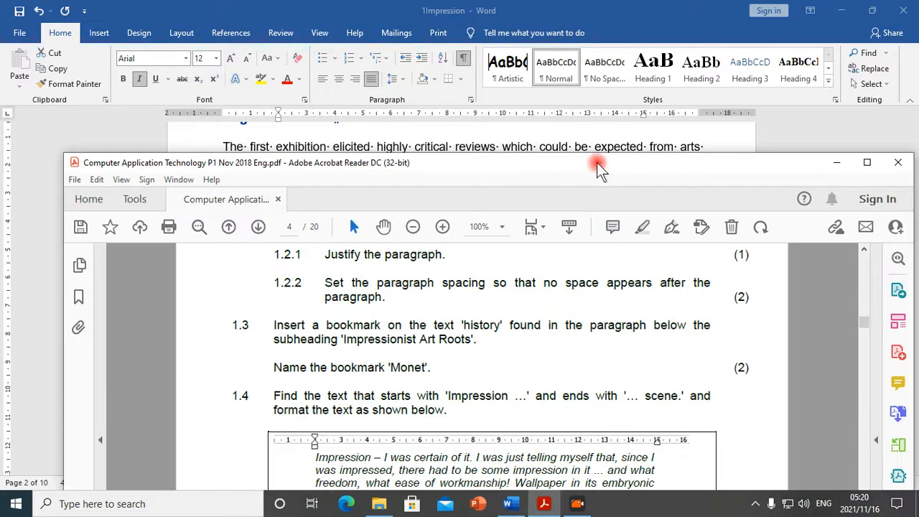
drag(595, 155, 561, 144)
scroll(583, 320, down, 4)
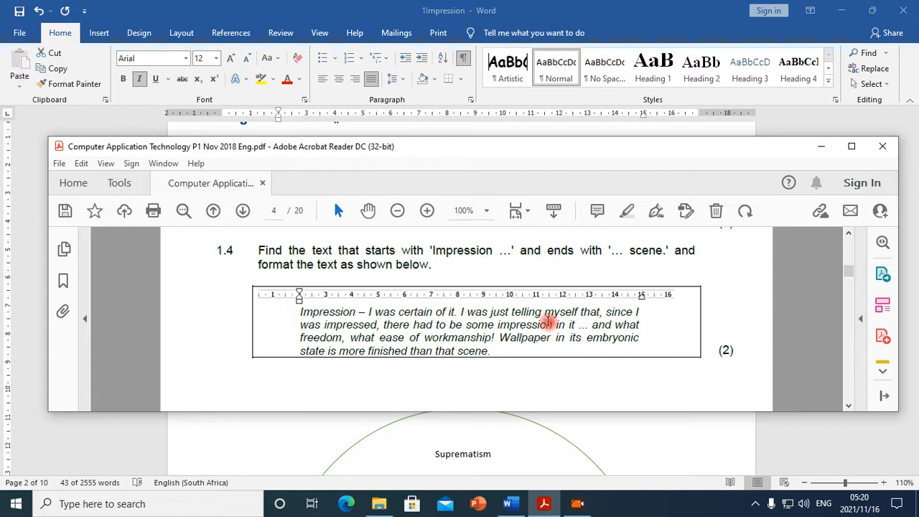
Maximize the exam paper window and read question 1.5 about formatting the SmartArt on page 5.
scroll(728, 266, down, 3)
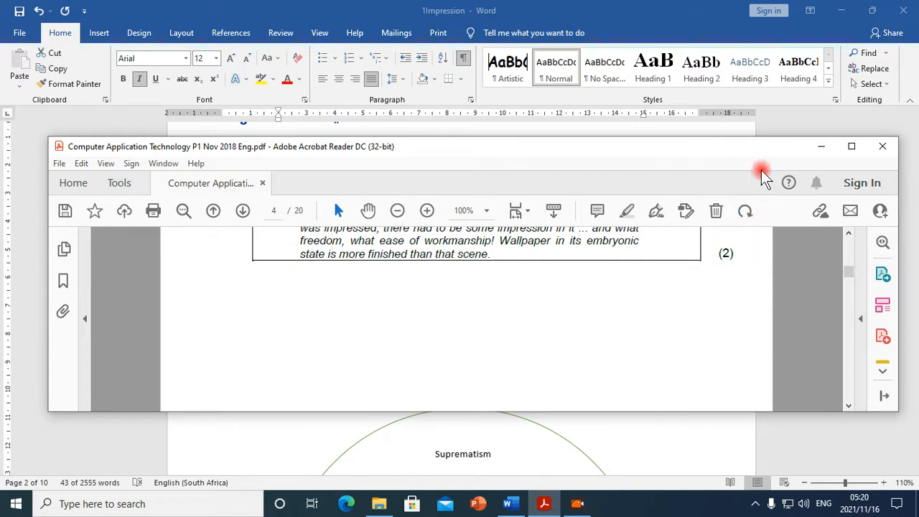
scroll(645, 312, down, 5)
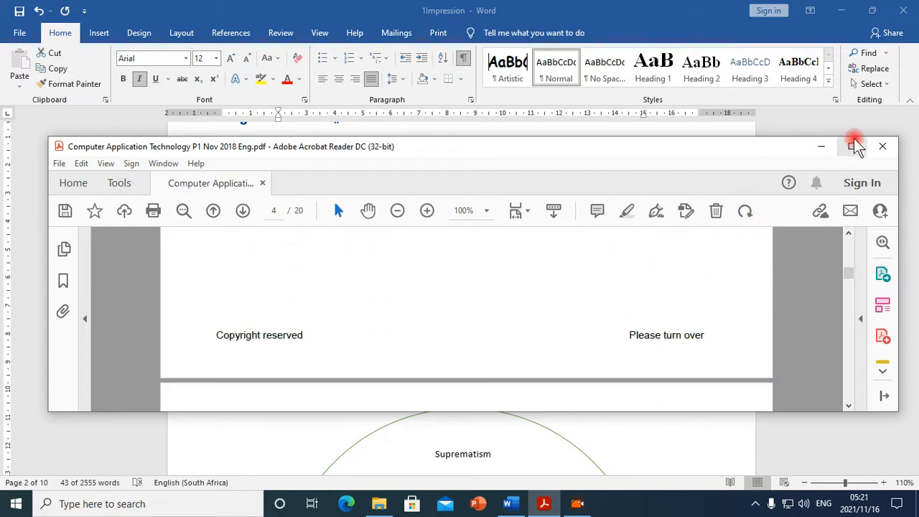
click(851, 146)
scroll(558, 225, up, 10)
scroll(559, 227, down, 2)
scroll(559, 227, down, 10)
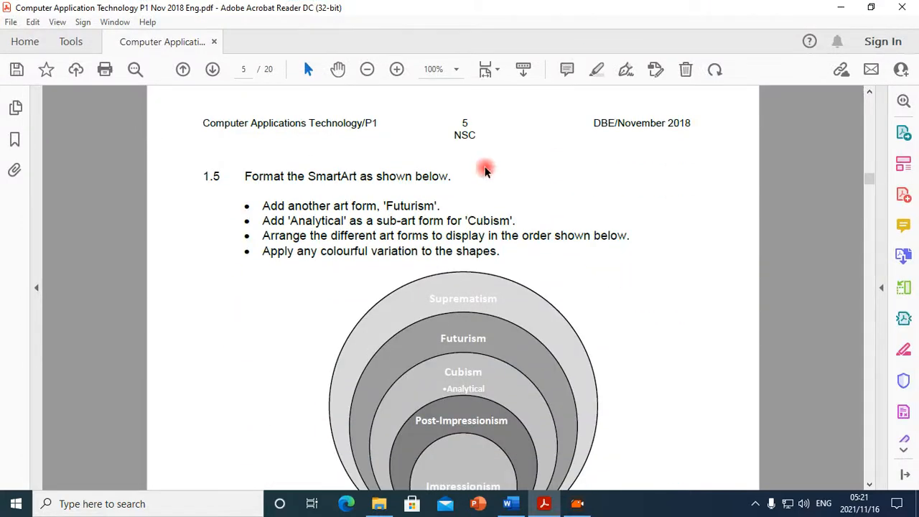
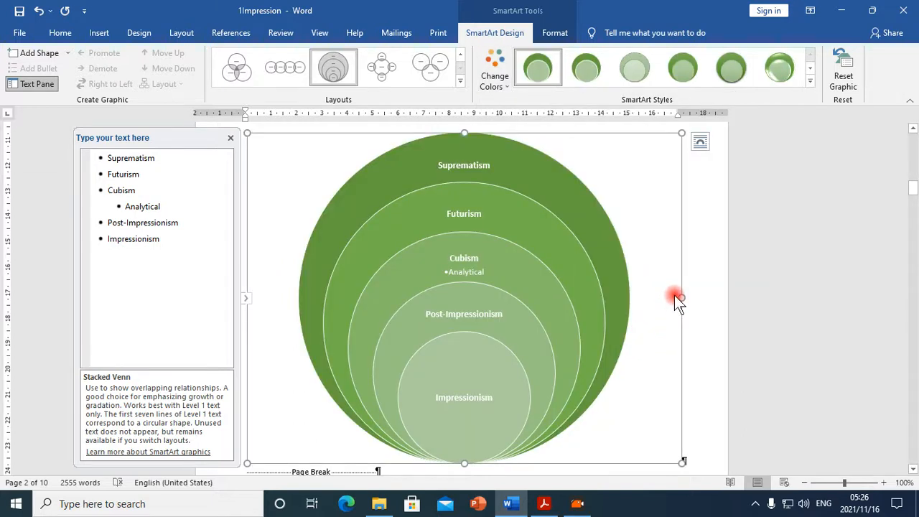
click(555, 33)
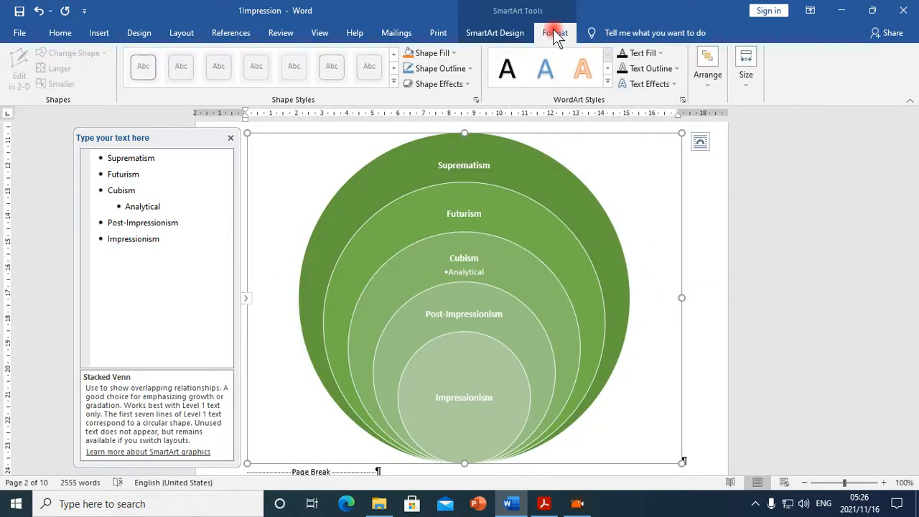
click(501, 33)
scroll(593, 323, down, 5)
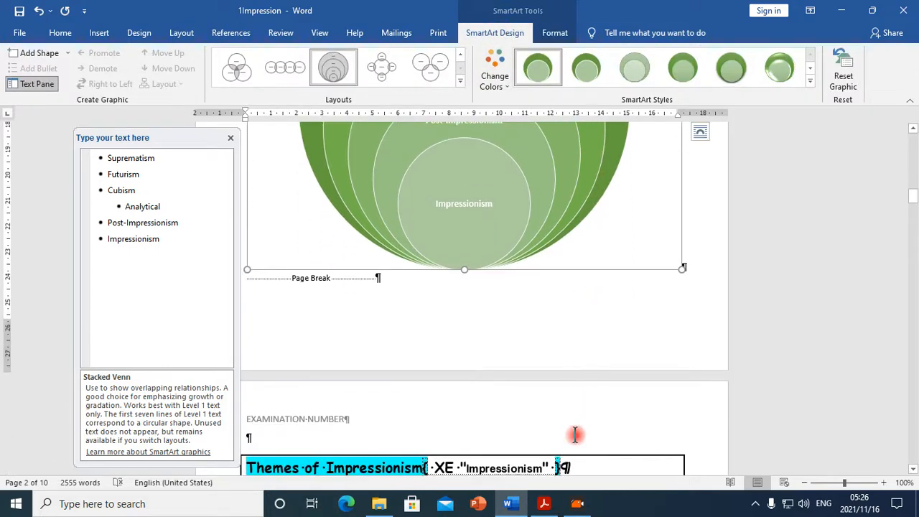
Switch to the exam paper in Acrobat Reader, read question 1.6 and highlight the symbol it asks for.
click(543, 504)
scroll(476, 287, down, 5)
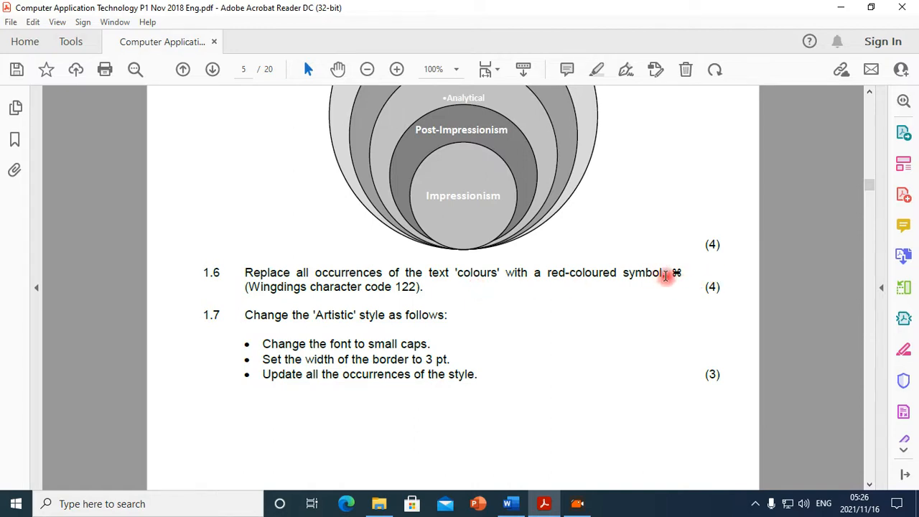
double_click(673, 273)
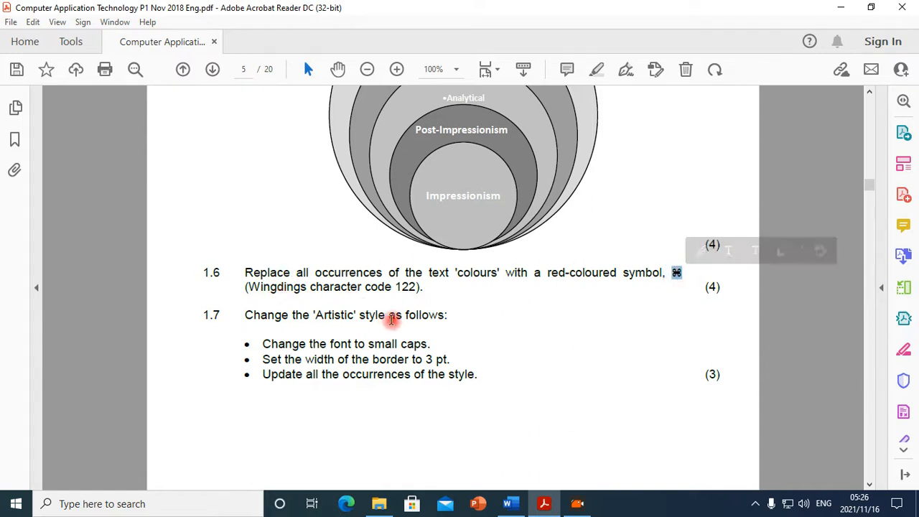
Return to the Word document and place the cursor in the first paragraph below the 'What is Impressionism' heading on page 1.
click(508, 500)
scroll(470, 324, down, 3)
scroll(484, 330, up, 9)
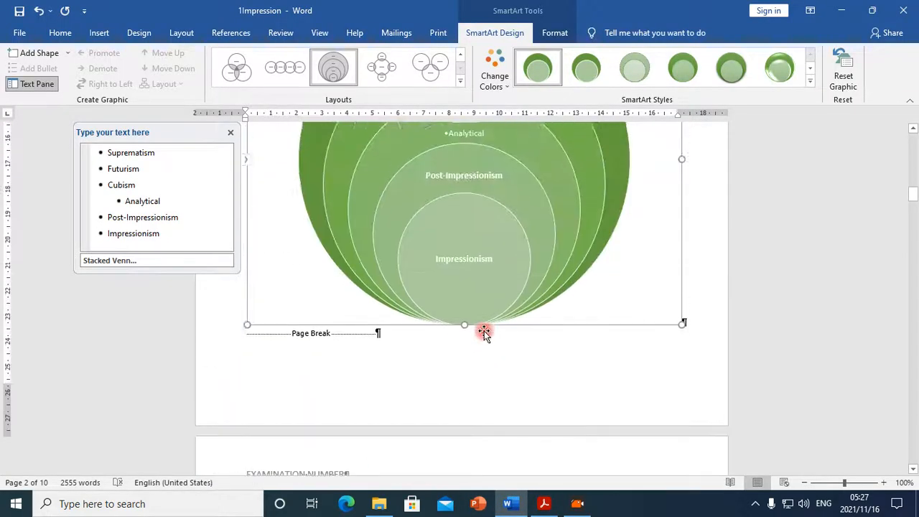
drag(911, 185, 910, 134)
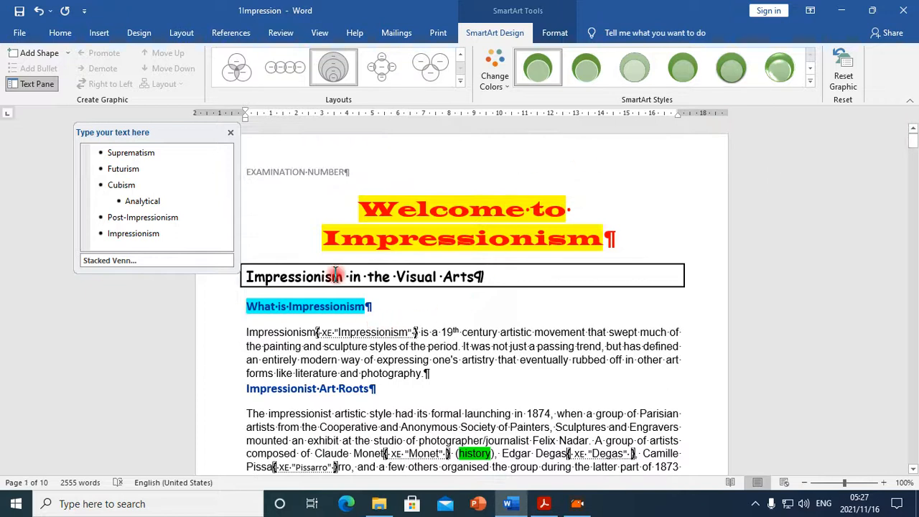
click(237, 322)
click(263, 328)
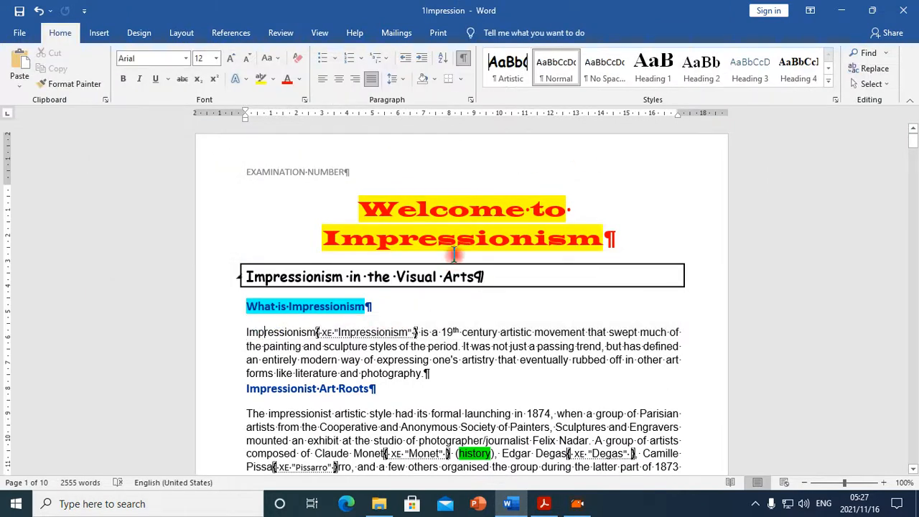
Review the extended Find and Replace options and close the dialog without replacing anything.
click(874, 70)
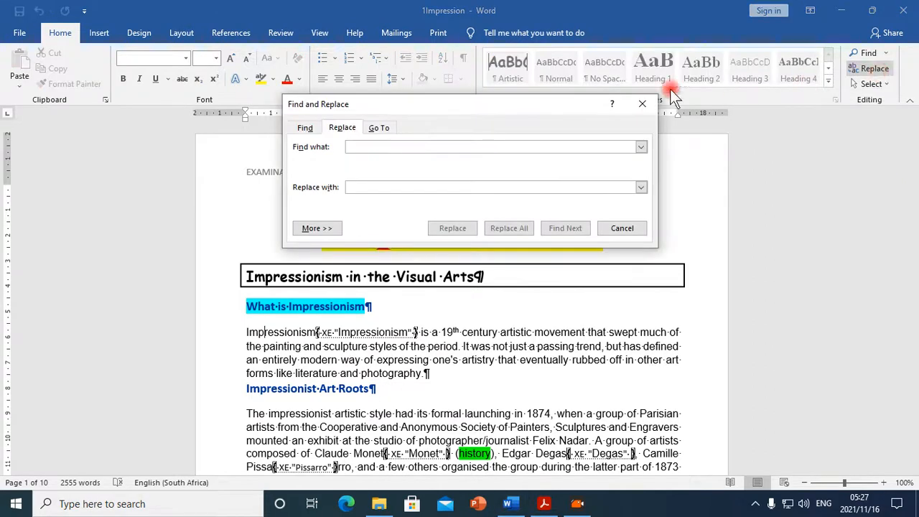
click(386, 187)
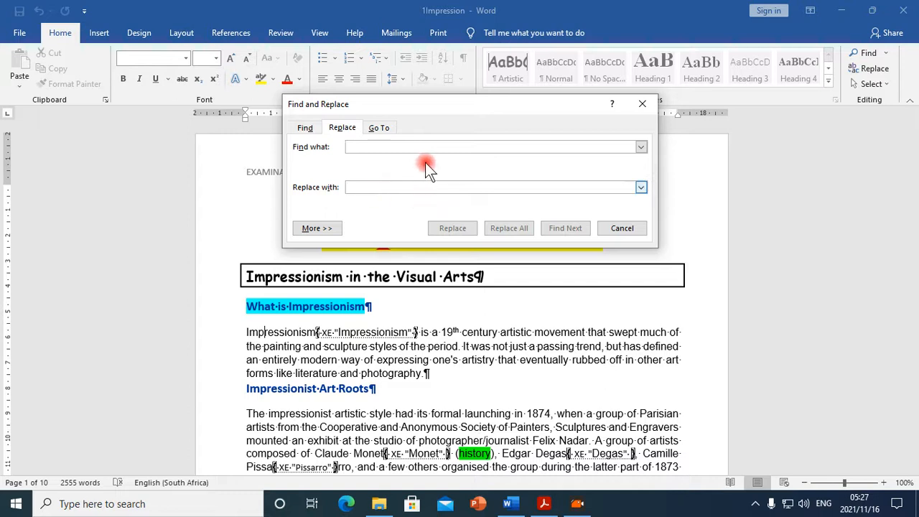
click(318, 228)
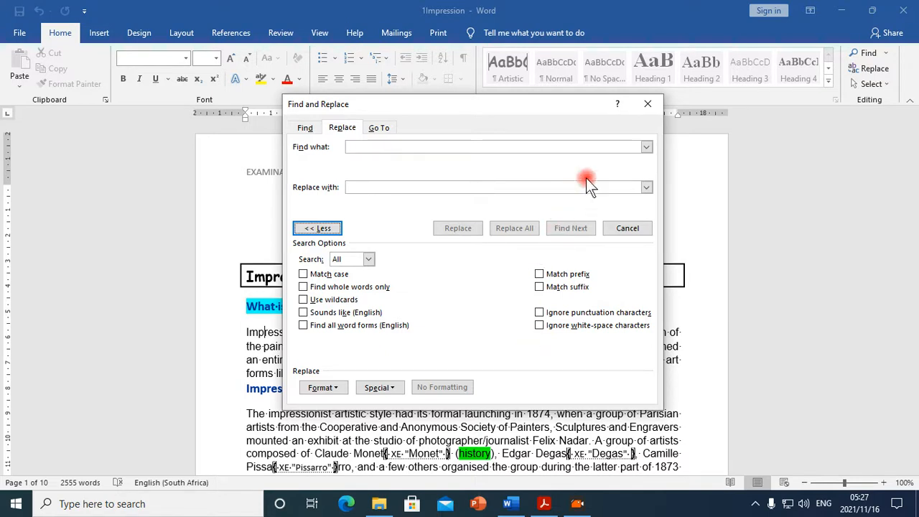
click(648, 105)
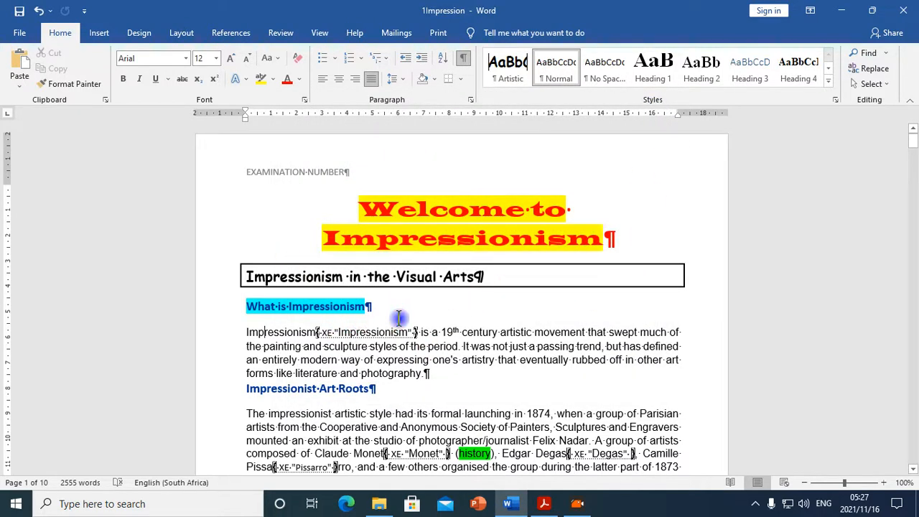
Place the cursor before 'Impressionism' in the first paragraph, look over the Wingdings symbols and close the Symbol dialog without inserting one.
click(292, 330)
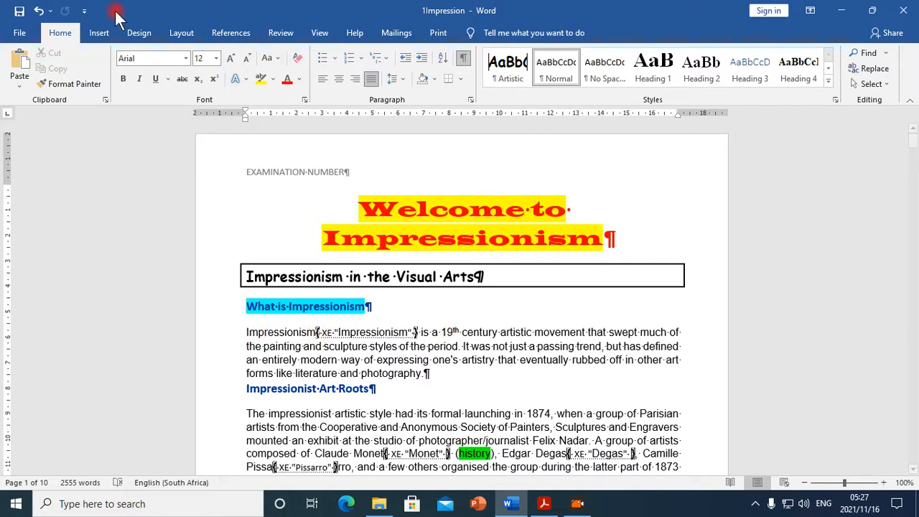
click(108, 33)
click(805, 68)
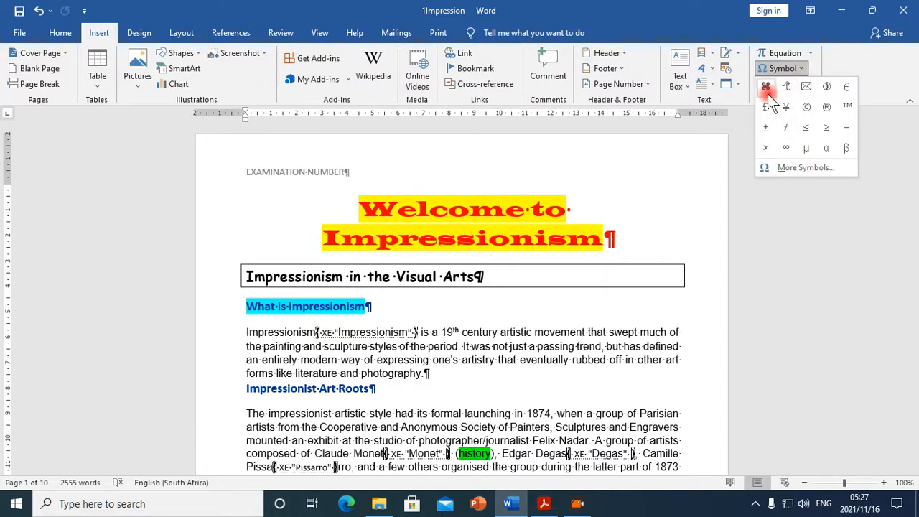
click(801, 170)
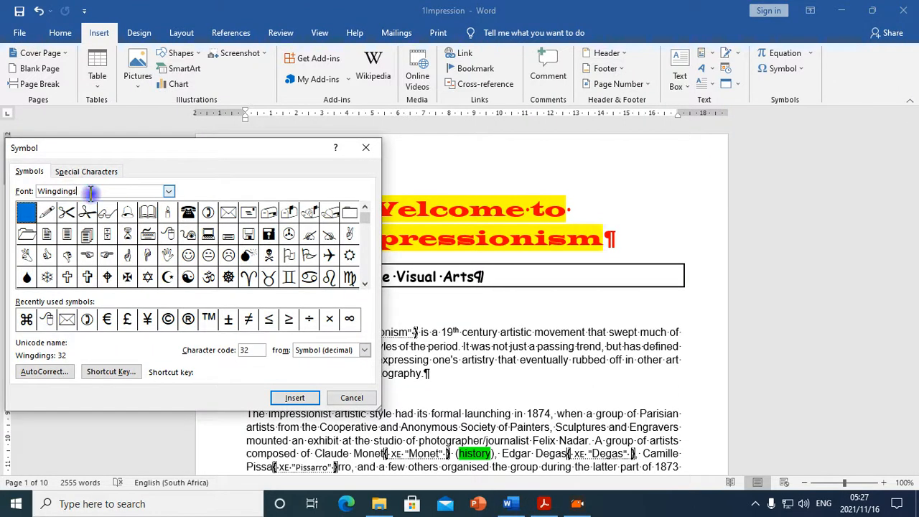
drag(90, 191, 29, 190)
click(505, 510)
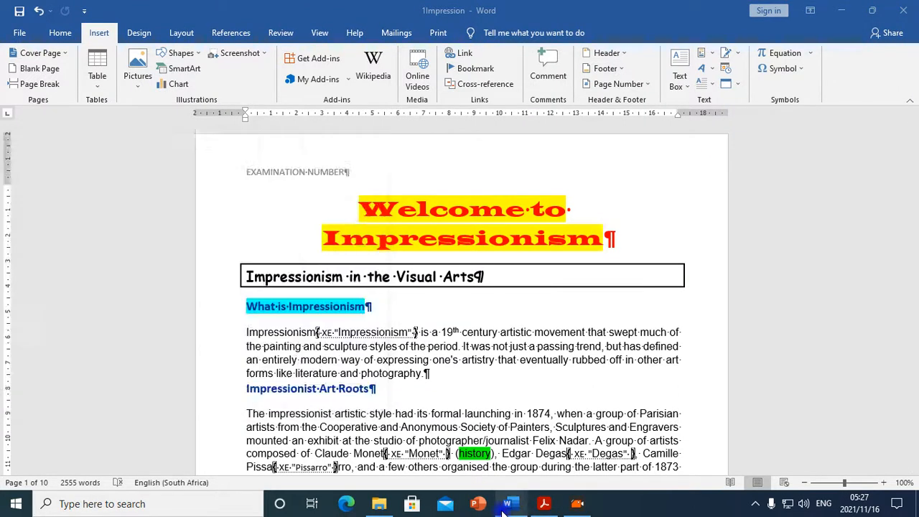
click(366, 153)
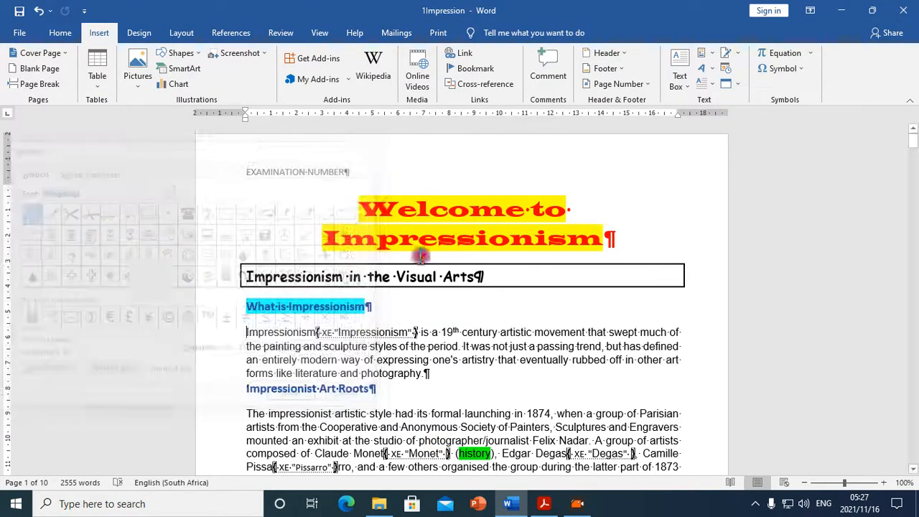
Check the required symbol font in question 1.6 of the exam paper, highlighting 'Wingdings', and return to the Word document.
click(546, 503)
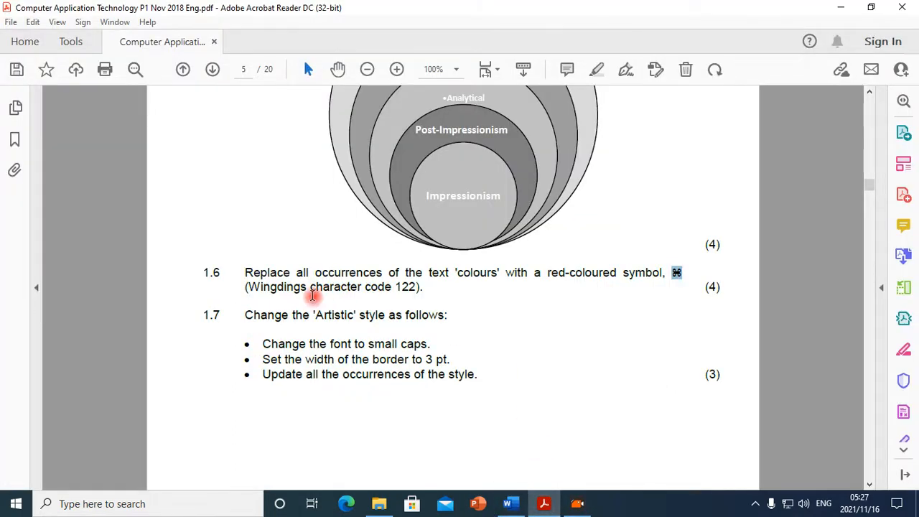
drag(252, 286, 309, 287)
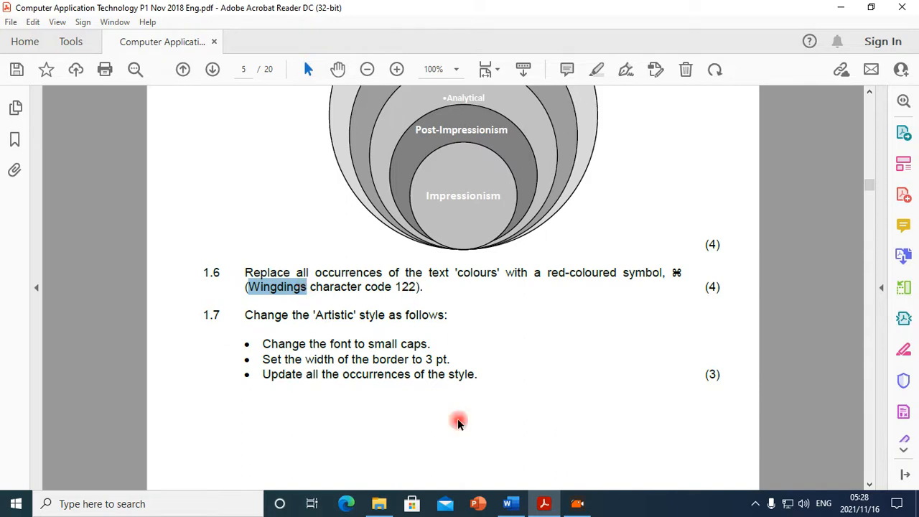
click(510, 504)
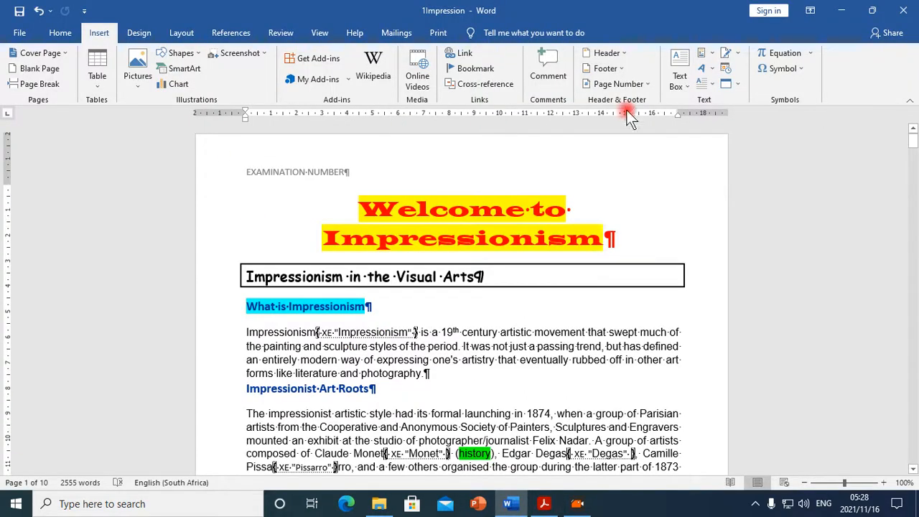
click(797, 68)
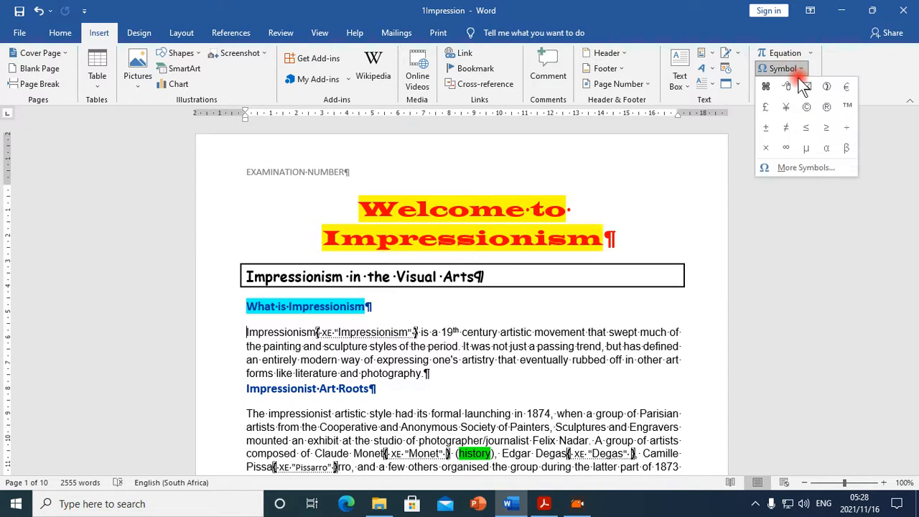
click(807, 167)
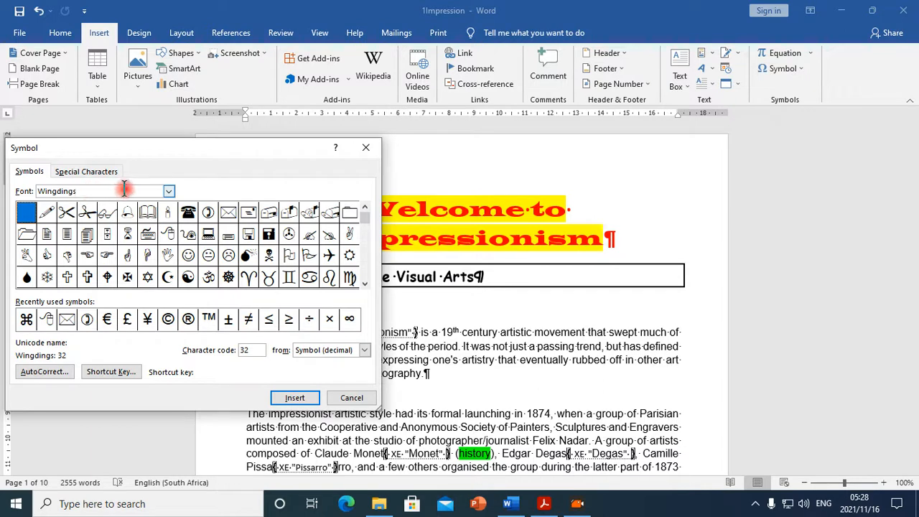
click(169, 192)
click(113, 212)
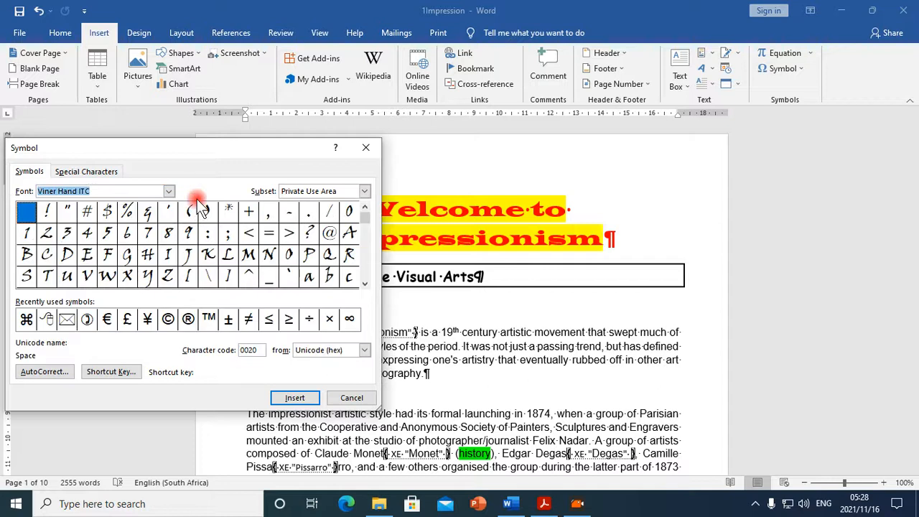
drag(260, 351, 213, 353)
text(122)
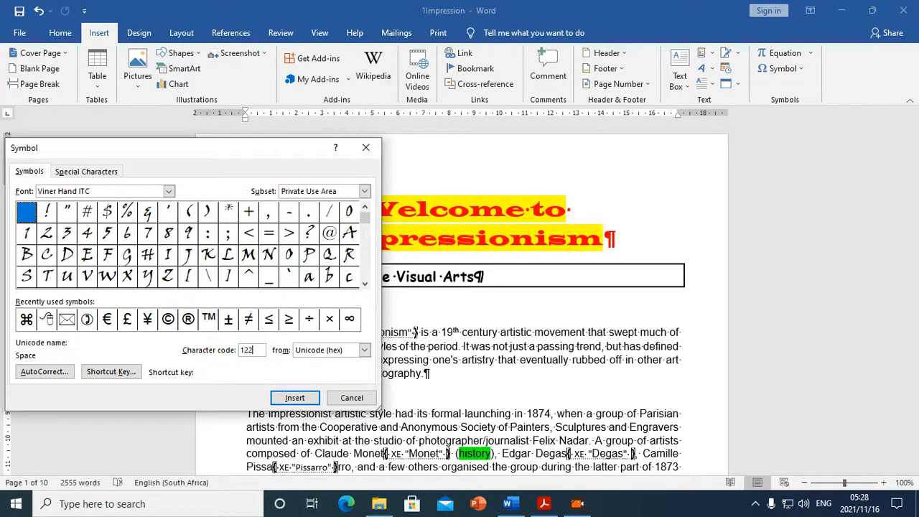
click(253, 351)
key(Return)
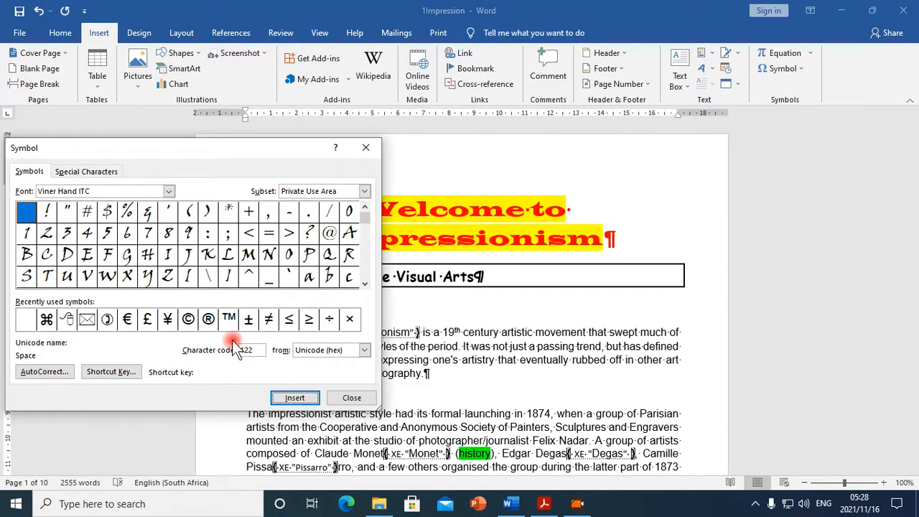
key(Return)
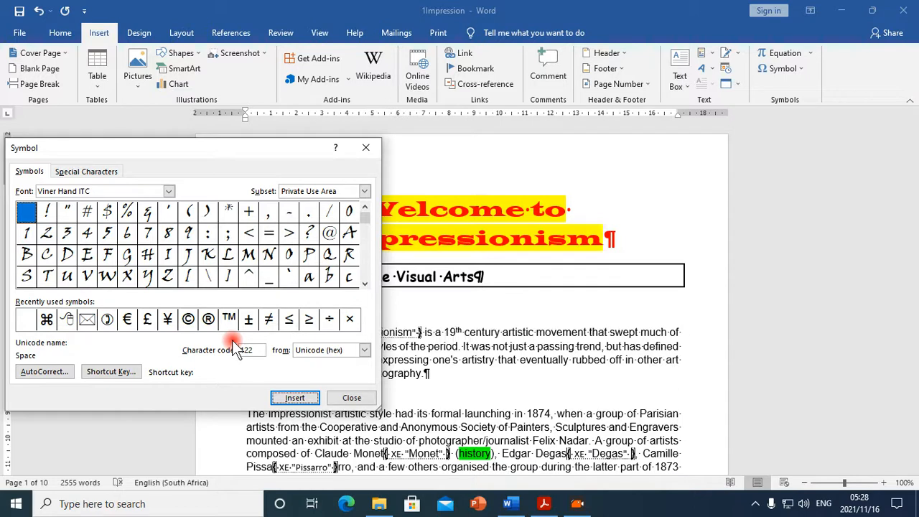
click(343, 398)
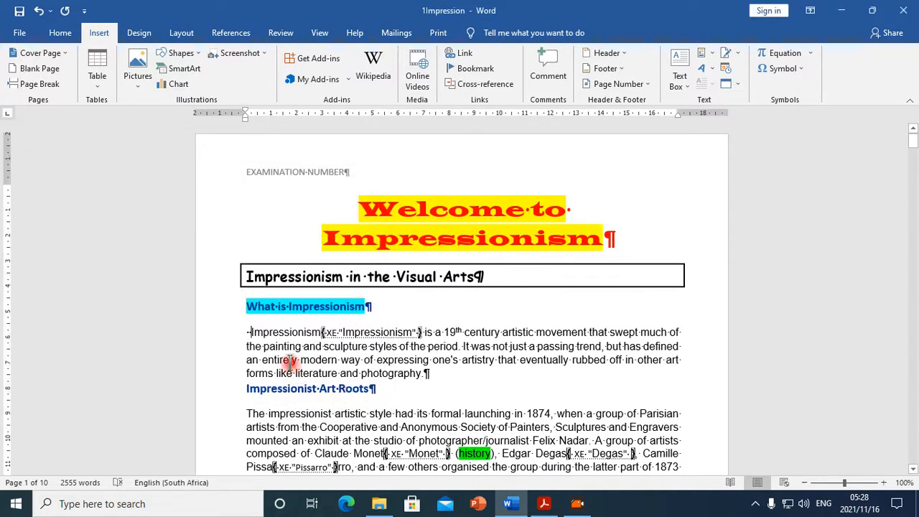
key(BackSpace)
key(BackSpace)
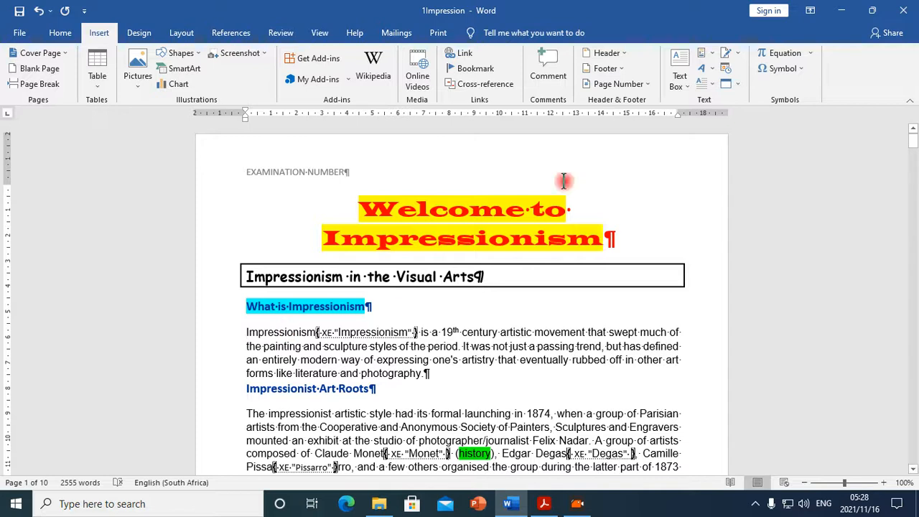
Open the full symbol list and select the Wingdings symbol with character code 122.
click(793, 68)
click(793, 165)
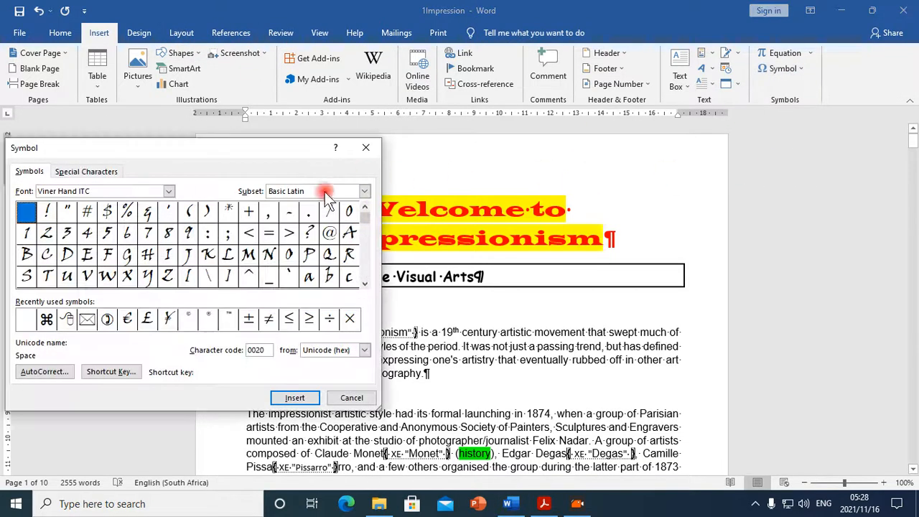
click(169, 191)
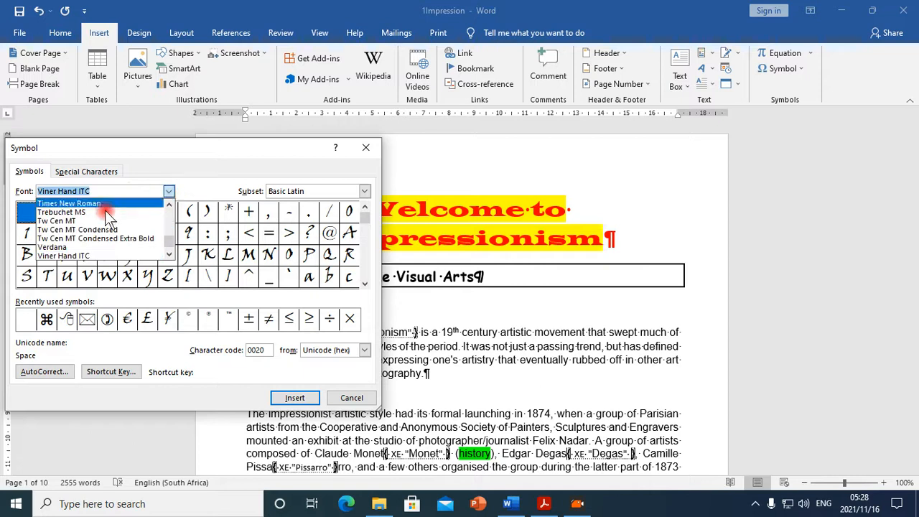
scroll(91, 228, down, 3)
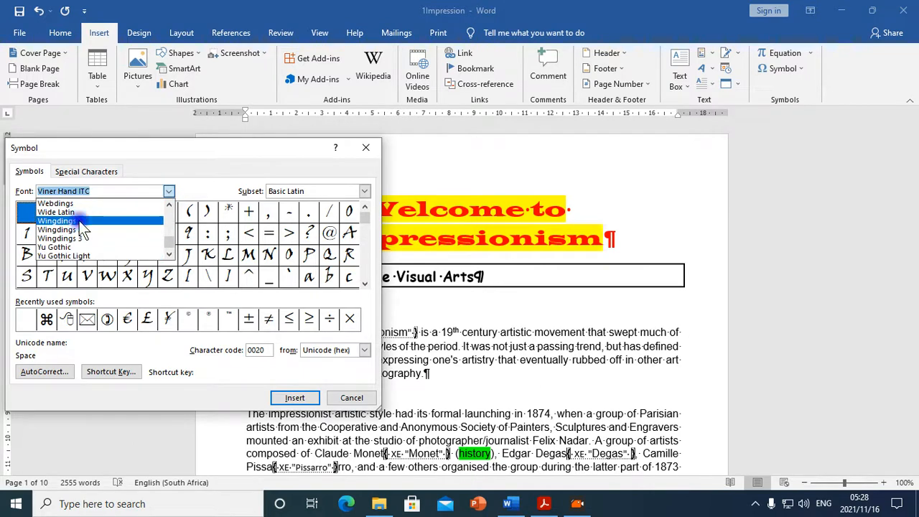
click(79, 221)
double_click(264, 349)
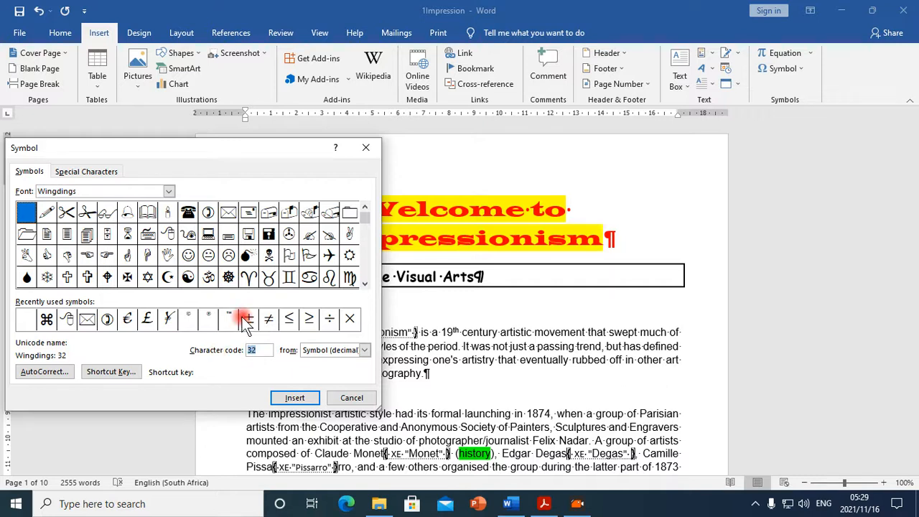
text(122)
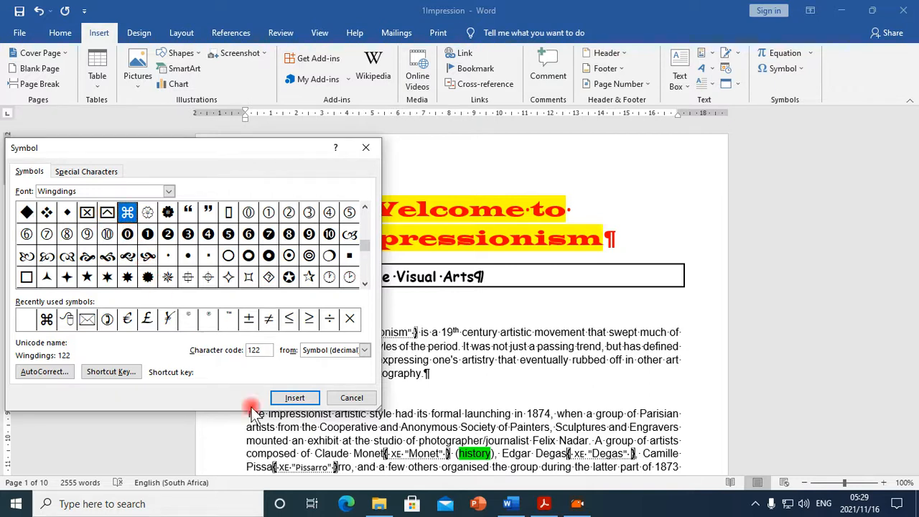
Review the symbol font choice and enter character code 122 again for the Wingdings symbol.
click(170, 191)
click(169, 191)
drag(261, 348, 235, 351)
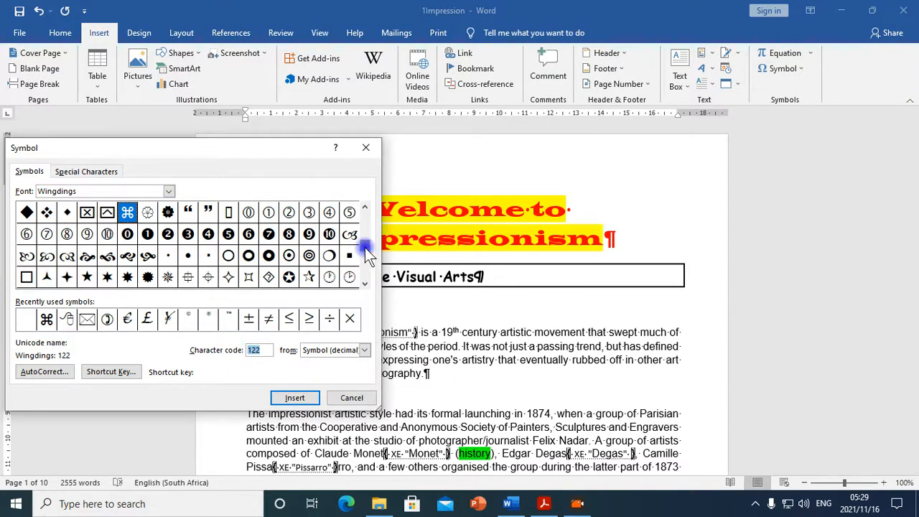
click(363, 206)
drag(263, 351, 208, 353)
text(122)
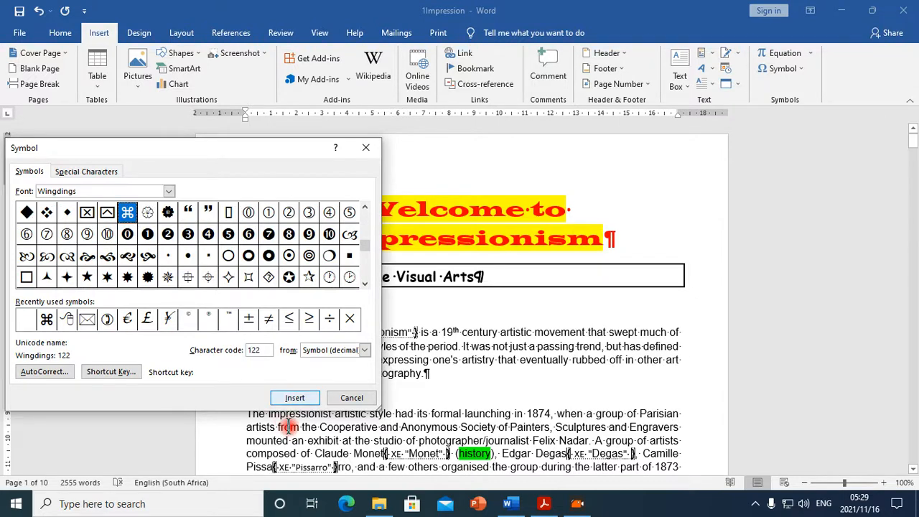
Insert the ⌘ symbol once before 'Impressionism' in the first paragraph and cut it from the text.
click(295, 399)
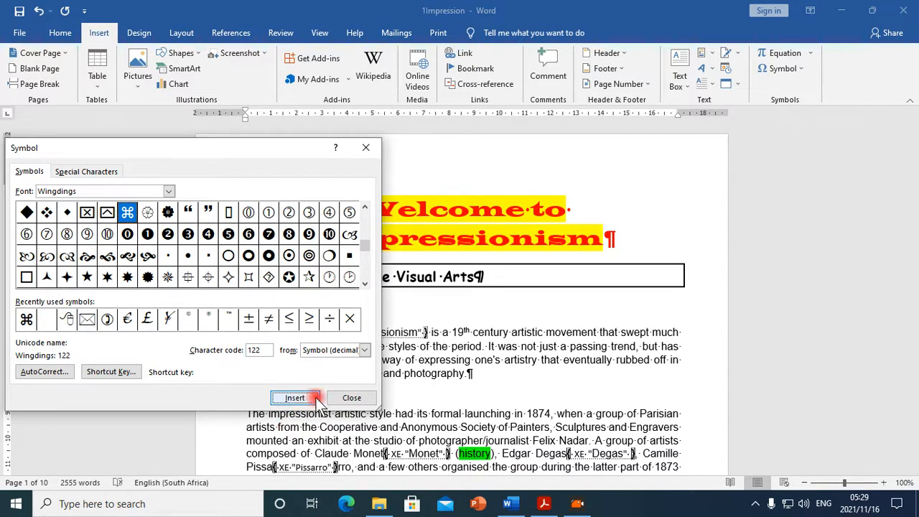
click(300, 399)
click(349, 400)
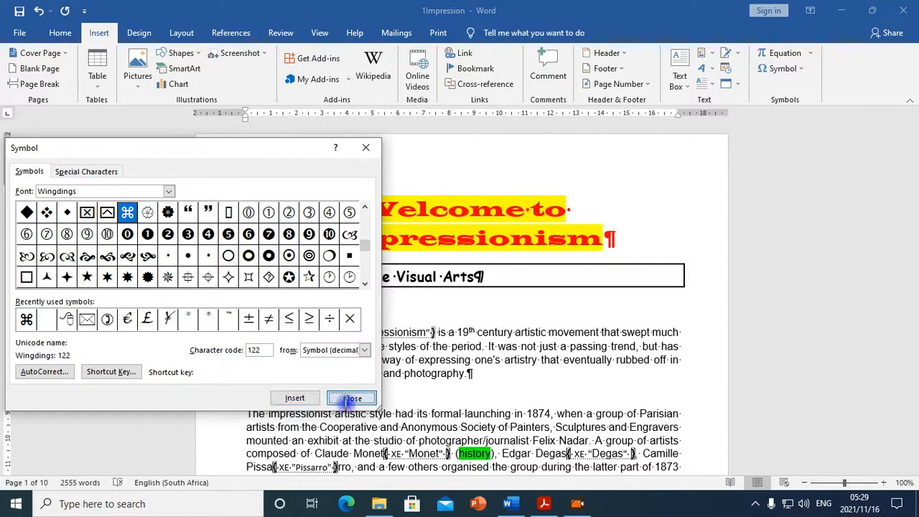
key(BackSpace)
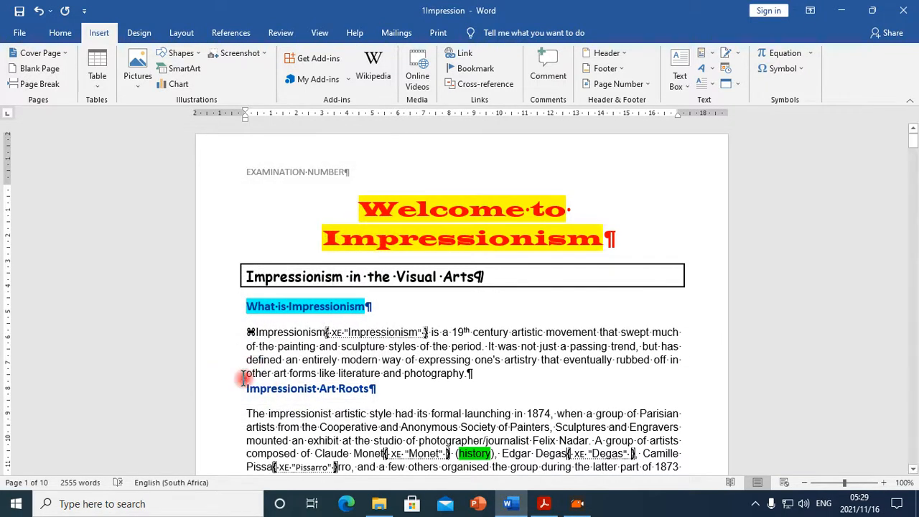
double_click(249, 332)
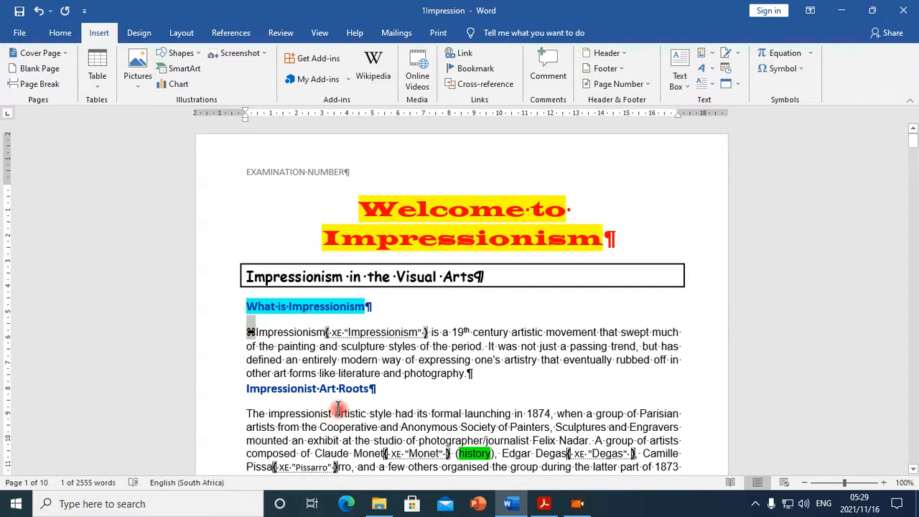
key(BackSpace)
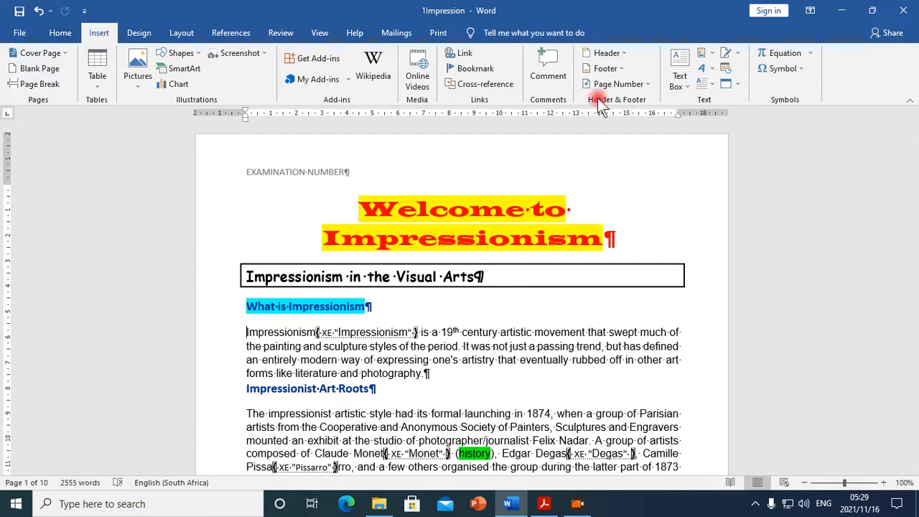
Set up a replacement that finds 'colours' and uses the cut ⌘ symbol as the replacement.
click(66, 32)
click(892, 70)
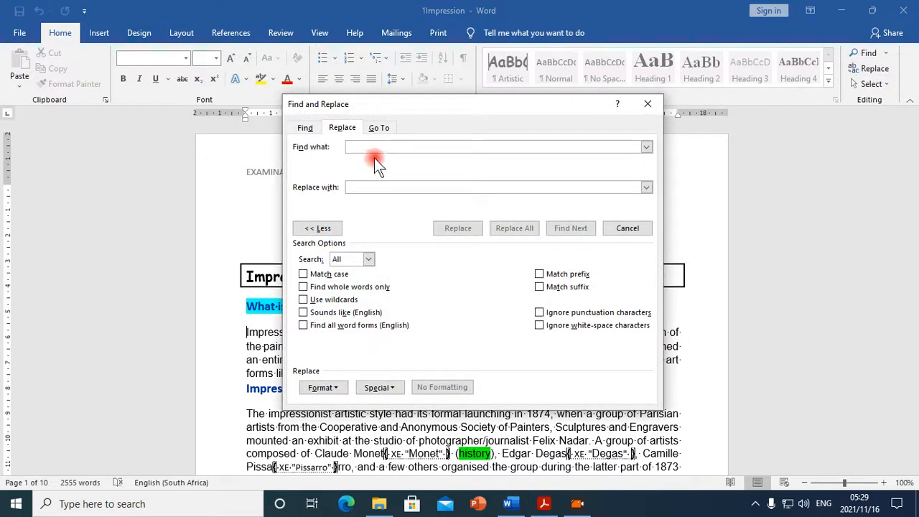
text(colours)
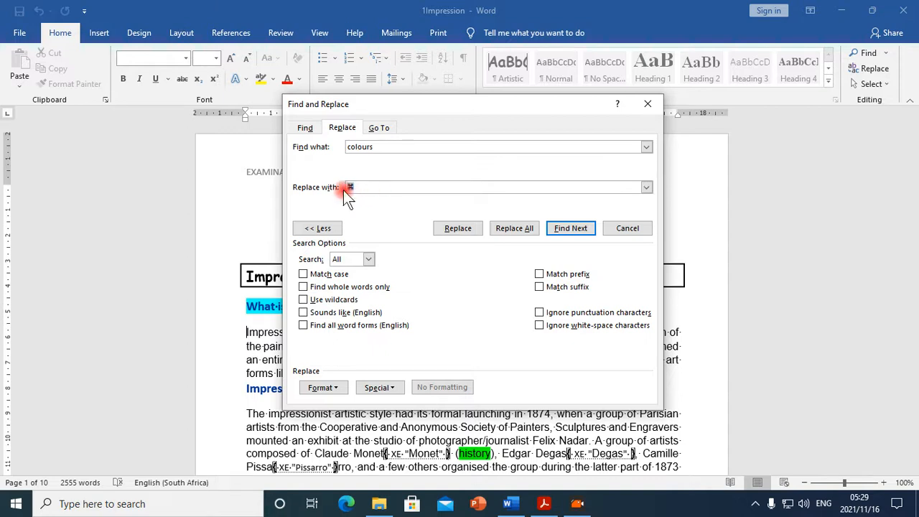
Format the replacement symbol as Wingdings, 12 pt, red font colour, with small caps.
click(343, 387)
click(329, 275)
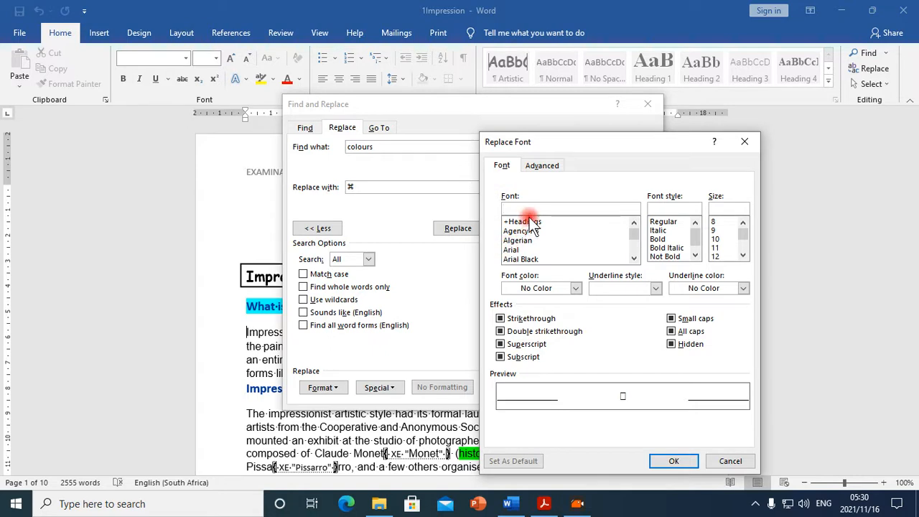
text(win)
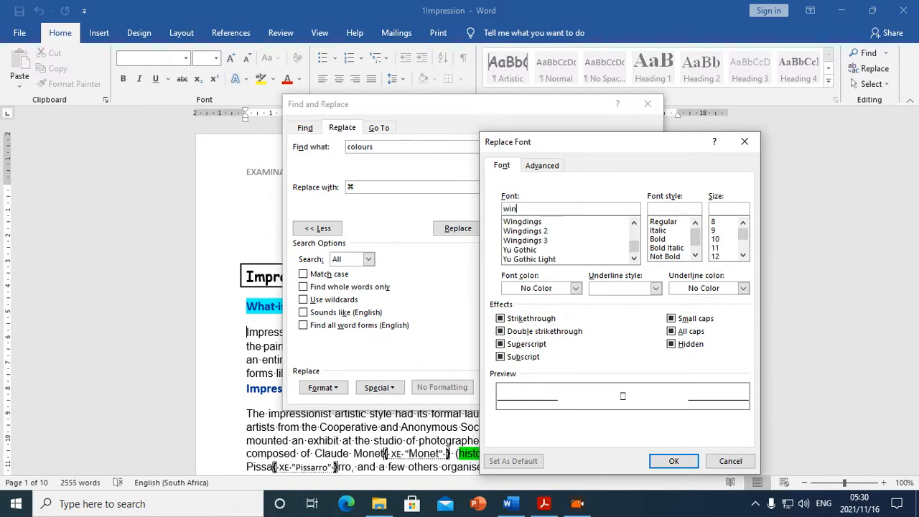
text(g)
click(531, 223)
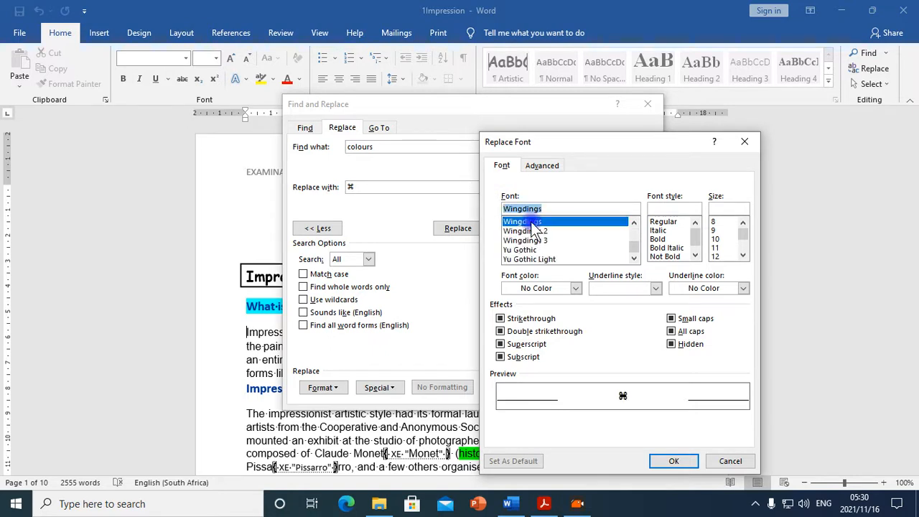
click(721, 256)
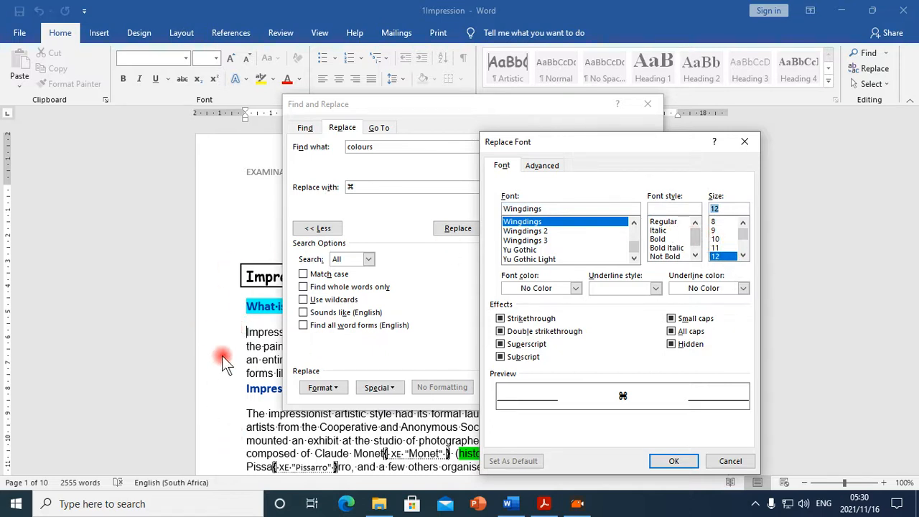
click(670, 318)
click(565, 289)
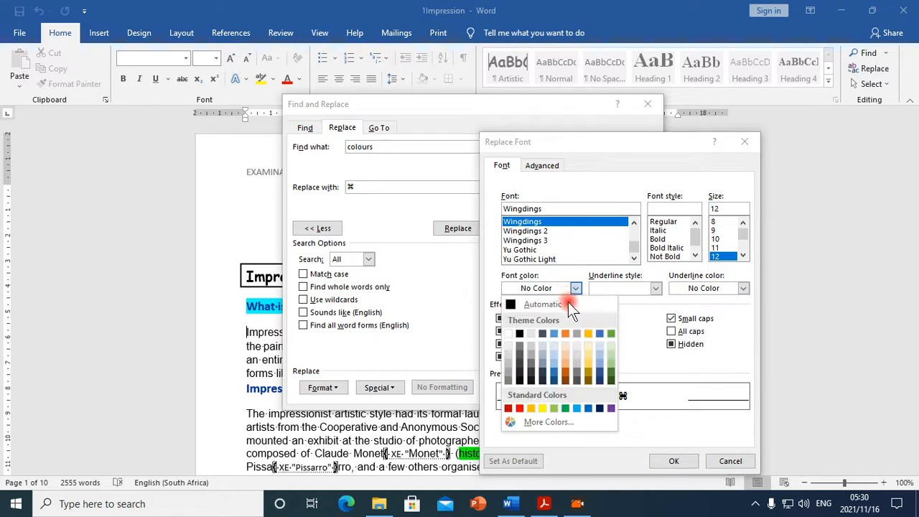
click(520, 408)
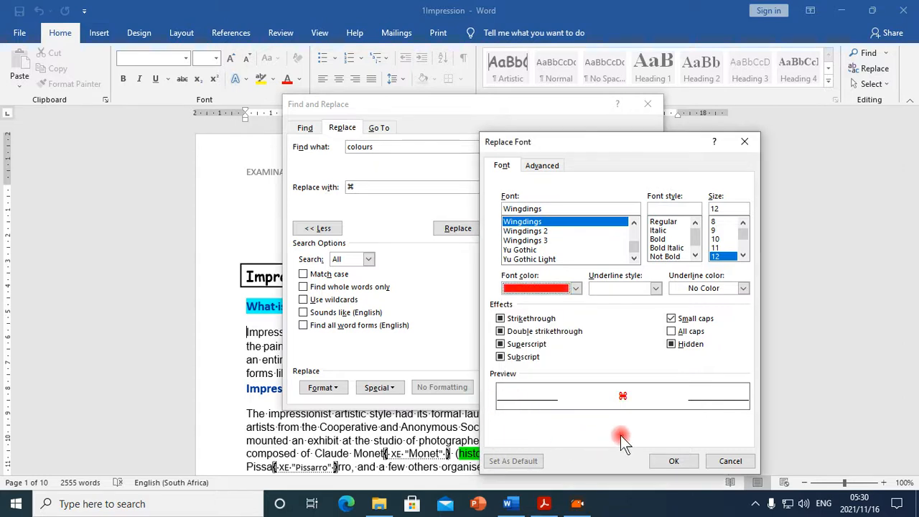
click(672, 461)
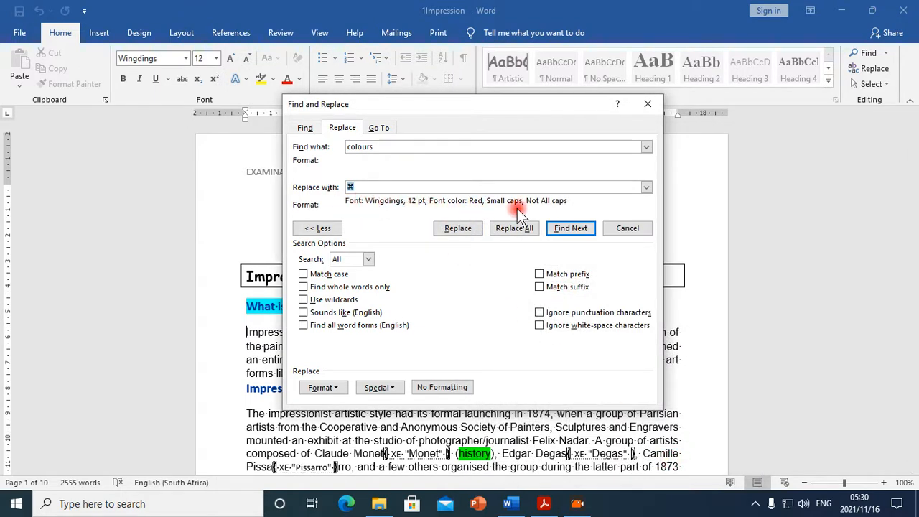
Replace all occurrences of 'colours' with the formatted ⌘ symbol, close the dialog and check the replacements in the document.
drag(346, 185, 312, 182)
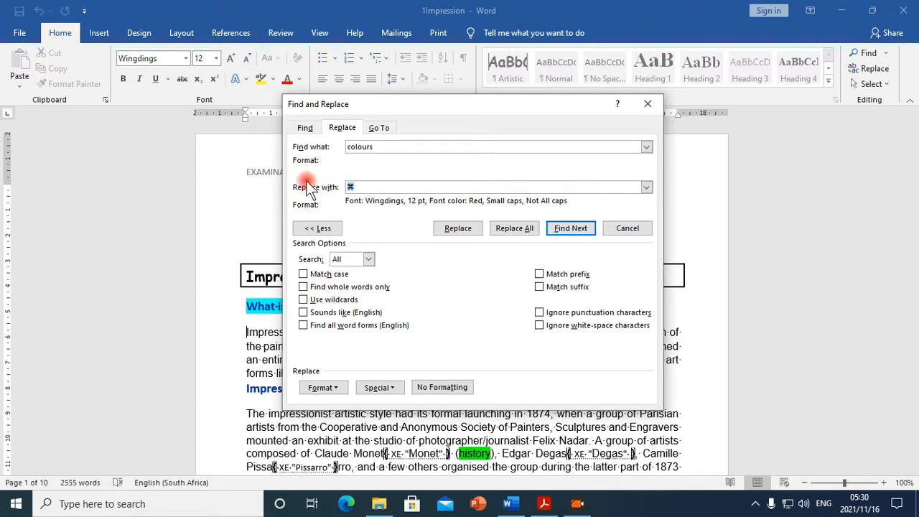
click(518, 232)
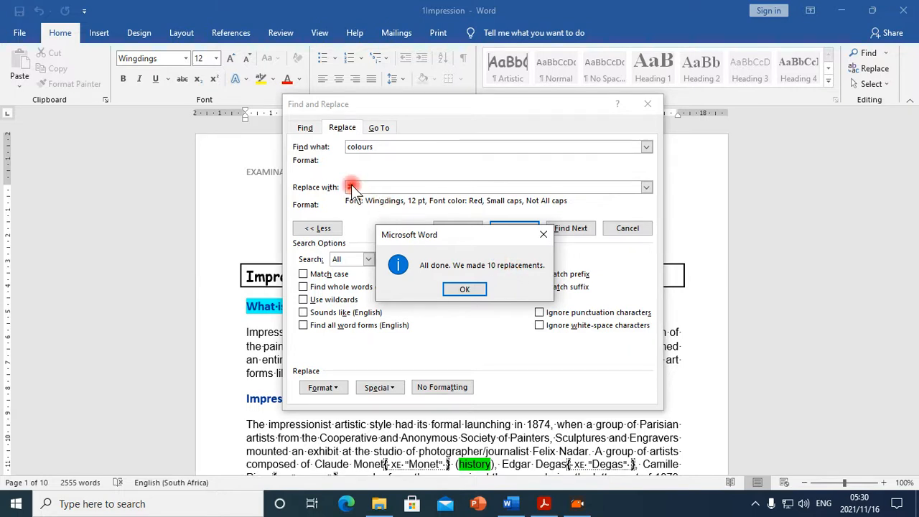
click(465, 290)
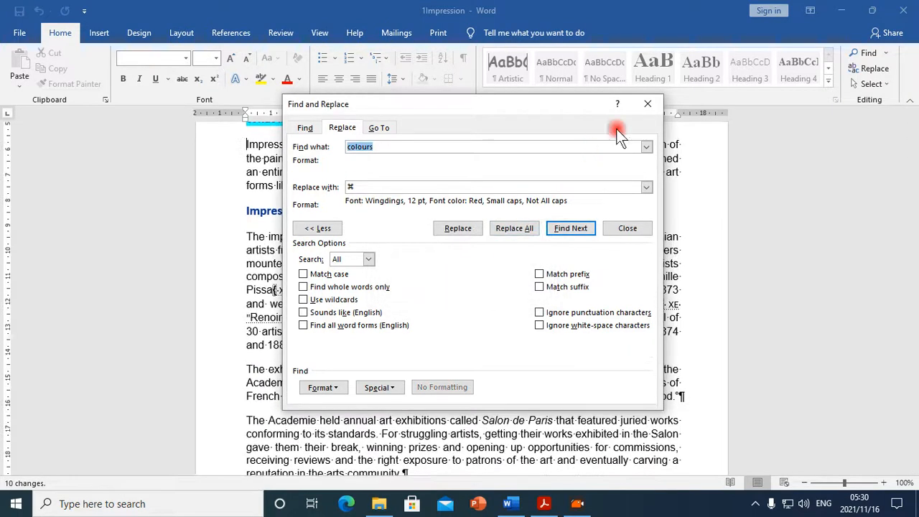
click(654, 104)
scroll(622, 344, down, 2)
scroll(630, 348, up, 3)
scroll(646, 355, down, 5)
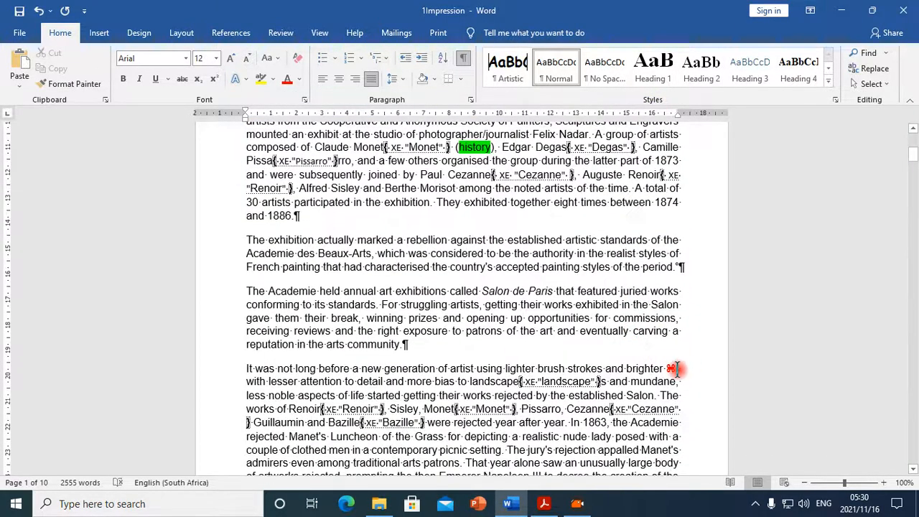
scroll(677, 370, down, 1)
scroll(677, 369, down, 10)
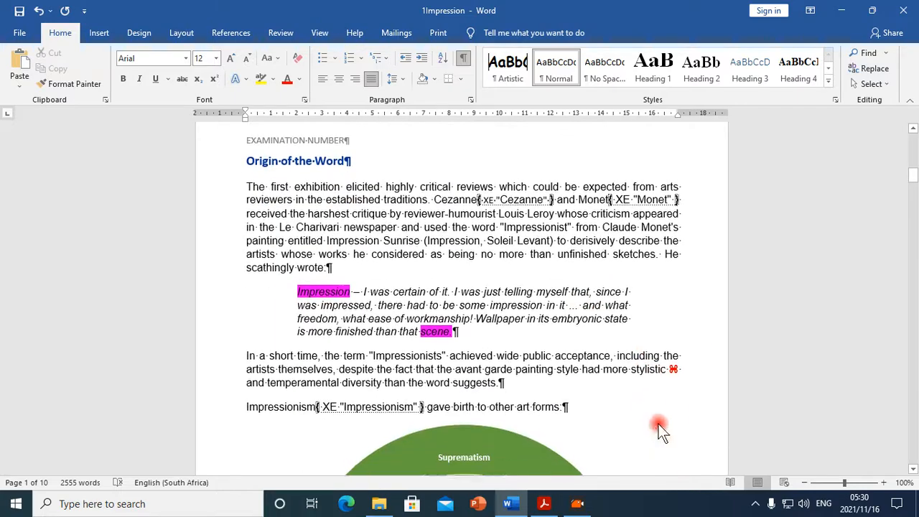
scroll(673, 367, down, 20)
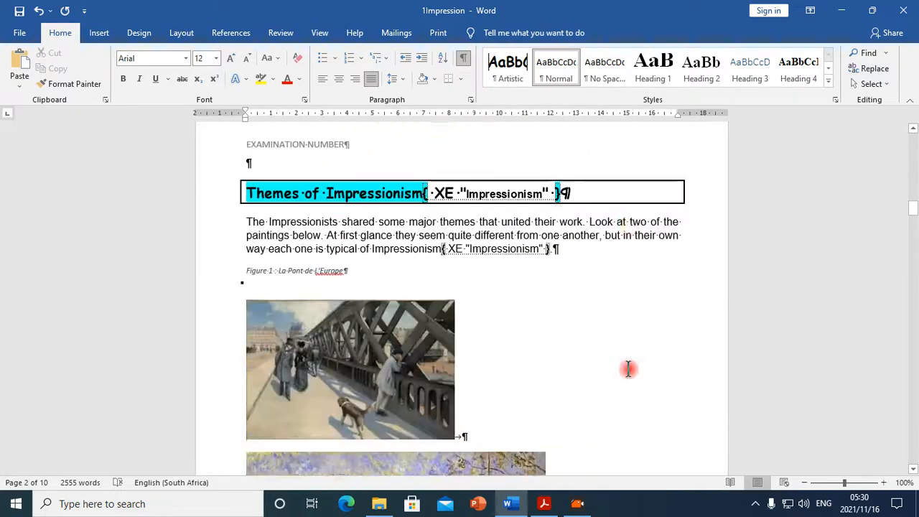
Undo the replacement of 'colours' with the symbol and reopen the replacement settings.
scroll(639, 366, up, 20)
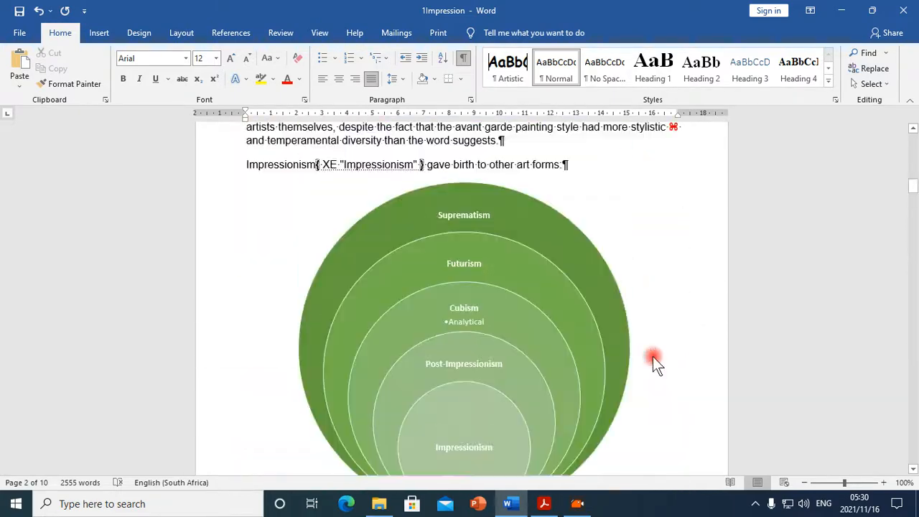
scroll(655, 347, up, 17)
scroll(658, 343, down, 9)
scroll(657, 343, down, 6)
scroll(658, 343, up, 8)
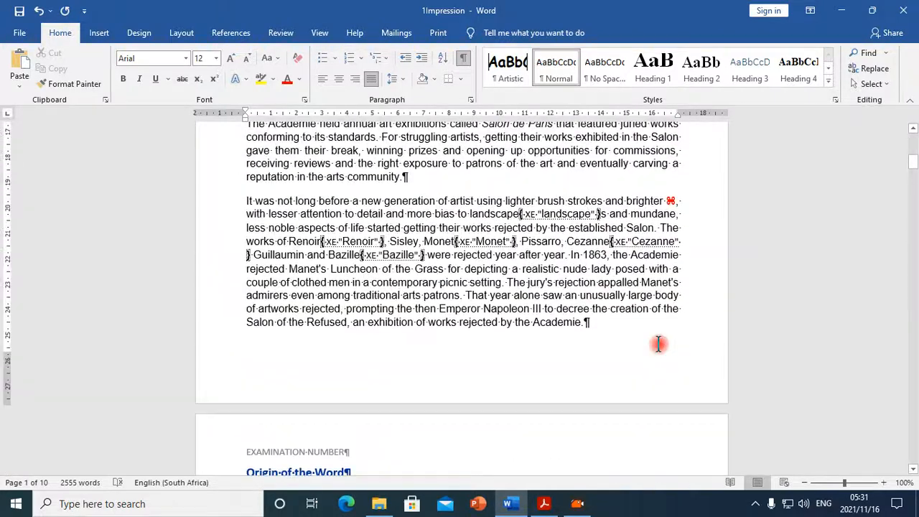
scroll(658, 343, up, 1)
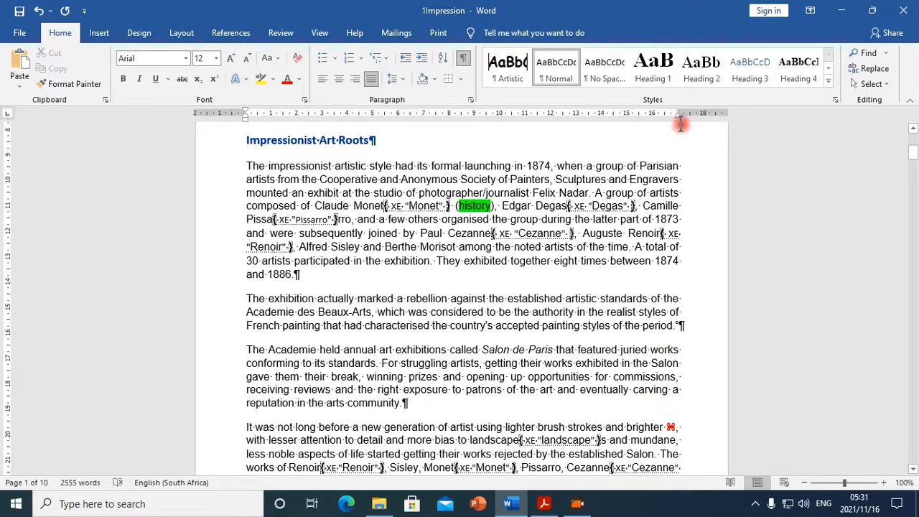
click(39, 11)
click(39, 11)
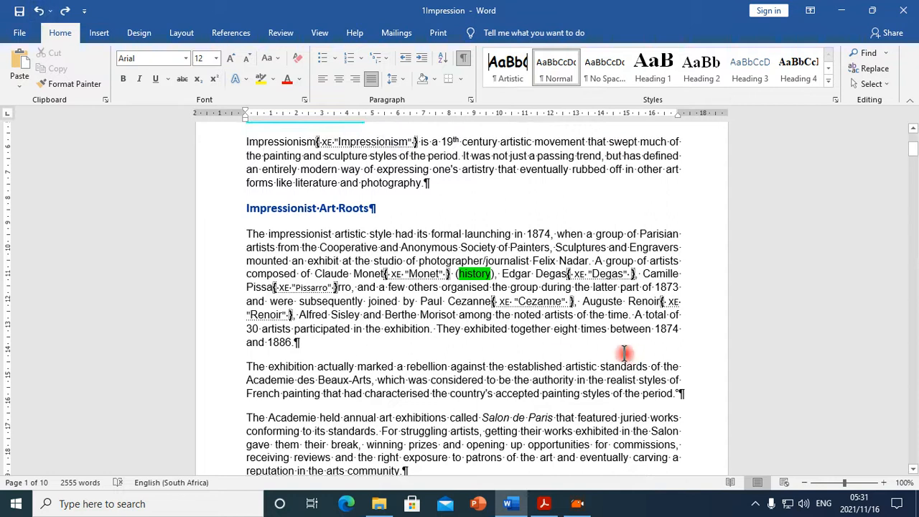
scroll(619, 343, up, 4)
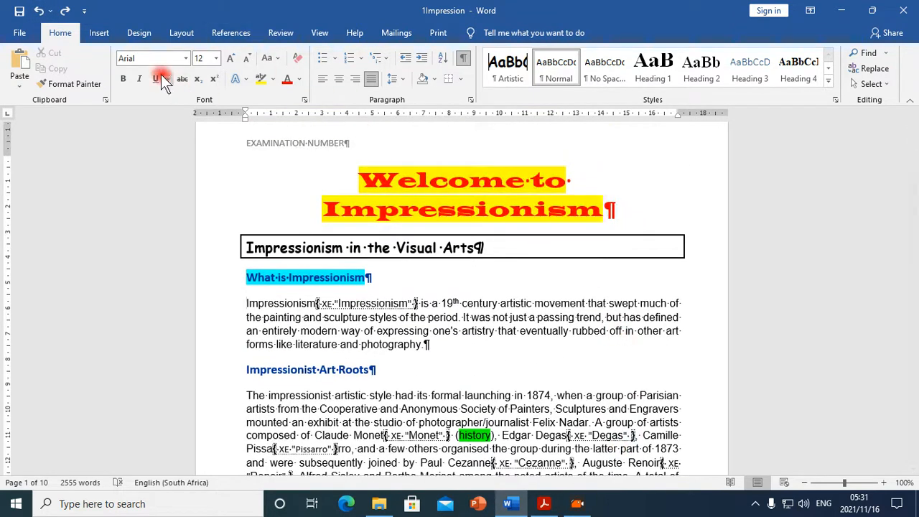
click(868, 69)
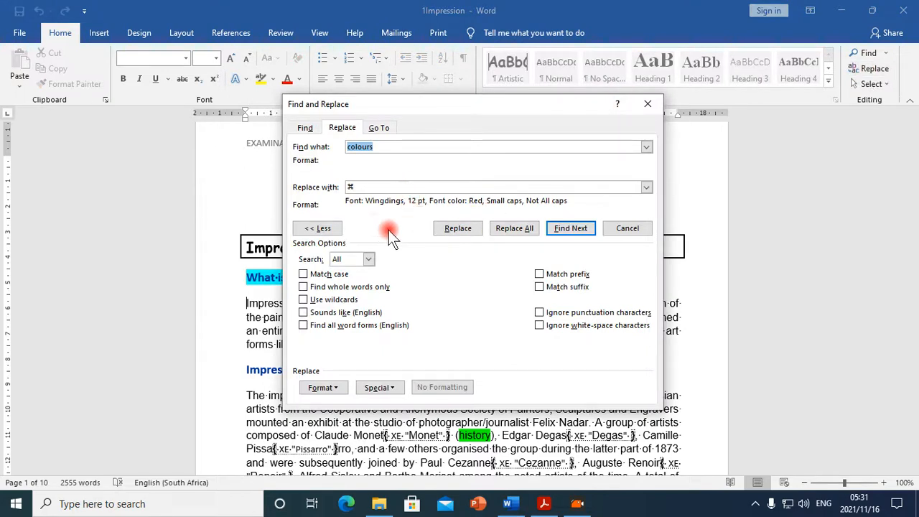
Format the search text 'colours' as Arial, 12 pt, with a red font colour.
click(346, 392)
click(333, 280)
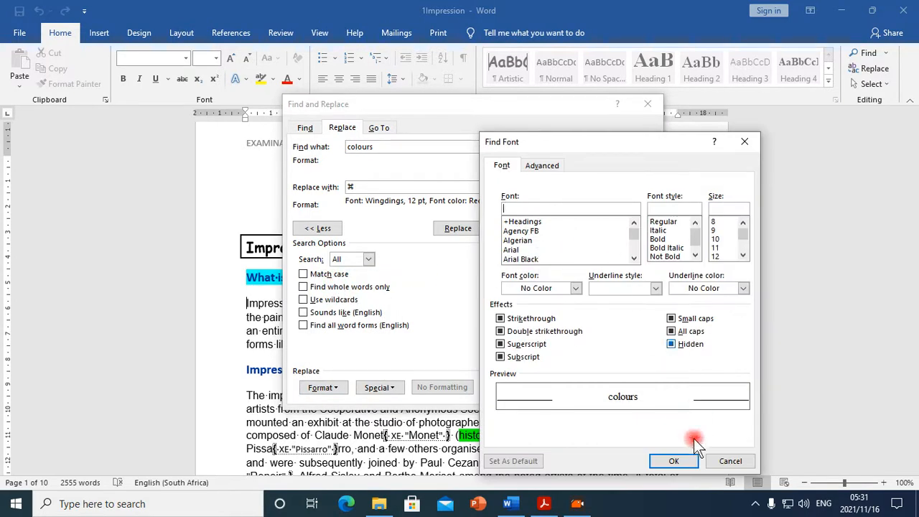
click(530, 357)
click(575, 288)
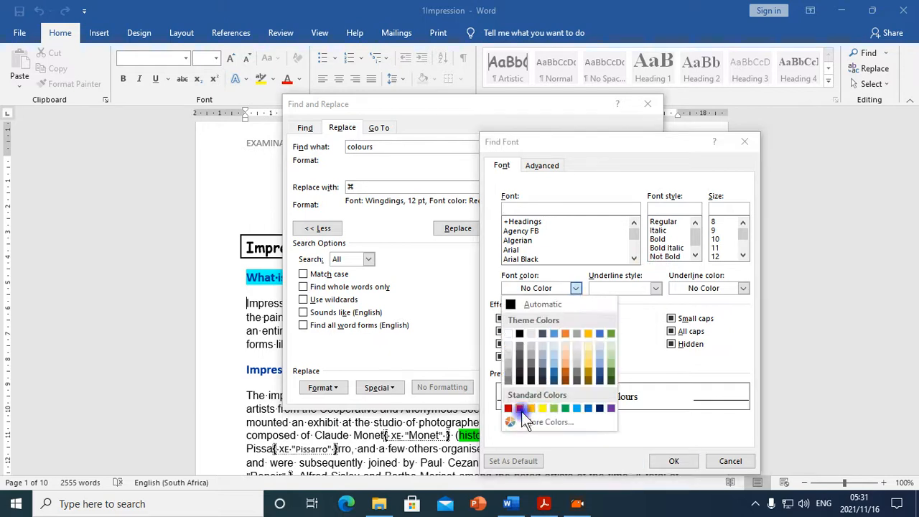
click(521, 411)
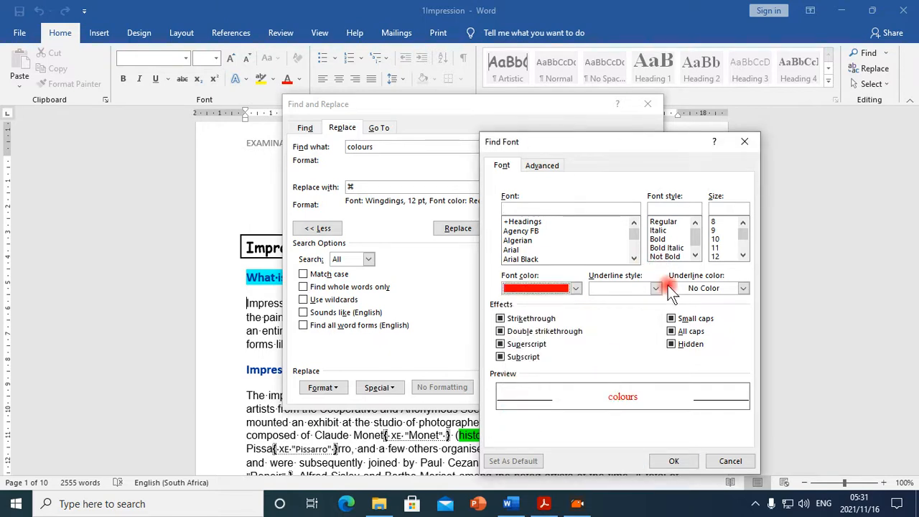
click(716, 256)
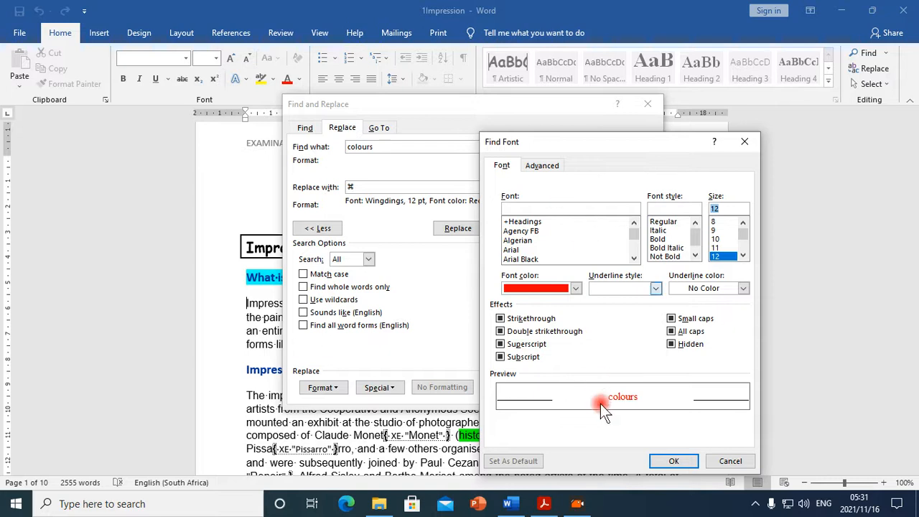
click(519, 249)
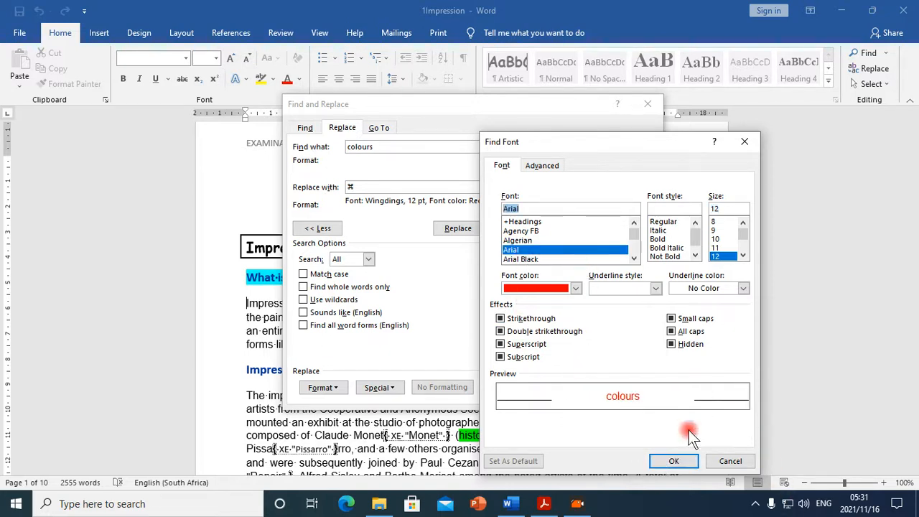
click(673, 461)
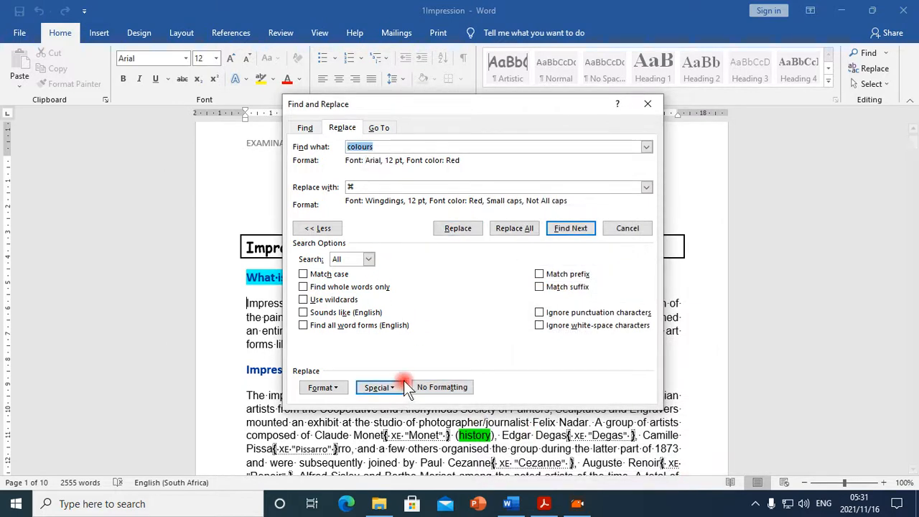
Clear the formatting from both the search text 'colours' and the replacement symbol.
click(429, 389)
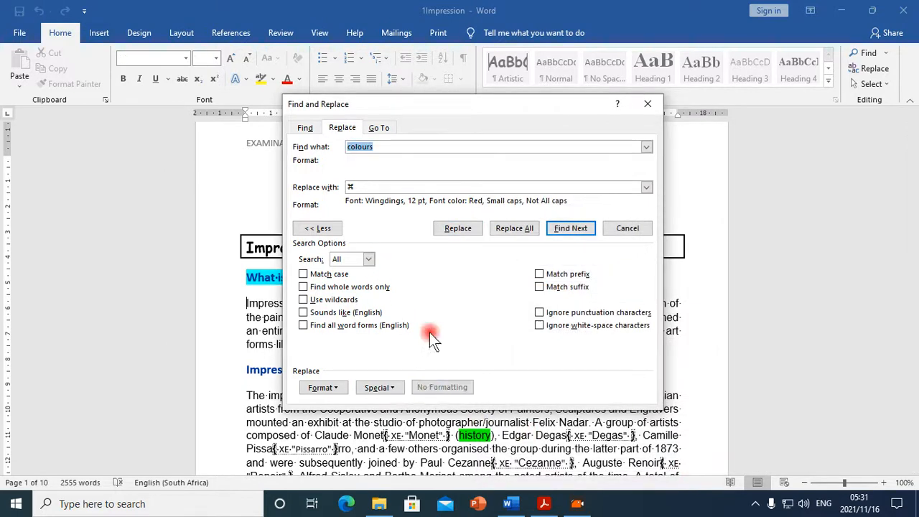
click(392, 188)
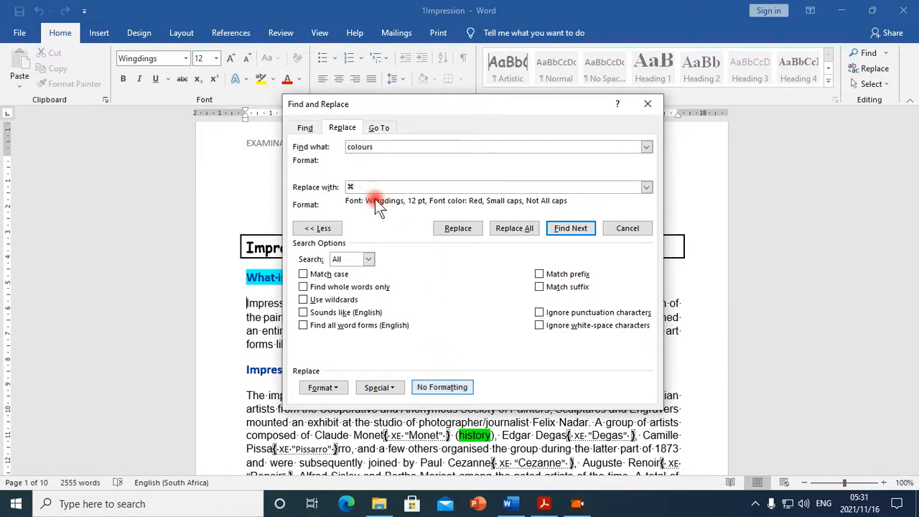
click(427, 386)
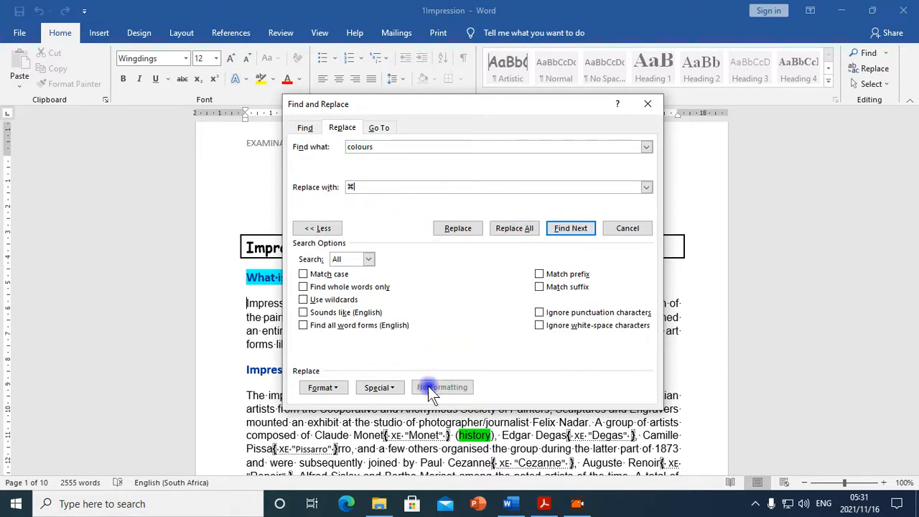
Format the ⌘ replacement symbol as Wingdings, 12 pt, with a red font colour and small caps.
click(323, 386)
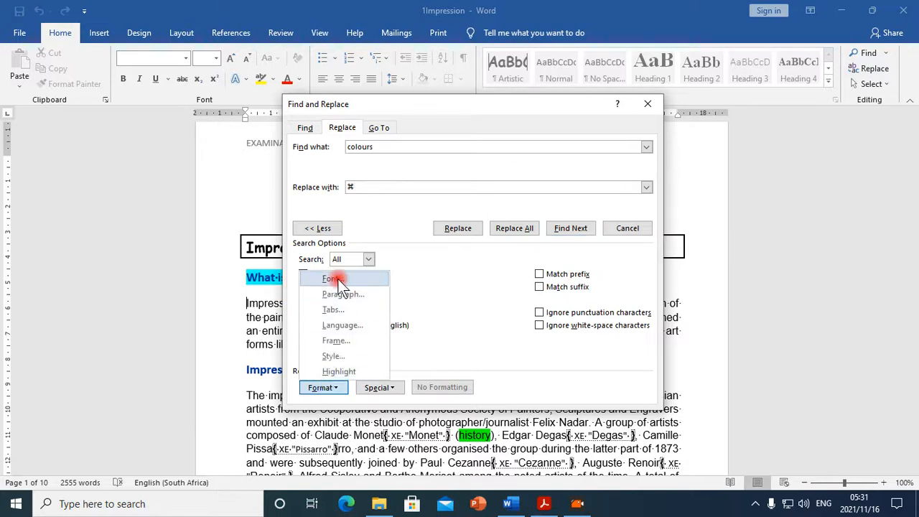
click(338, 279)
click(540, 289)
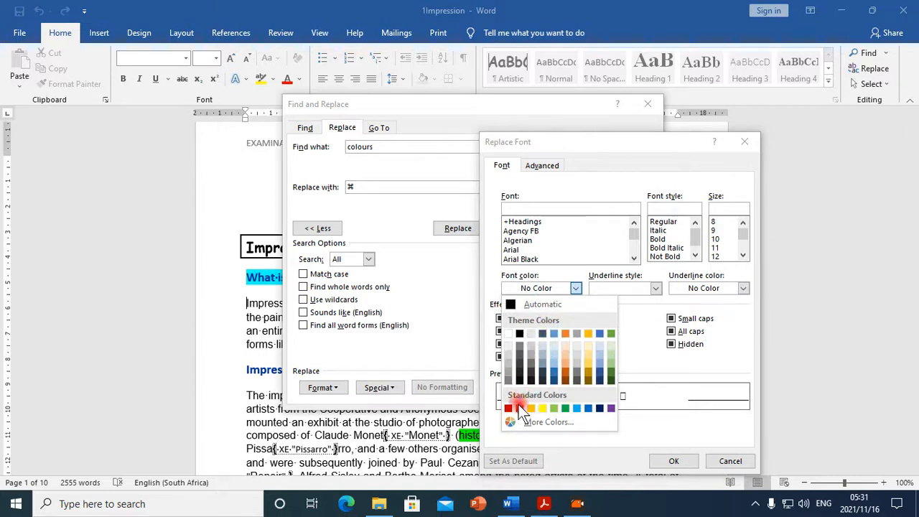
click(519, 408)
click(671, 318)
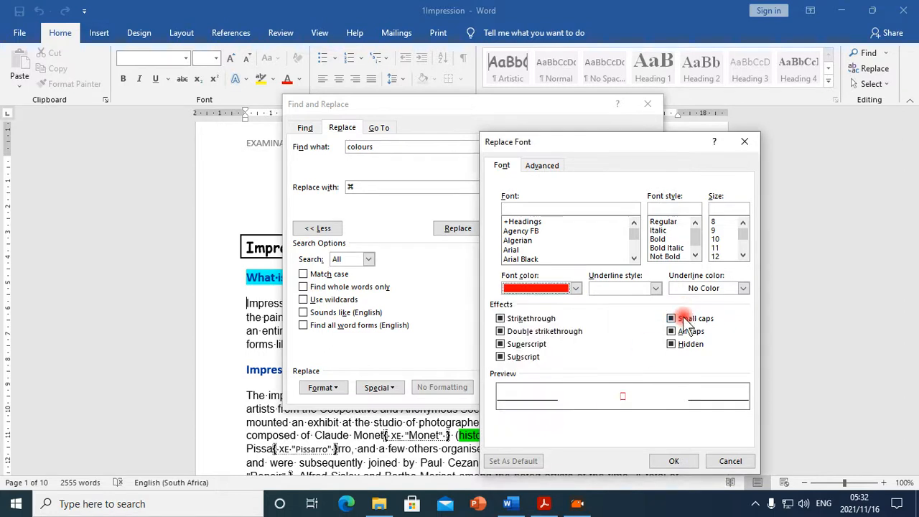
click(714, 256)
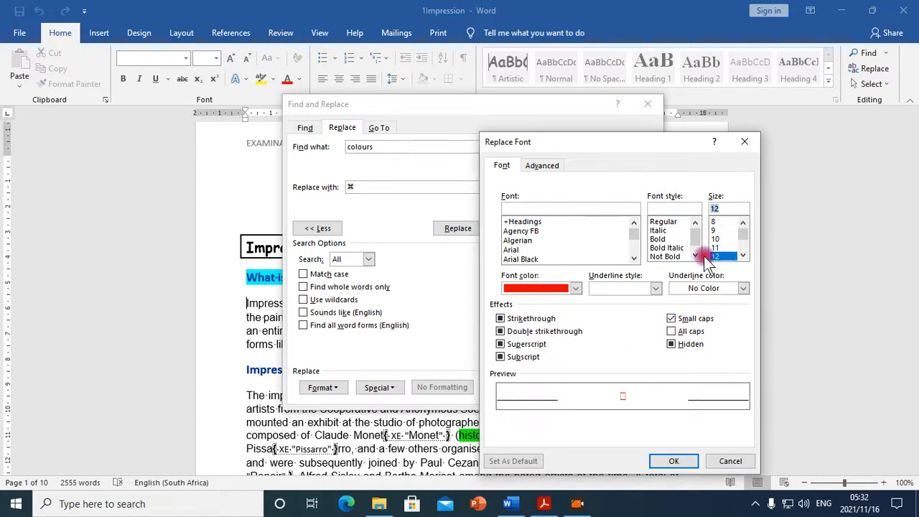
click(514, 249)
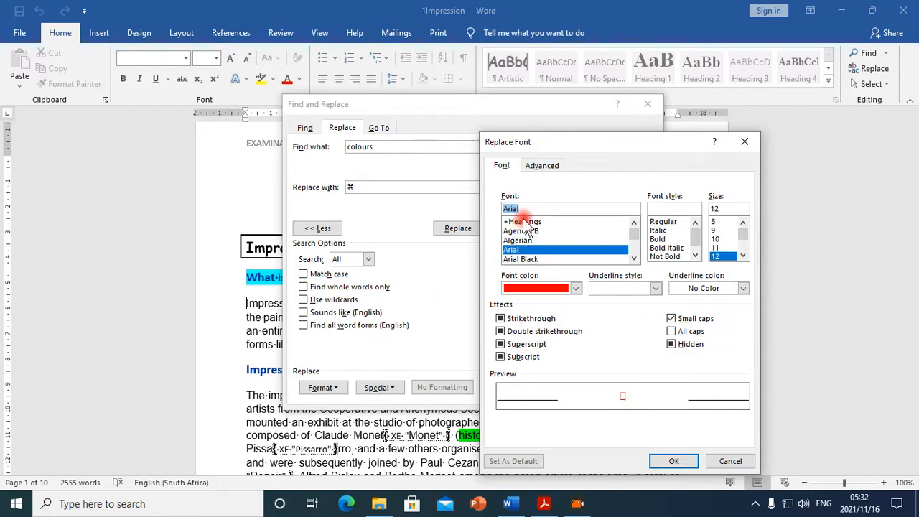
text(whin)
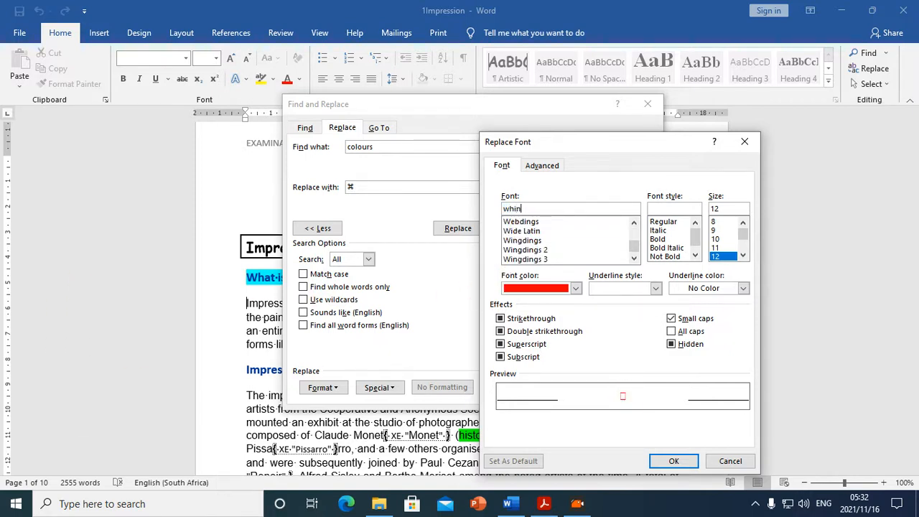
click(531, 240)
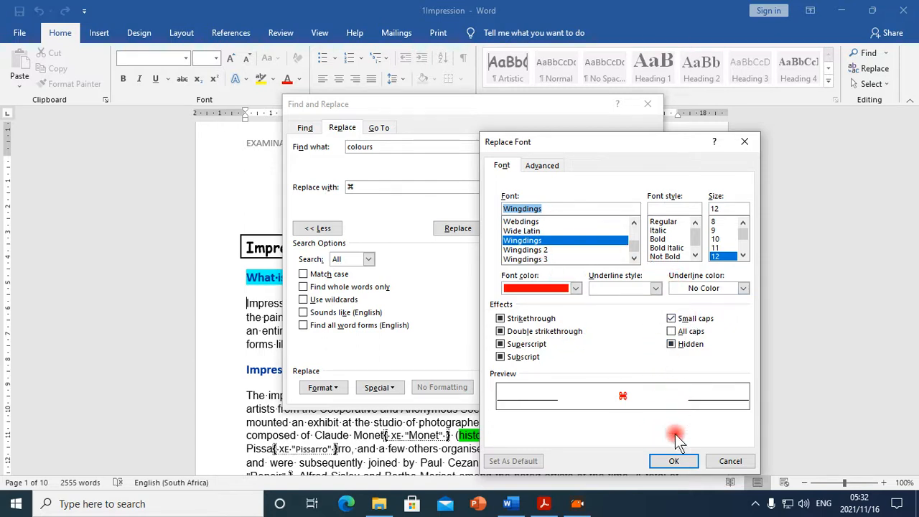
click(675, 462)
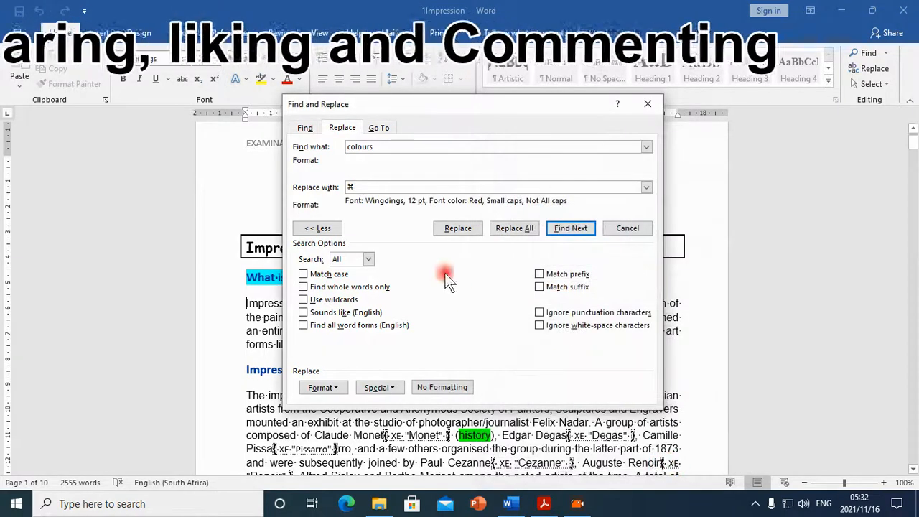
Replace every 'colours' with the formatted ⌘ symbol, close the dialog and check the text on the first page.
click(513, 228)
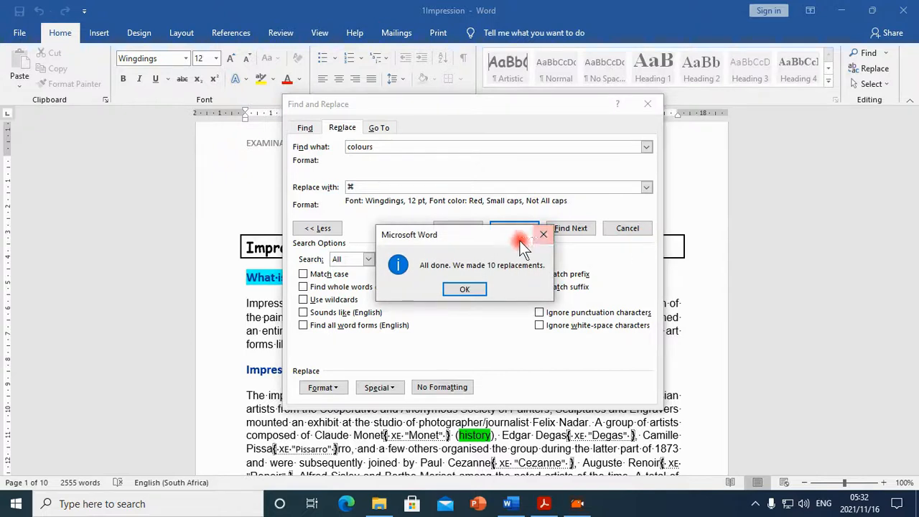
click(466, 289)
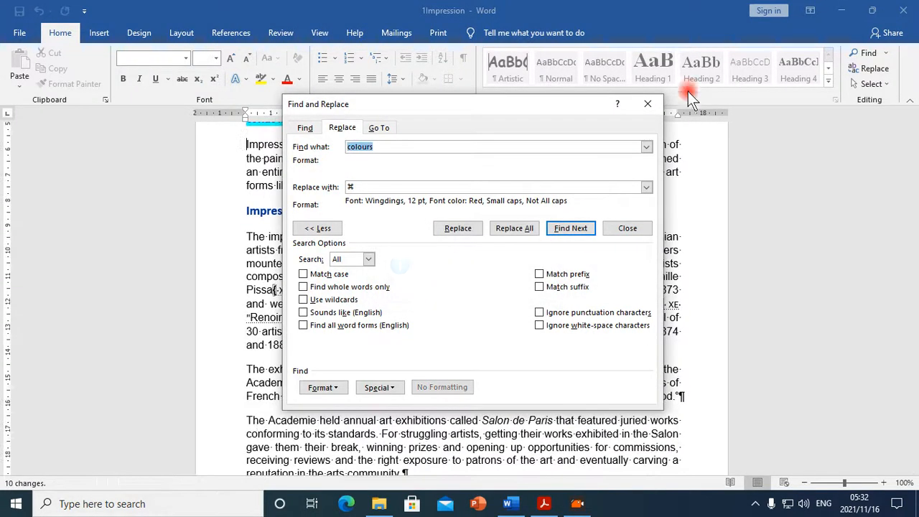
click(647, 104)
scroll(648, 298, down, 6)
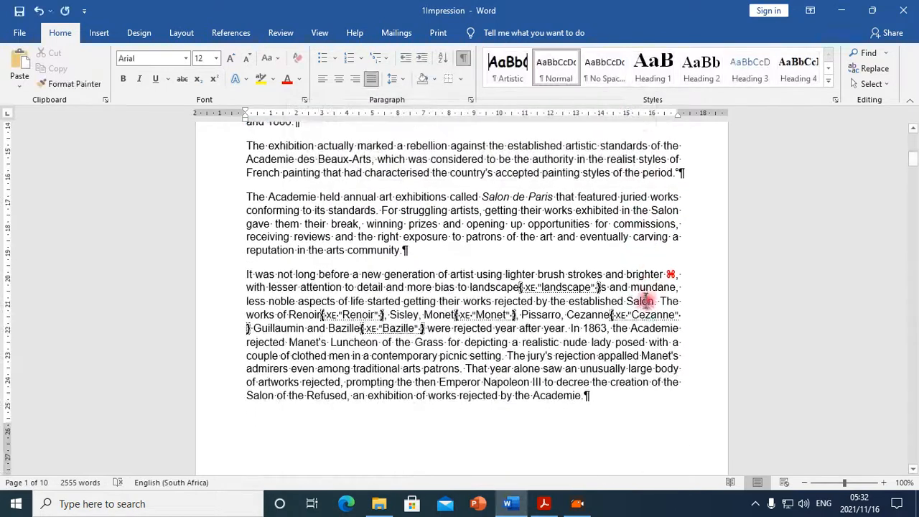
Switch to the exam PDF and read questions 1.7 and 1.8 on the 'Artistic' style and the two images.
click(543, 502)
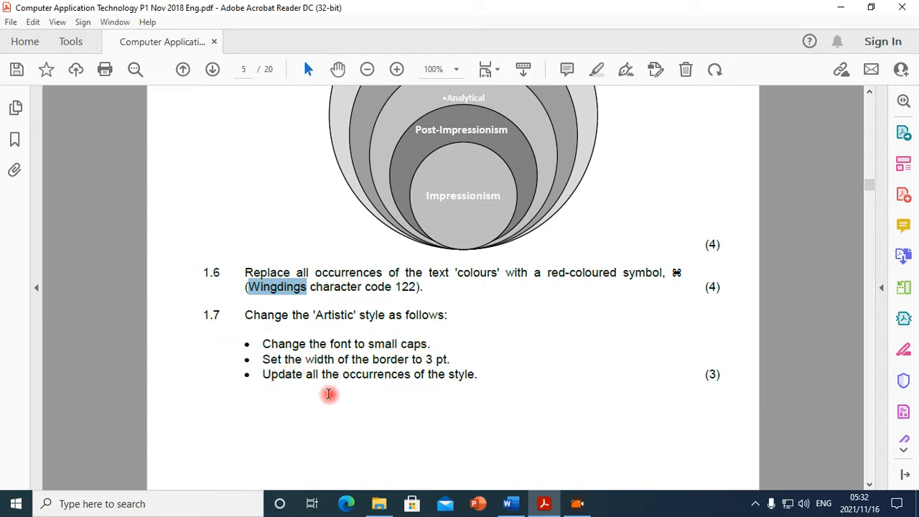
scroll(463, 326, down, 1)
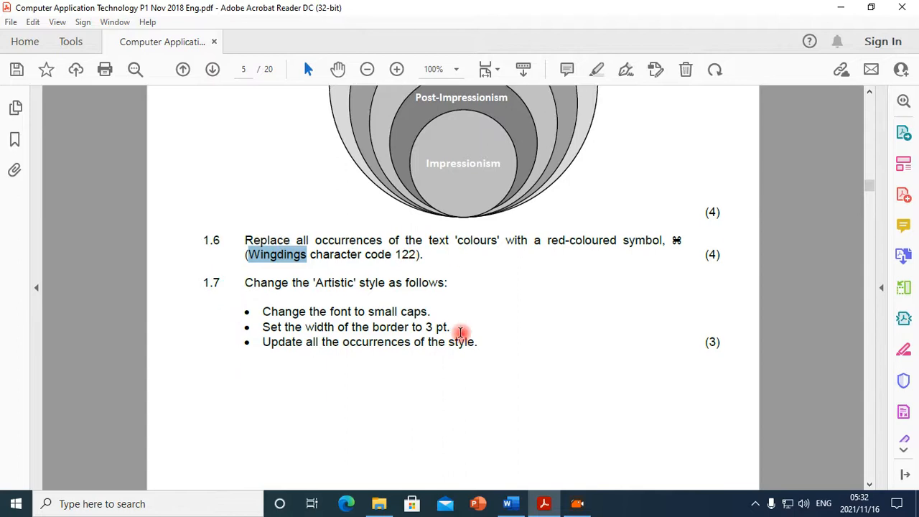
scroll(457, 330, down, 5)
scroll(455, 330, down, 6)
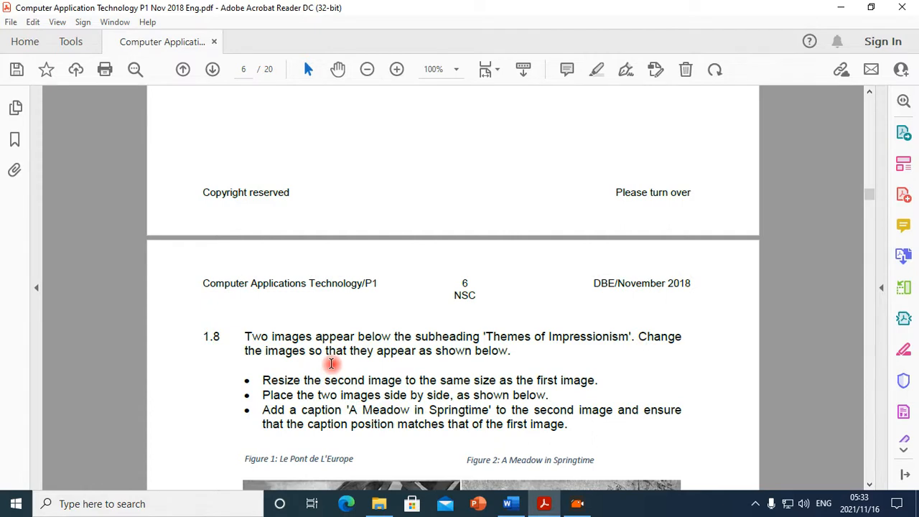
scroll(452, 362, down, 5)
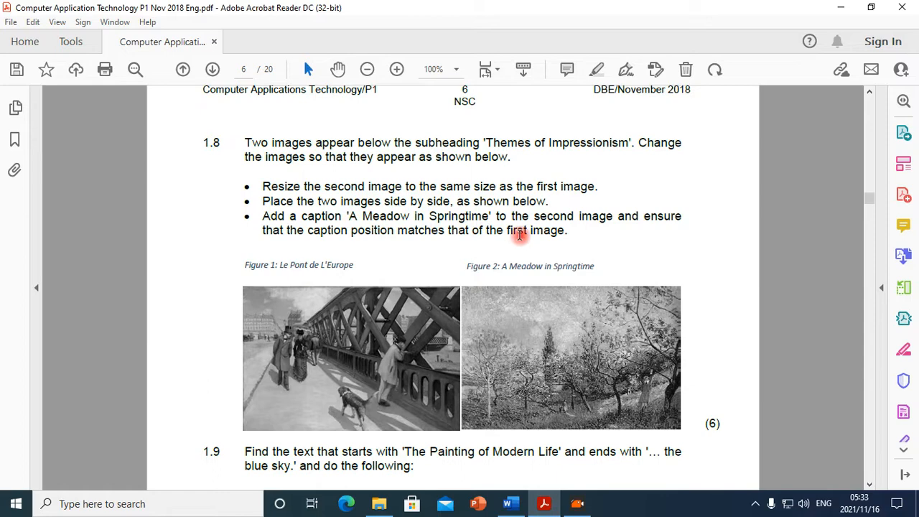
Switch back to the 1Impression document and select the bridge painting, the first image on page 3.
click(522, 507)
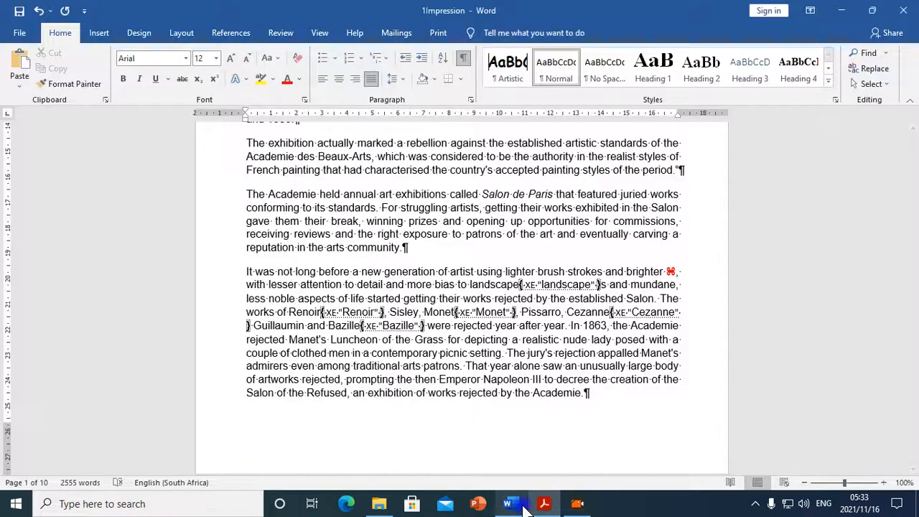
scroll(523, 365, down, 20)
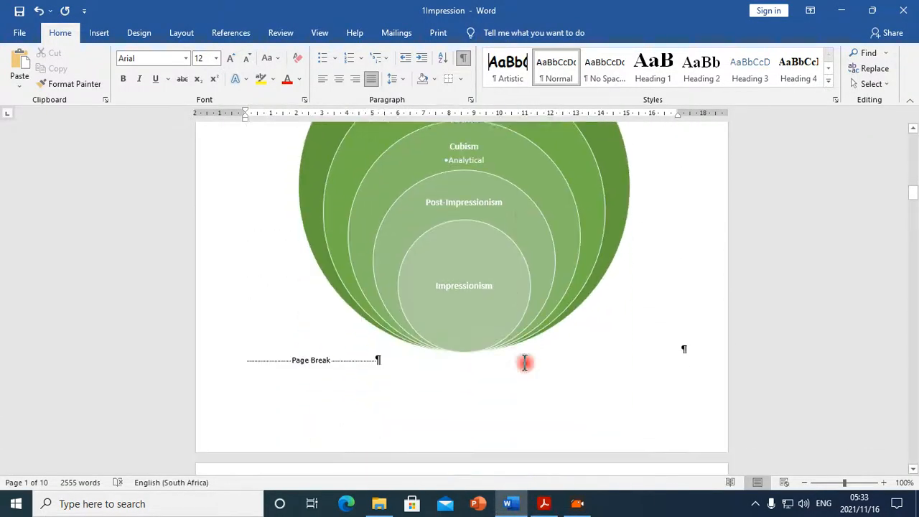
scroll(524, 364, down, 20)
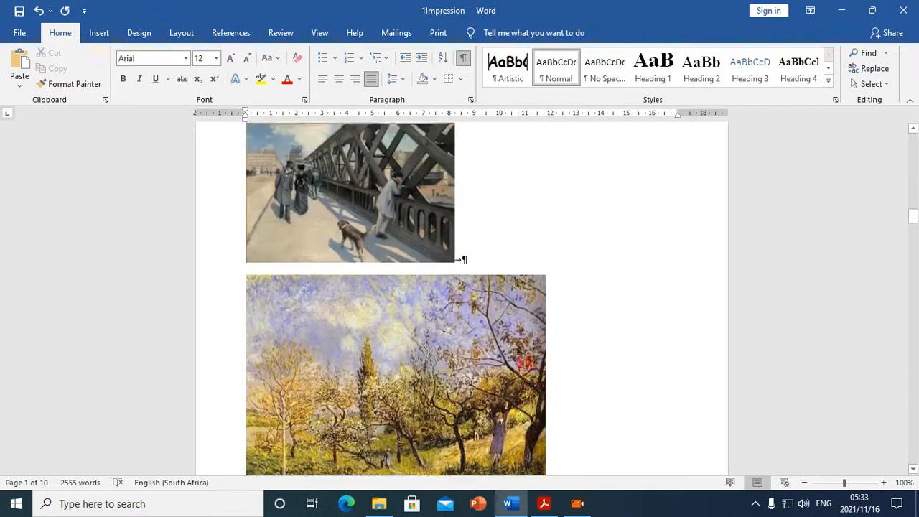
scroll(508, 351, up, 3)
click(384, 287)
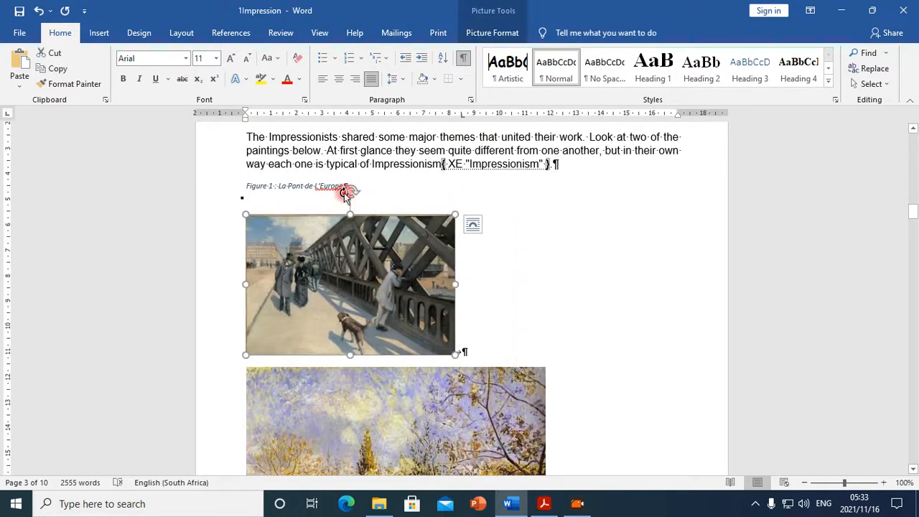
right_click(386, 296)
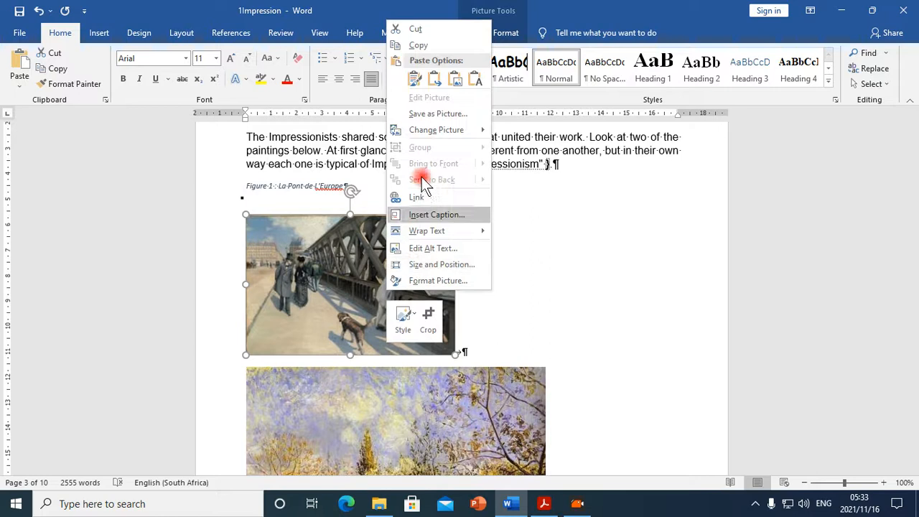
click(365, 264)
right_click(365, 264)
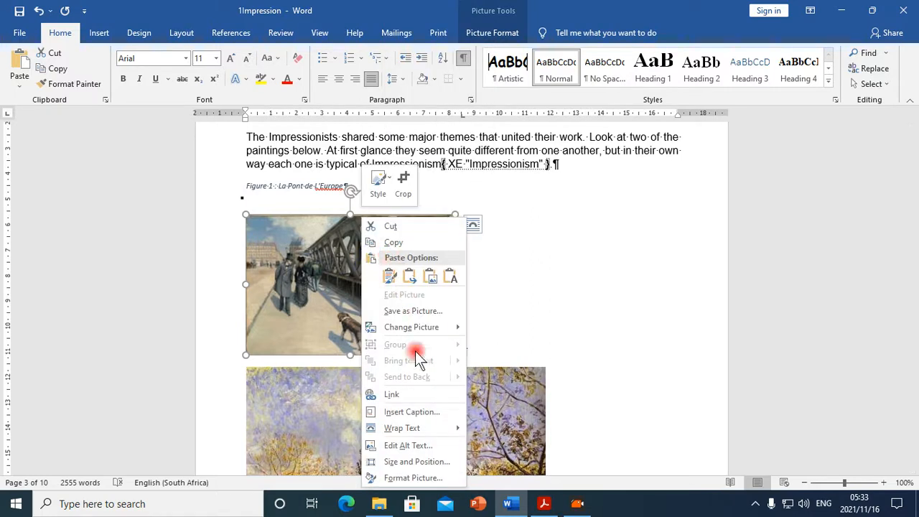
click(423, 412)
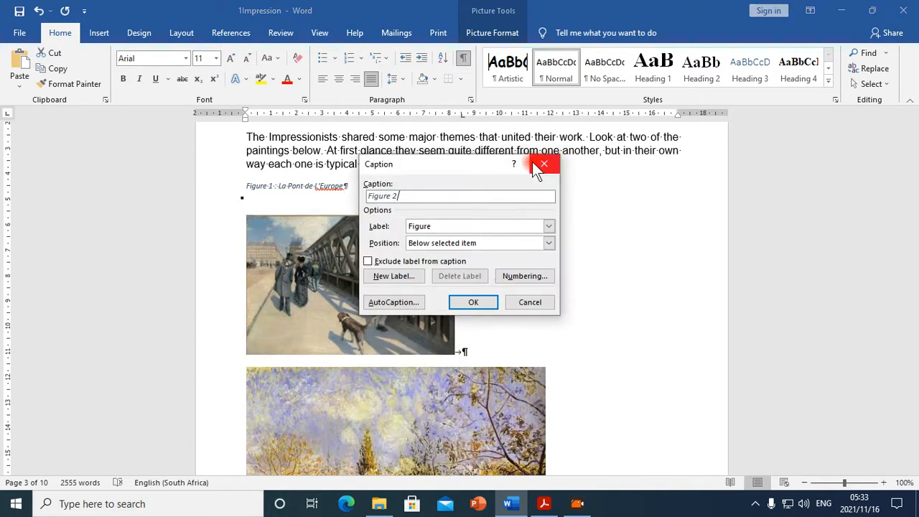
click(542, 166)
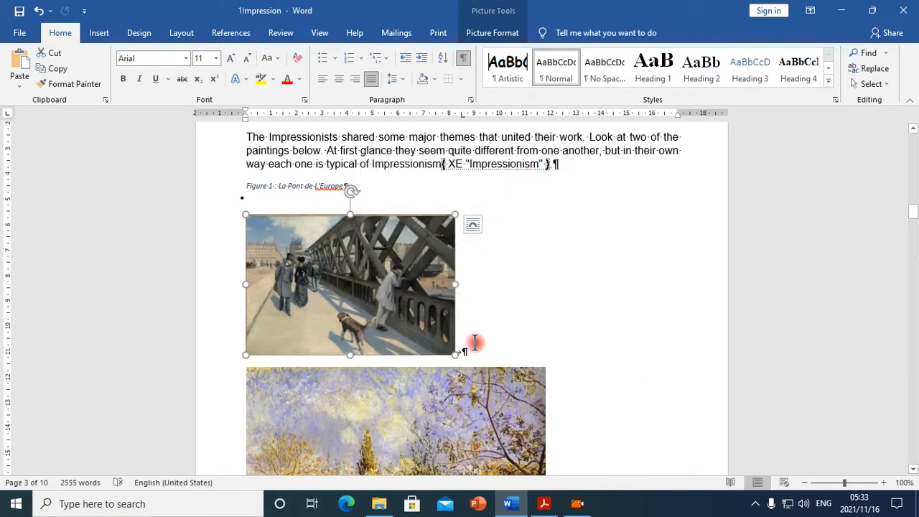
Select the bridge painting and check its height and width for use on the second image.
click(445, 427)
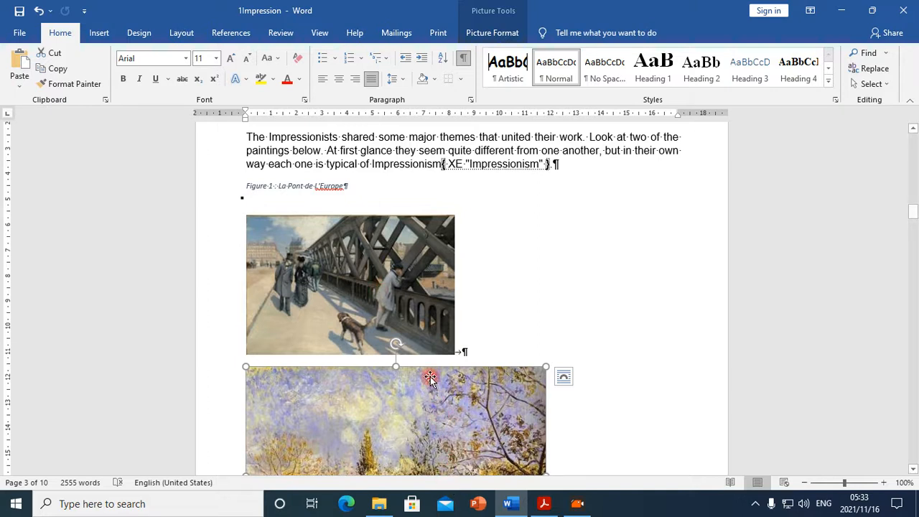
click(407, 335)
click(410, 381)
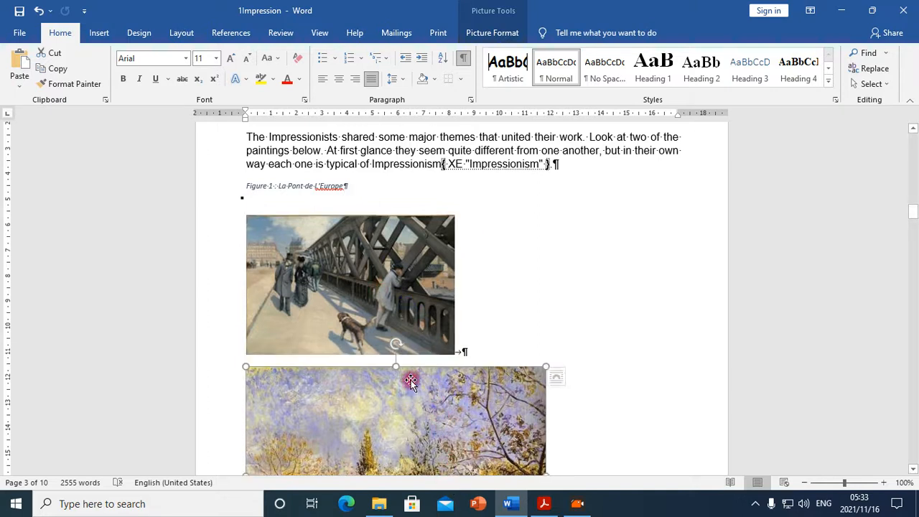
click(388, 282)
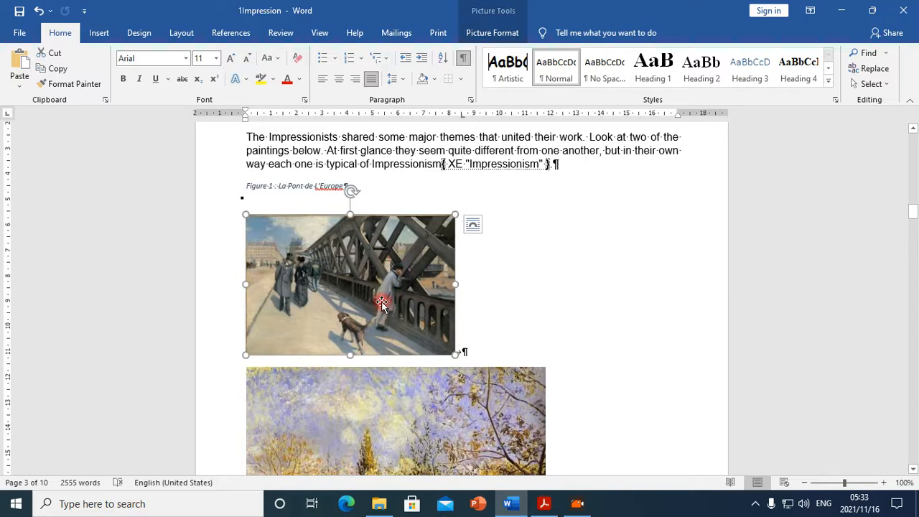
click(499, 34)
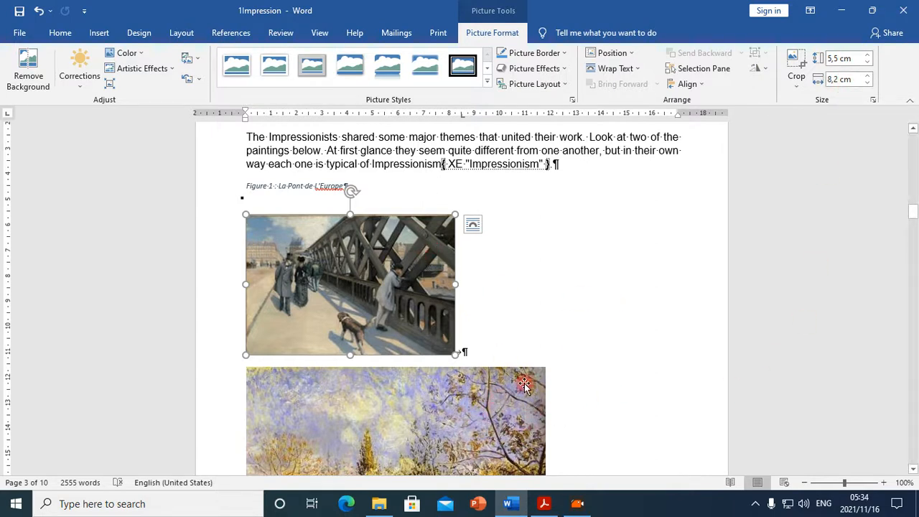
Set the height of the second image, the meadow painting, to 5,5 cm.
click(455, 416)
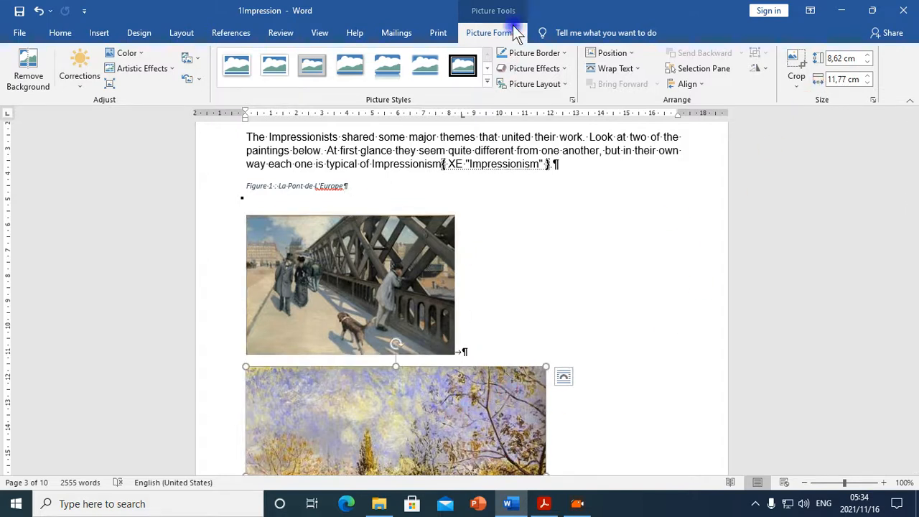
click(847, 58)
mouse_move(841, 58)
mouse_down()
mouse_move(800, 59)
mouse_move(842, 51)
mouse_up()
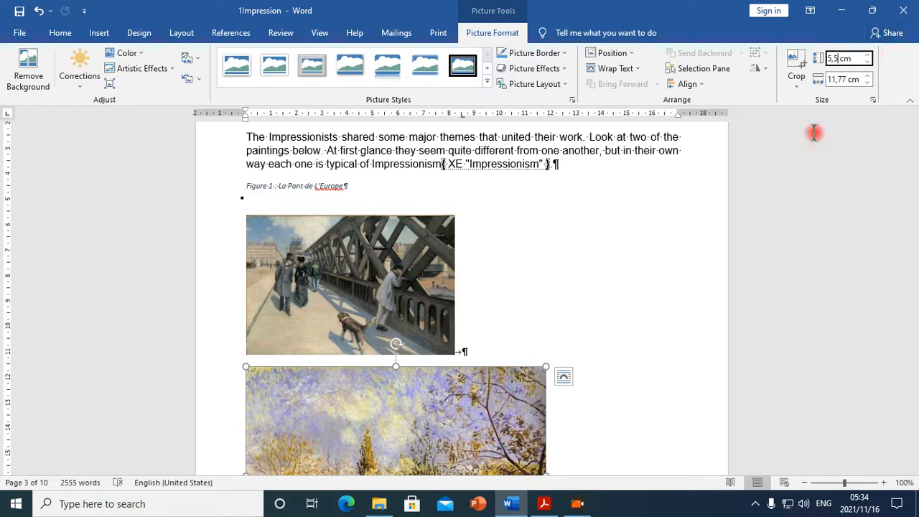
click(847, 79)
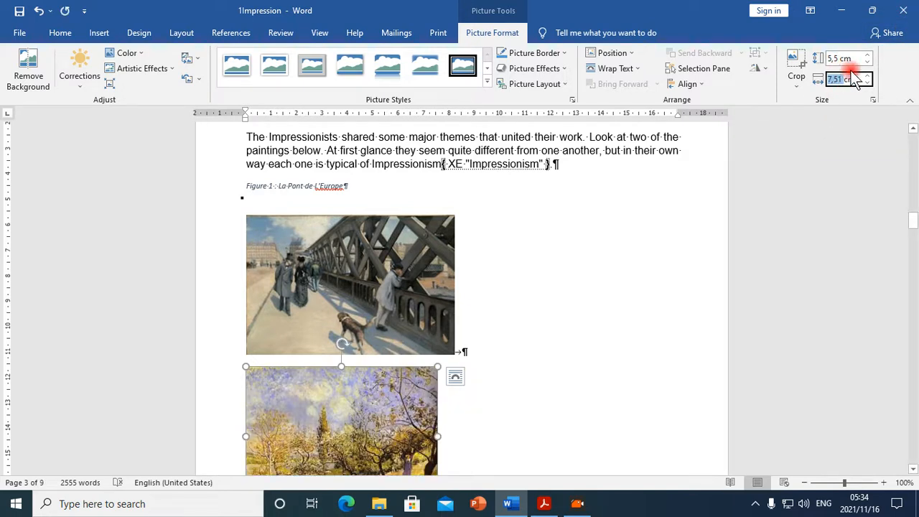
click(839, 59)
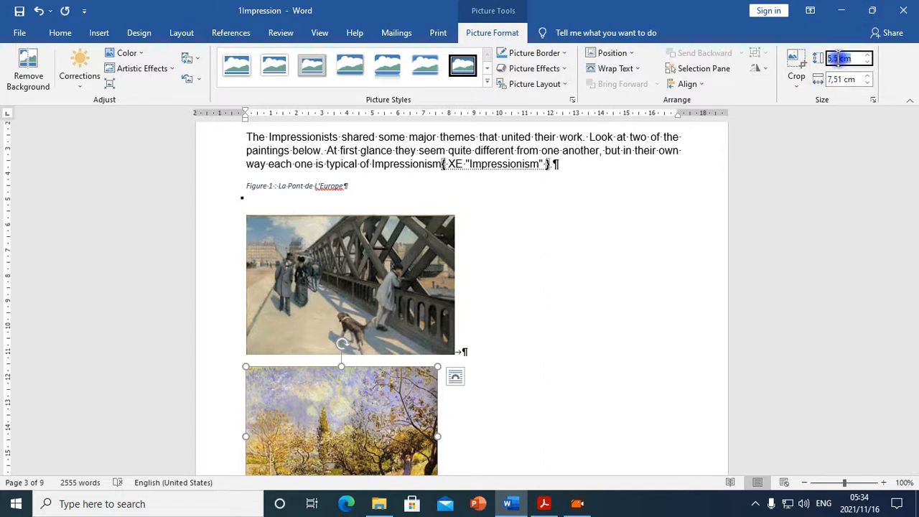
click(831, 59)
drag(829, 58, 827, 61)
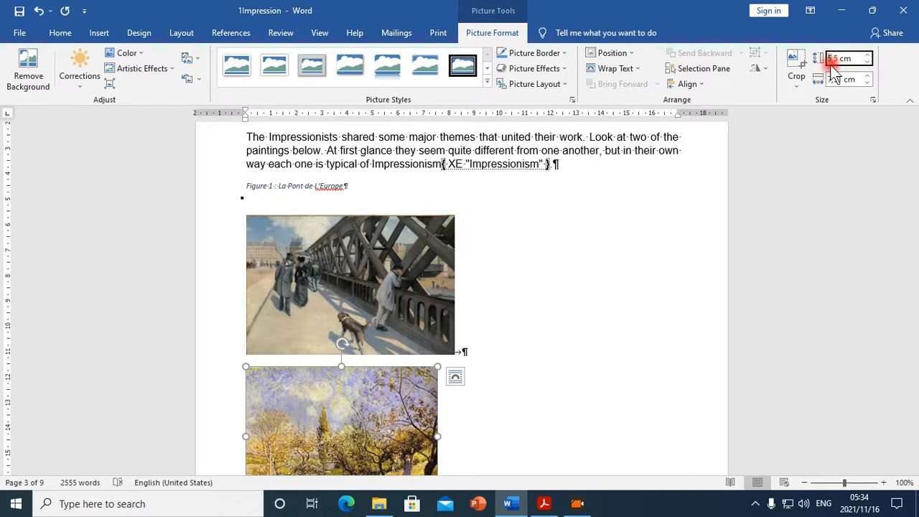
click(835, 80)
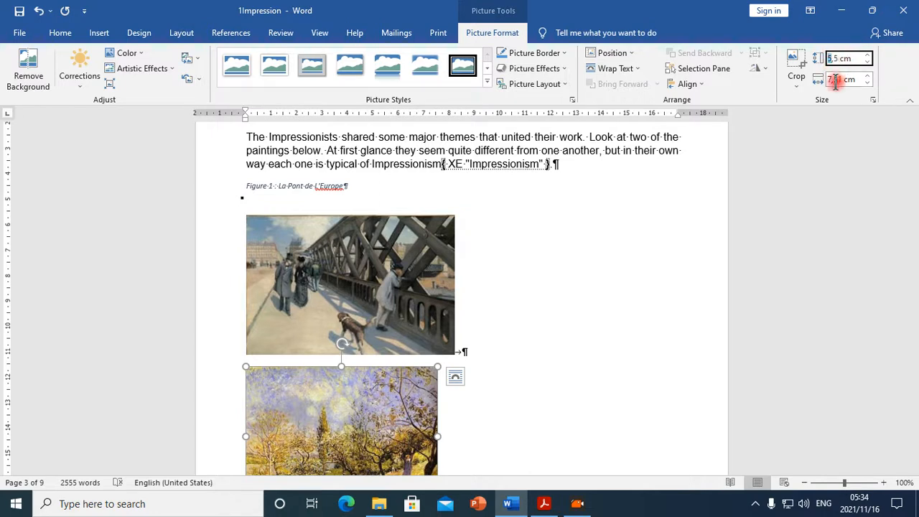
click(869, 100)
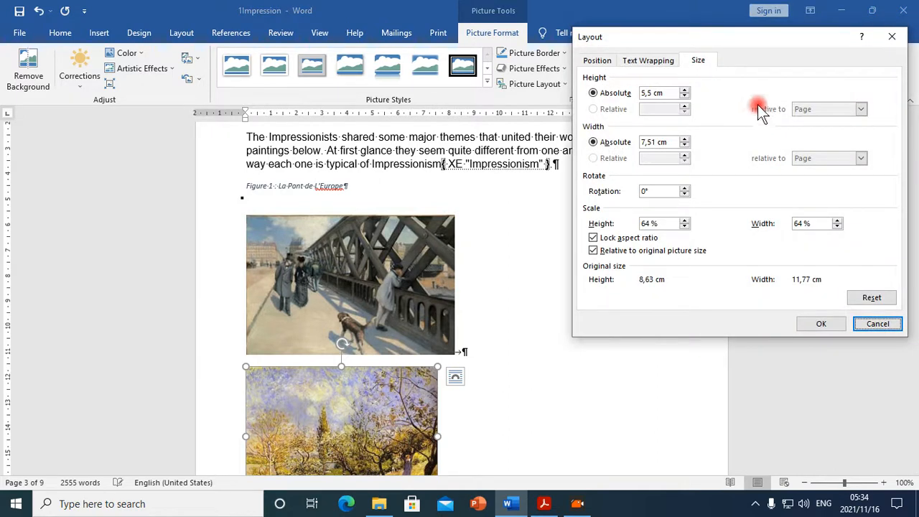
click(892, 36)
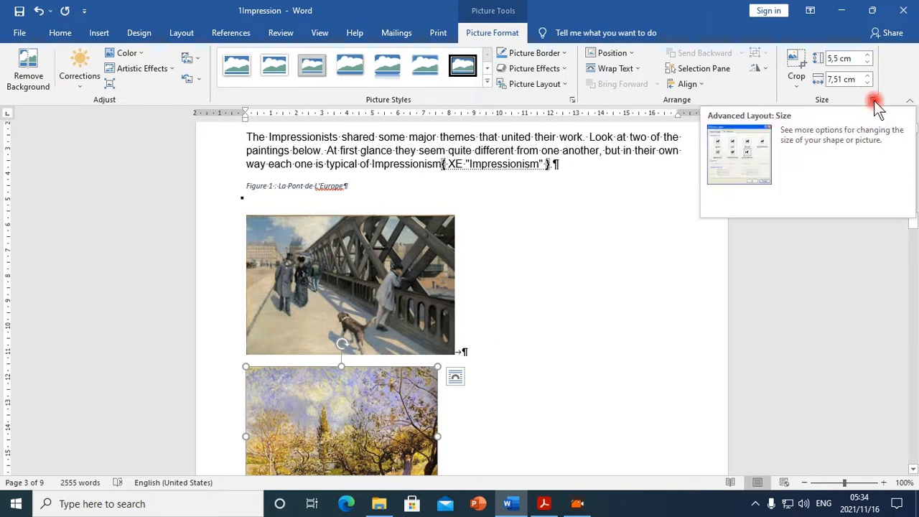
Unlock the meadow image's aspect ratio in the advanced size settings and set its absolute width to 8,5 cm.
click(873, 100)
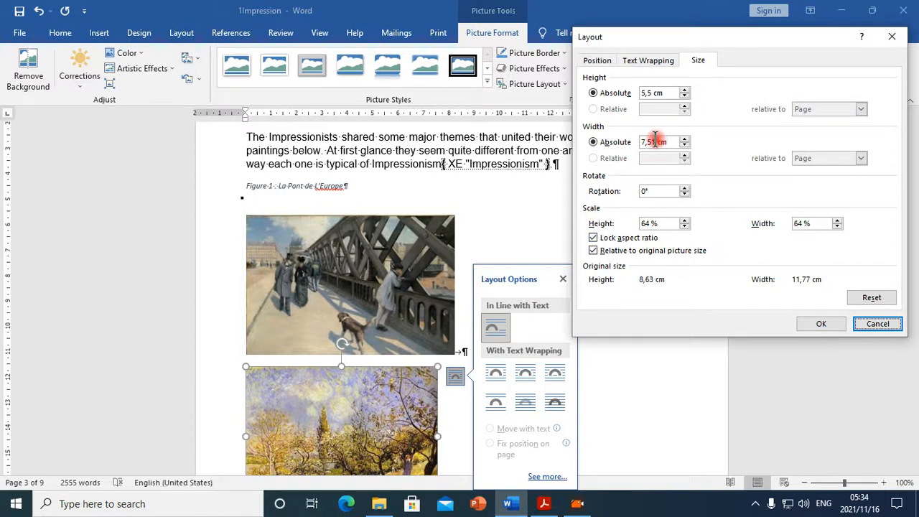
click(603, 239)
click(655, 141)
text(8)
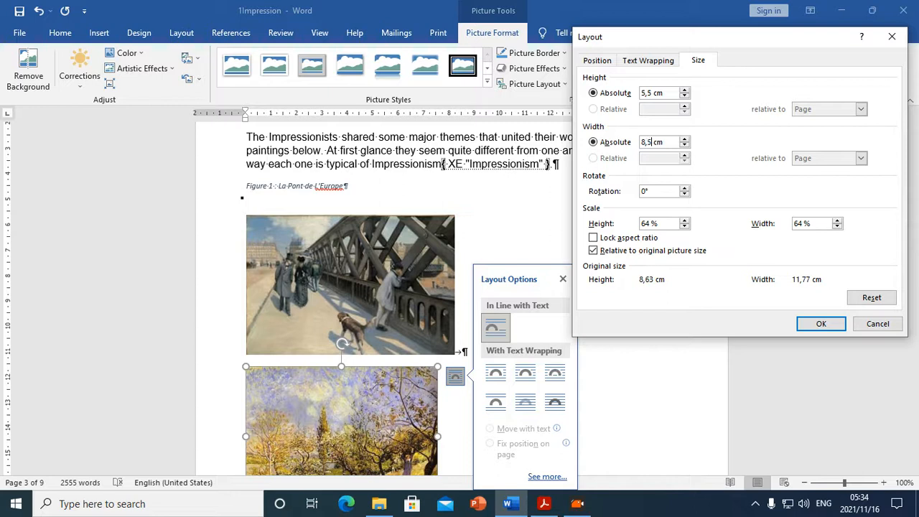
text(,5)
click(818, 323)
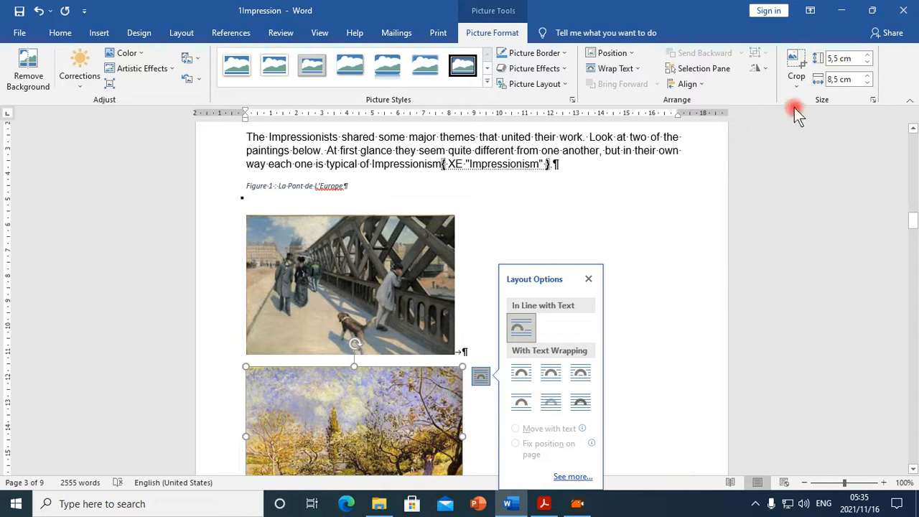
Correct the meadow image's width to 8,2 cm to match the first image.
click(834, 79)
click(836, 80)
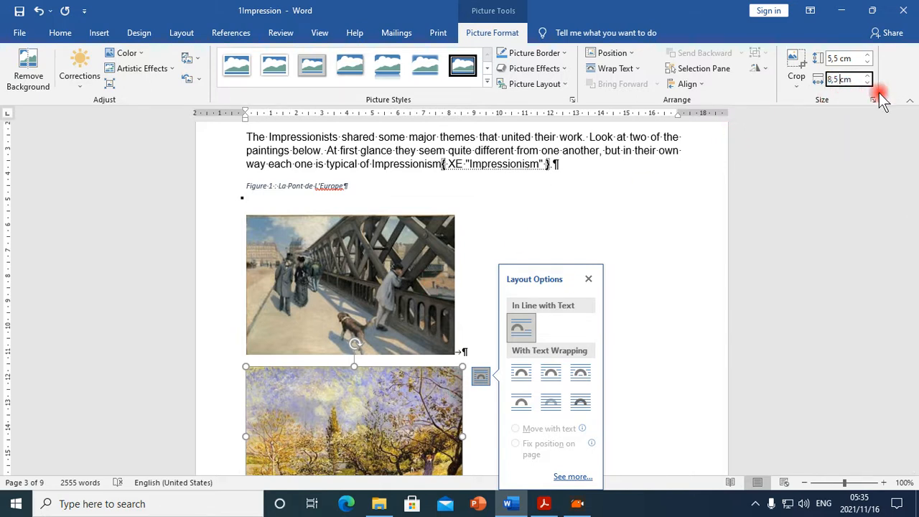
key(BackSpace)
text(2)
click(841, 58)
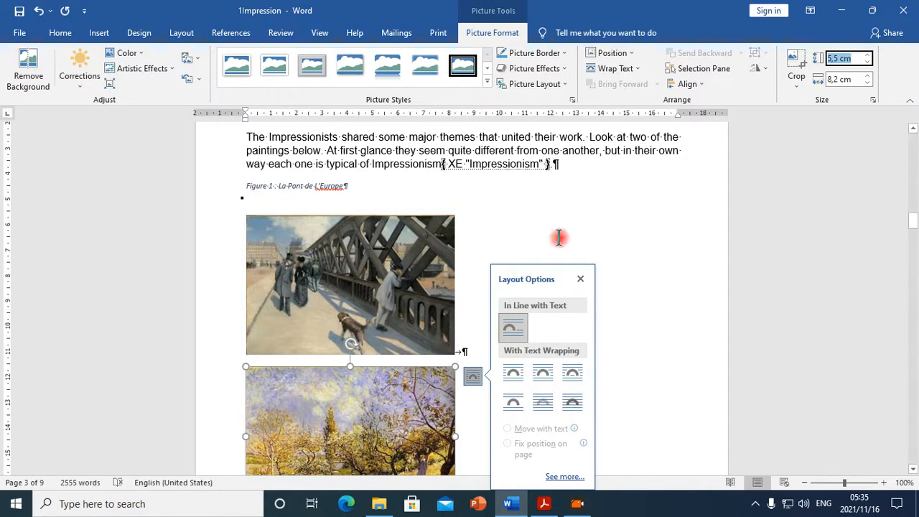
Move the meadow image up beside the bridge image and compare the placement with question 1.8 in the exam PDF.
drag(389, 430, 543, 323)
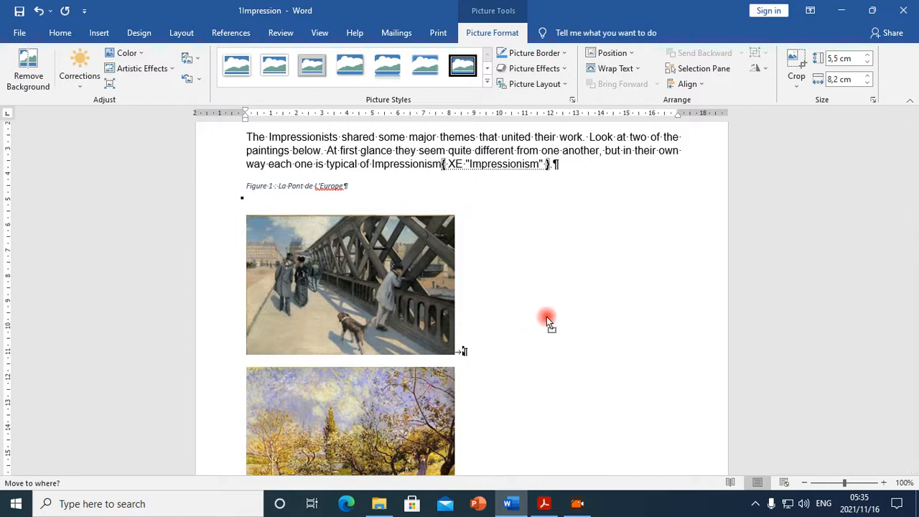
drag(555, 289, 555, 289)
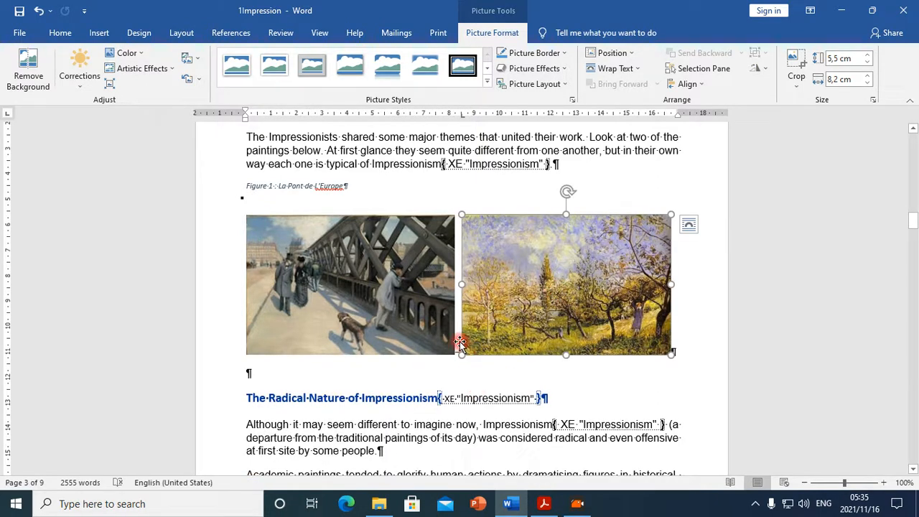
click(543, 504)
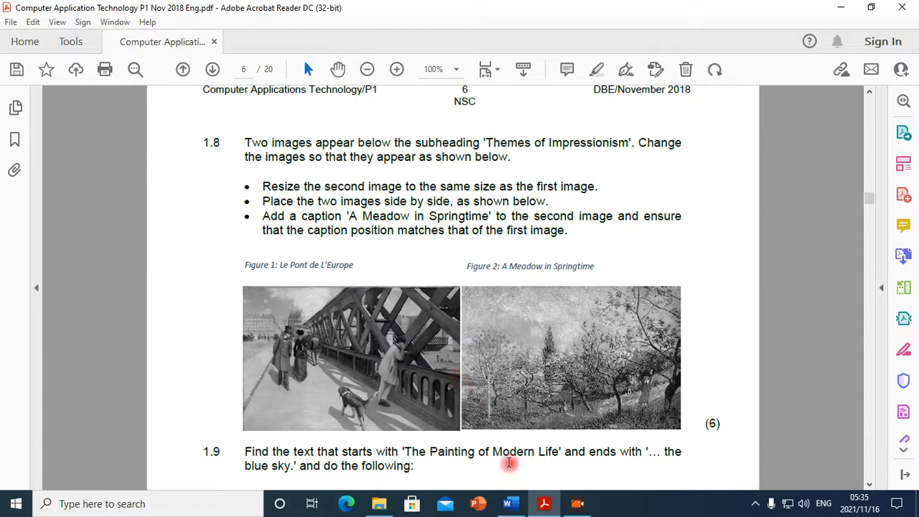
click(508, 504)
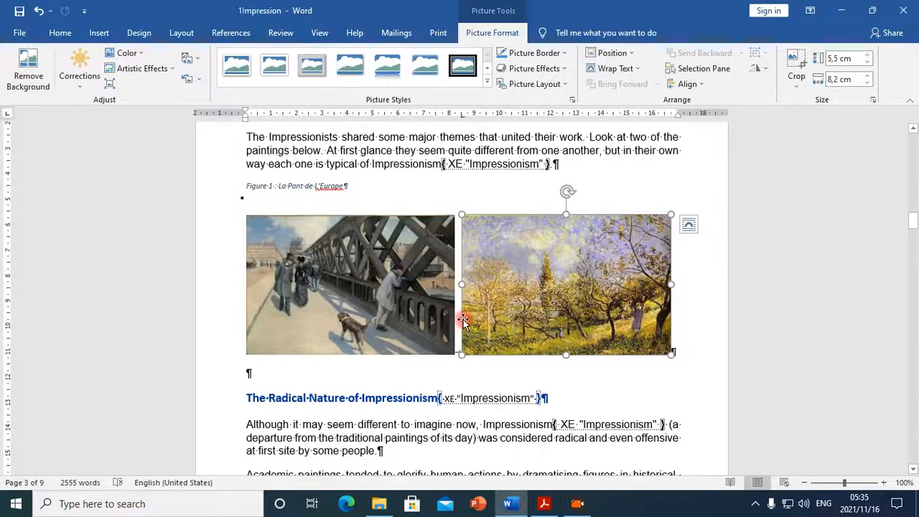
Reposition the two images so they sit directly against each other, with the bridge painting first and the meadow second.
drag(550, 309, 414, 310)
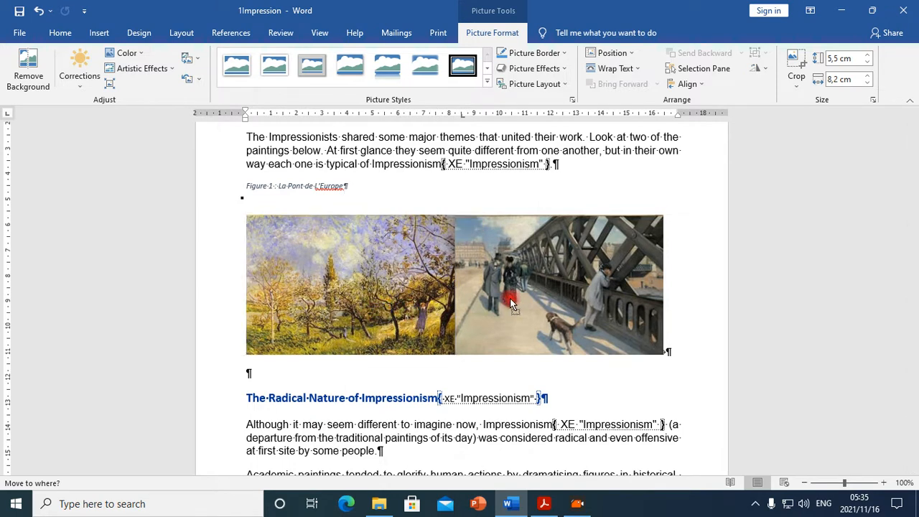
drag(509, 298, 511, 298)
drag(392, 304, 421, 314)
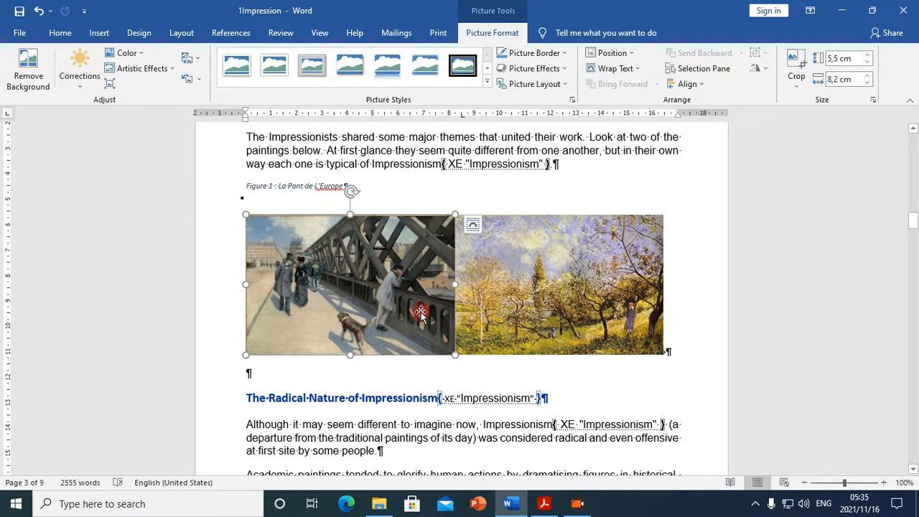
click(541, 314)
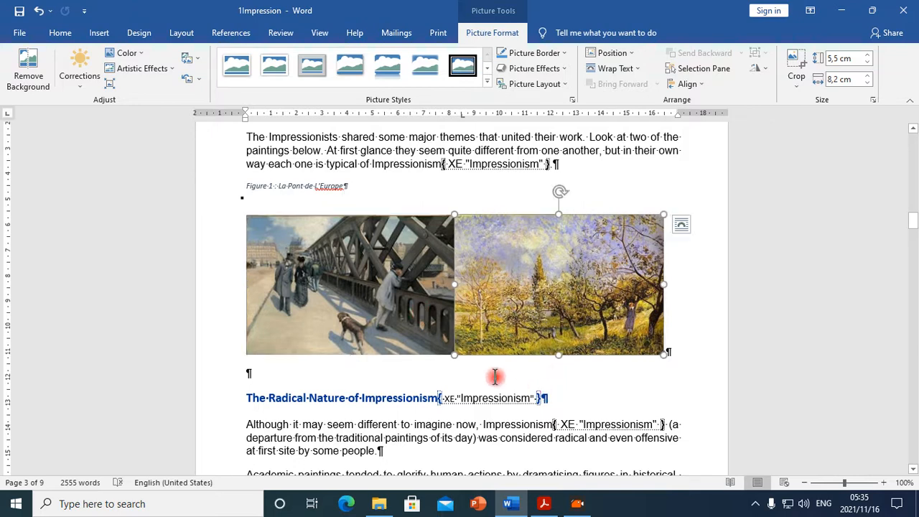
click(519, 397)
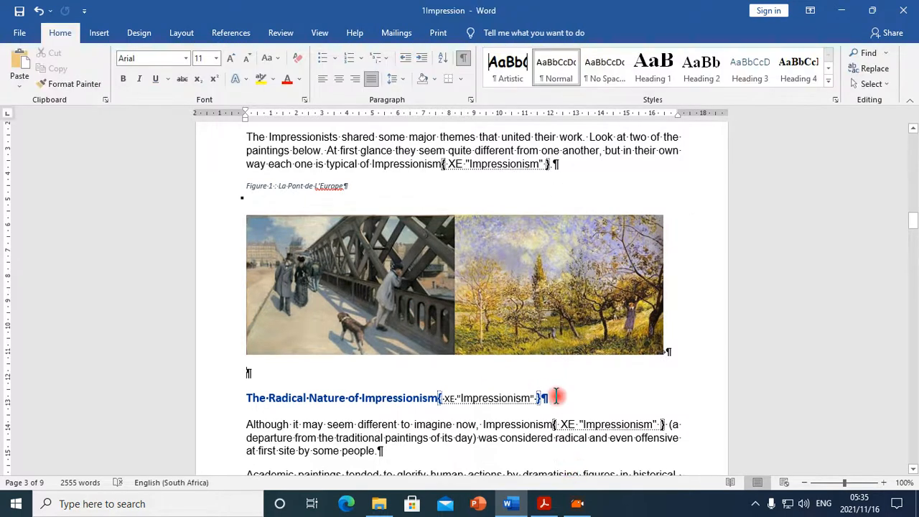
Set the meadow image's text wrapping to Tight.
click(580, 337)
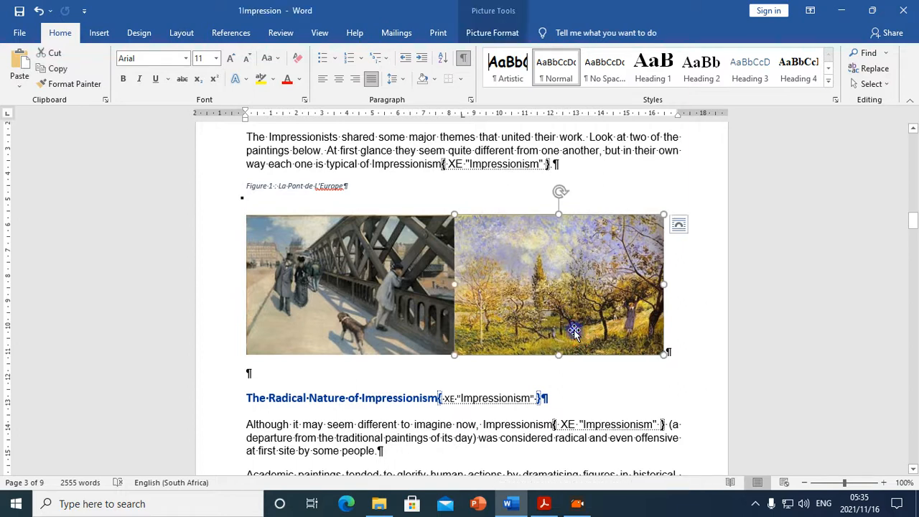
click(683, 227)
click(750, 323)
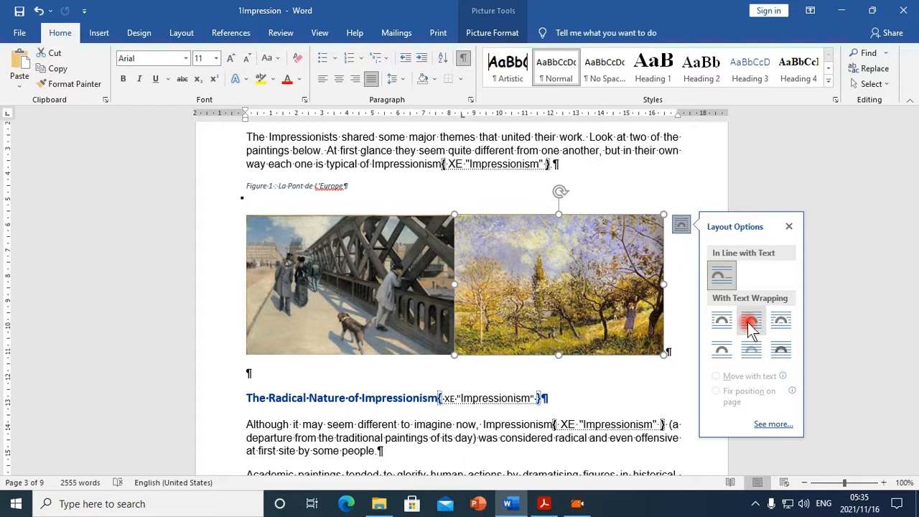
click(746, 323)
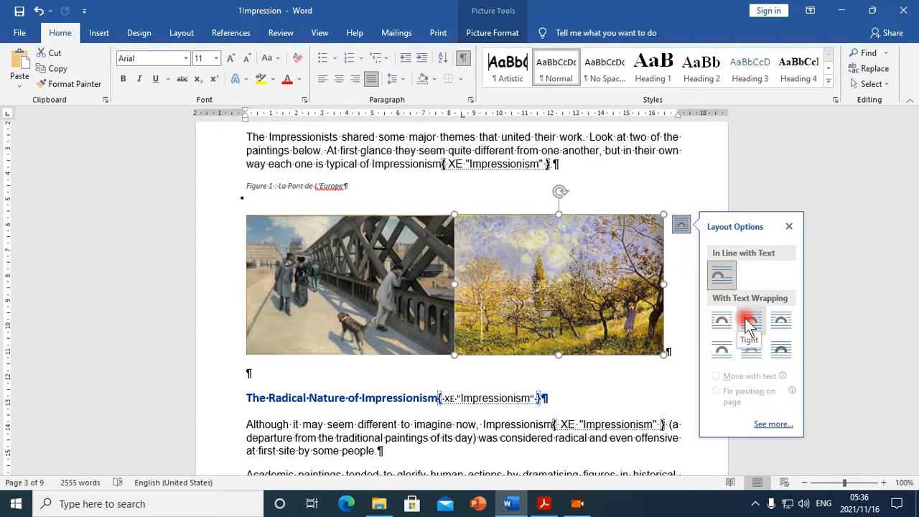
click(749, 327)
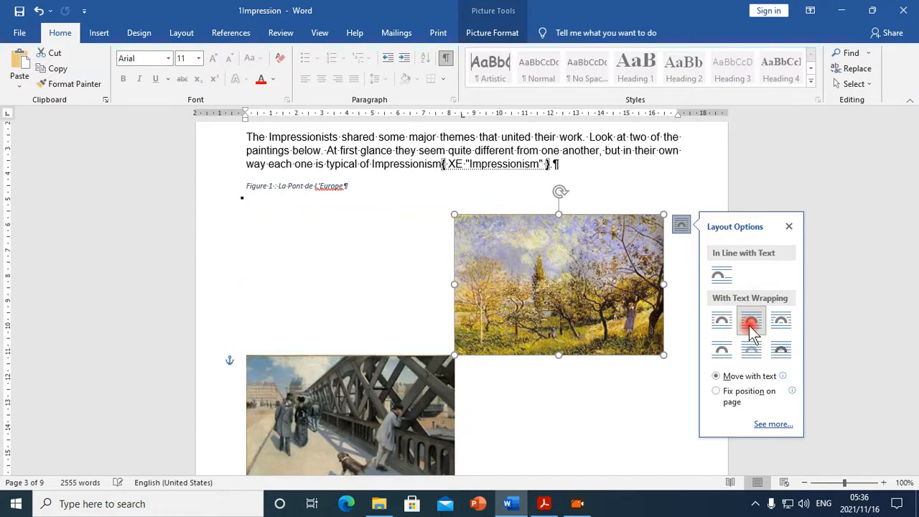
click(385, 379)
drag(385, 379, 376, 308)
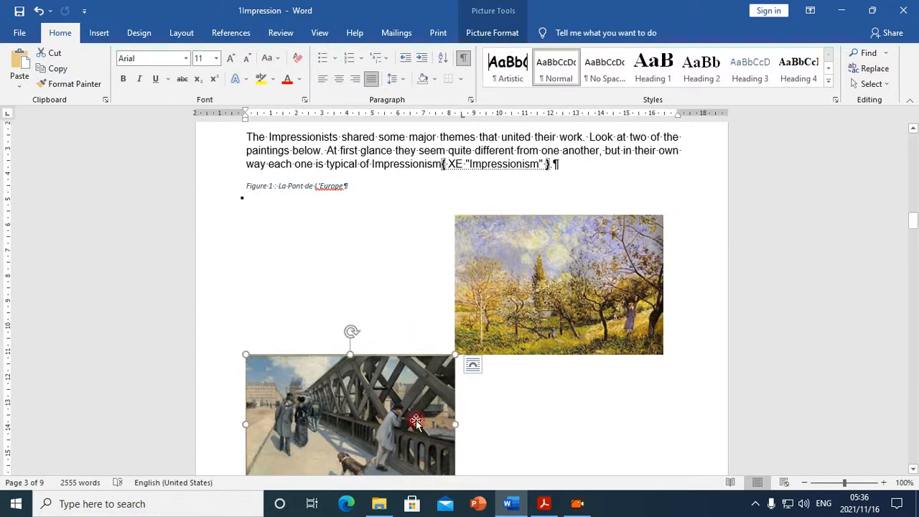
drag(519, 333, 535, 252)
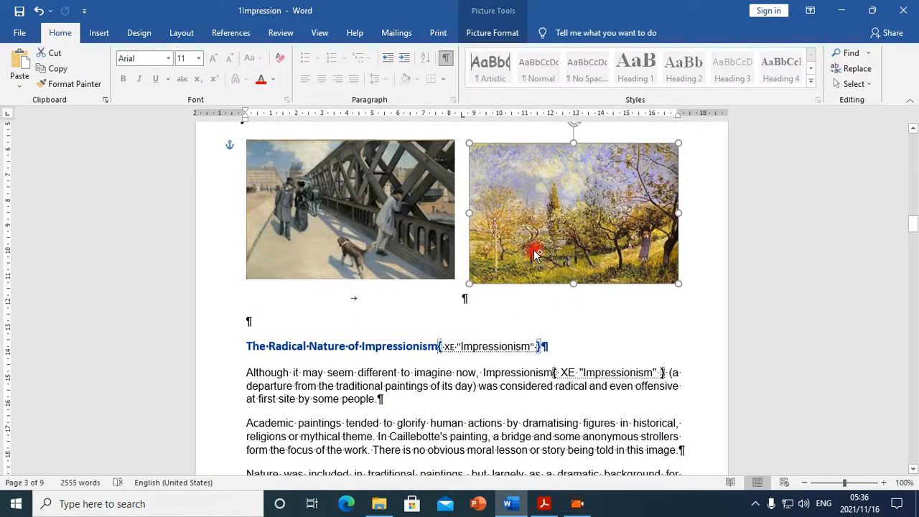
key(ctrl+z)
key(ctrl+z)
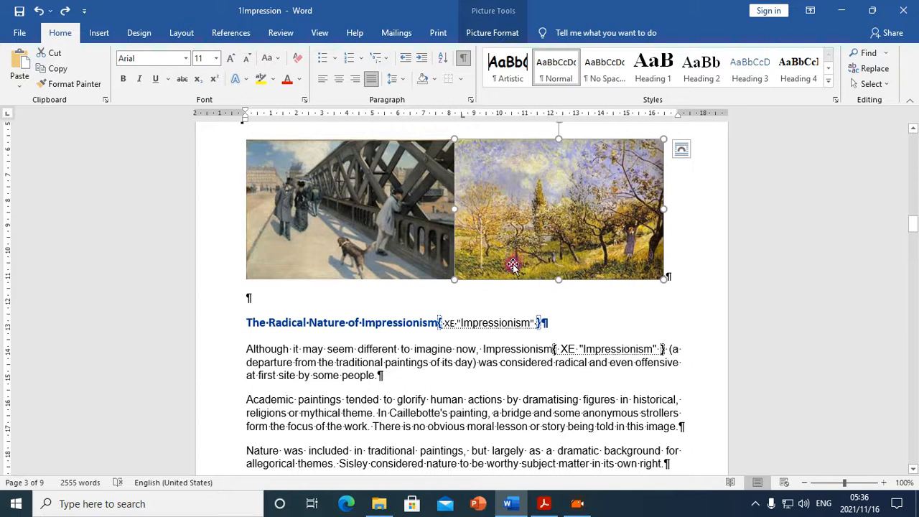
Start a Figure caption for the meadow image, positioned above the selected item, with a colon after the figure number.
scroll(531, 312, up, 3)
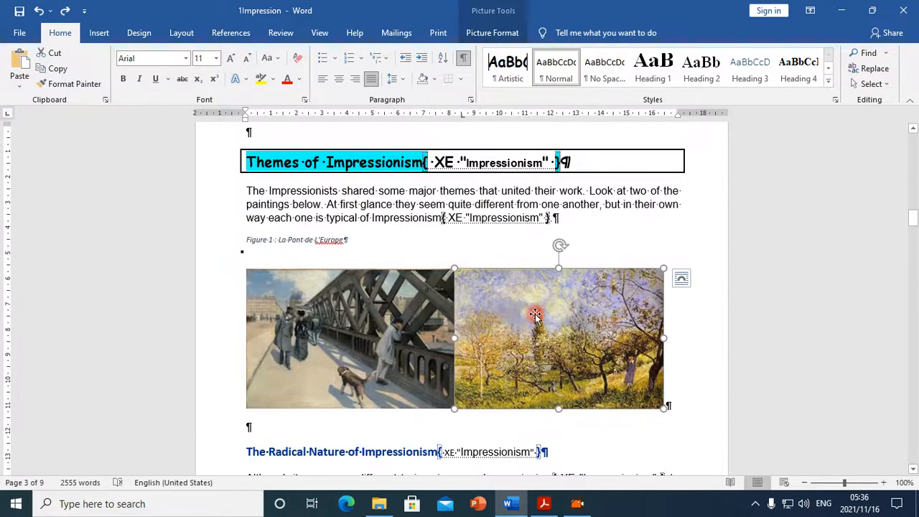
right_click(532, 311)
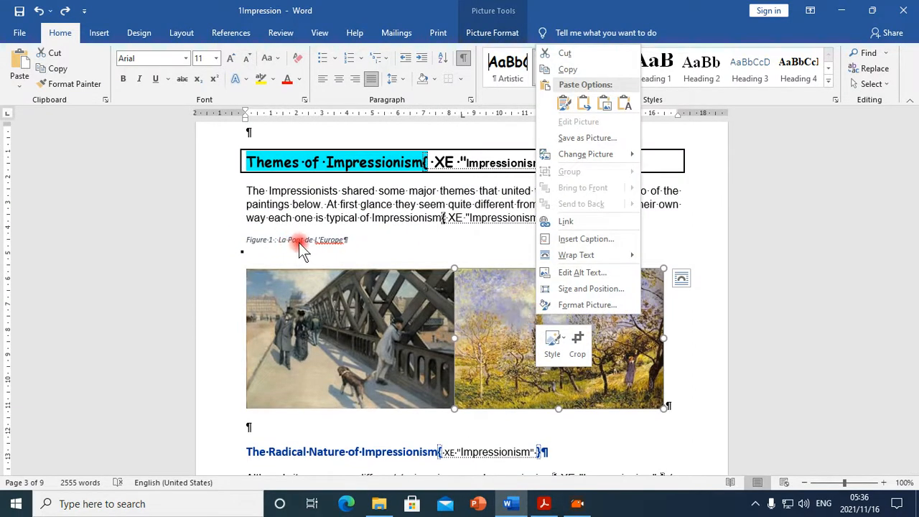
click(577, 239)
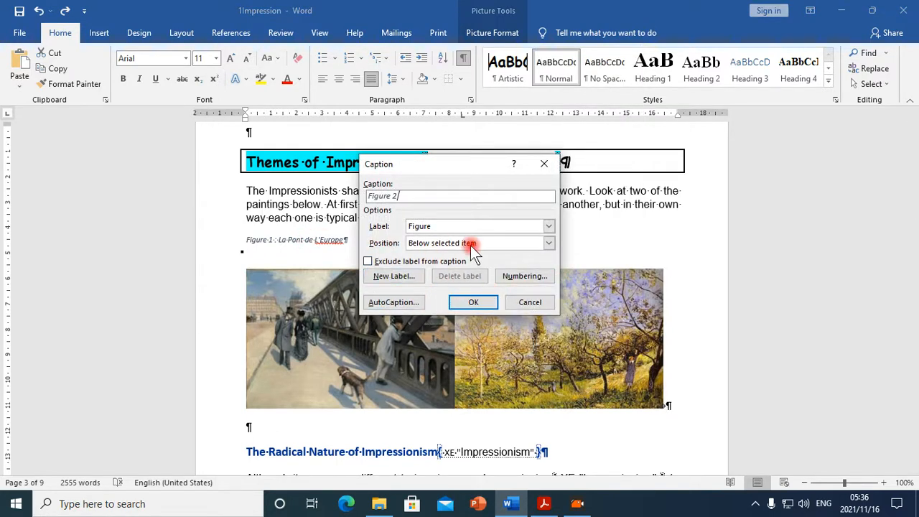
click(549, 244)
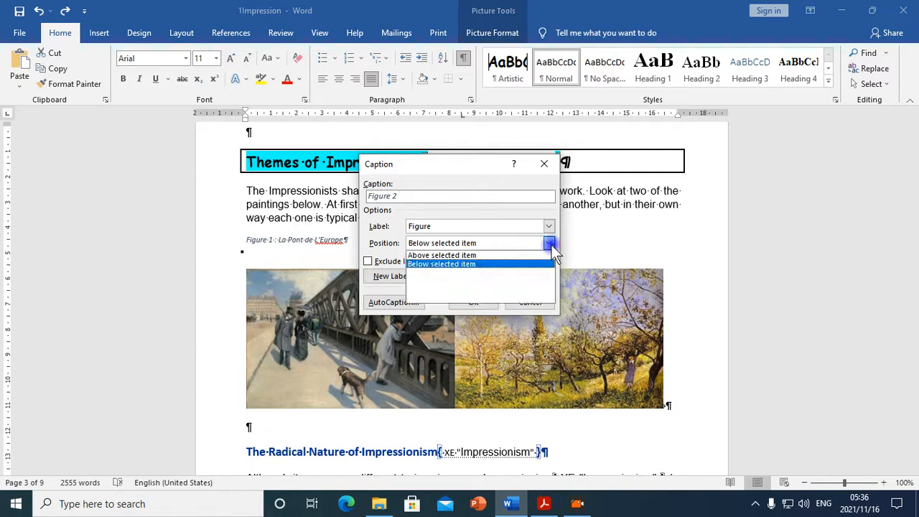
click(511, 256)
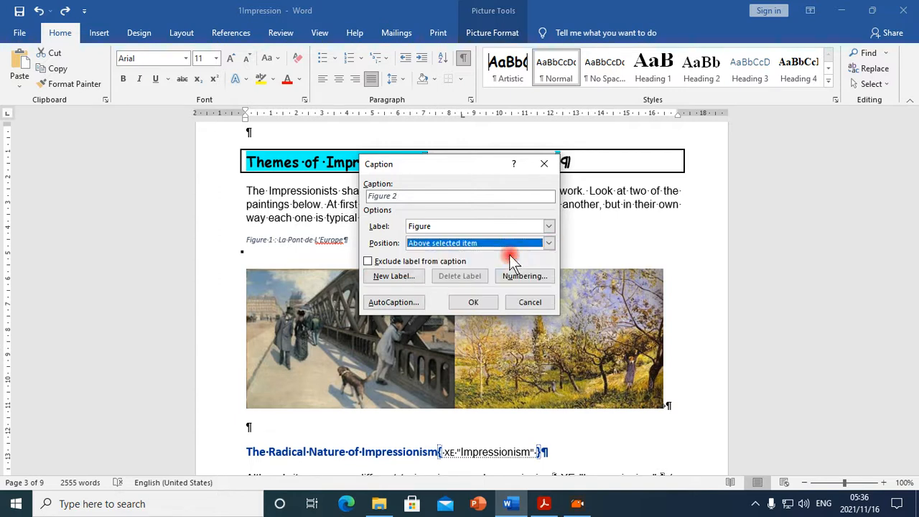
click(413, 199)
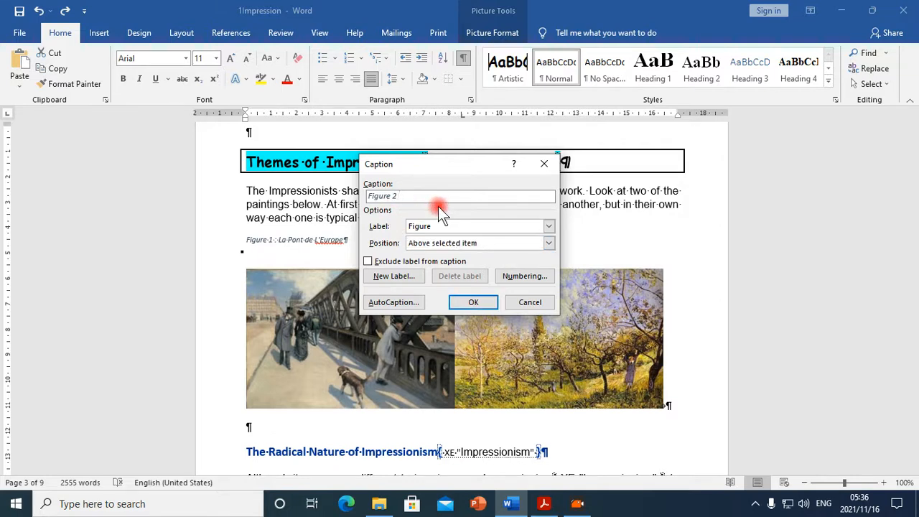
text(:)
Check the caption wording for question 1.8 in the exam PDF and complete the meadow image's caption with "A Meadow in Springtime".
click(545, 503)
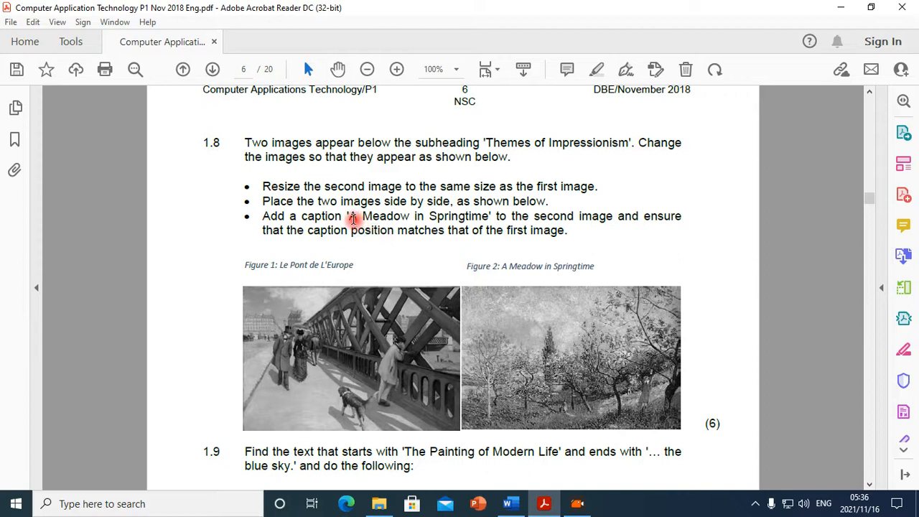
drag(351, 217, 456, 217)
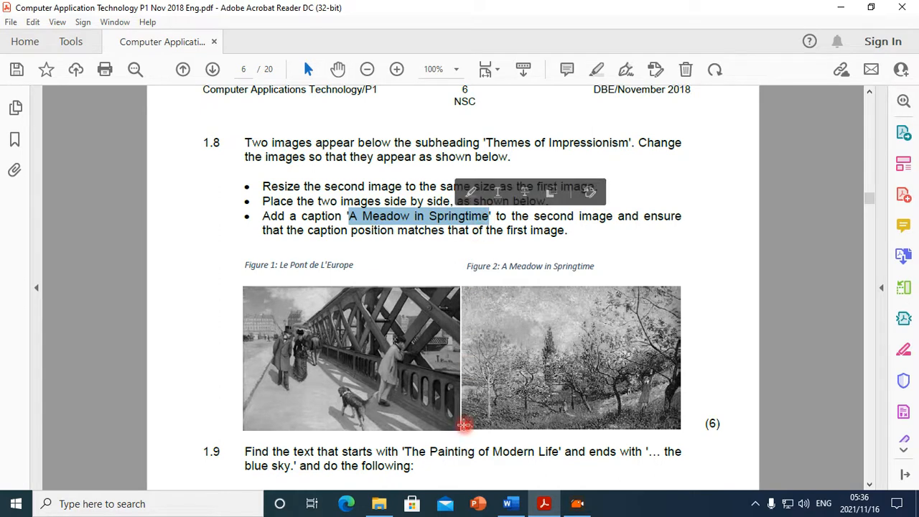
click(509, 503)
click(499, 196)
text(A Meadow i)
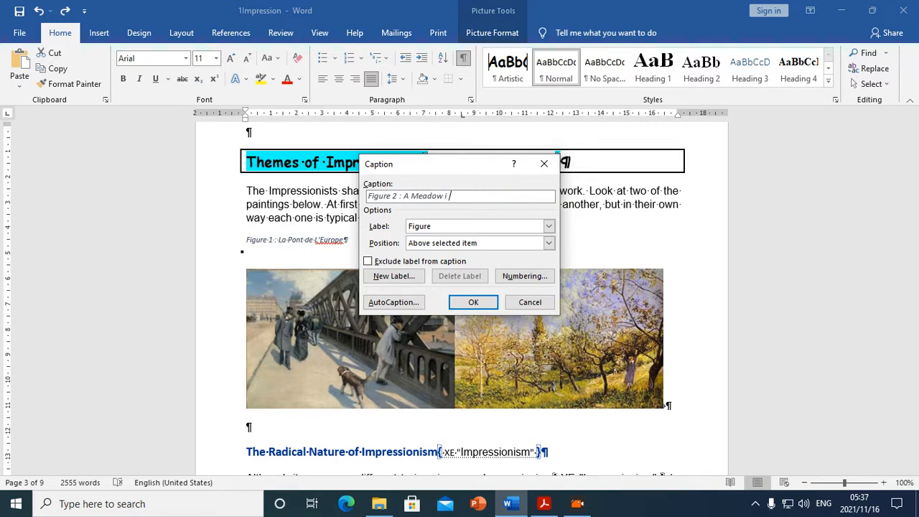
text(n Springtime)
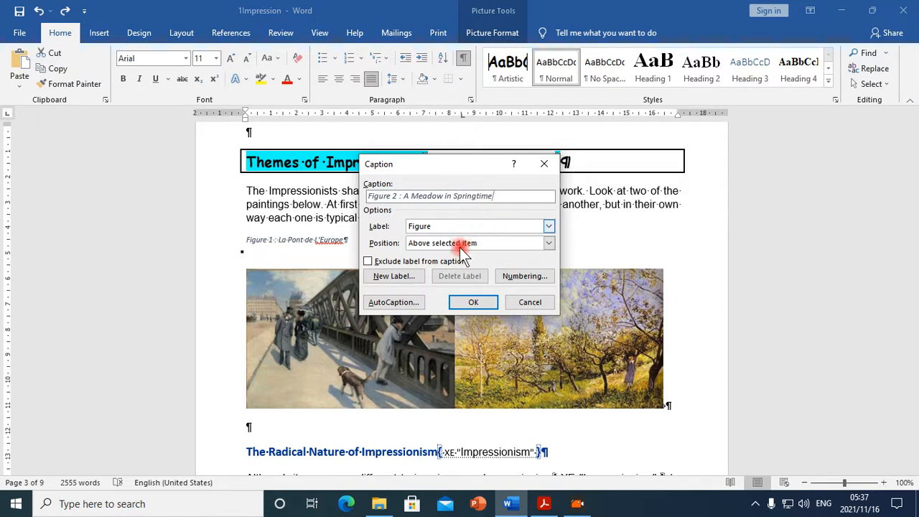
click(473, 302)
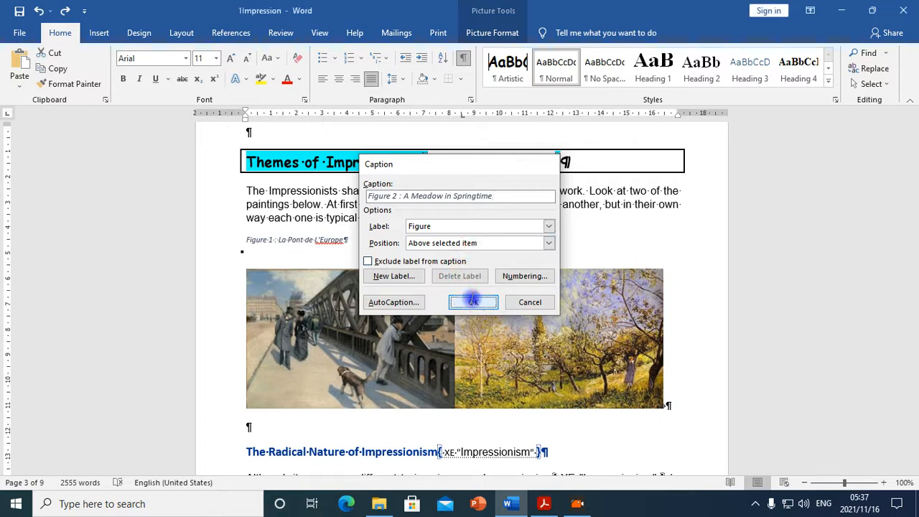
Move the meadow image back up so it sits directly beside the bridge image.
scroll(471, 298, down, 4)
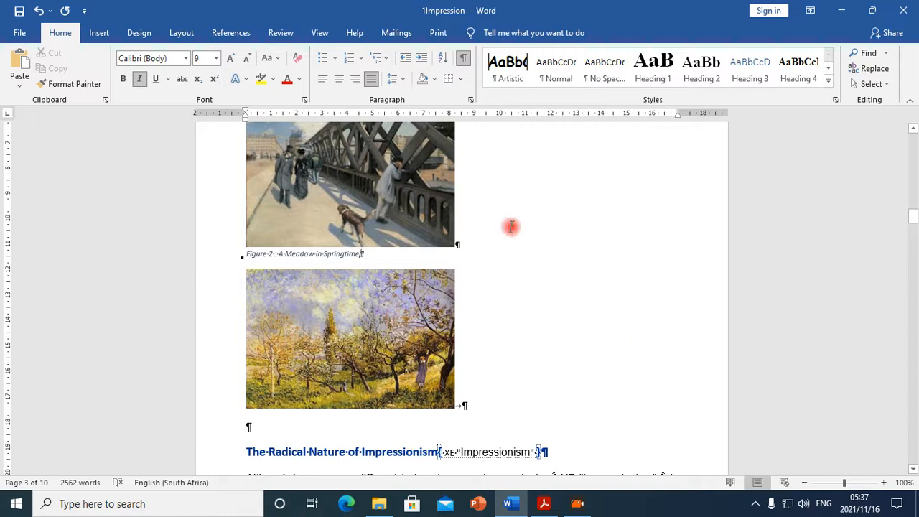
click(396, 306)
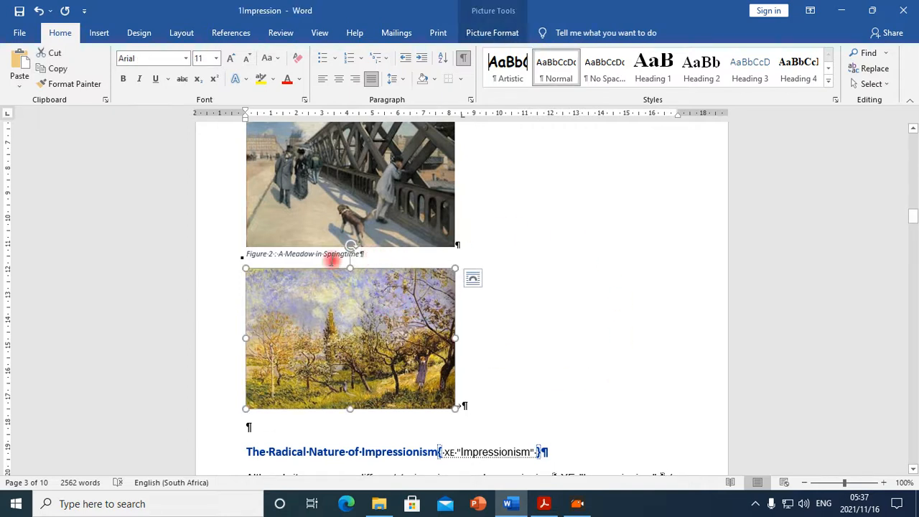
click(256, 257)
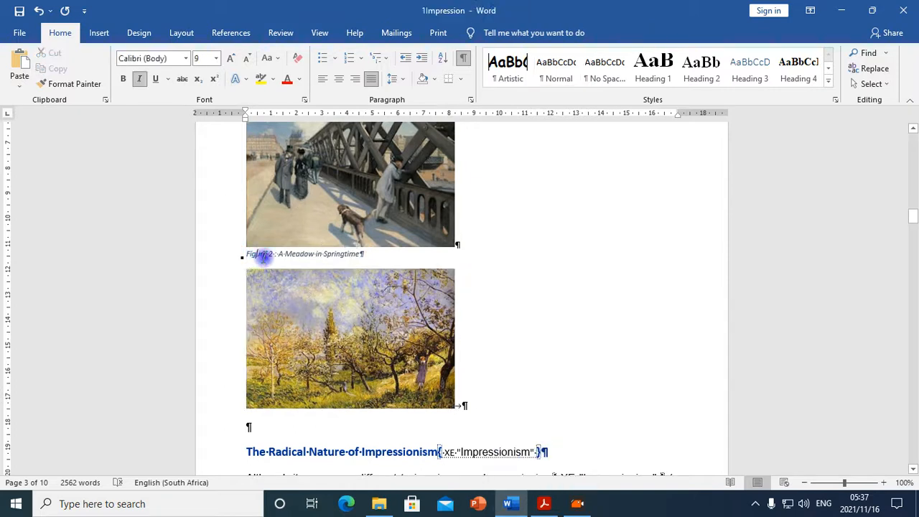
click(407, 307)
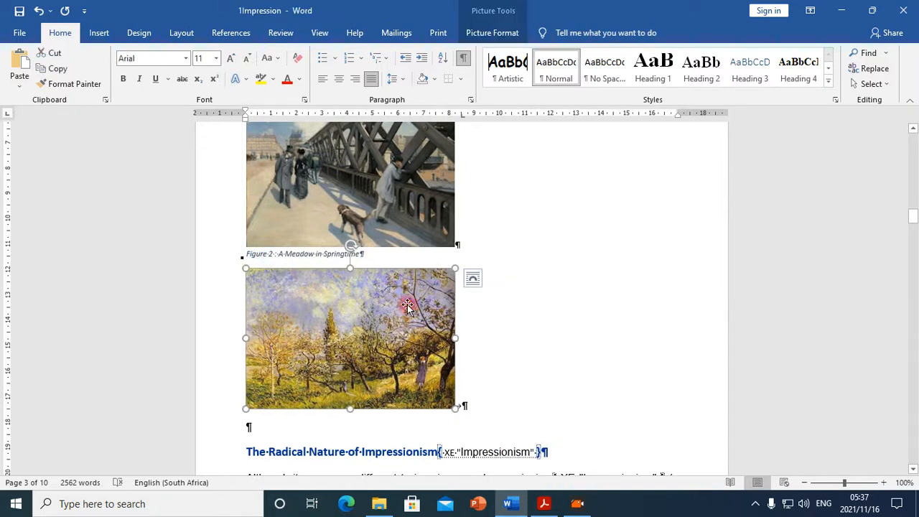
drag(425, 301, 619, 189)
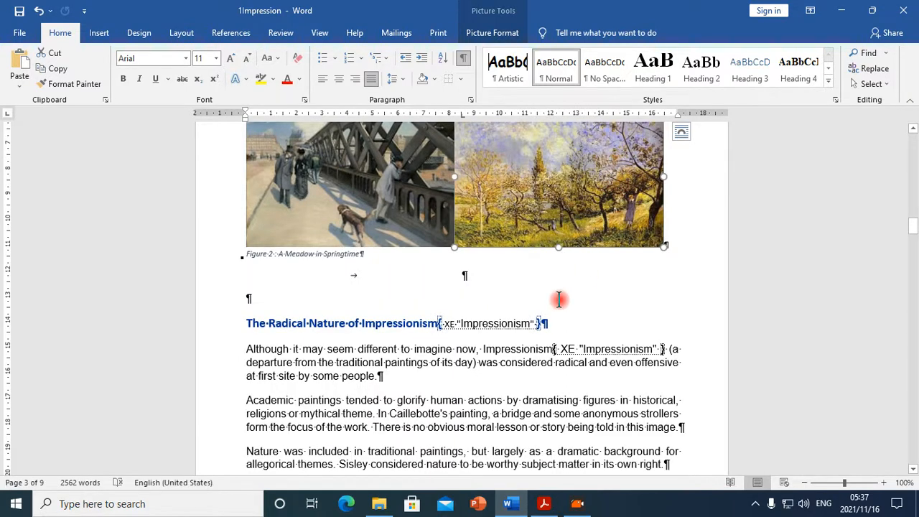
Cut the whole "A Meadow in Springtime" caption line from beneath the bridge image.
scroll(555, 287, up, 5)
scroll(337, 323, down, 3)
click(305, 328)
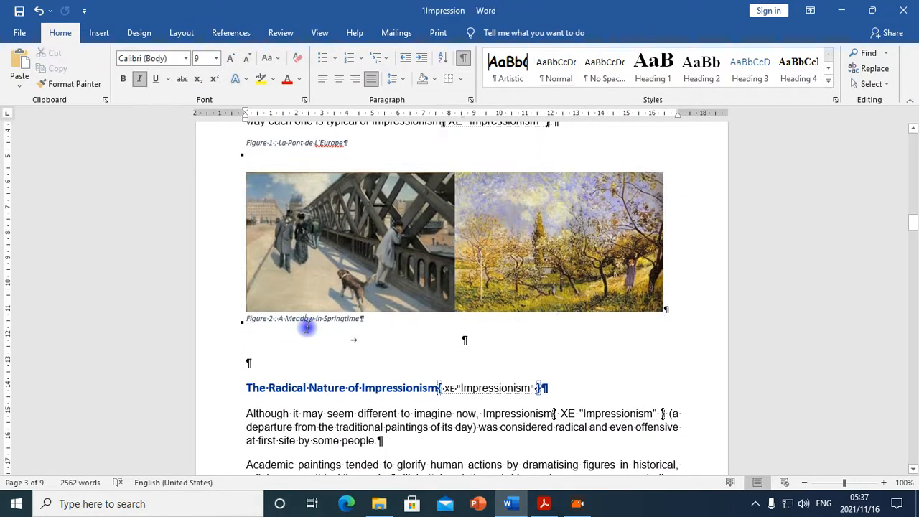
click(245, 321)
drag(244, 322, 351, 330)
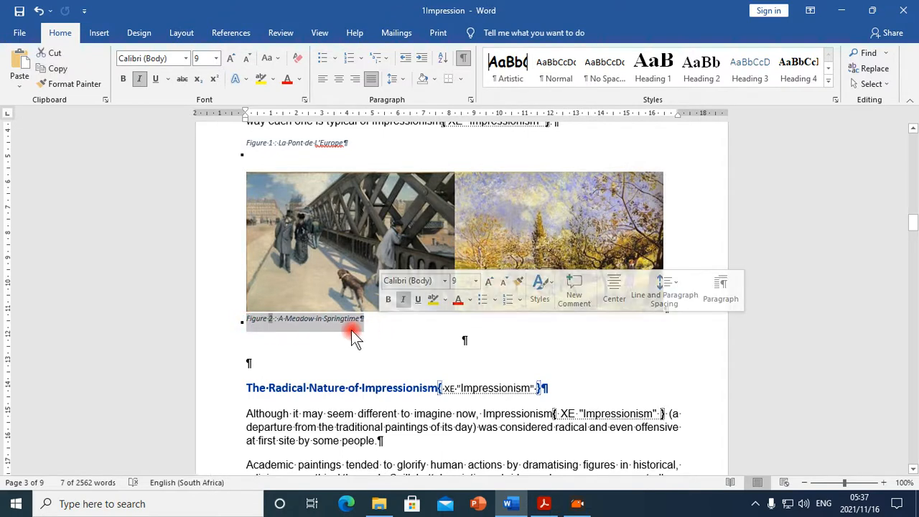
right_click(346, 322)
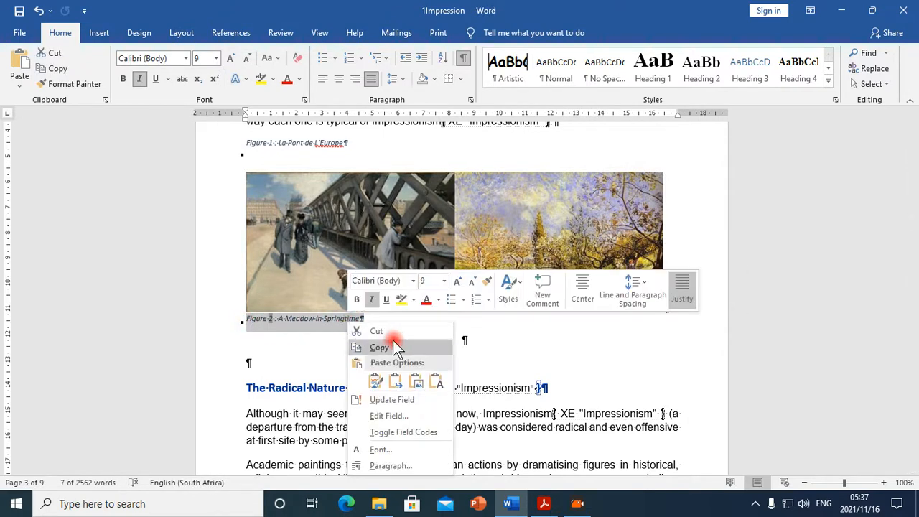
click(376, 330)
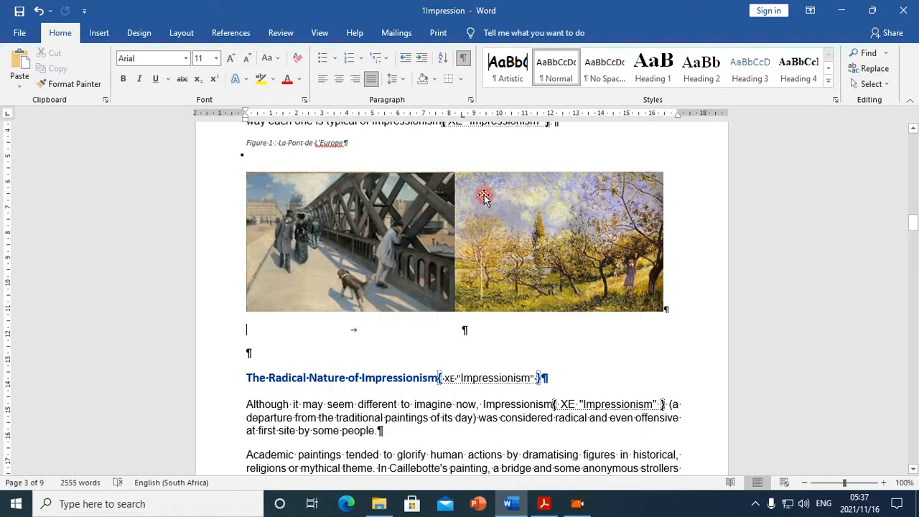
Paste the "Figure 2 : A Meadow in Springtime" caption after the Figure 1 caption, space it with four tabs, and remove the extra empty paragraph.
click(488, 158)
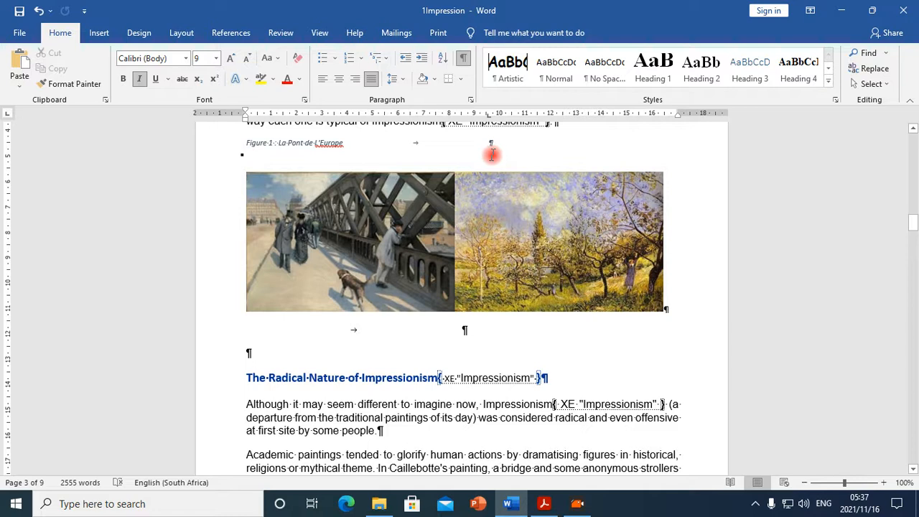
key(ctrl+v)
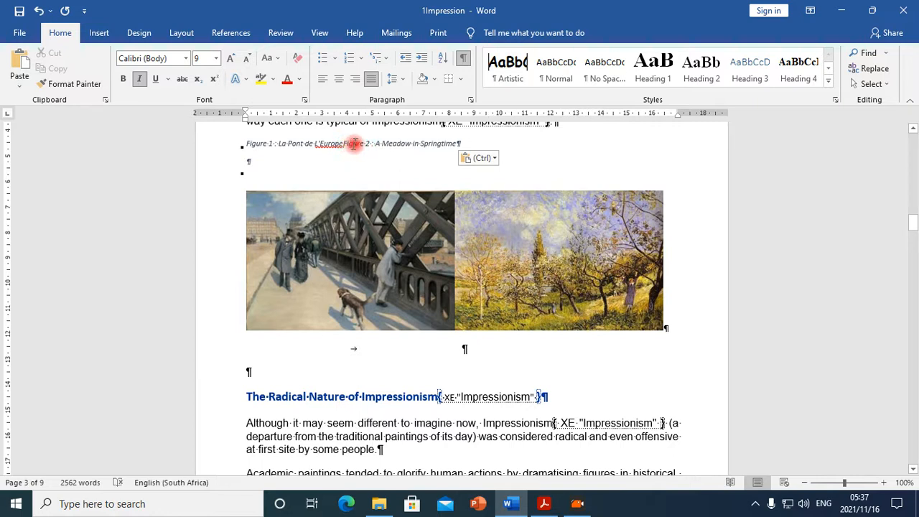
click(355, 143)
key(Tab)
key(Tab)
key(Tab)
key(Tab)
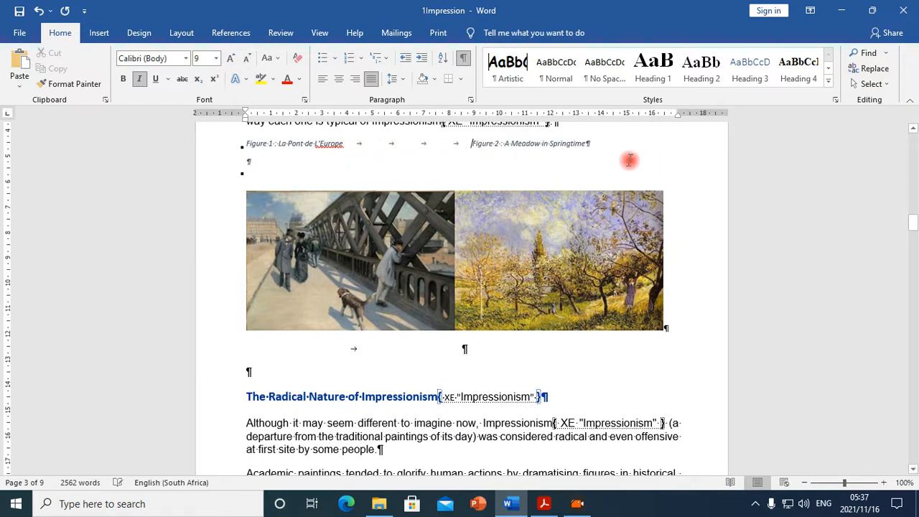
click(682, 152)
key(Delete)
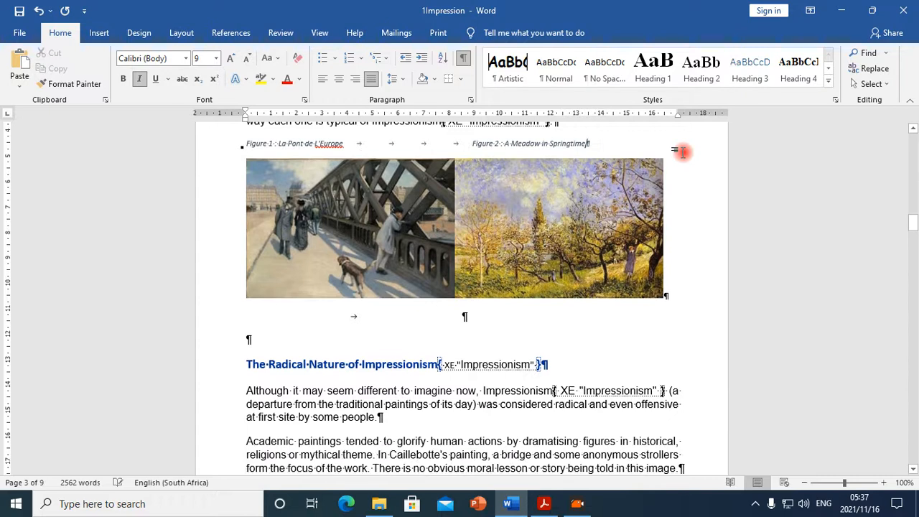
Delete the Figure 2 caption and the spacing tabs from the Figure 1 caption line.
click(568, 174)
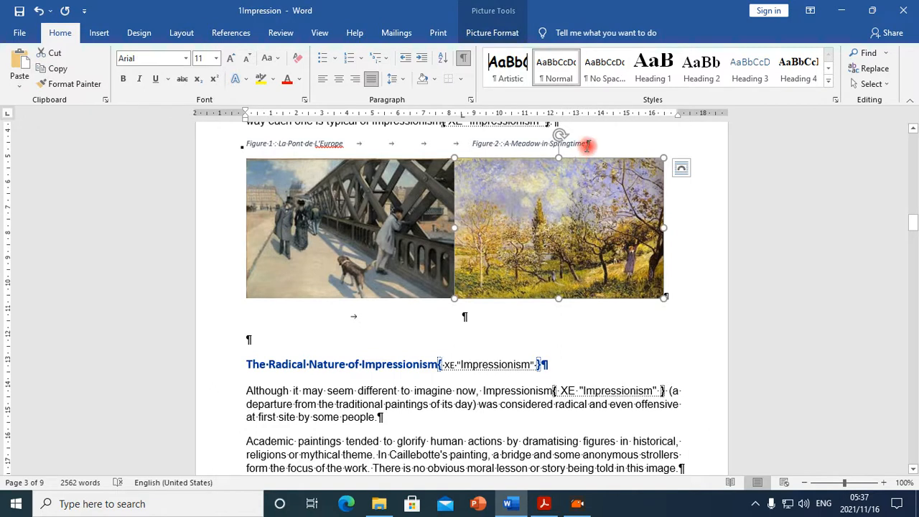
click(587, 144)
key(BackSpace)
key(BackSpace)
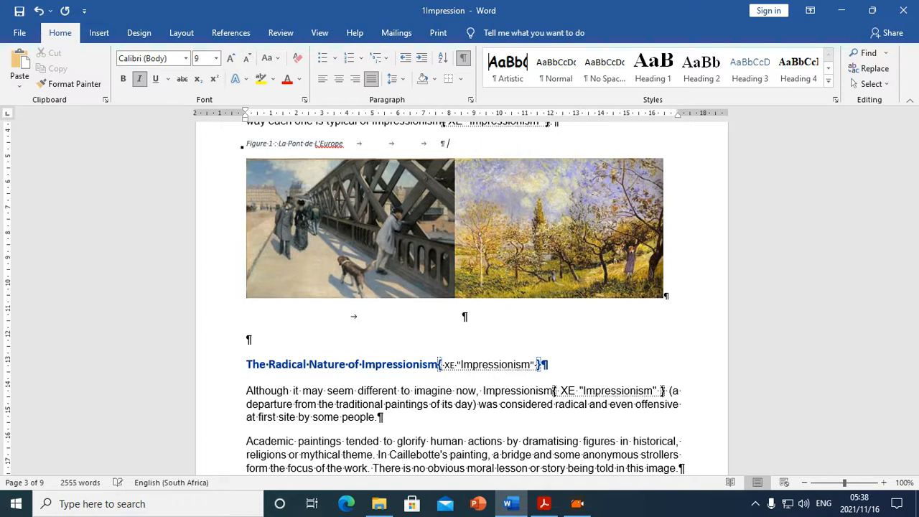
Try to insert the caption "Figure 2 : A Meadow in Springtime" above the meadow image using the Figure label.
click(577, 242)
right_click(577, 241)
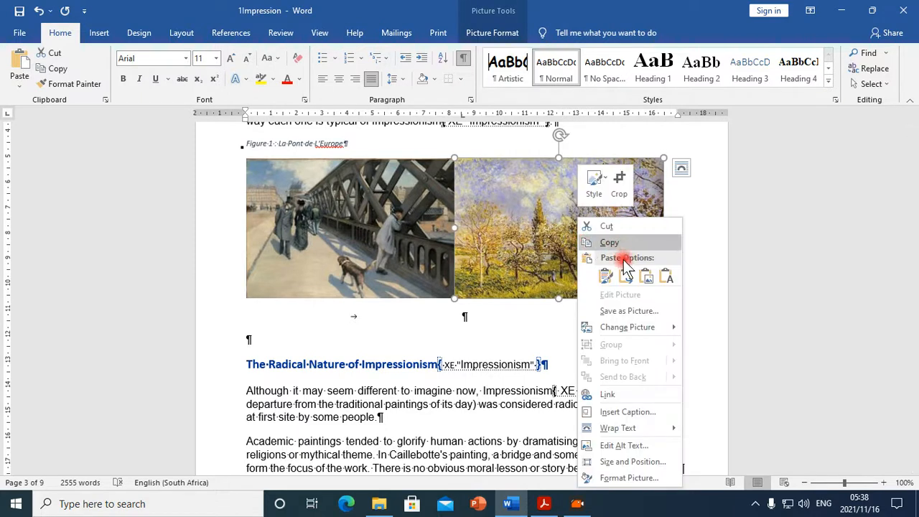
click(647, 409)
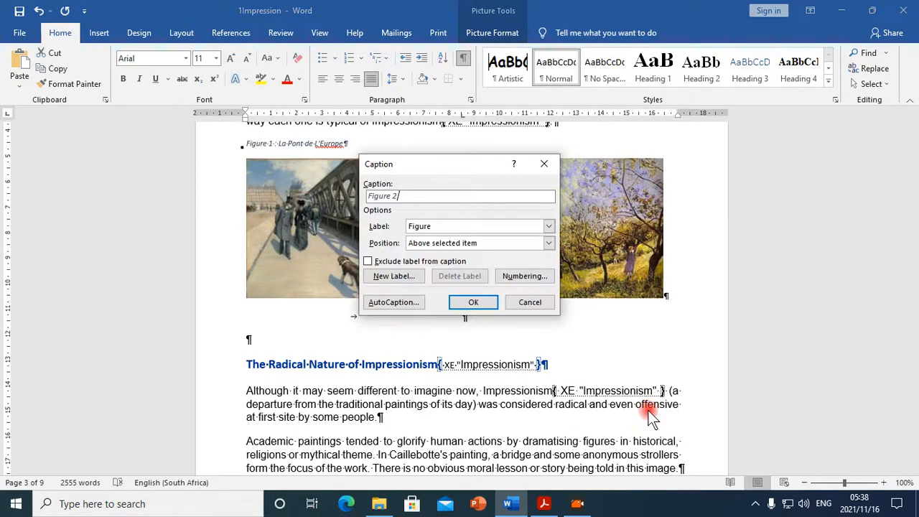
text(2 : A Meadow i)
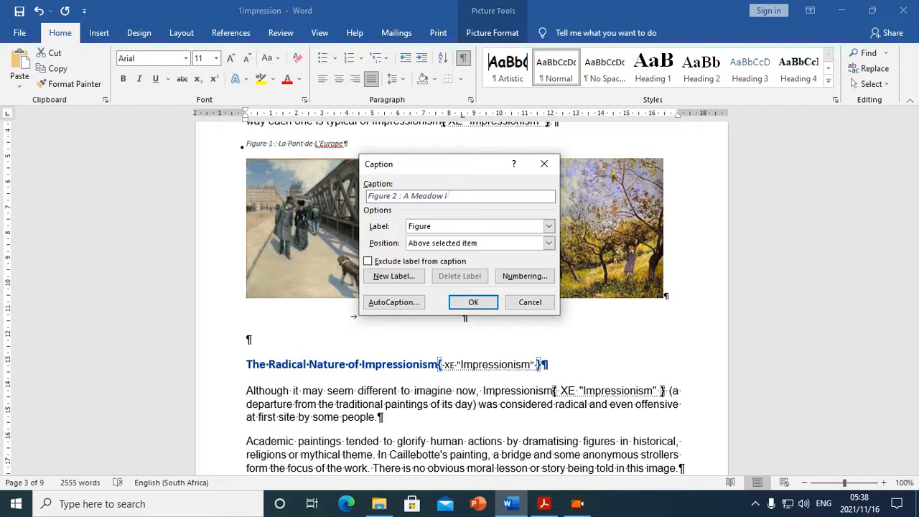
text(n Springtime)
click(473, 303)
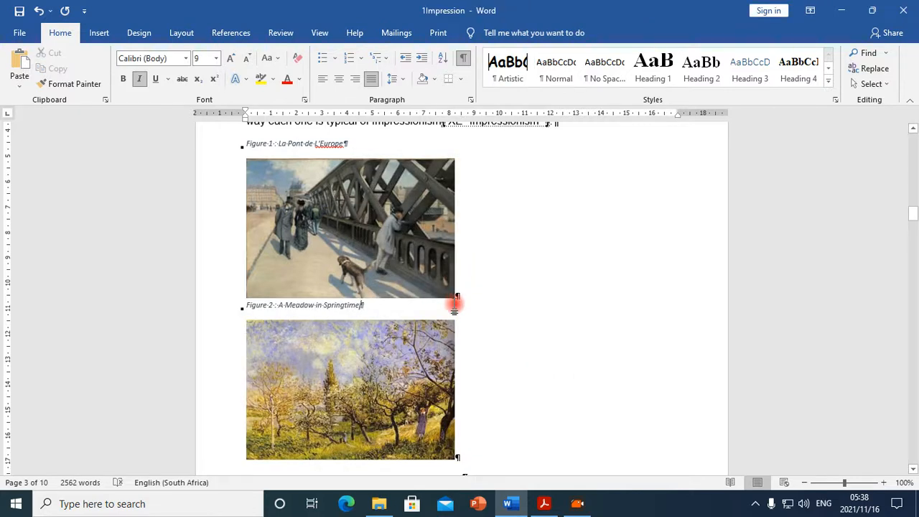
key(ctrl+z)
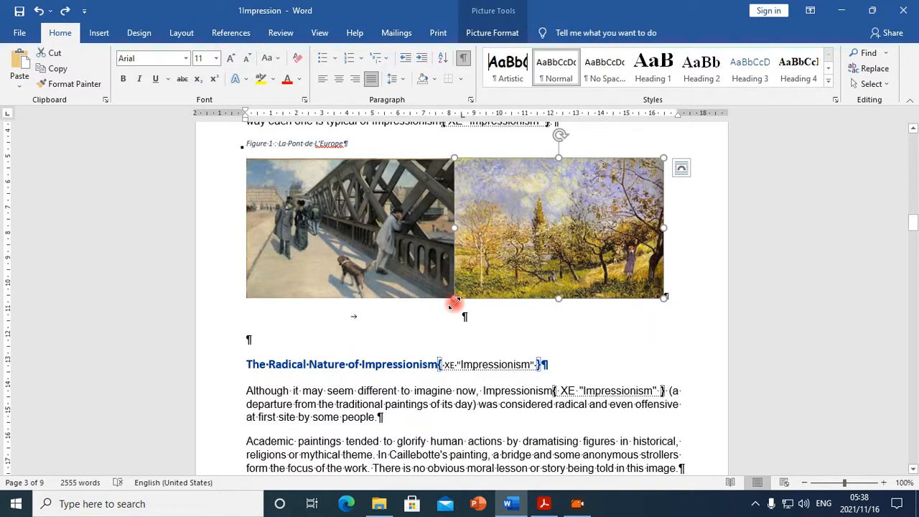
Set the text wrapping of both the bridge image and the meadow image to Tight.
click(388, 251)
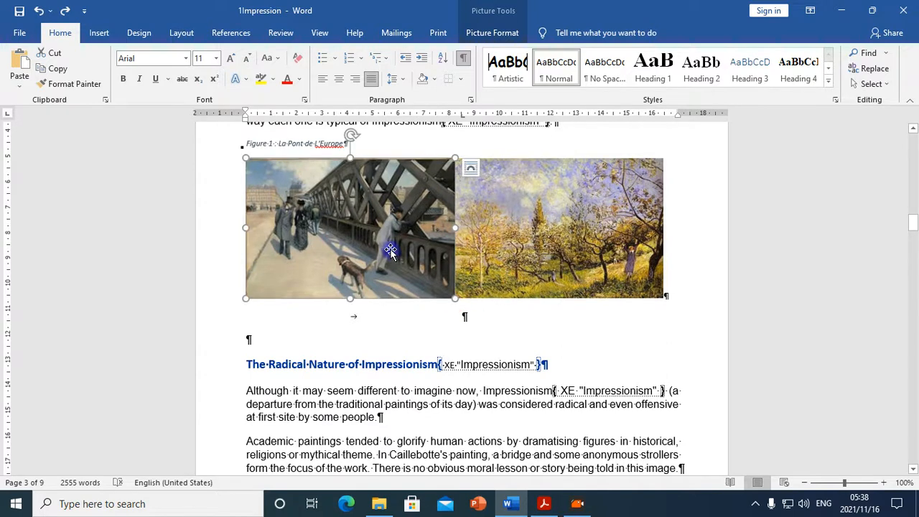
click(470, 171)
click(541, 264)
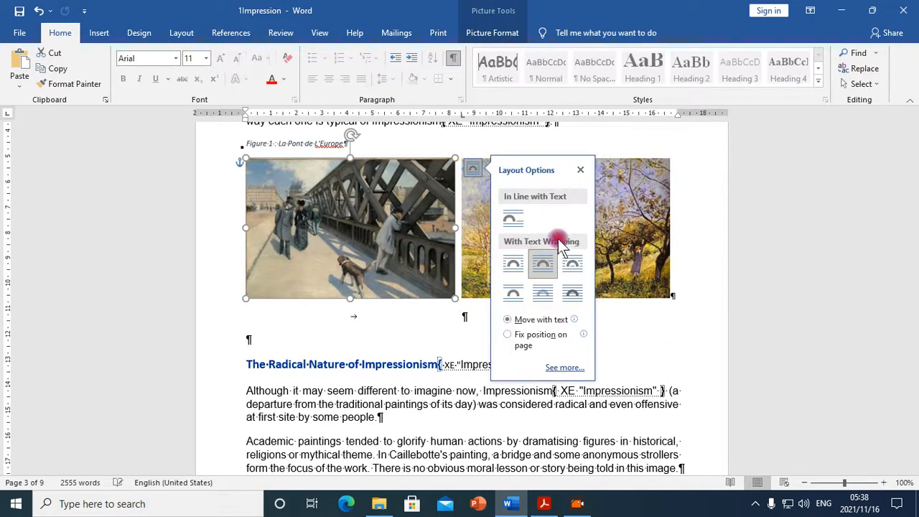
click(607, 244)
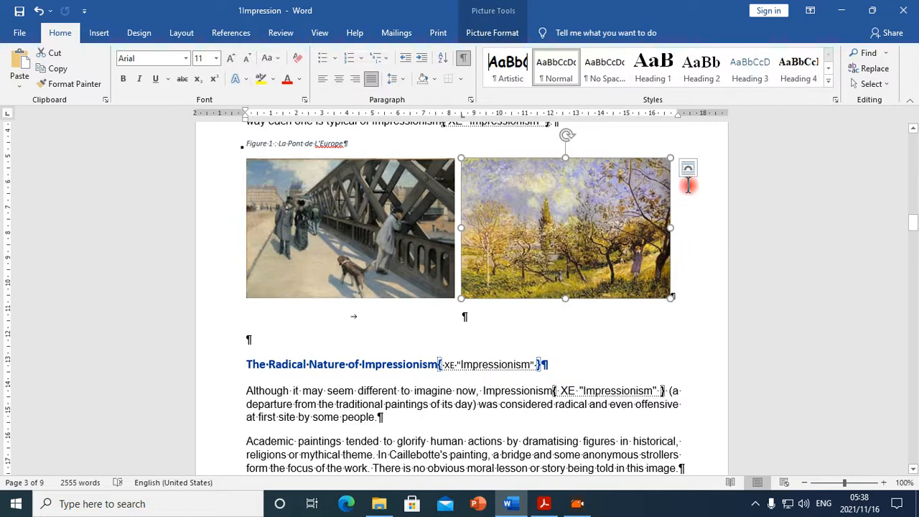
click(689, 171)
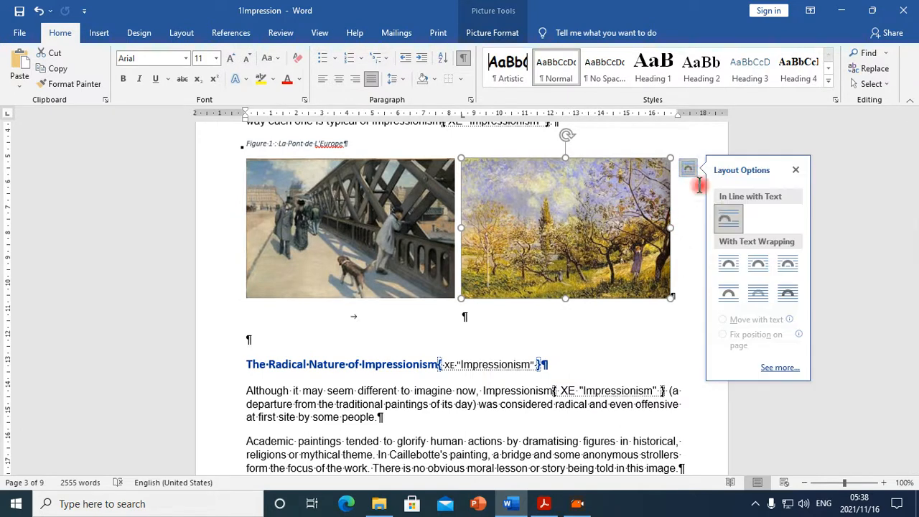
click(757, 264)
Move the meadow image so its edges line up beside the bridge image with a narrow gap between them.
mouse_move(539, 256)
mouse_down()
mouse_move(531, 254)
mouse_move(542, 249)
mouse_up()
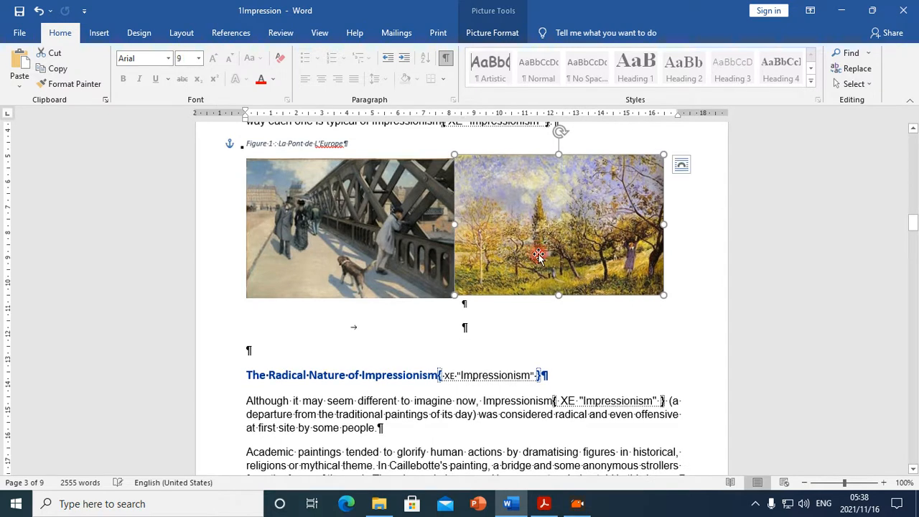
key(Down)
key(Down)
key(Down)
key(Down)
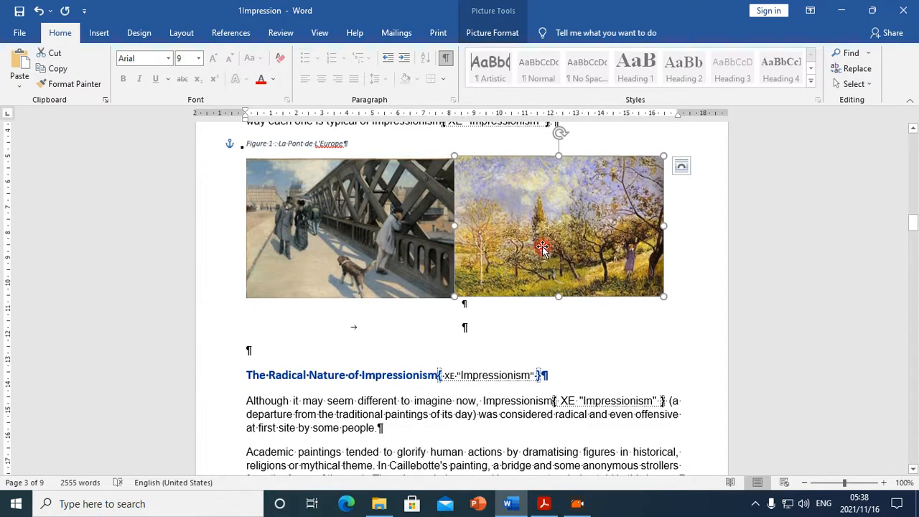
key(Right)
key(Right)
key(Right)
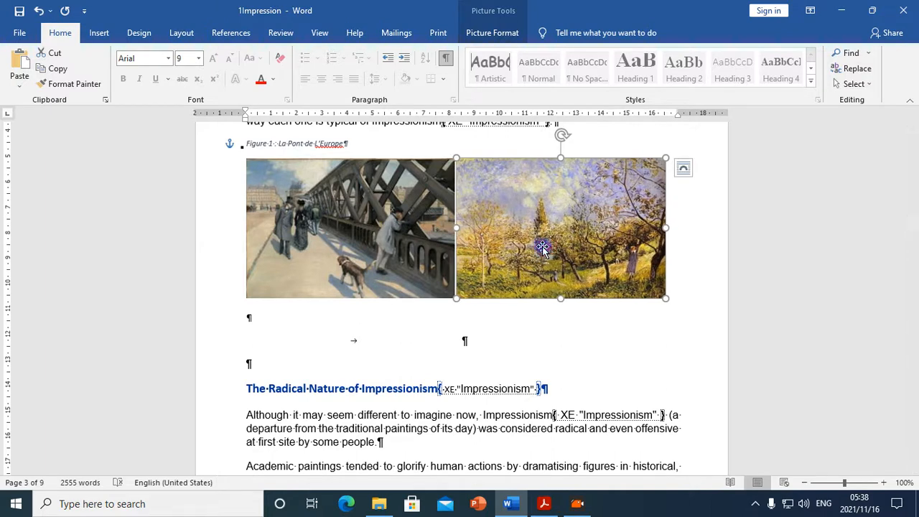
right_click(542, 248)
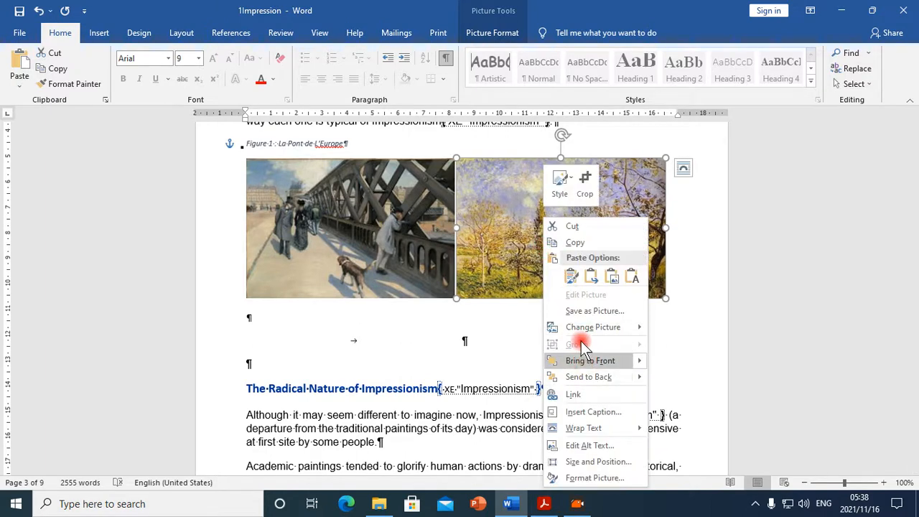
click(587, 413)
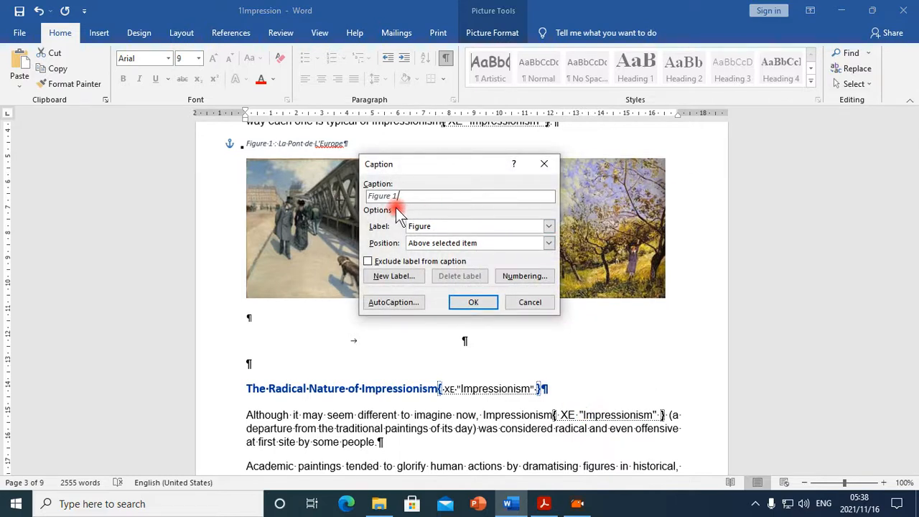
click(543, 163)
Delete the title text "La Pont de L'Europe" from the Figure 1 caption.
click(318, 143)
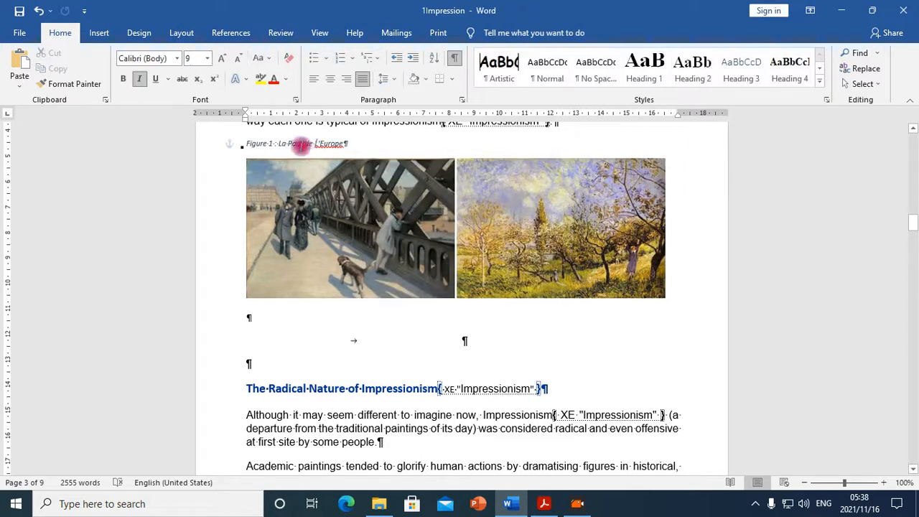
drag(279, 144, 347, 144)
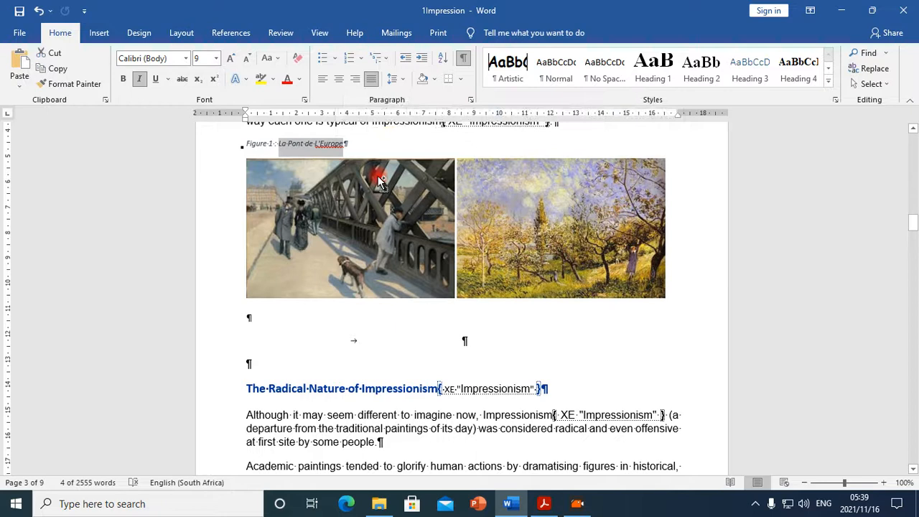
key(Delete)
click(340, 219)
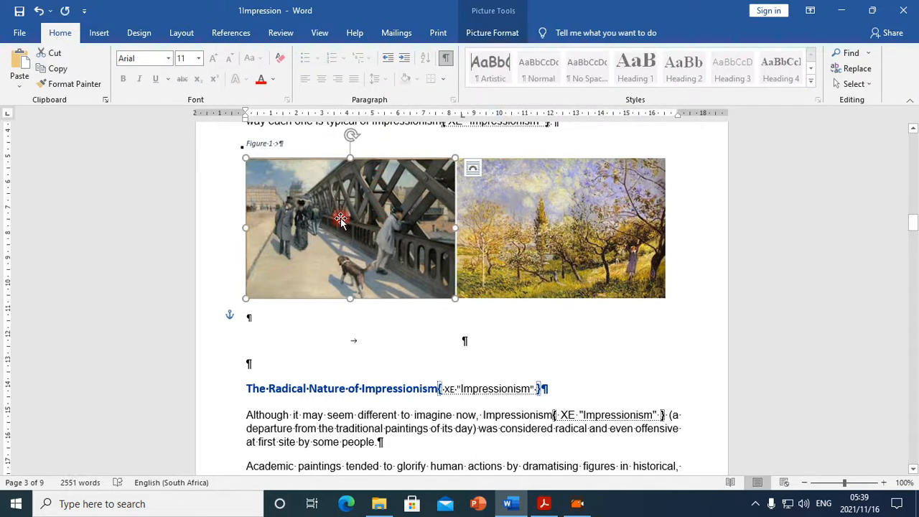
right_click(340, 219)
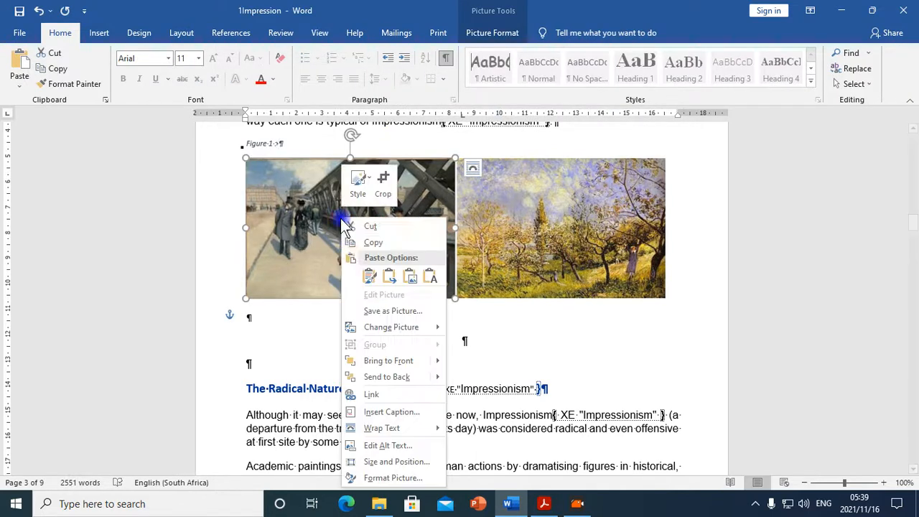
click(386, 412)
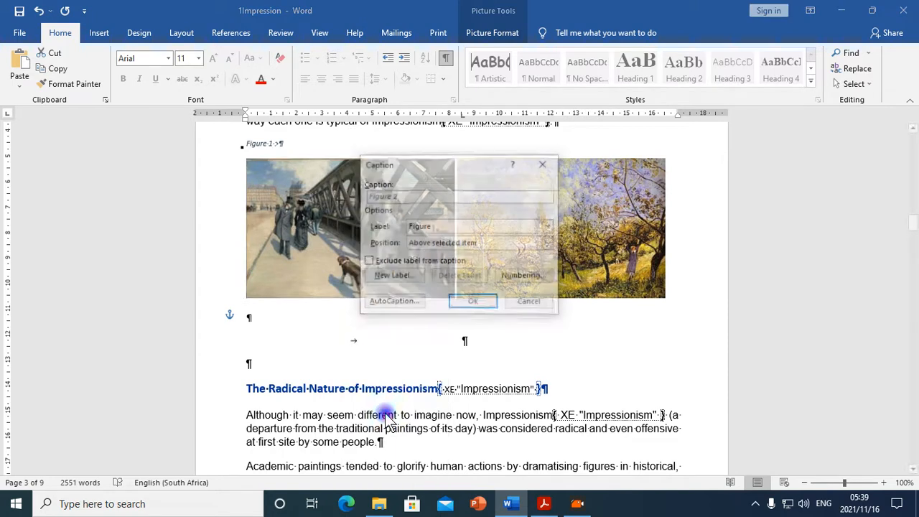
click(537, 165)
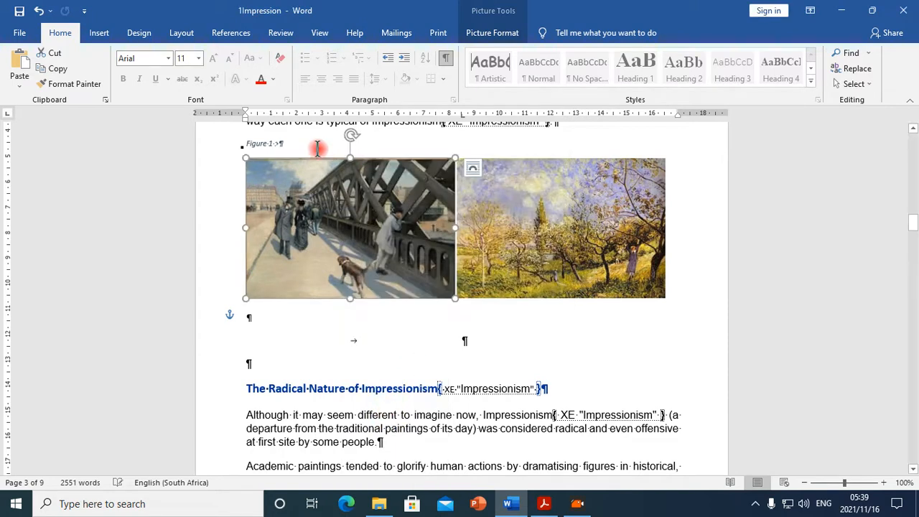
Delete the remaining "Figure 1 :" label and number from the caption line above the images.
click(307, 143)
key(BackSpace)
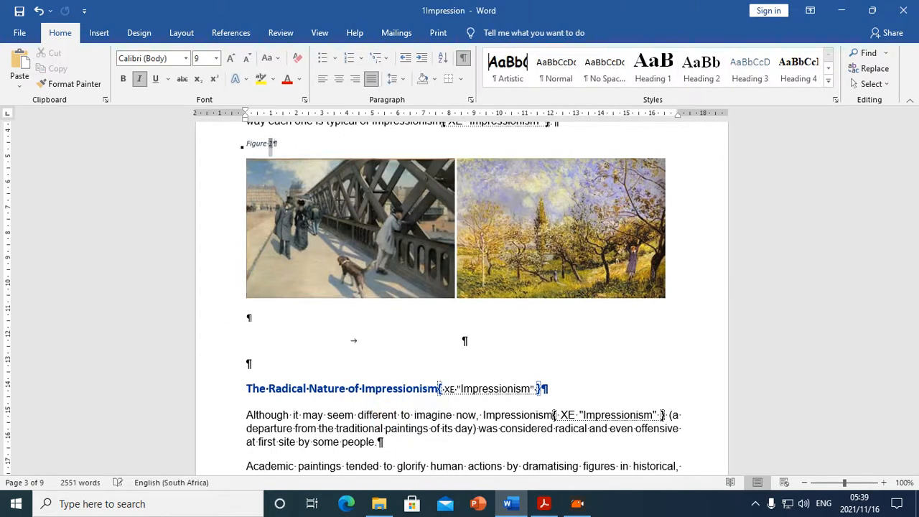
key(BackSpace)
key(BackSpace)
key(BackSpace)
key(BackSpace)
key(BackSpace)
key(BackSpace)
key(BackSpace)
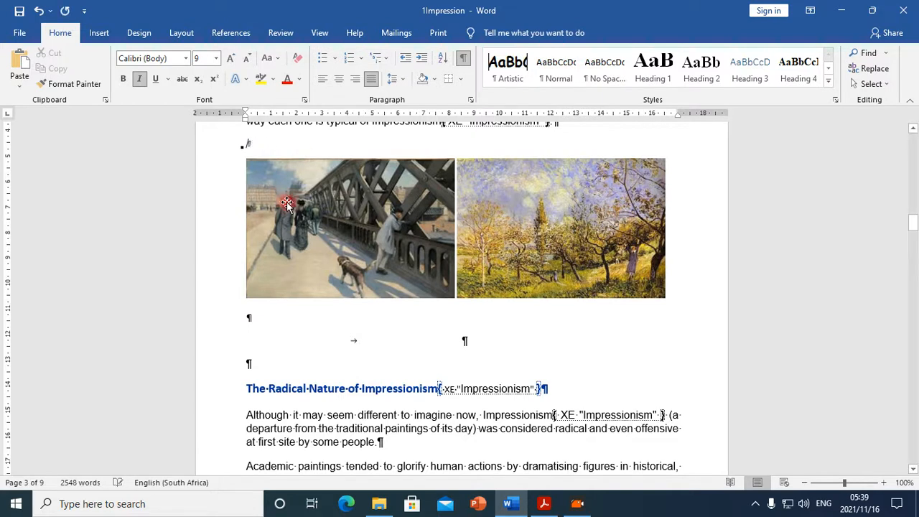
Try to move the meadow image up beside the preceding paragraph.
click(543, 193)
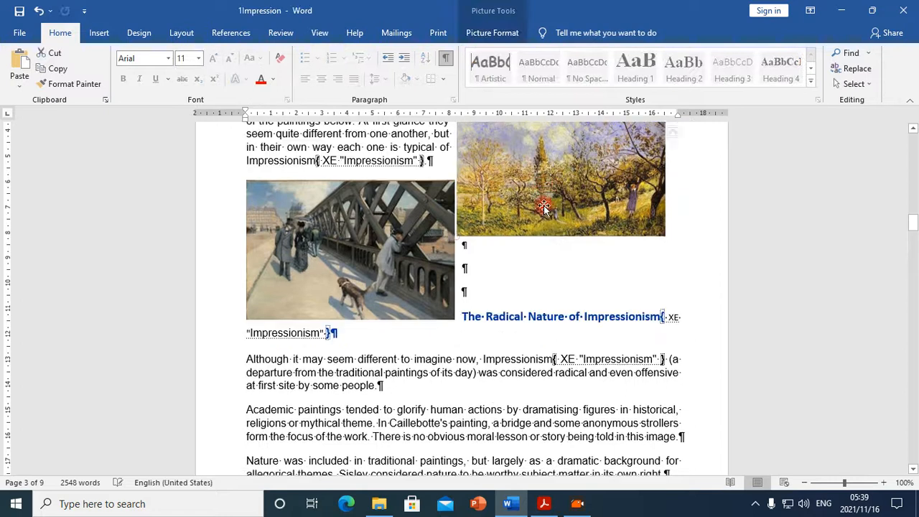
key(ctrl+z)
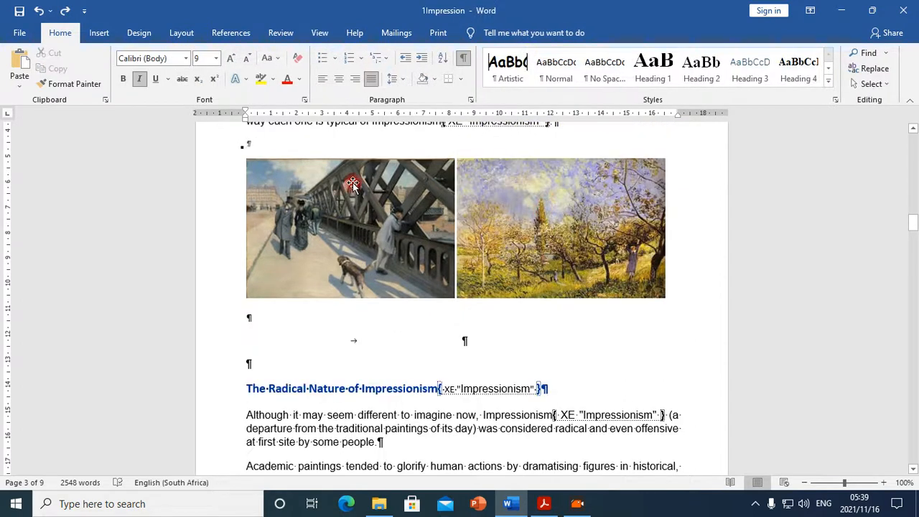
key(ctrl+z)
Remove the empty caption paragraph and reposition the bridge image beside the meadow image under the "Themes of Impressionism" heading.
drag(353, 183, 353, 201)
click(274, 149)
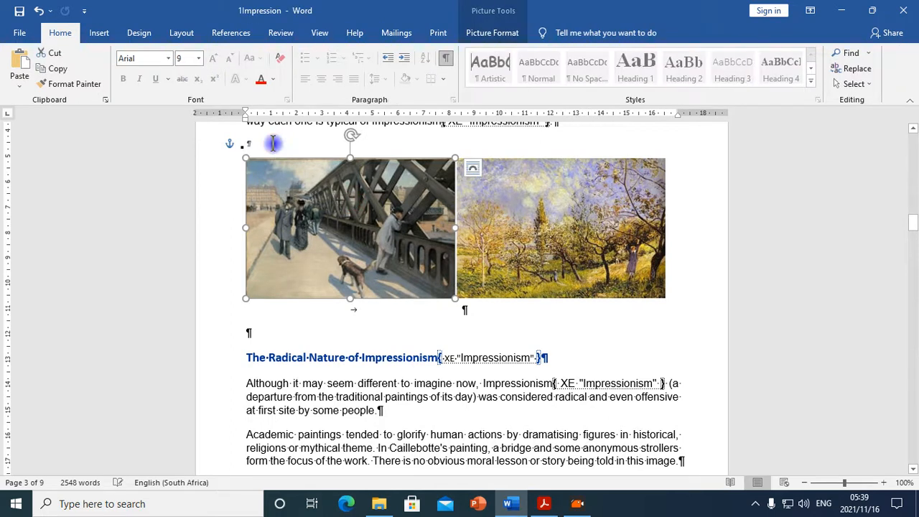
key(ctrl+z)
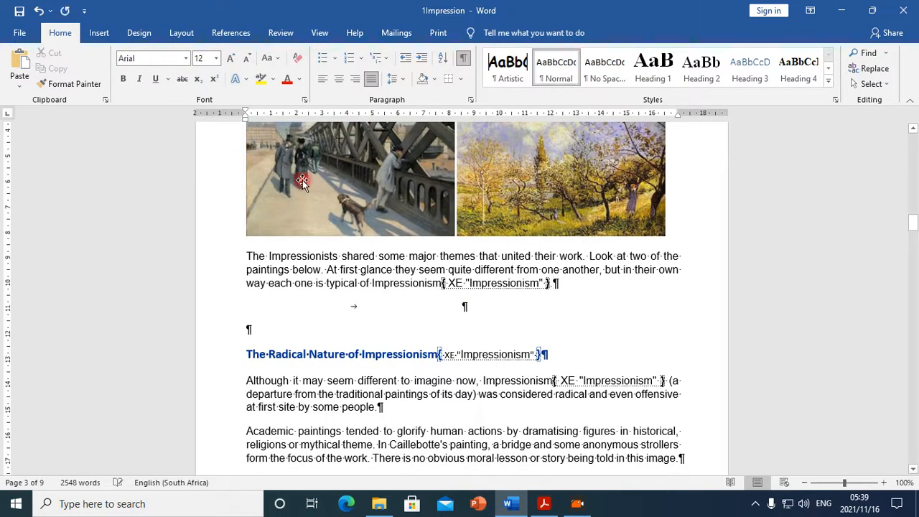
drag(306, 183, 441, 246)
scroll(442, 247, down, 3)
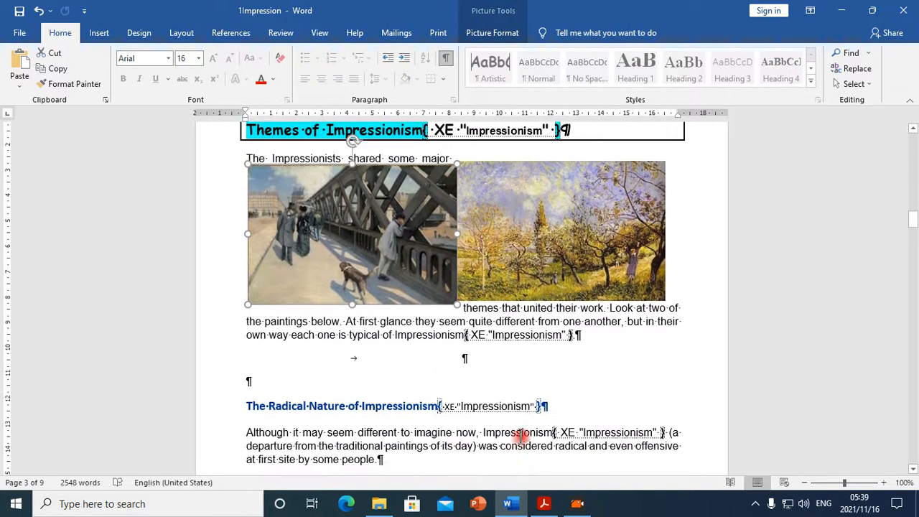
Switch to the exam paper PDF in Acrobat Reader and review the image and caption instructions in question 1.8 and the requirements of 1.9.
click(544, 504)
scroll(457, 281, up, 1)
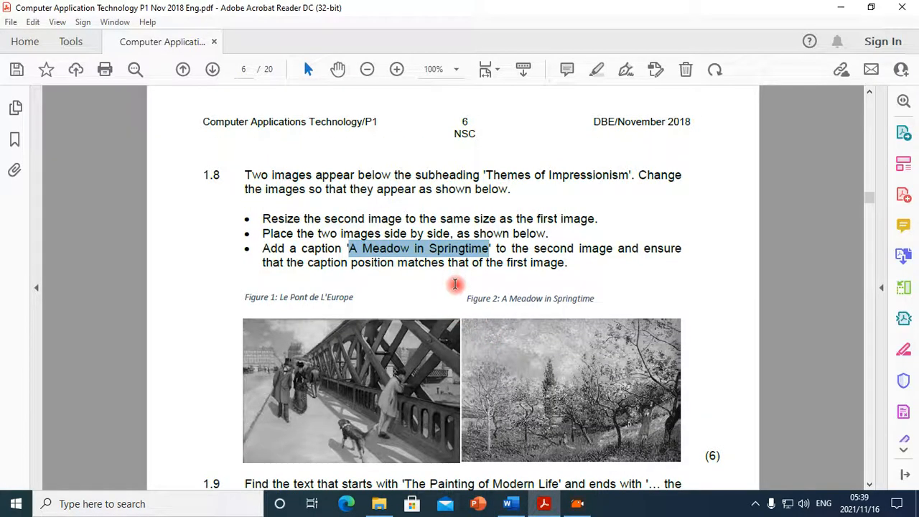
scroll(455, 287, down, 3)
scroll(468, 339, down, 1)
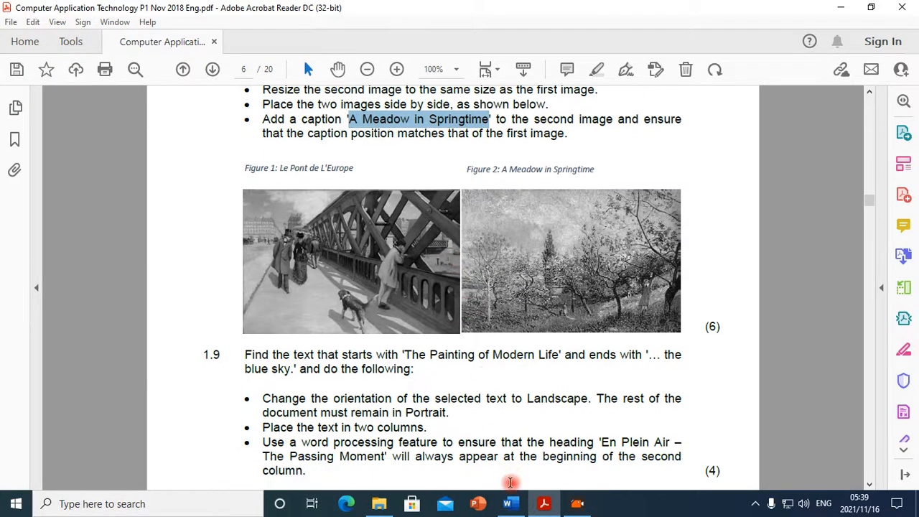
Switch back to the 1Impression document in Word and undo the bridge image repositioning and the removal of the empty caption paragraph.
click(518, 503)
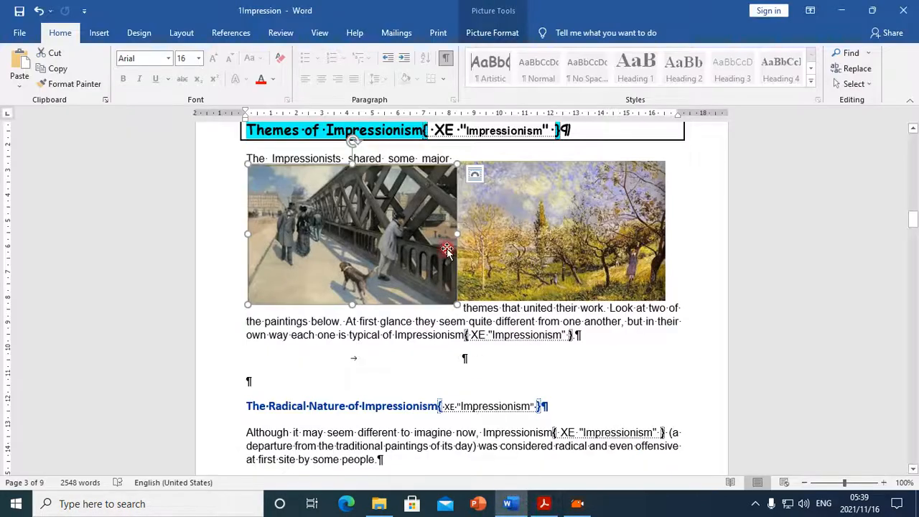
key(ctrl+z)
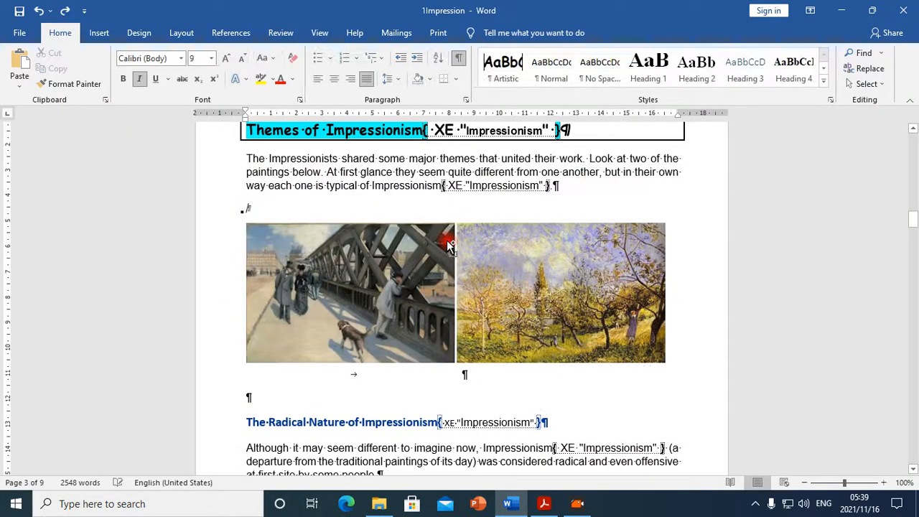
Caption the bridge image "Figure 1 : La Pont de L'Europe" above it and shrink the caption box to one line.
right_click(351, 260)
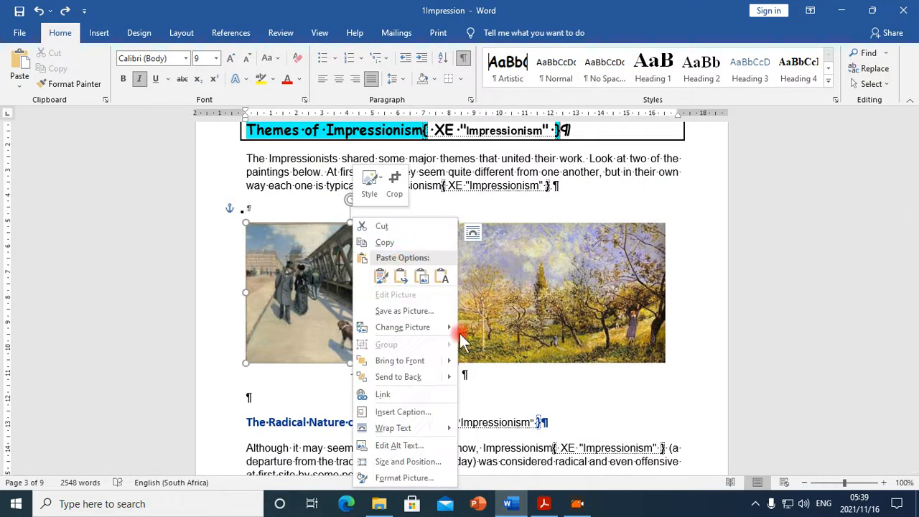
click(406, 410)
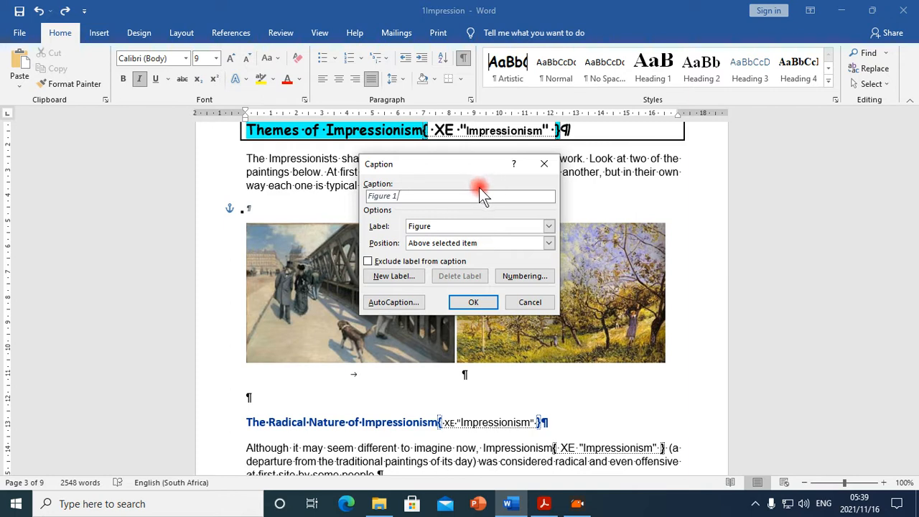
text(:)
text(La Pont de L'Europe)
click(475, 303)
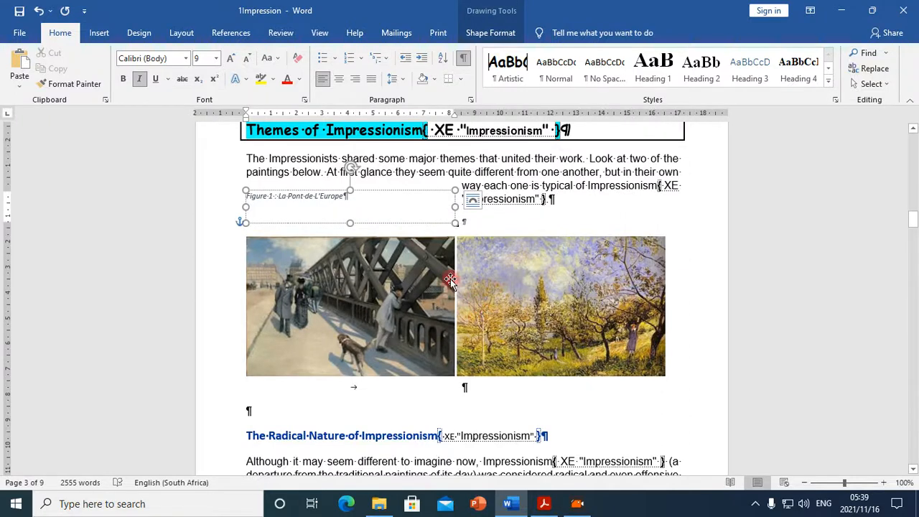
drag(454, 223, 422, 218)
click(425, 206)
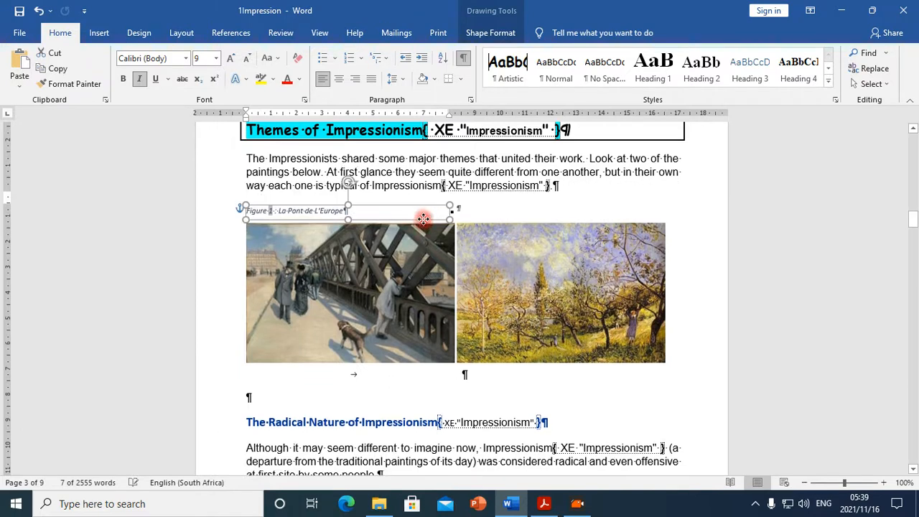
Insert the caption "Figure 2 : A Meadow in Springtime" above the meadow image.
click(534, 280)
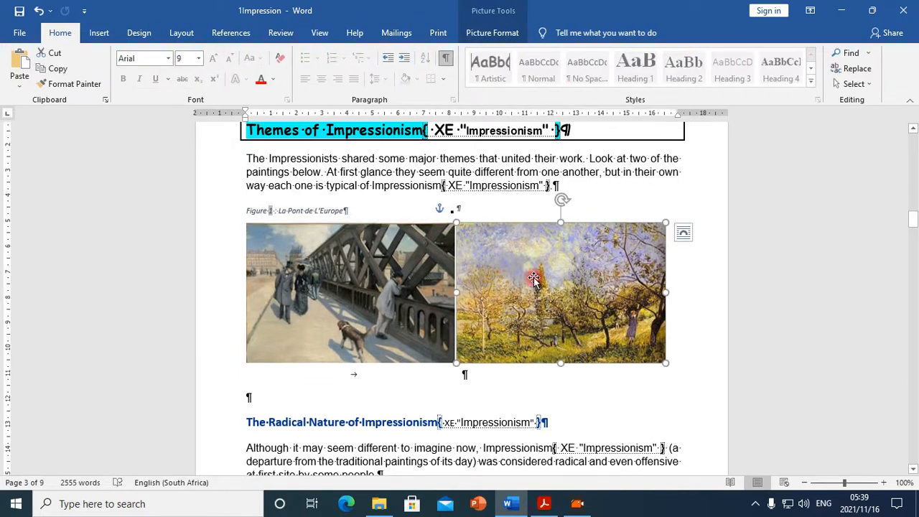
right_click(534, 280)
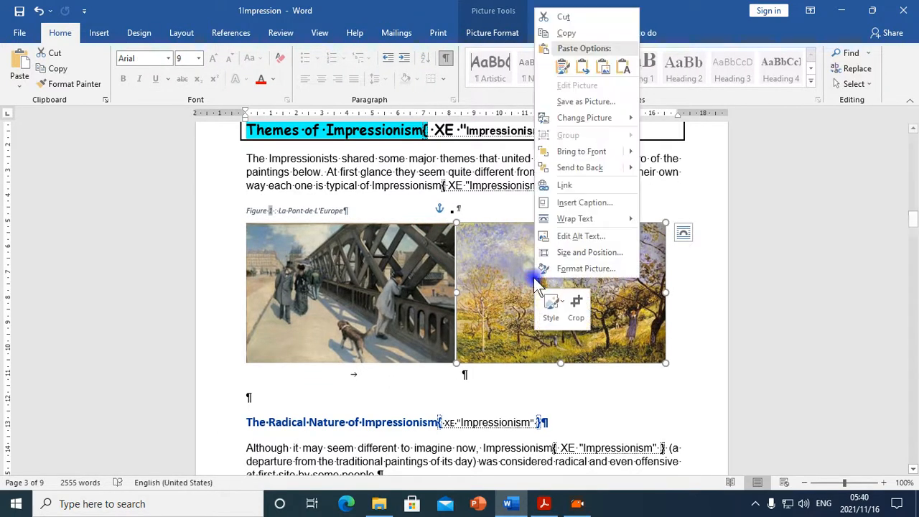
click(593, 204)
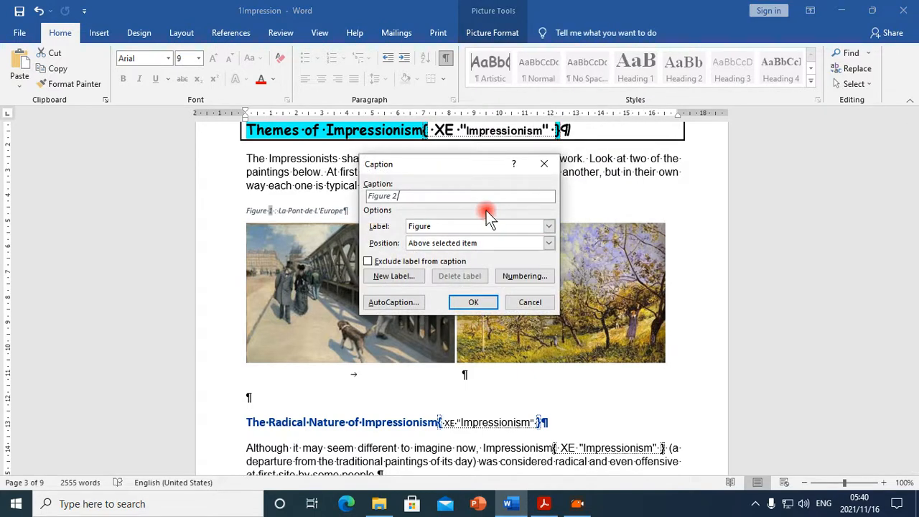
text(: A Meadow in Springtime)
click(462, 304)
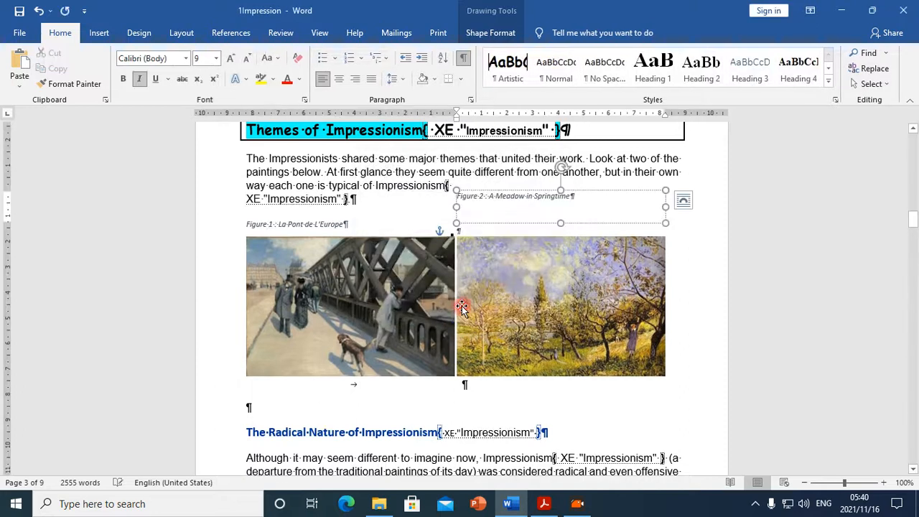
Shrink the Figure 2 caption box to one line and align it with the Figure 1 caption directly above the meadow image.
drag(665, 222, 661, 201)
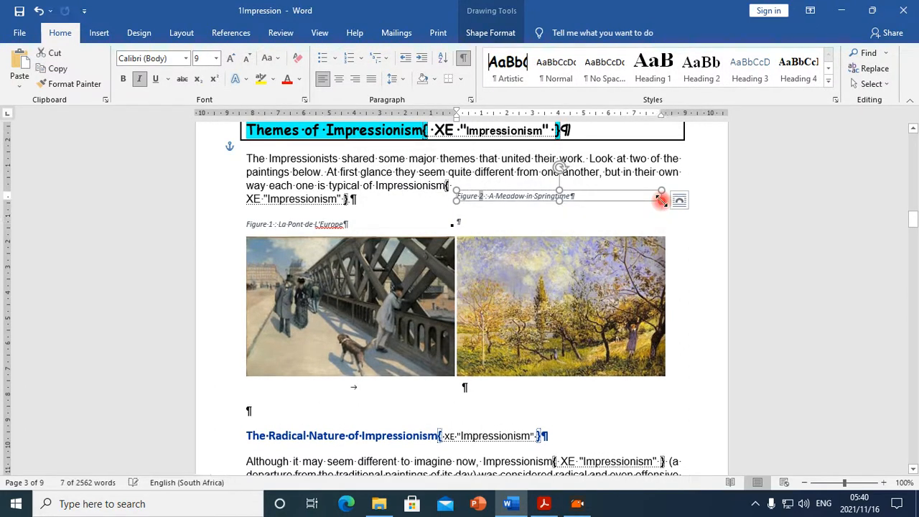
drag(626, 202, 626, 212)
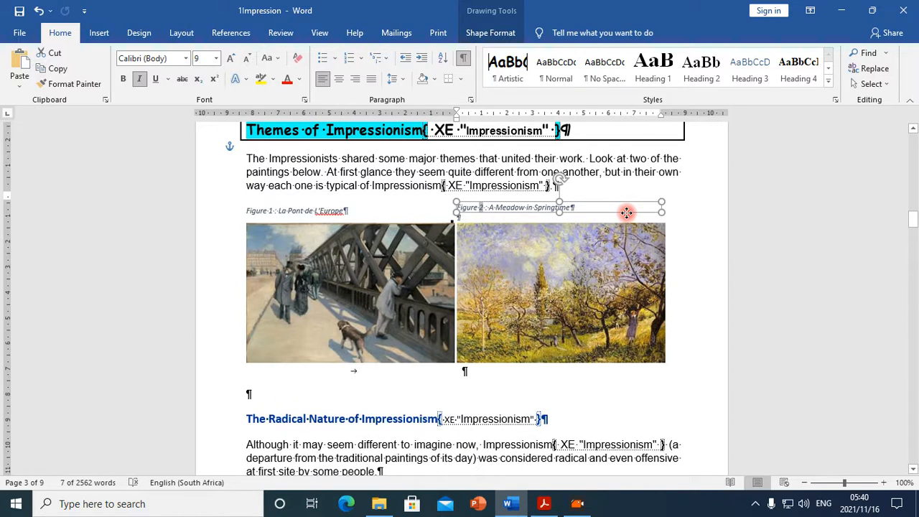
drag(626, 212, 627, 219)
click(534, 341)
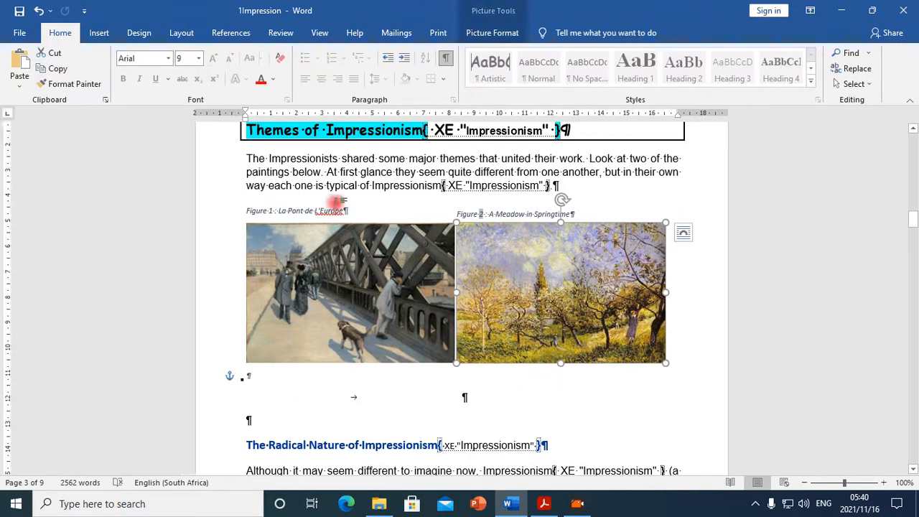
click(335, 211)
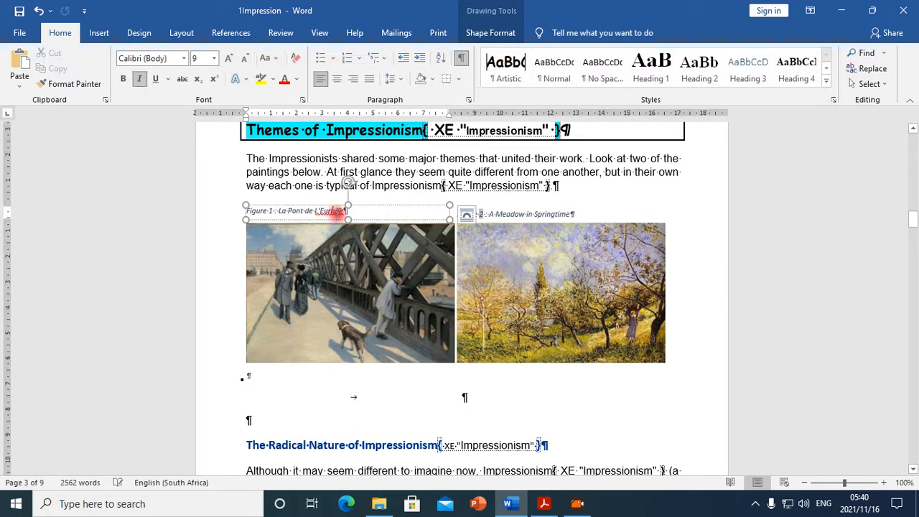
click(524, 213)
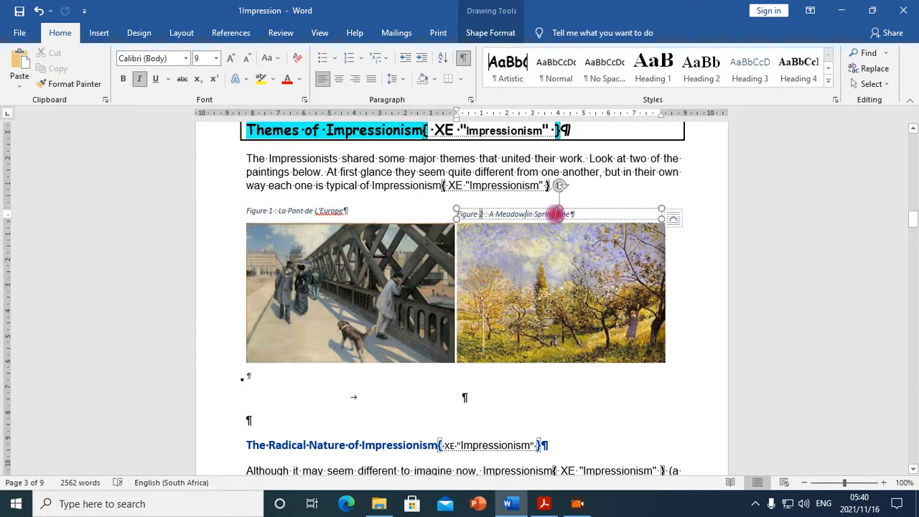
click(662, 208)
drag(662, 208, 660, 204)
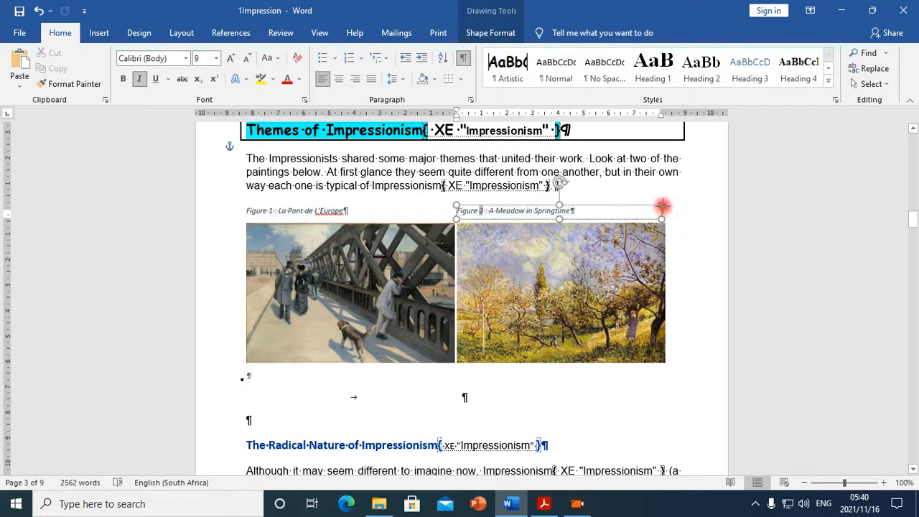
click(584, 263)
Delete the surplus empty paragraphs and tab between the images and the "The Radical Nature of Impressionism" heading.
click(390, 424)
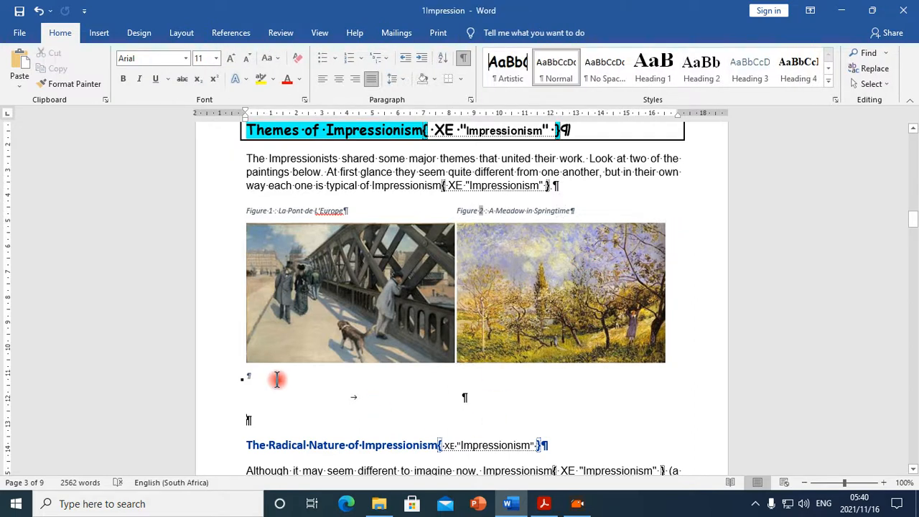
key(BackSpace)
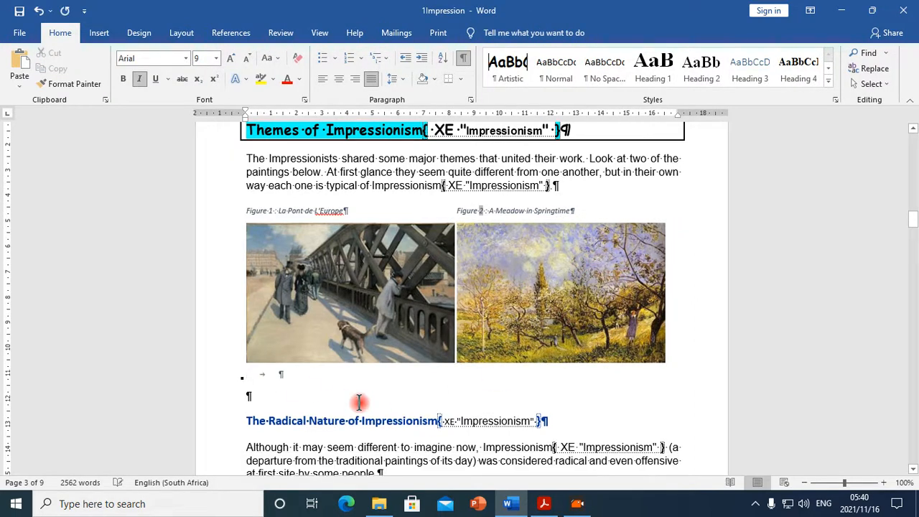
key(Delete)
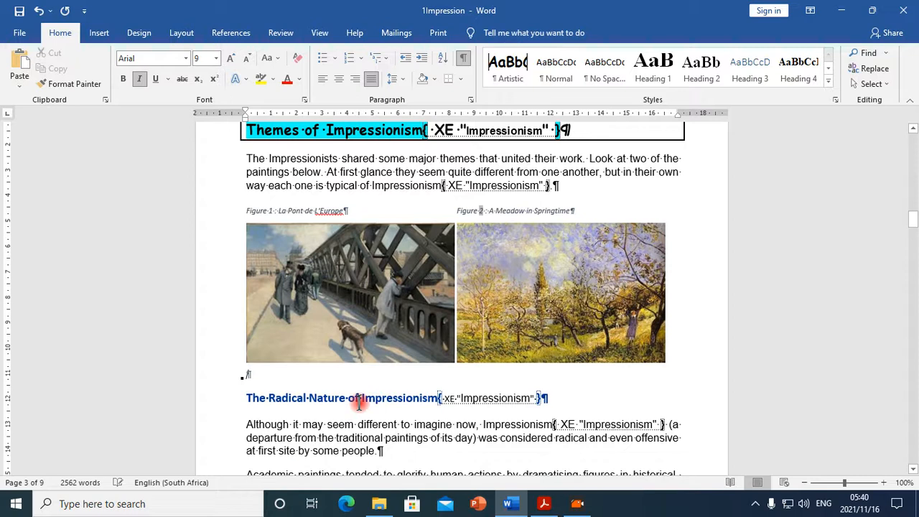
scroll(494, 297, down, 2)
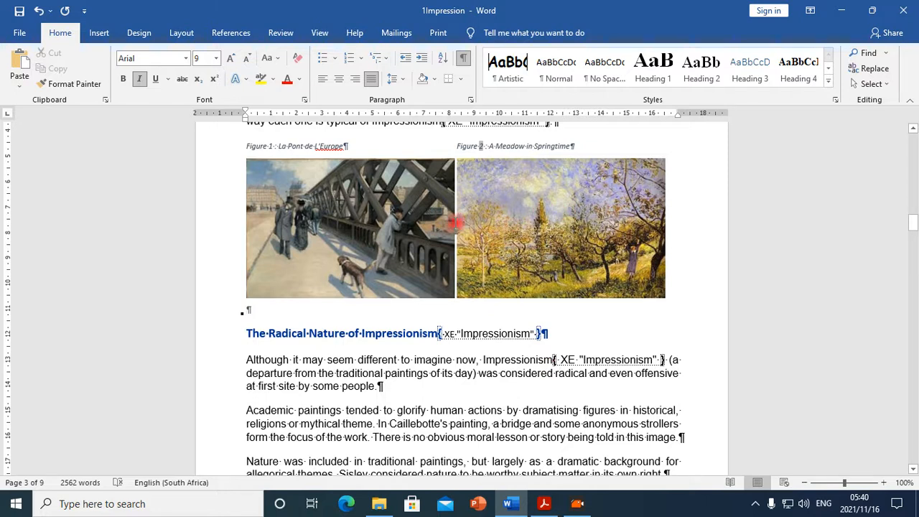
Switch to the exam paper PDF in Acrobat Reader and read the requirements of question 1.9.
click(544, 506)
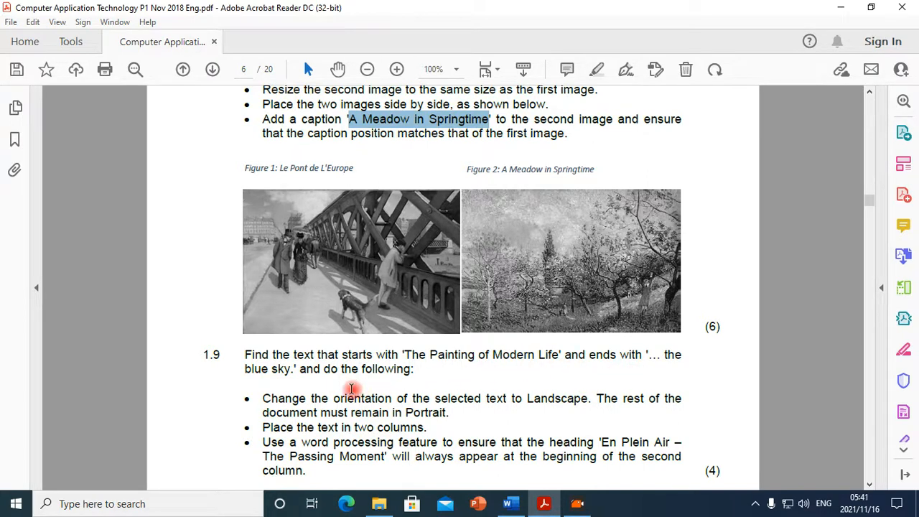
scroll(359, 380, down, 2)
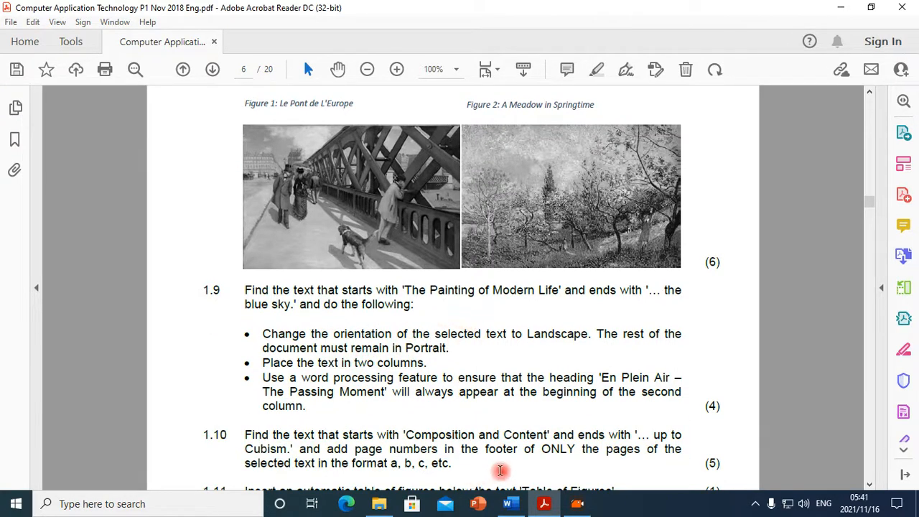
Switch to the Word document and locate the passage from the heading "The Painting of Modern Life" to "the blue sky.".
mouse_move(511, 506)
click(491, 435)
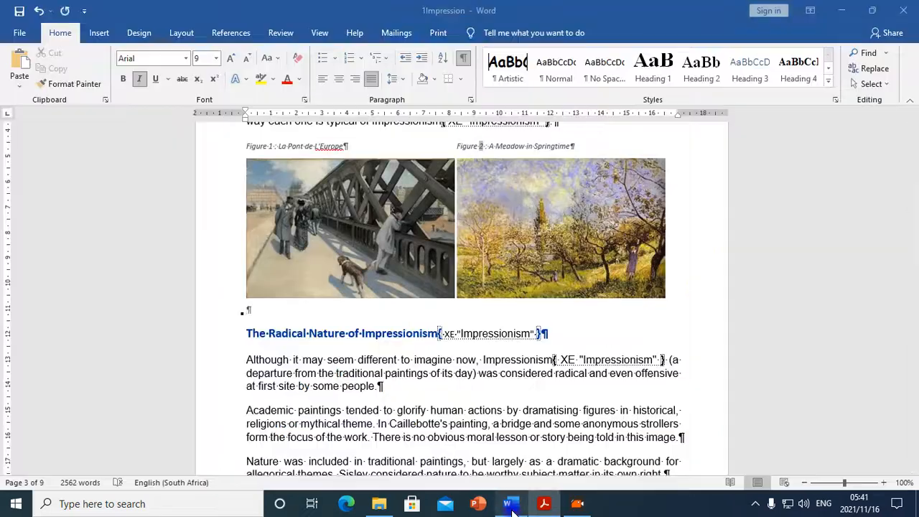
scroll(490, 436, down, 5)
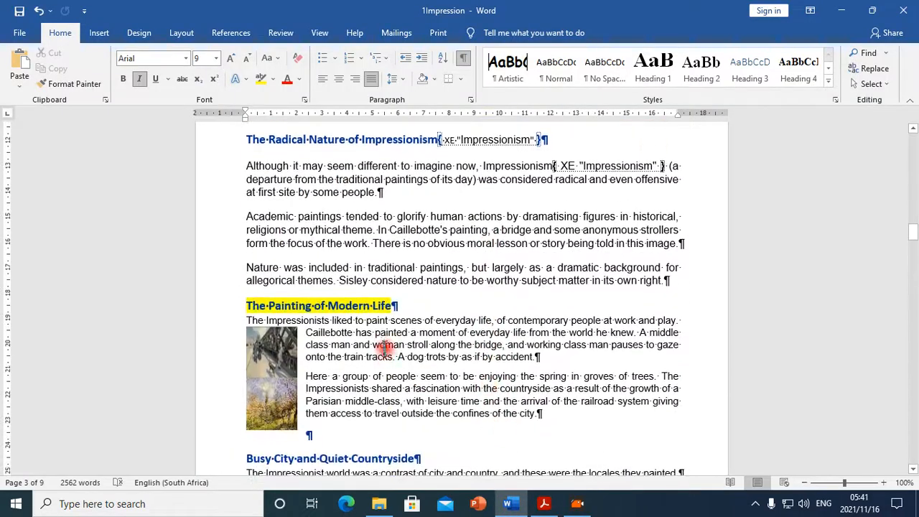
scroll(376, 332, down, 1)
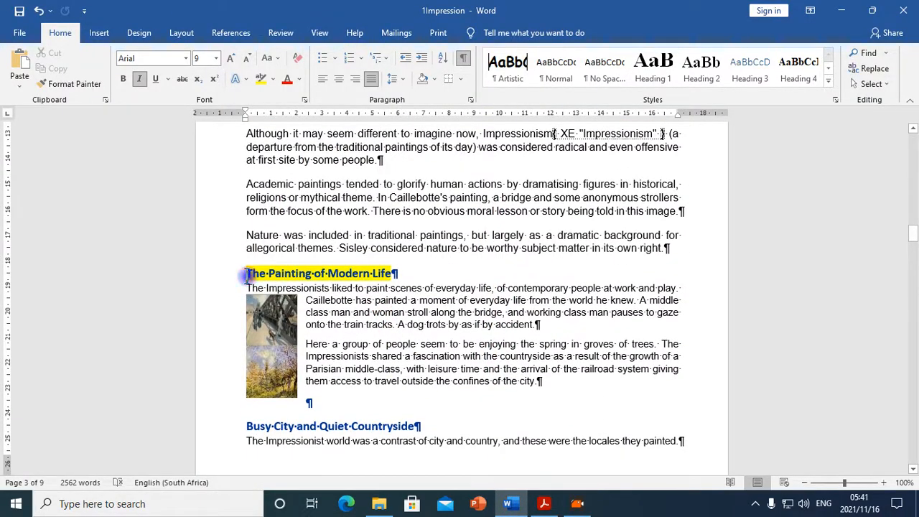
triple_click(419, 275)
scroll(447, 354, down, 11)
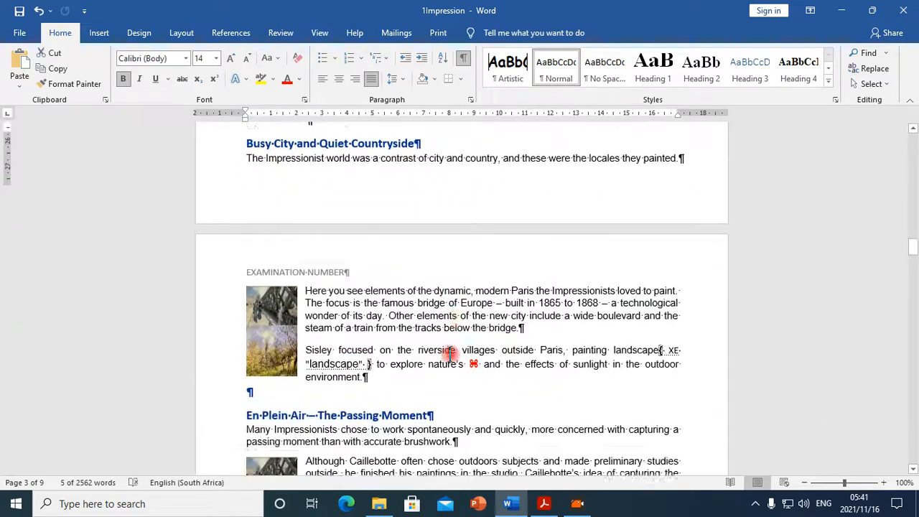
scroll(450, 353, down, 7)
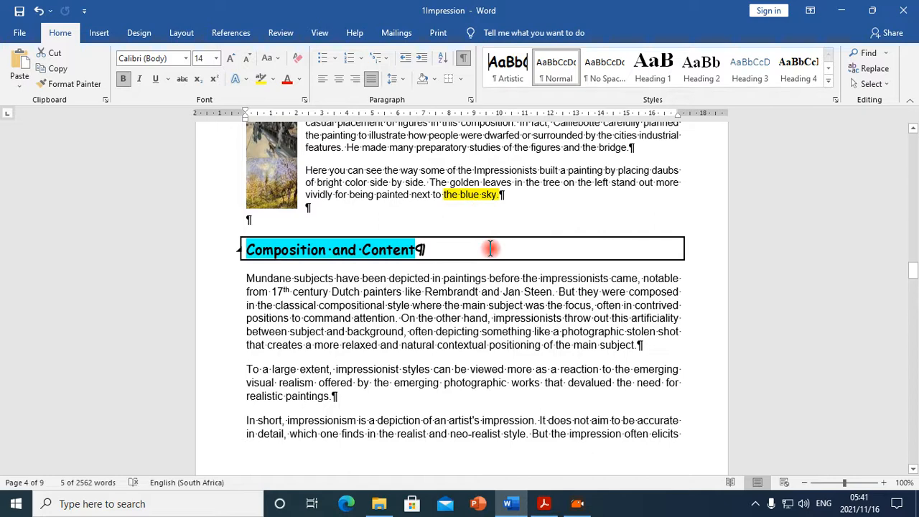
scroll(490, 247, up, 6)
scroll(489, 247, up, 10)
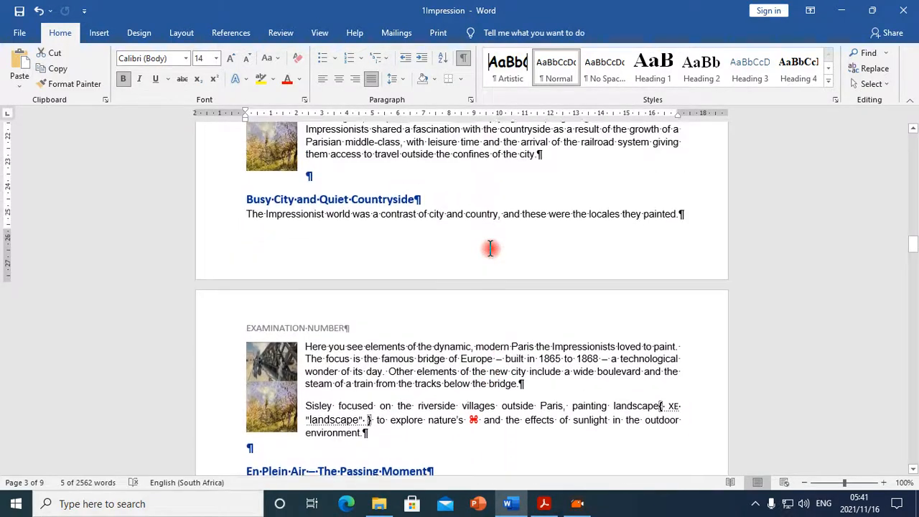
scroll(489, 247, up, 4)
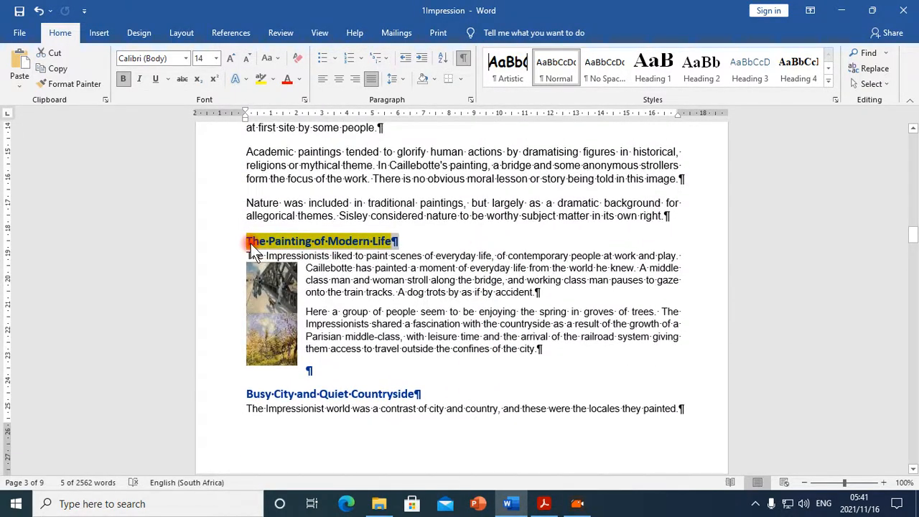
Recheck the orientation and column instructions of question 1.9 in the exam PDF and return to the Word document.
click(544, 503)
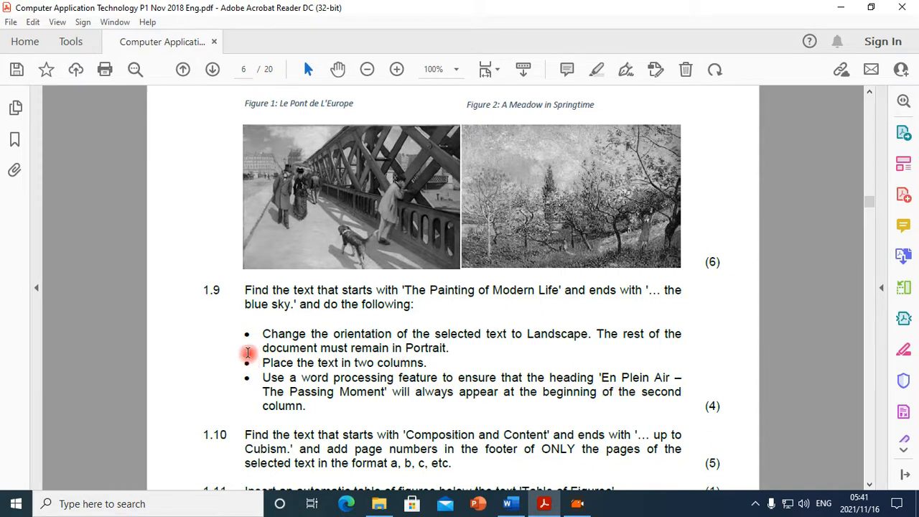
click(511, 504)
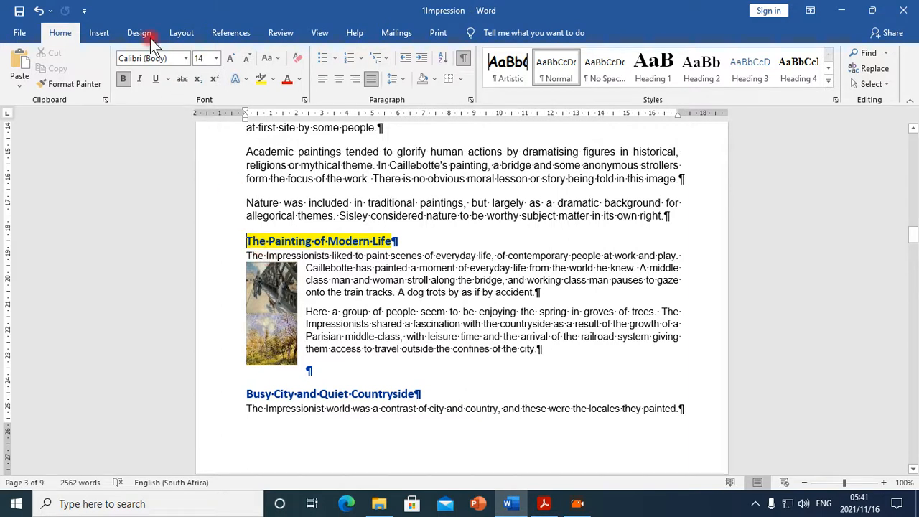
Change the page orientation to Landscape from the heading "The Painting of Modern Life" with the scope This point forward.
click(182, 33)
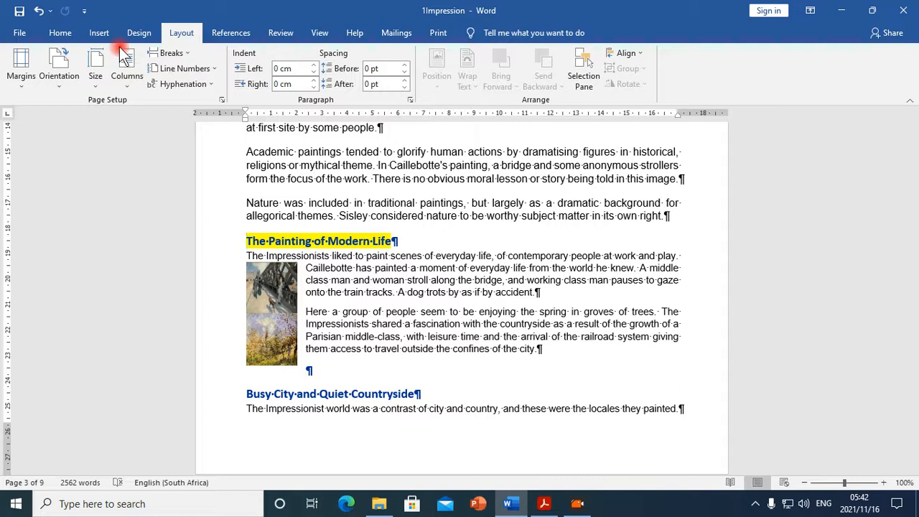
click(54, 90)
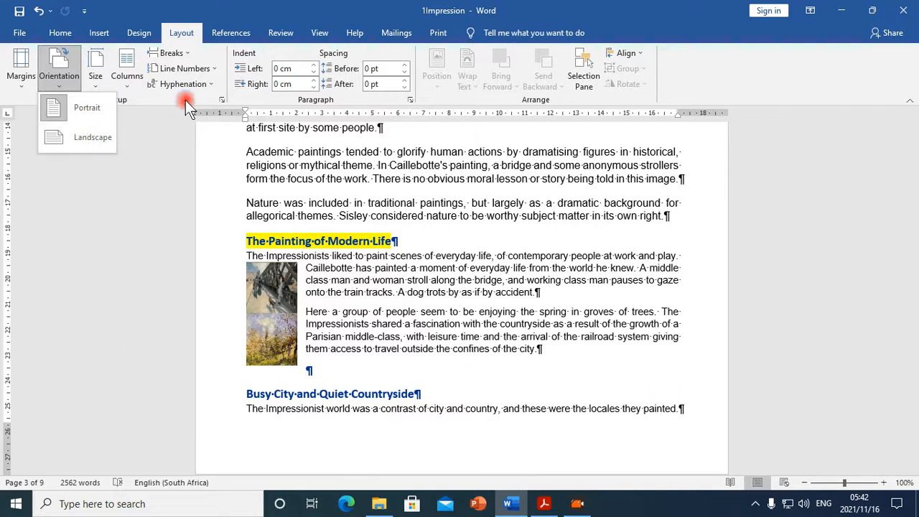
click(144, 96)
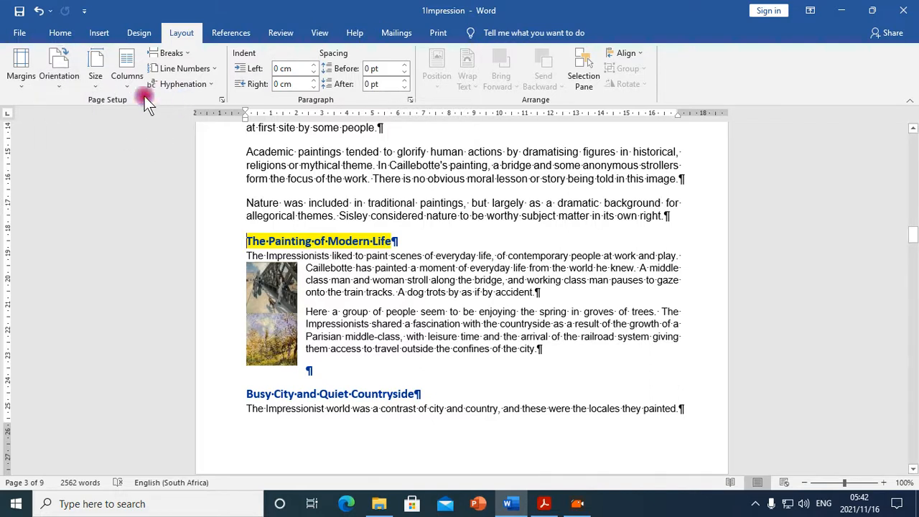
click(223, 98)
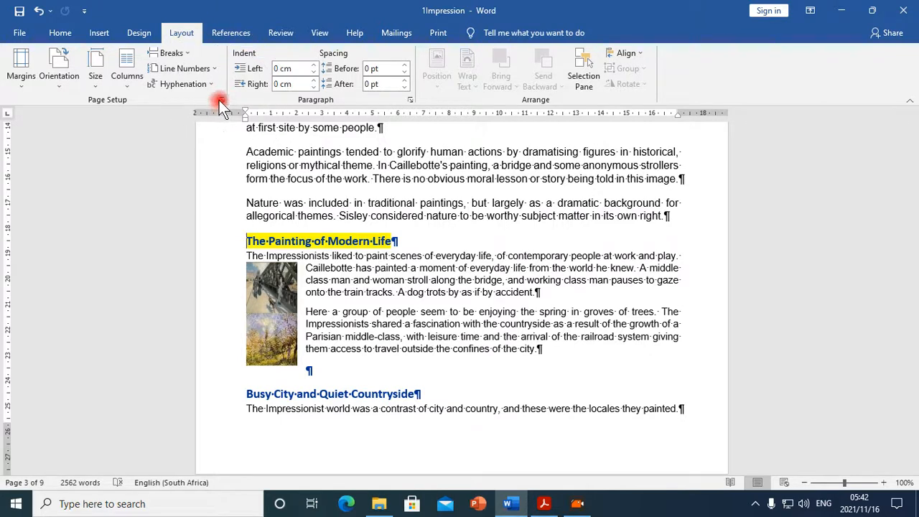
click(224, 100)
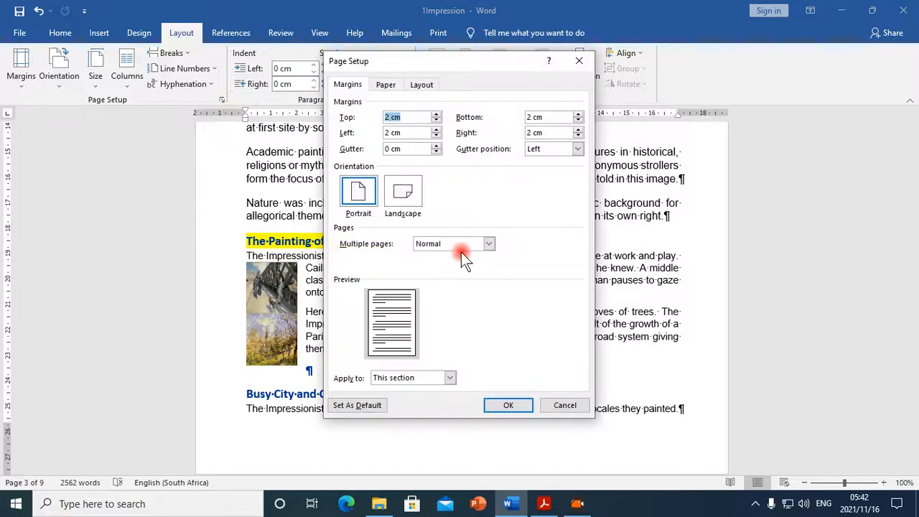
click(405, 204)
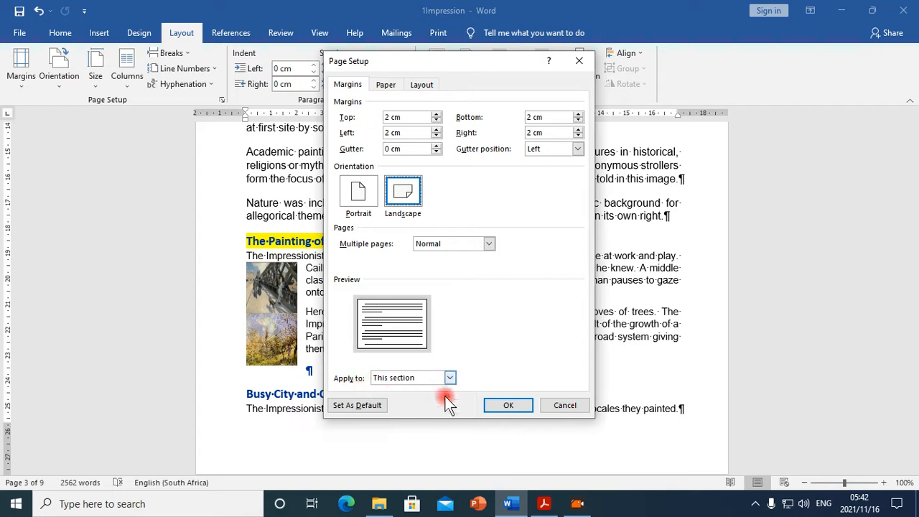
click(450, 378)
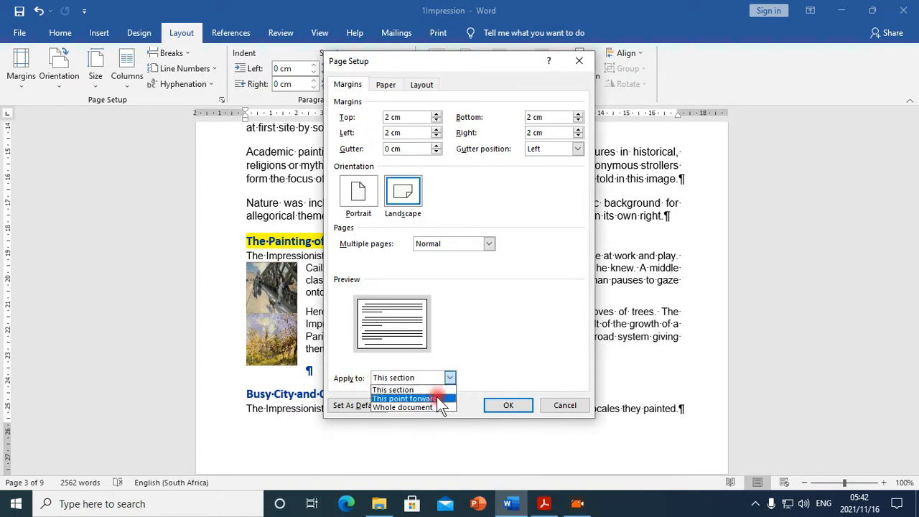
click(437, 398)
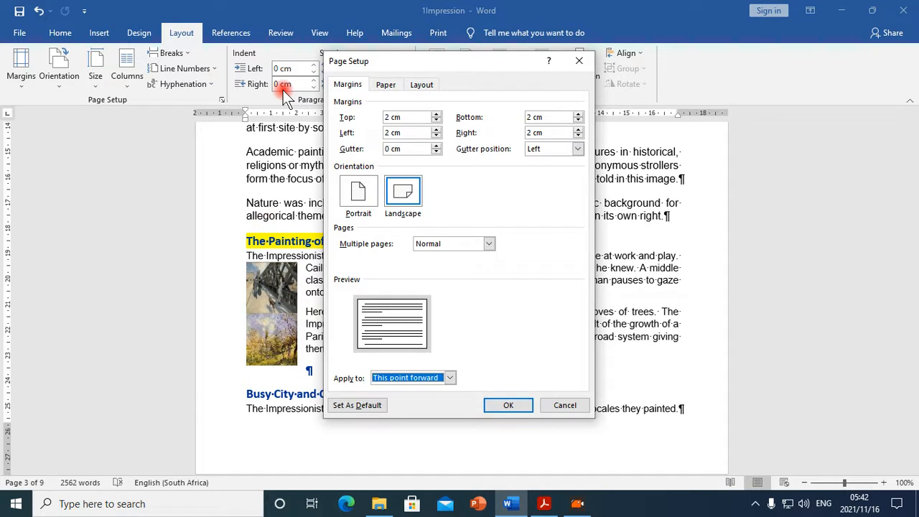
click(509, 405)
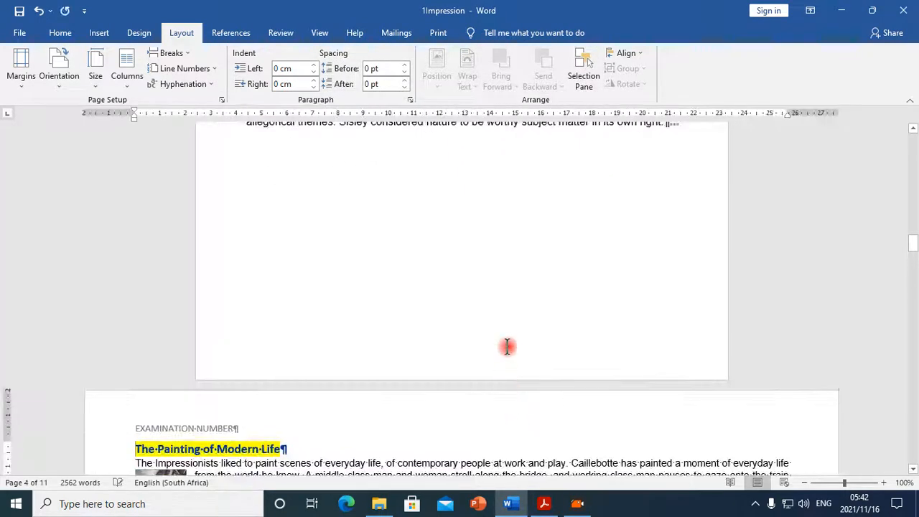
Check the page orientation before the heading "The Painting of Modern Life" and on the pages that follow it.
scroll(438, 330, down, 3)
scroll(459, 317, up, 5)
scroll(459, 317, up, 4)
scroll(462, 315, down, 10)
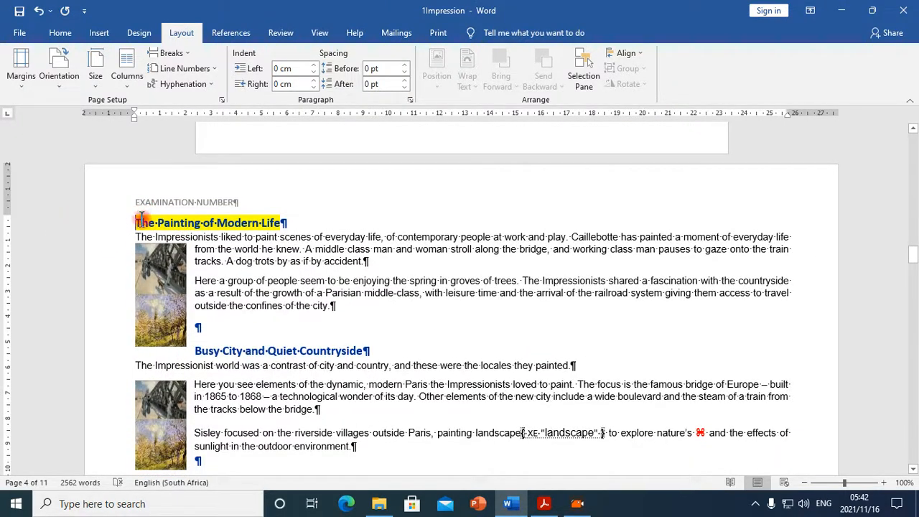
scroll(316, 305, down, 12)
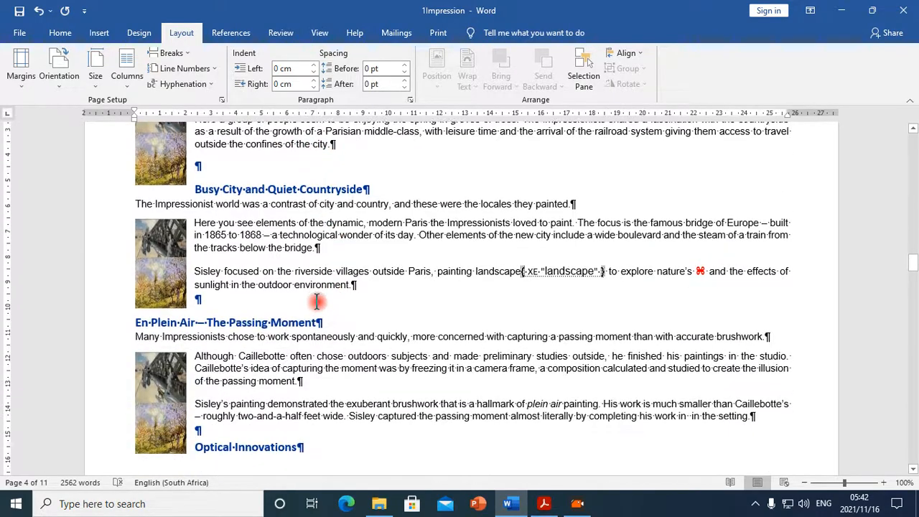
scroll(326, 309, down, 20)
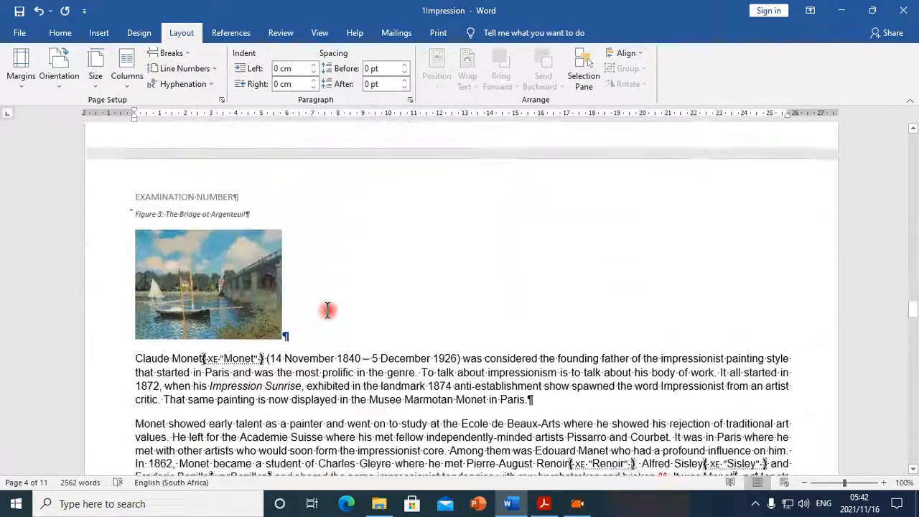
scroll(328, 316, down, 19)
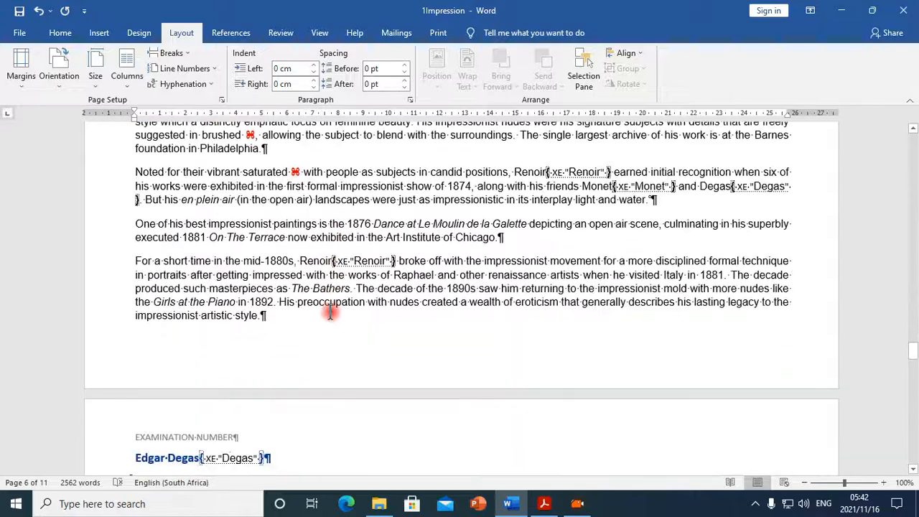
Change the page orientation to Portrait after "the blue sky." with the scope This point forward.
scroll(332, 310, up, 7)
scroll(334, 310, up, 20)
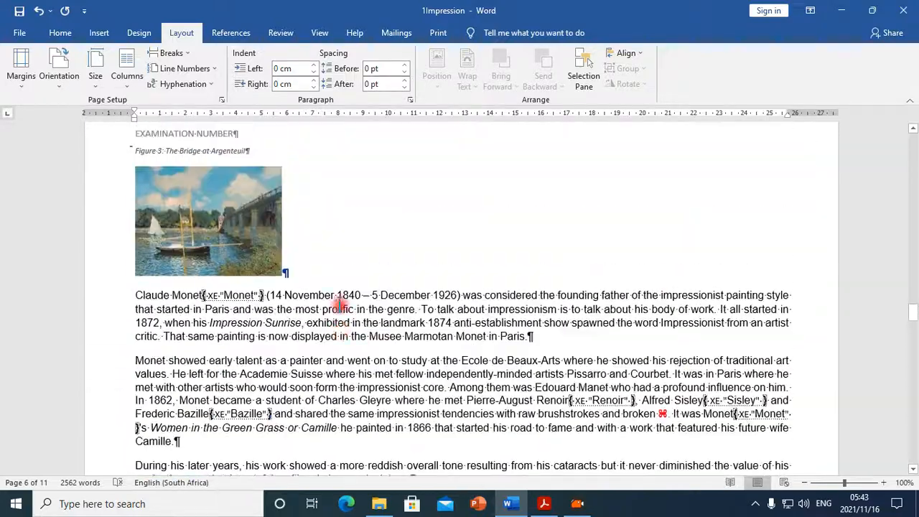
scroll(343, 310, up, 6)
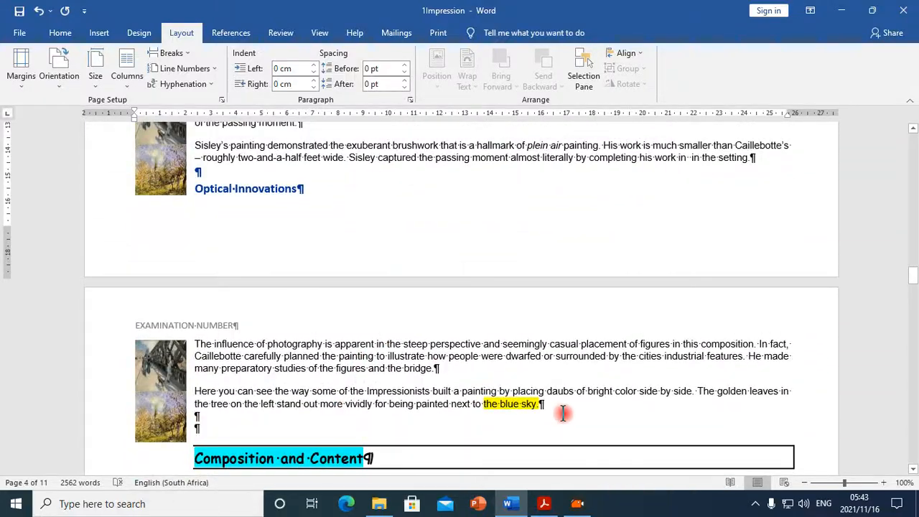
click(563, 408)
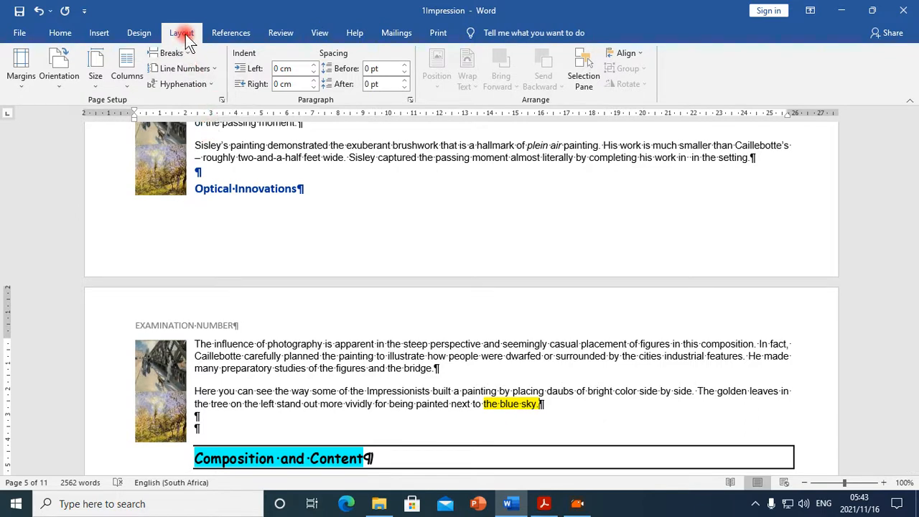
click(221, 102)
click(358, 191)
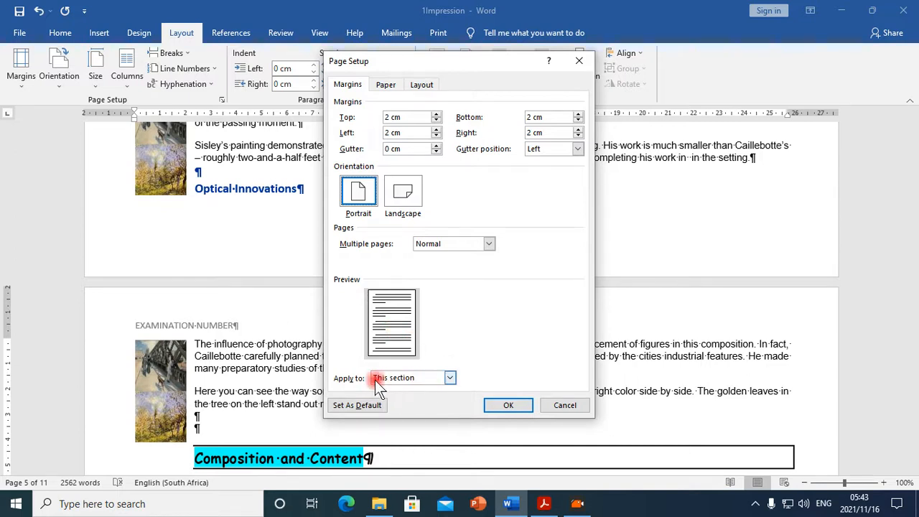
click(449, 376)
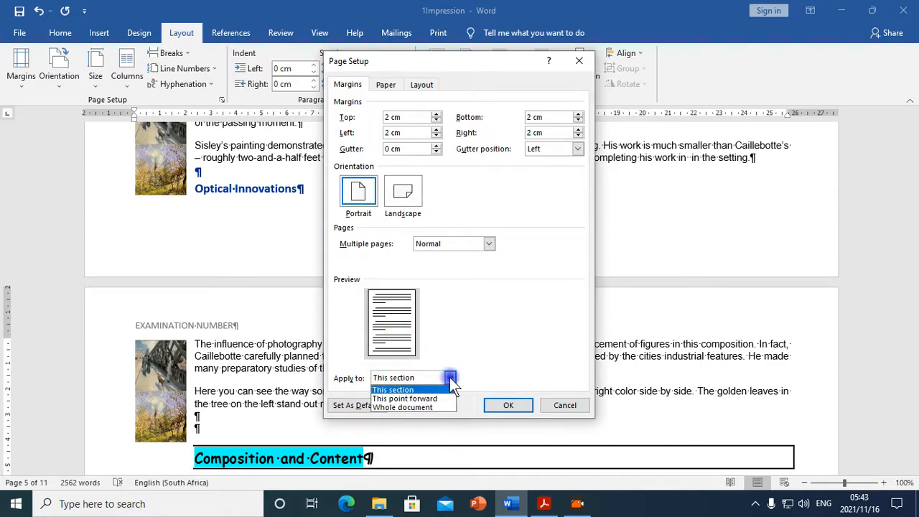
click(439, 397)
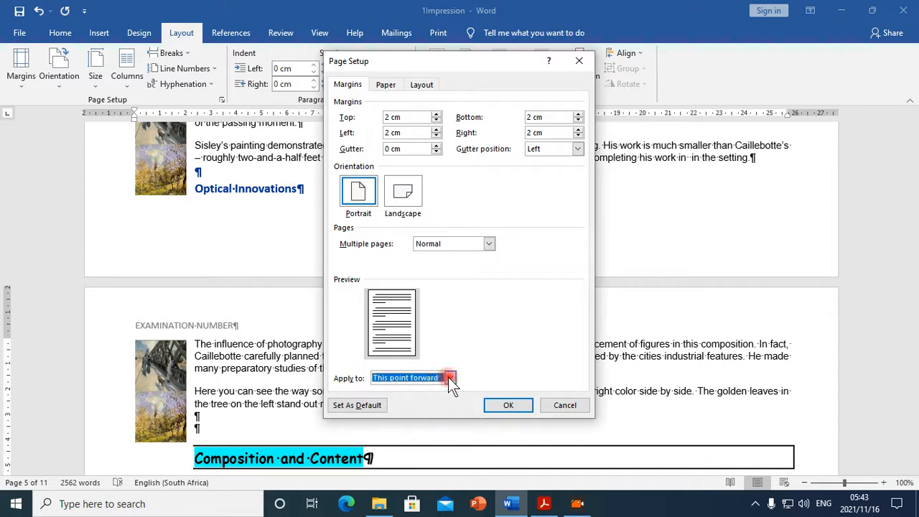
click(501, 404)
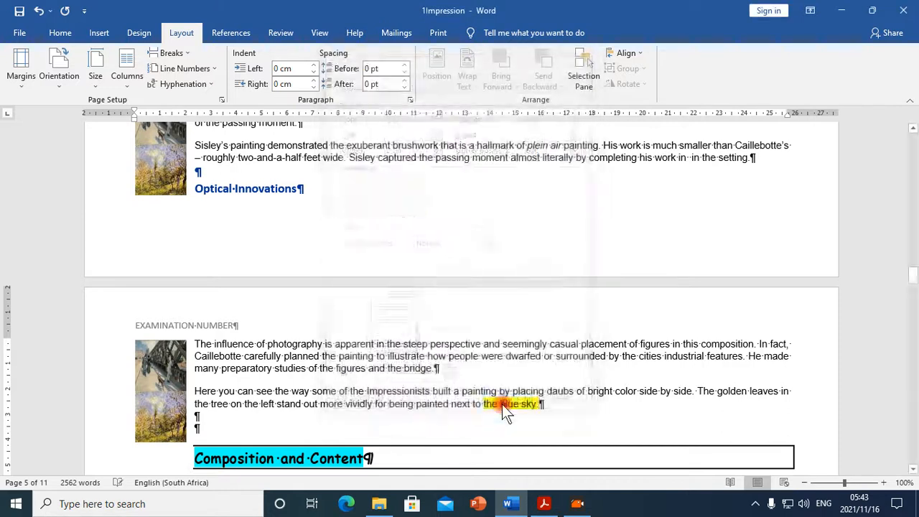
Review the orientation of the pages around the passage, then recheck question 1.9 in the exam PDF and return to the Word document.
scroll(494, 406, up, 8)
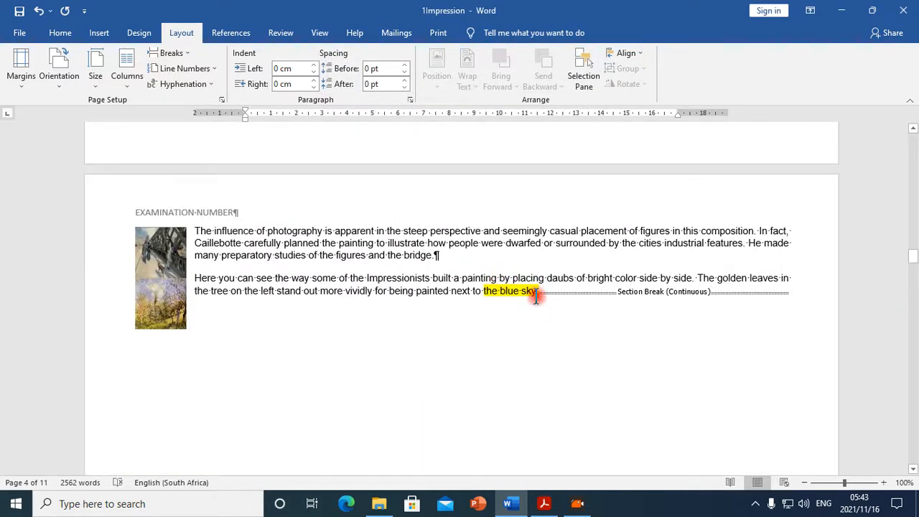
scroll(535, 296, up, 15)
scroll(199, 311, up, 3)
scroll(206, 338, down, 15)
scroll(406, 366, down, 12)
scroll(356, 329, down, 10)
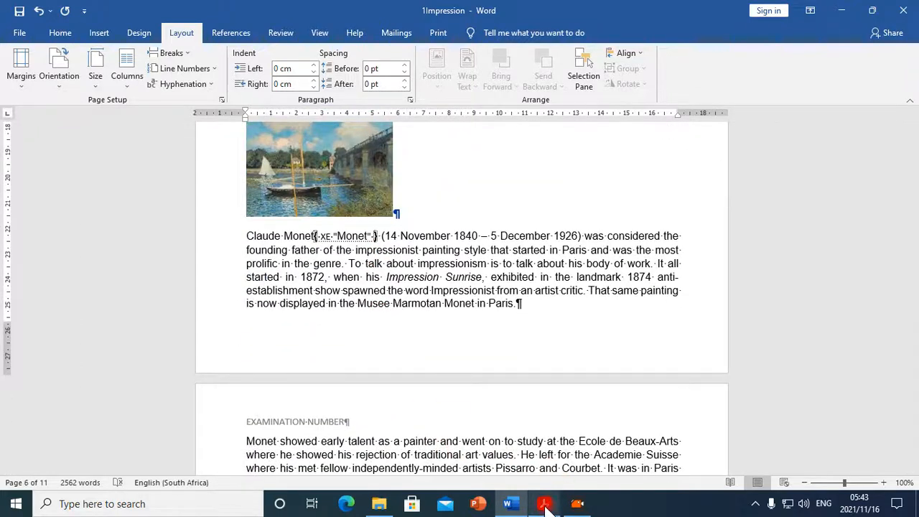
click(544, 505)
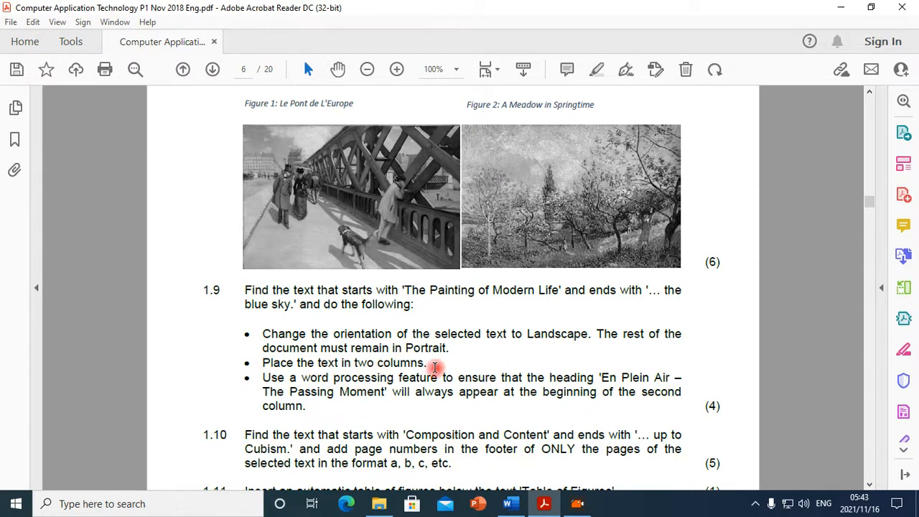
click(507, 504)
Select the whole landscape passage from the heading "The Painting of Modern Life" to "the blue sky.".
scroll(537, 373, up, 20)
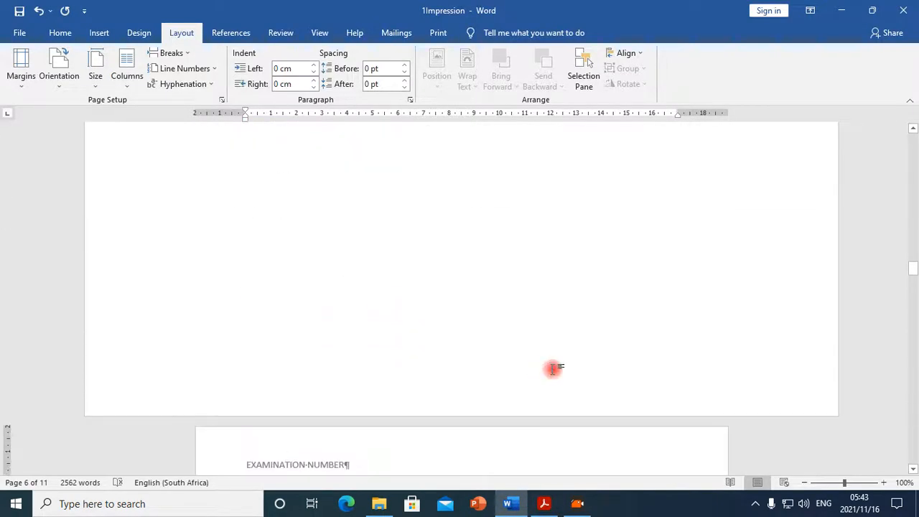
scroll(553, 368, up, 5)
drag(538, 424, 269, 206)
mouse_move(255, 164)
mouse_down()
mouse_move(231, 93)
mouse_move(198, 395)
mouse_move(119, 379)
mouse_up()
scroll(478, 421, down, 8)
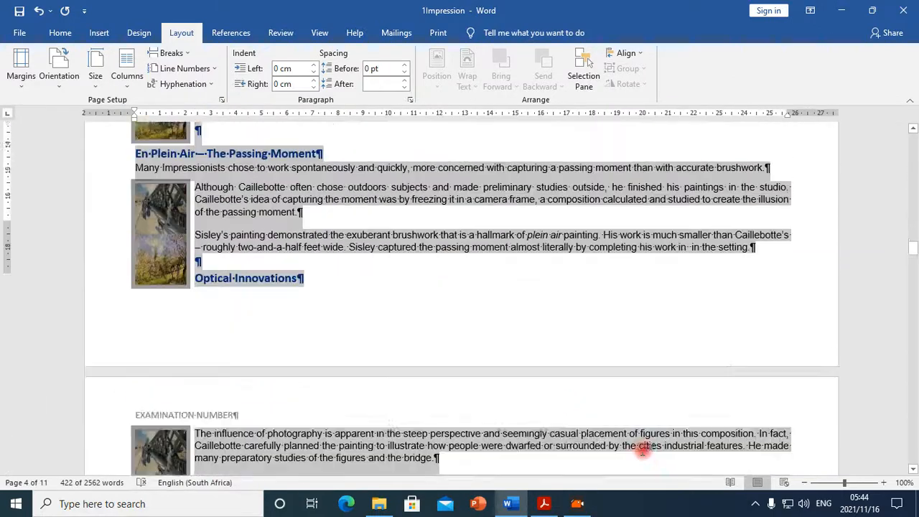
scroll(642, 449, down, 10)
scroll(640, 446, up, 3)
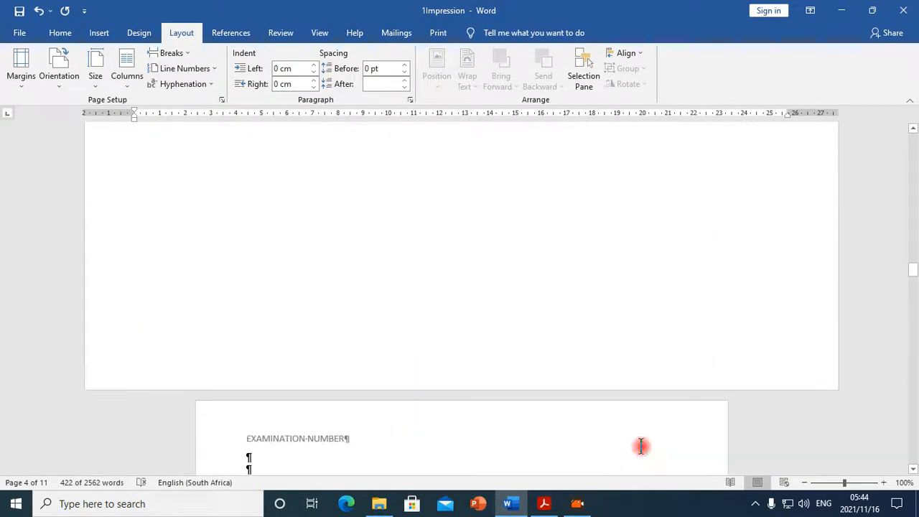
scroll(632, 437, up, 6)
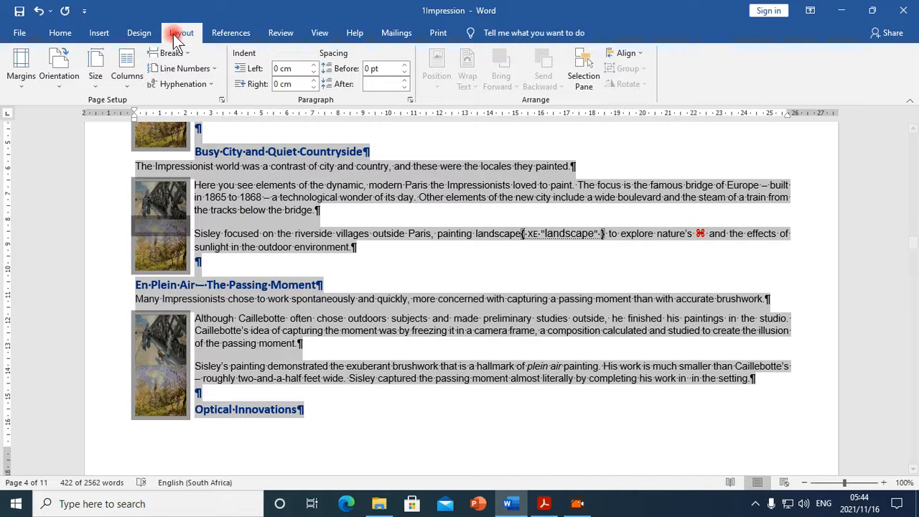
Format the selected passage in two columns of equal width, applied to the selected sections.
double_click(181, 32)
click(182, 32)
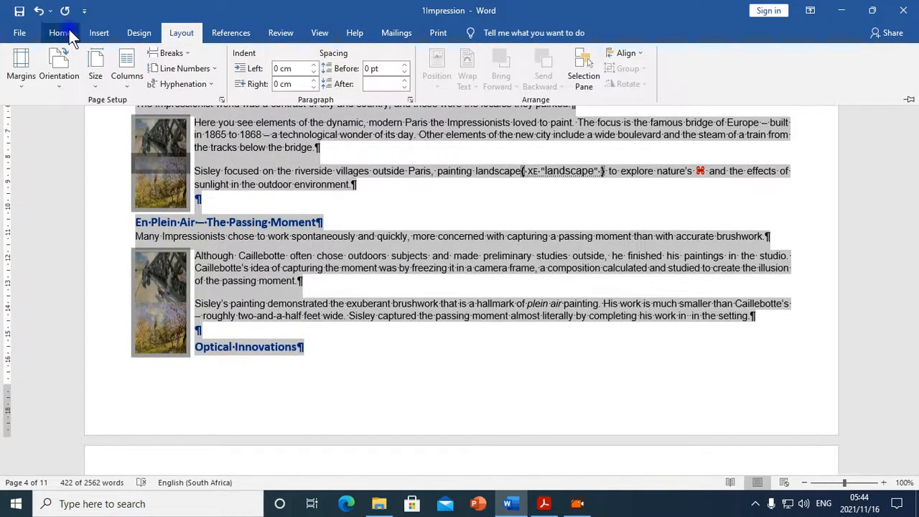
click(69, 29)
click(180, 35)
click(128, 79)
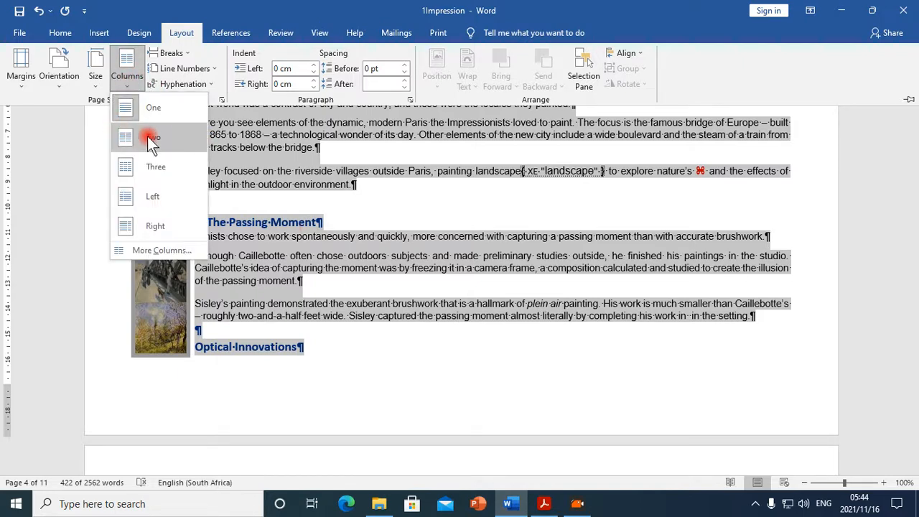
click(153, 250)
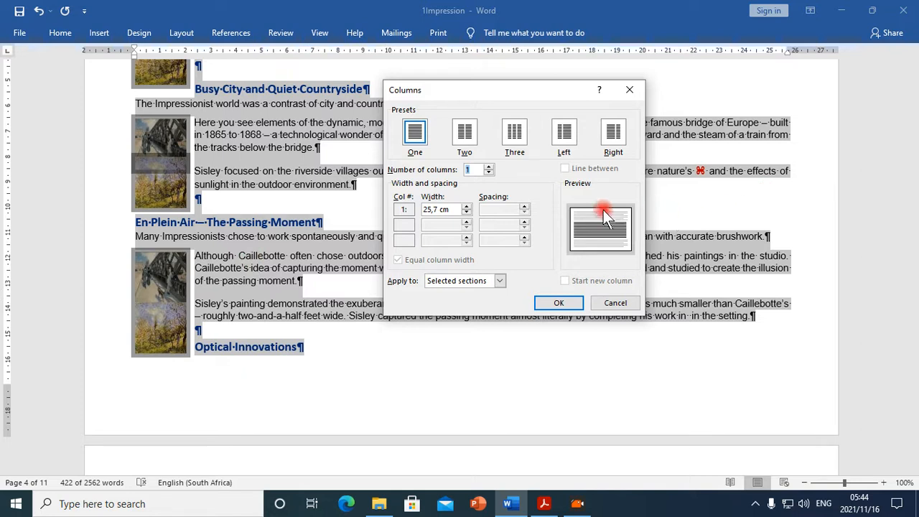
click(466, 132)
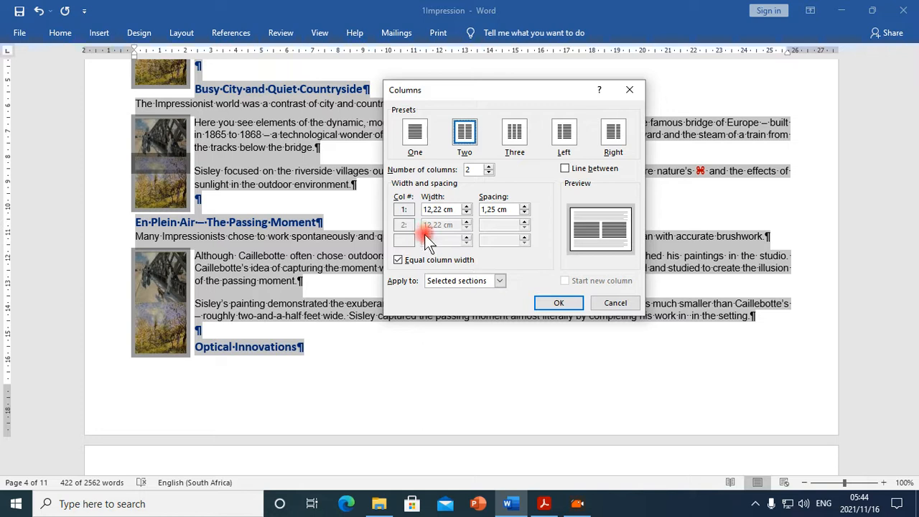
click(500, 281)
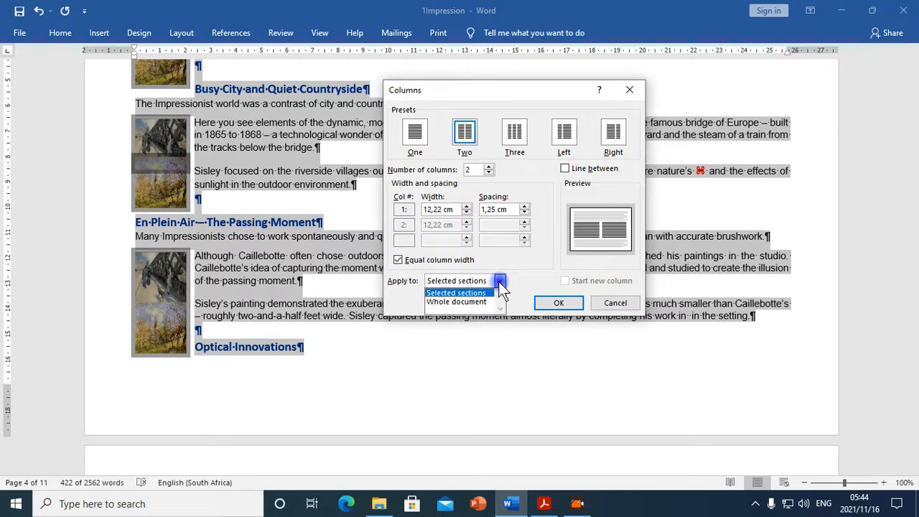
click(500, 283)
click(500, 281)
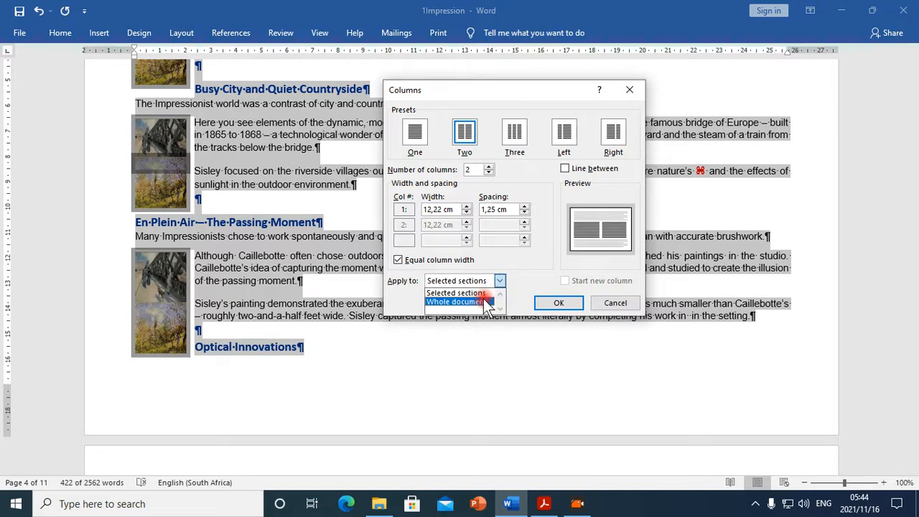
click(501, 282)
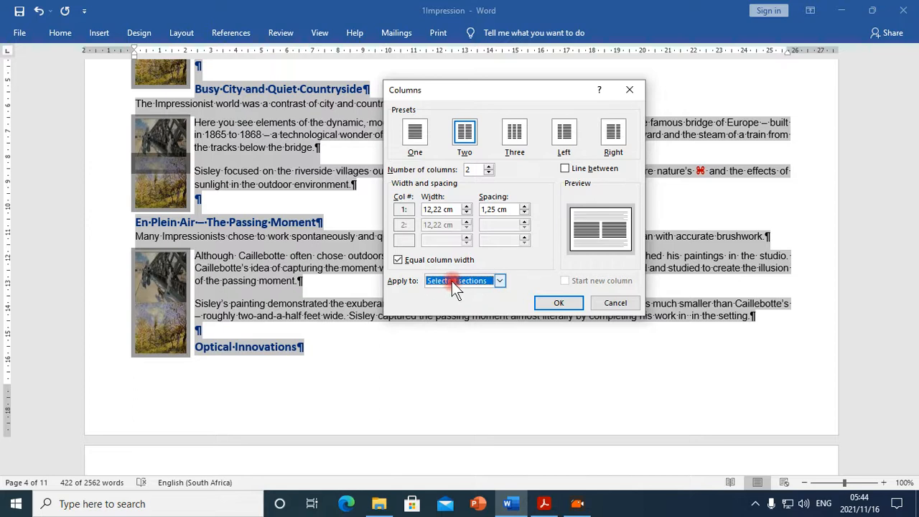
click(553, 306)
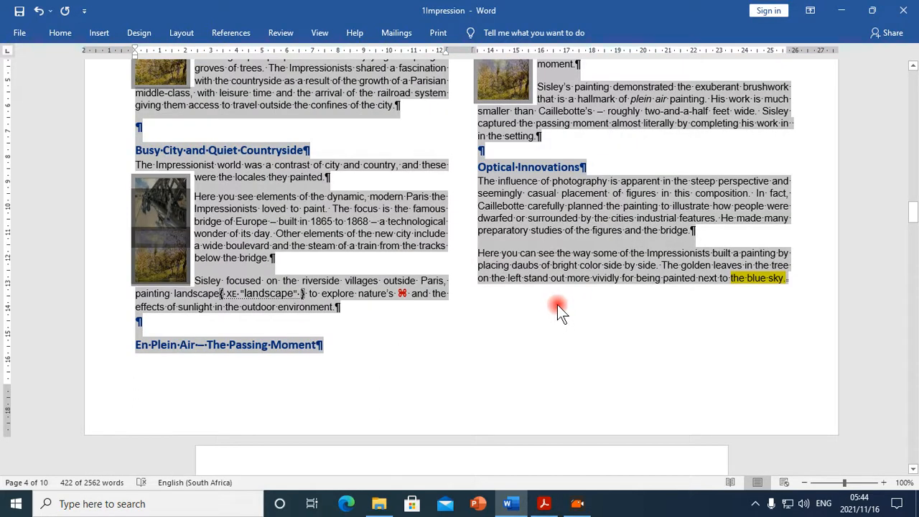
Check how the two-column landscape passage and the portrait page after it are laid out.
scroll(557, 305, down, 5)
scroll(558, 299, up, 4)
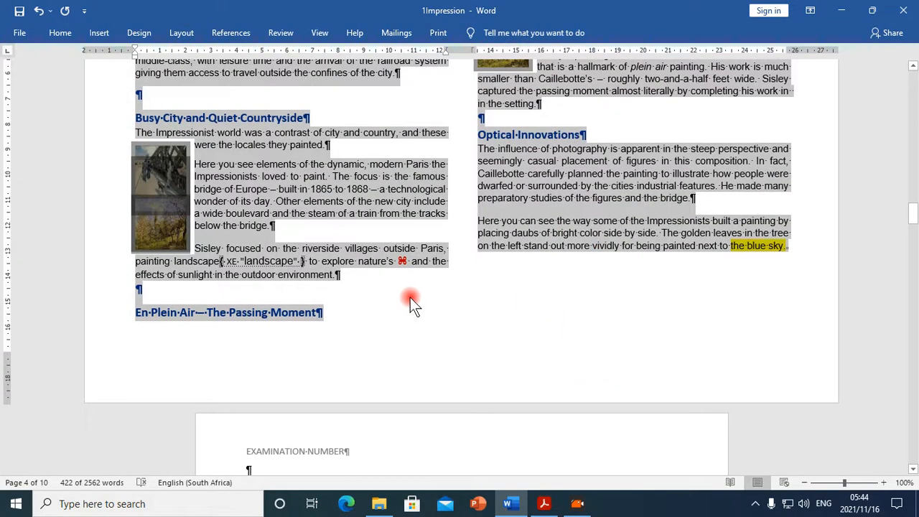
scroll(410, 297, down, 5)
scroll(417, 294, up, 2)
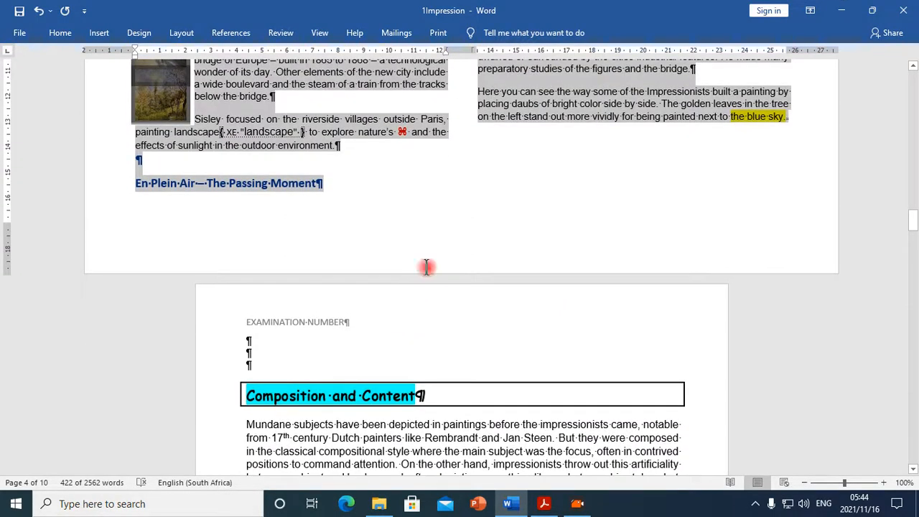
scroll(531, 177, up, 10)
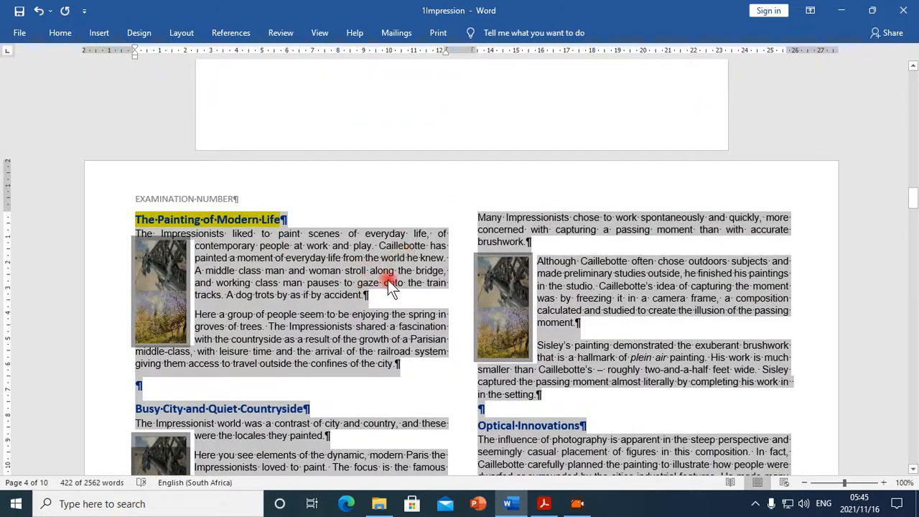
scroll(560, 296, down, 8)
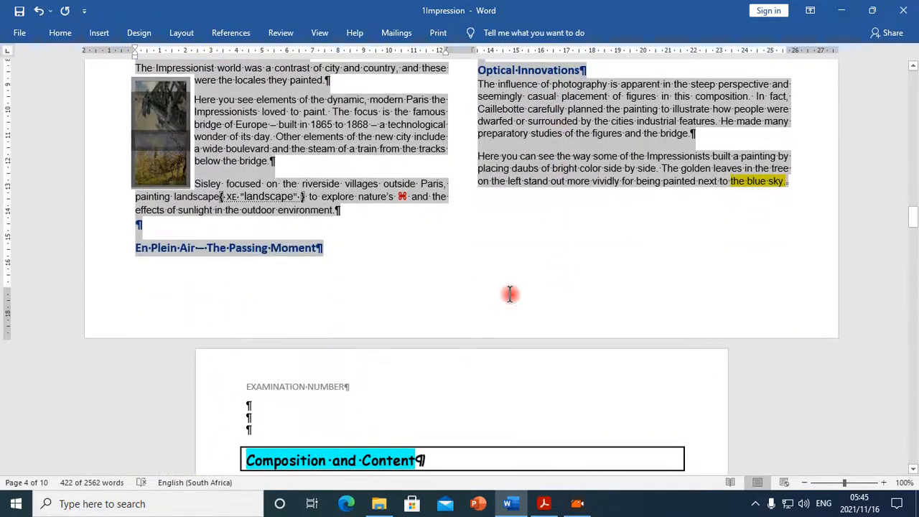
Recheck in the exam PDF which heading must start the second column, then return to the Word document.
click(141, 247)
click(543, 503)
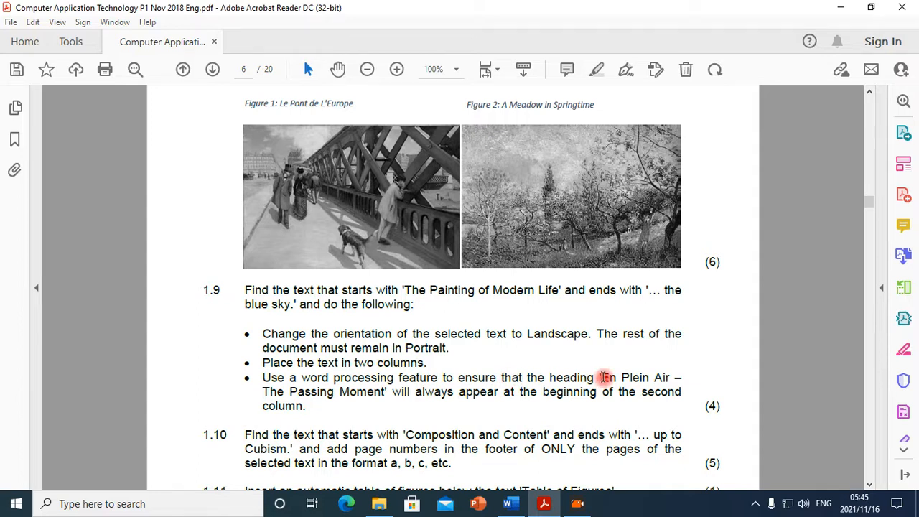
drag(602, 377, 682, 380)
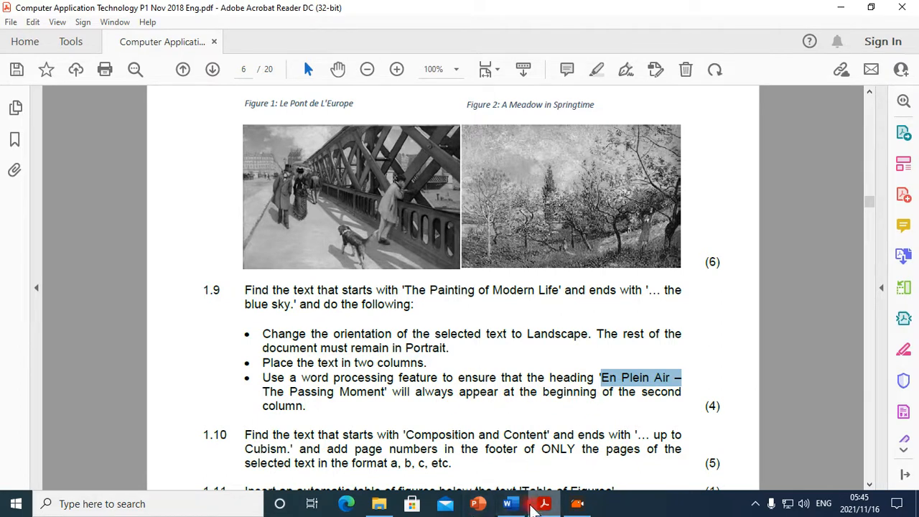
click(510, 503)
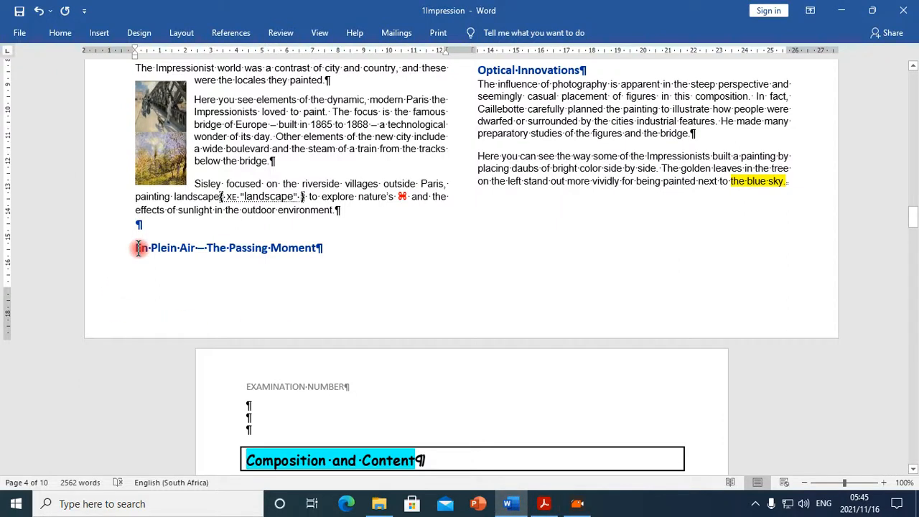
Try to insert a column break at the empty paragraph above the heading "Busy City and Quiet Countryside".
text(E)
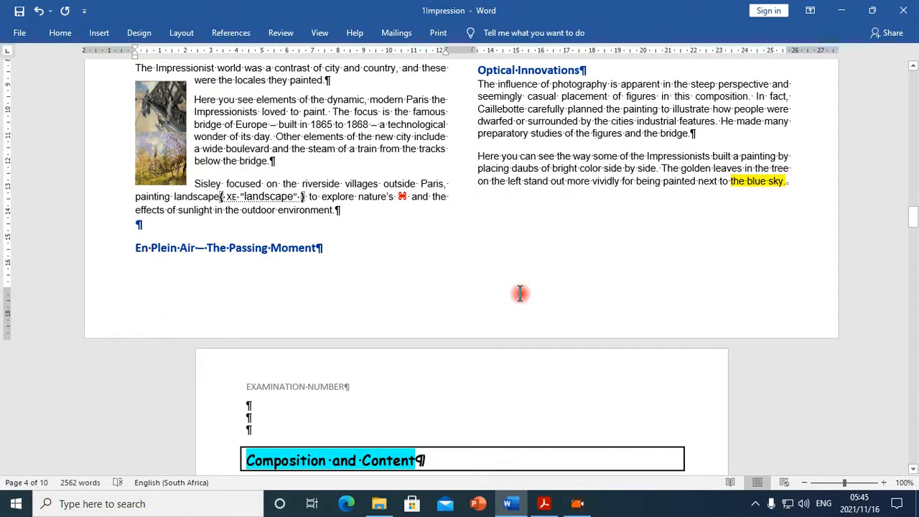
scroll(521, 294, up, 4)
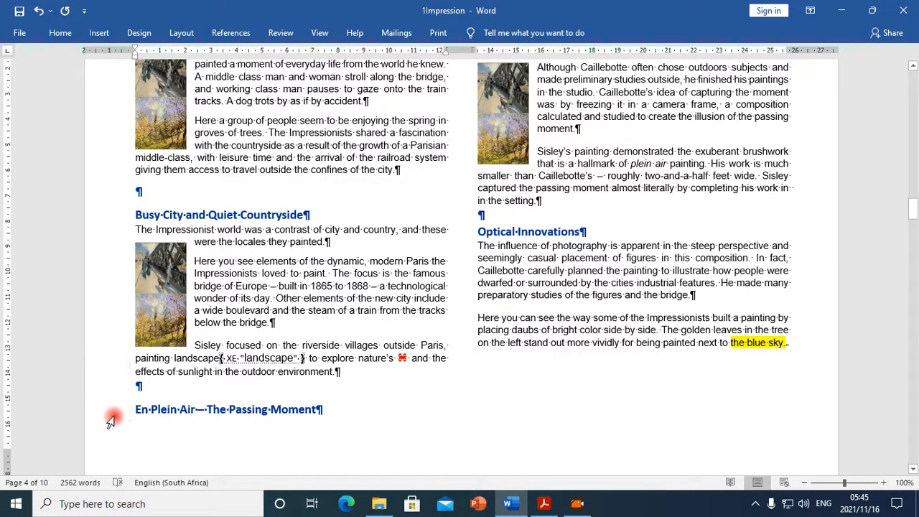
click(226, 34)
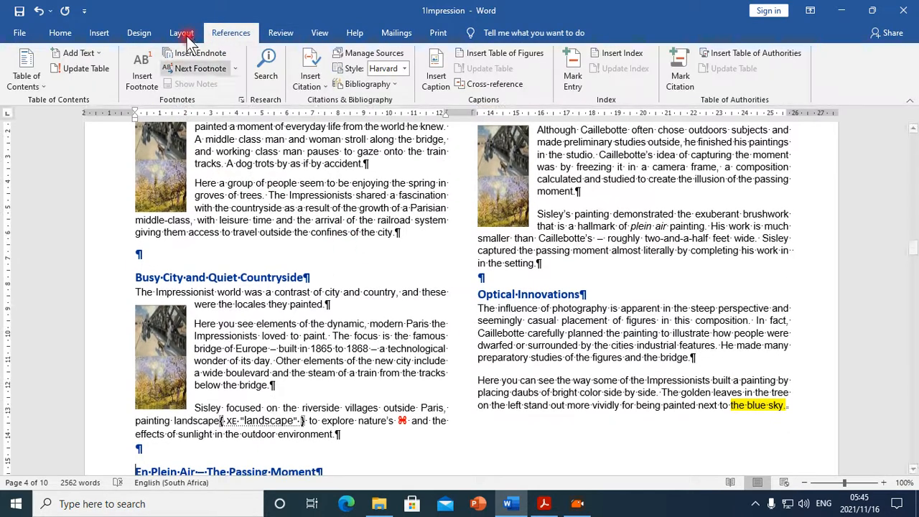
click(188, 34)
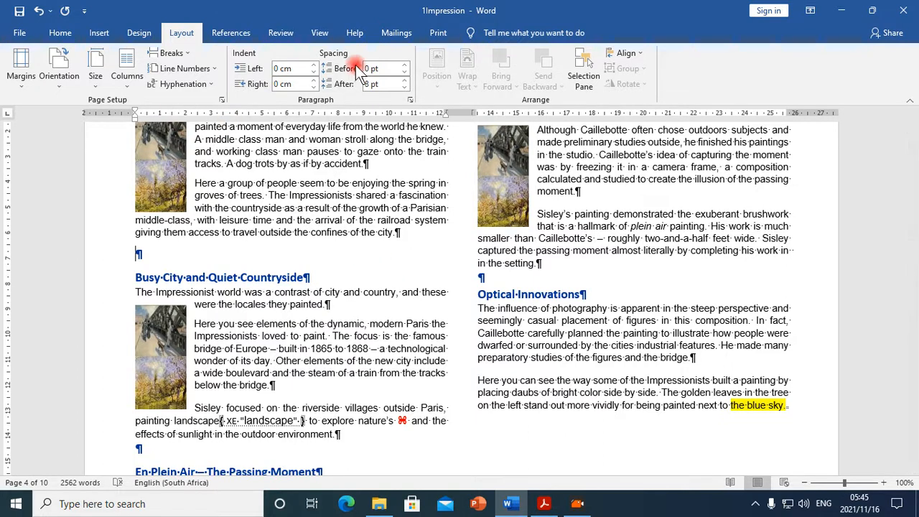
click(190, 53)
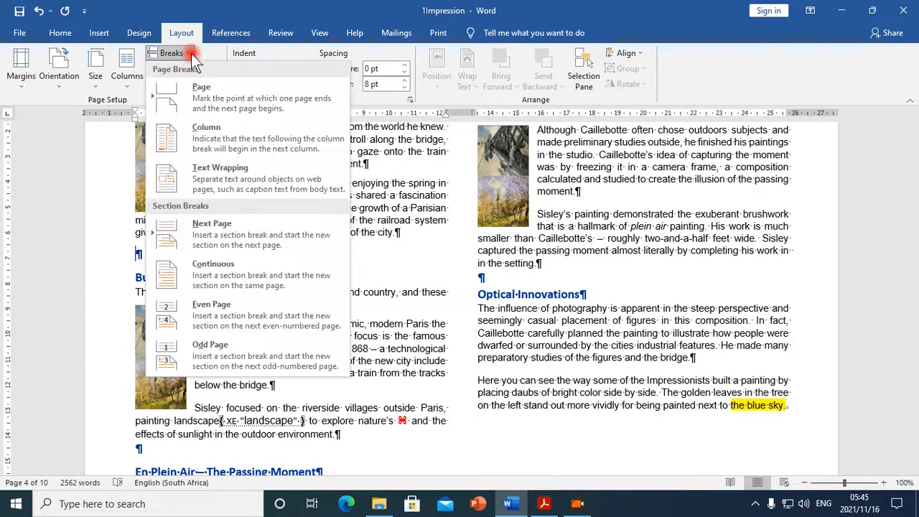
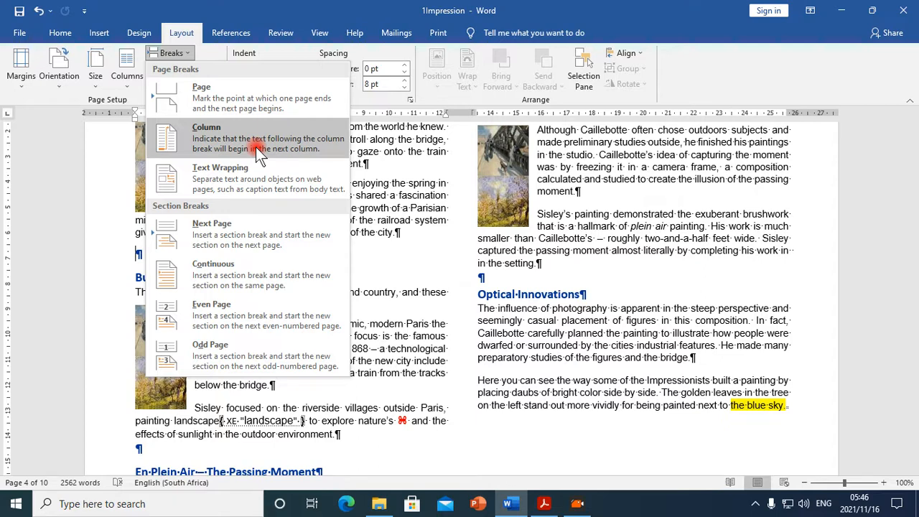
click(259, 154)
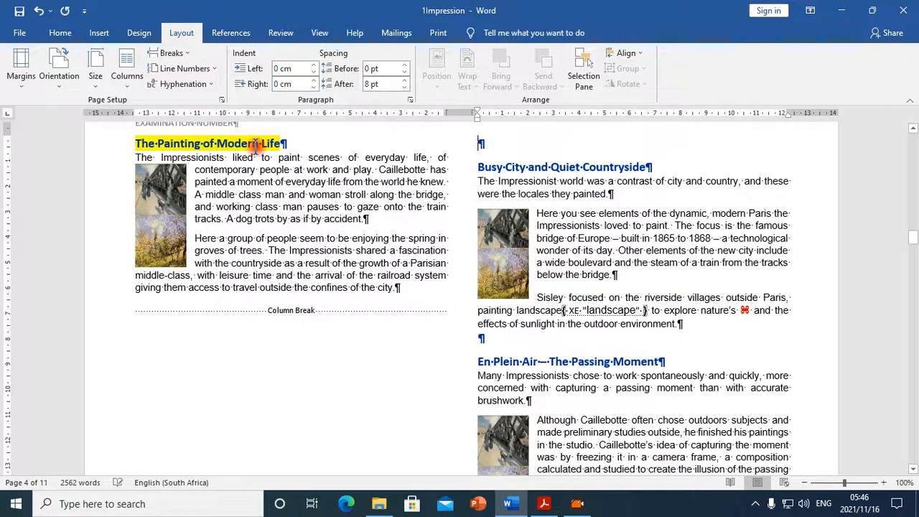
Check the layout after the column break, then undo both the column break and the passage's two-column formatting.
scroll(503, 251, up, 4)
scroll(503, 252, down, 5)
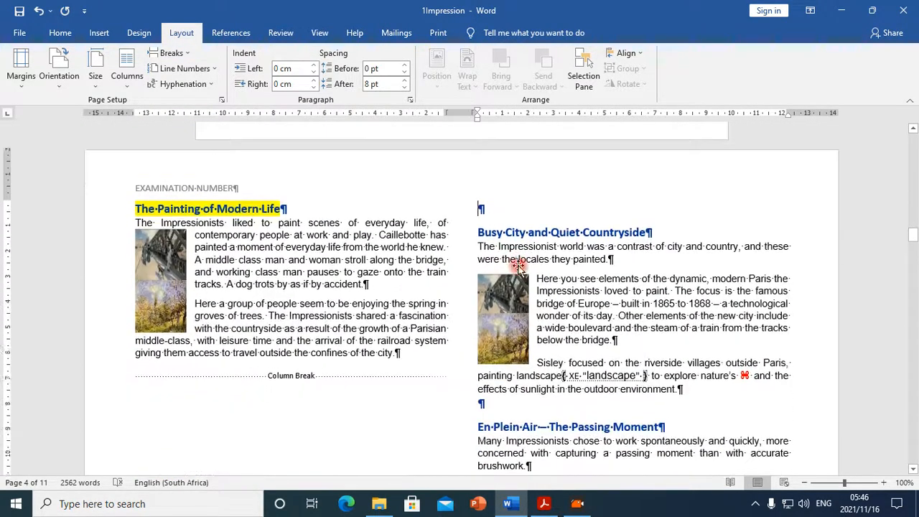
scroll(511, 323, up, 2)
scroll(516, 263, up, 1)
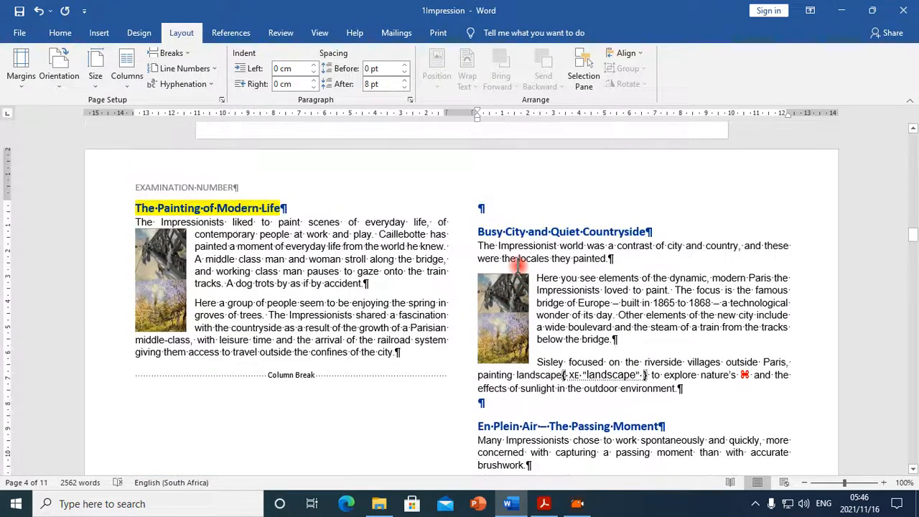
scroll(517, 263, down, 14)
scroll(518, 264, up, 4)
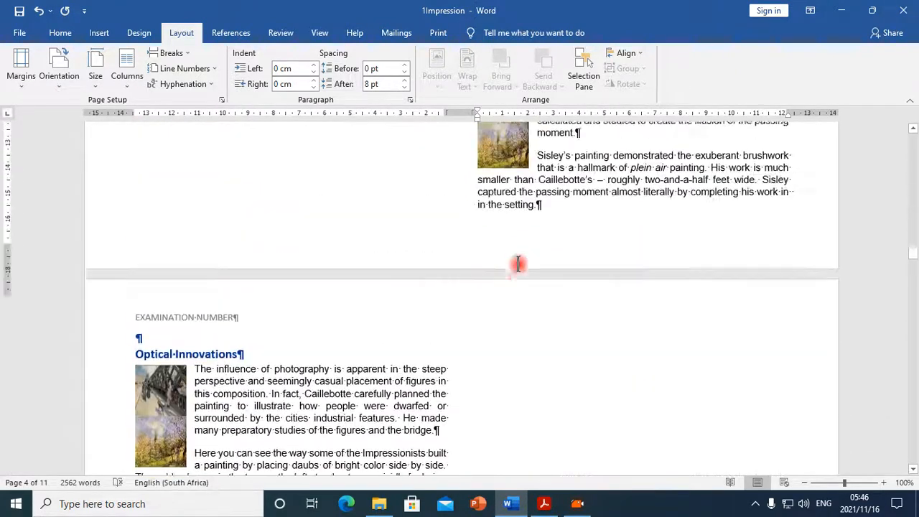
scroll(518, 265, up, 4)
key(ctrl+z)
key(ctrl+z)
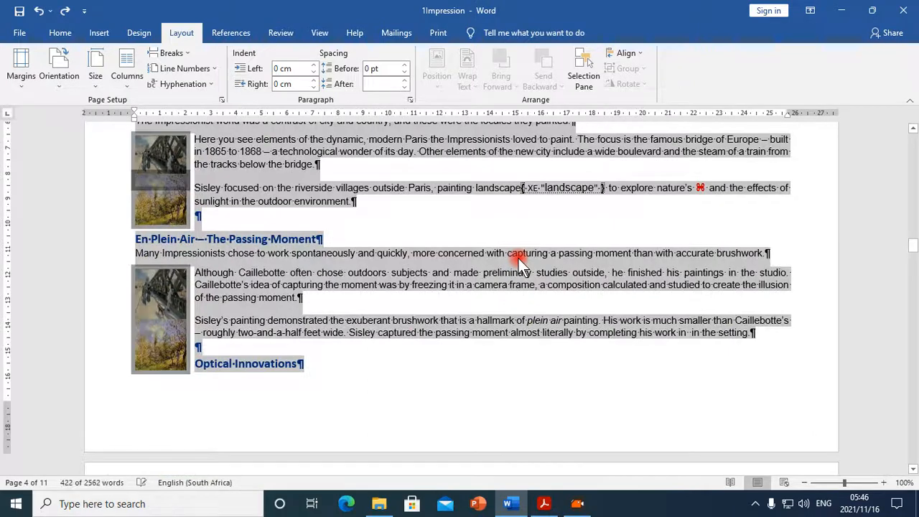
Select the passage from "The Painting of Modern Life" to "the blue sky." and format it in two equal-width columns, applied to the selected text.
scroll(519, 275, up, 7)
scroll(522, 278, down, 4)
scroll(523, 279, down, 14)
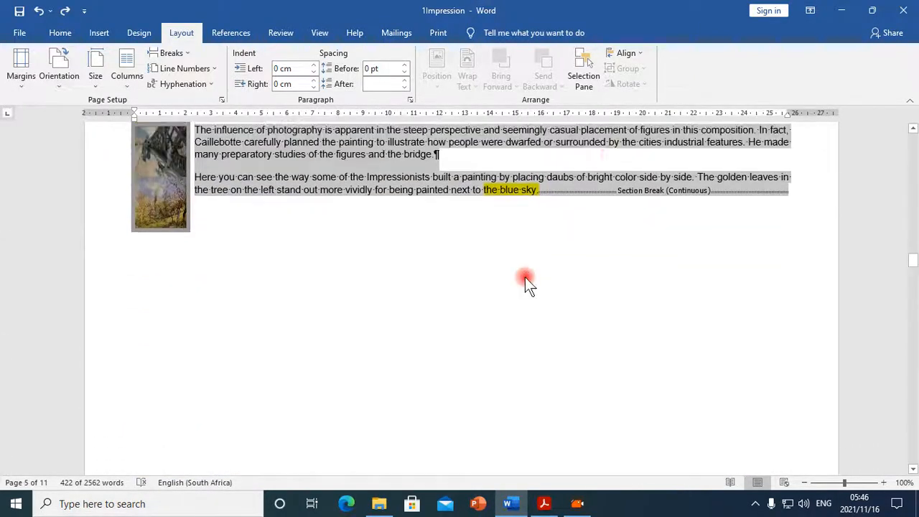
scroll(525, 277, up, 3)
click(430, 260)
scroll(371, 266, up, 16)
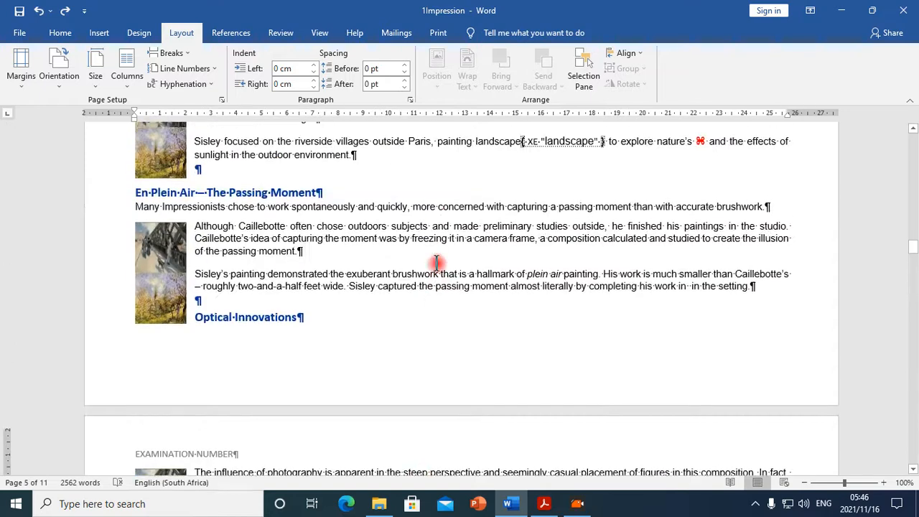
mouse_move(135, 367)
mouse_down()
mouse_move(344, 475)
mouse_move(503, 392)
mouse_move(487, 511)
mouse_move(433, 96)
mouse_move(437, 287)
mouse_move(537, 364)
mouse_up()
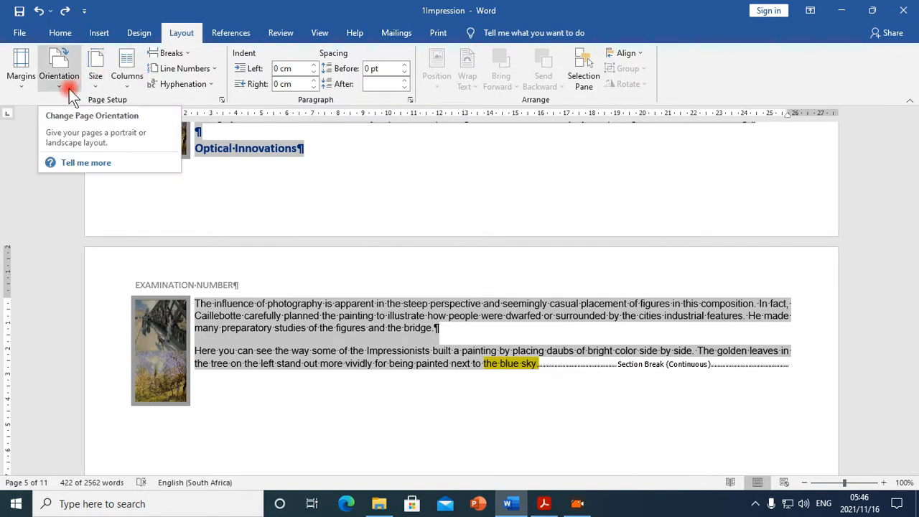
click(123, 87)
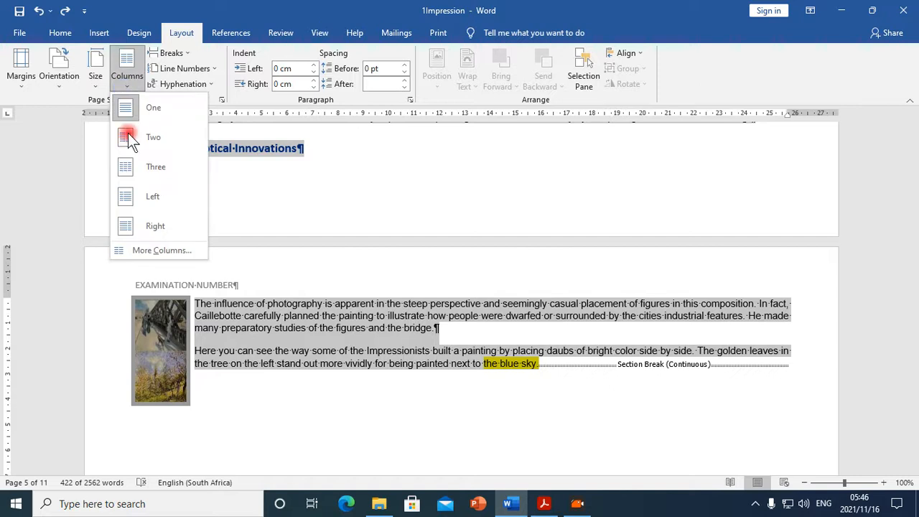
click(155, 250)
click(471, 133)
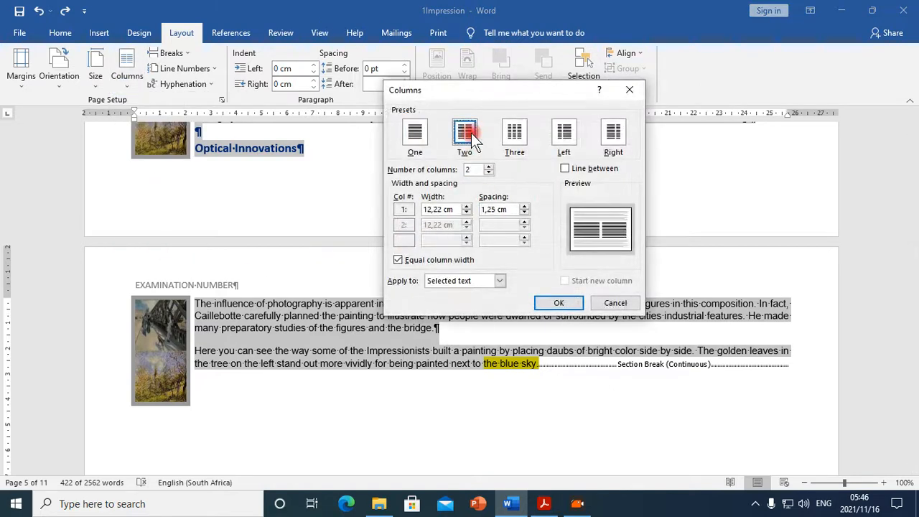
click(554, 304)
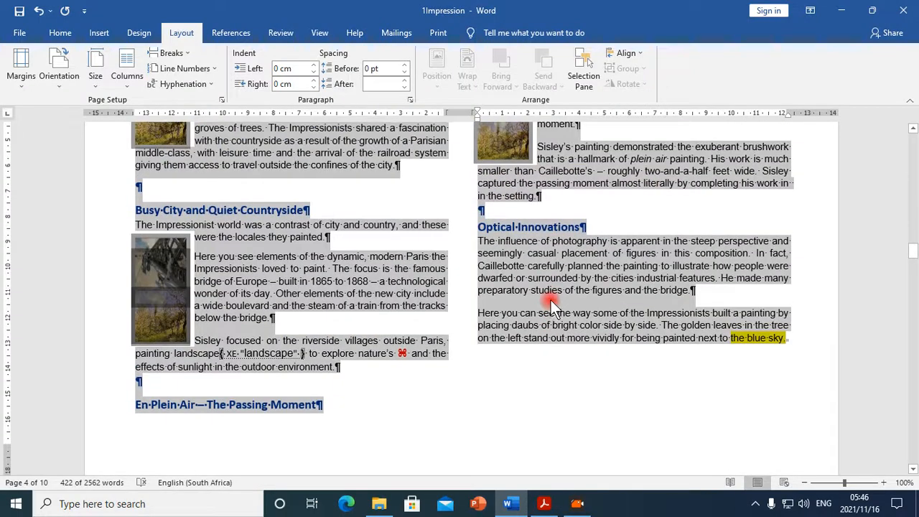
Check how the passage flows across the two columns and where the heading "En Plein Air – The Passing Moment" falls.
scroll(549, 300, up, 5)
scroll(373, 402, down, 20)
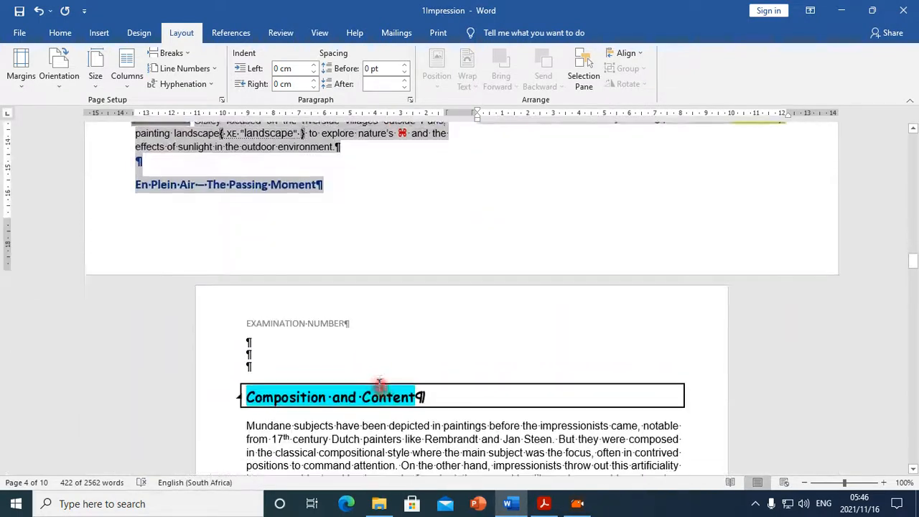
scroll(384, 383, up, 2)
scroll(381, 344, up, 6)
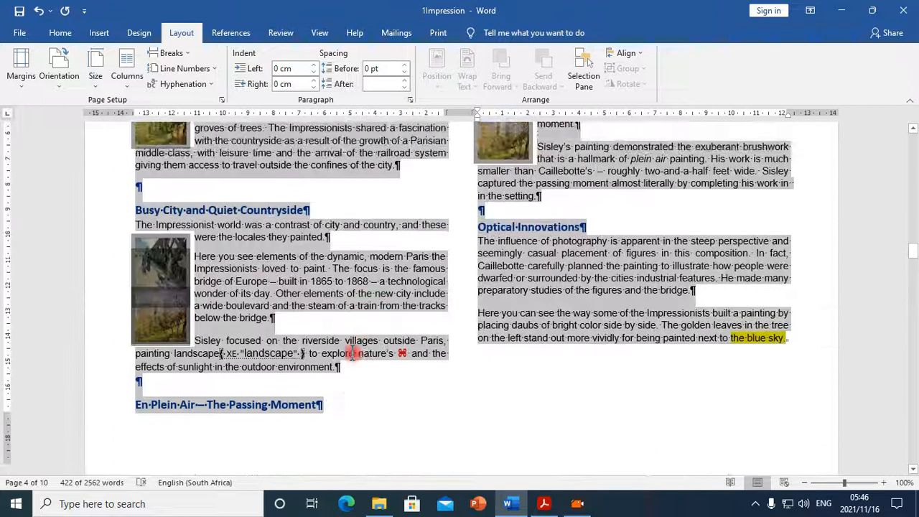
scroll(359, 344, down, 3)
scroll(365, 342, up, 1)
scroll(502, 272, down, 1)
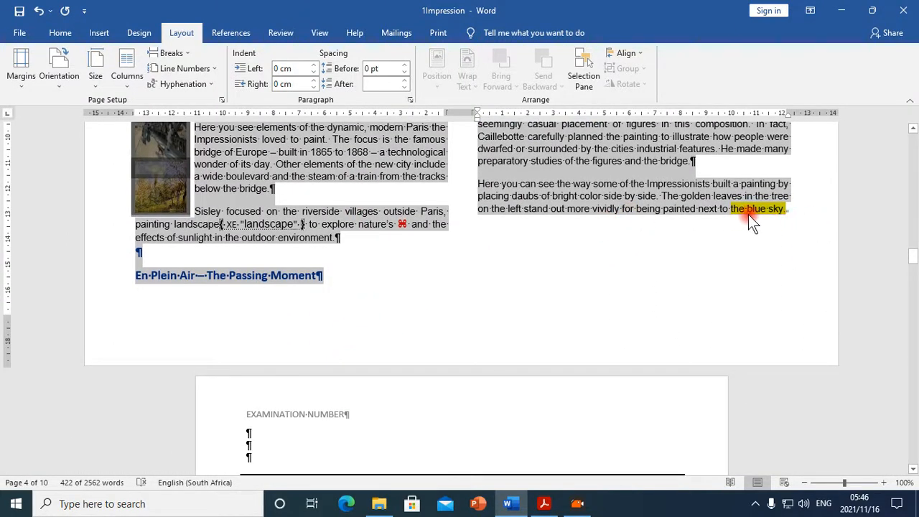
click(263, 277)
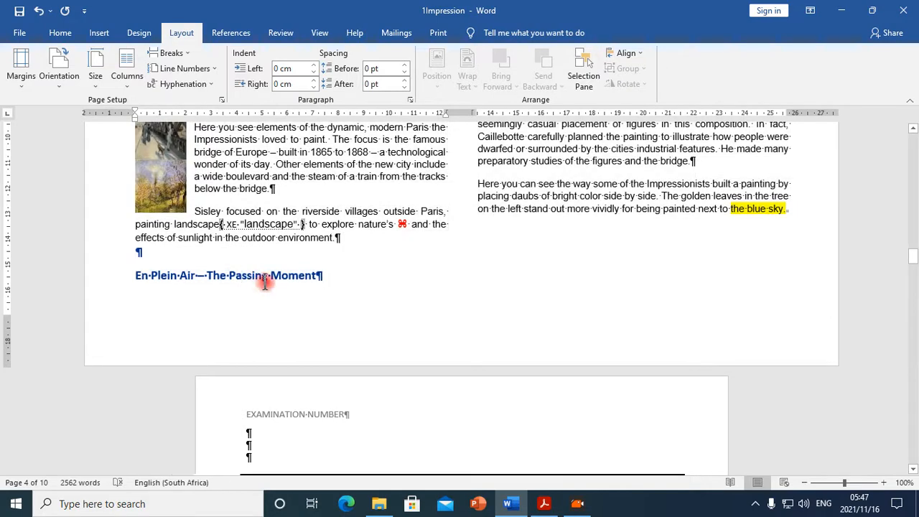
scroll(567, 266, up, 15)
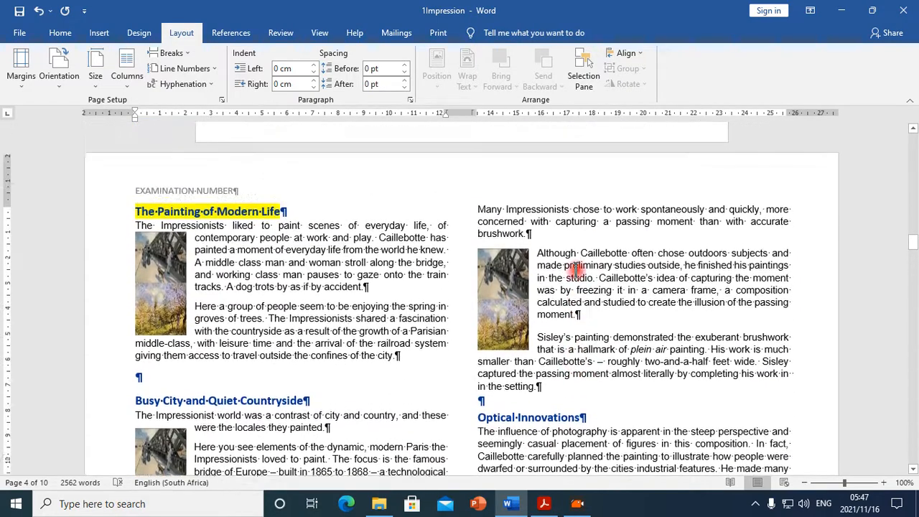
Remove the empty paragraph above the heading "En Plein Air – The Passing Moment" and insert a column break directly before the heading.
scroll(574, 269, down, 15)
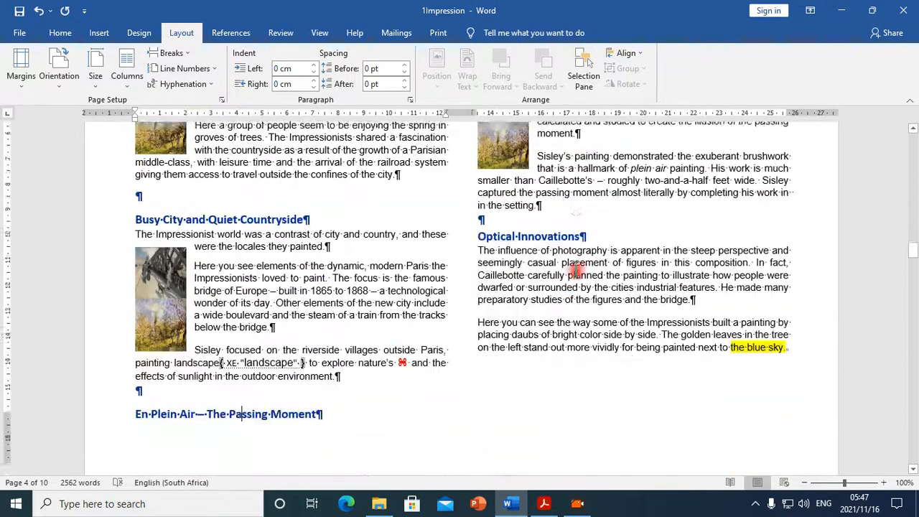
click(168, 321)
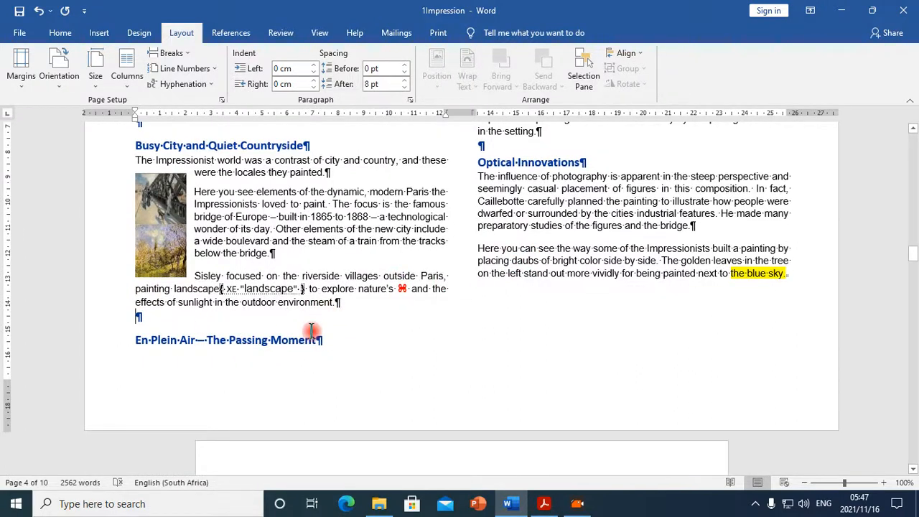
key(BackSpace)
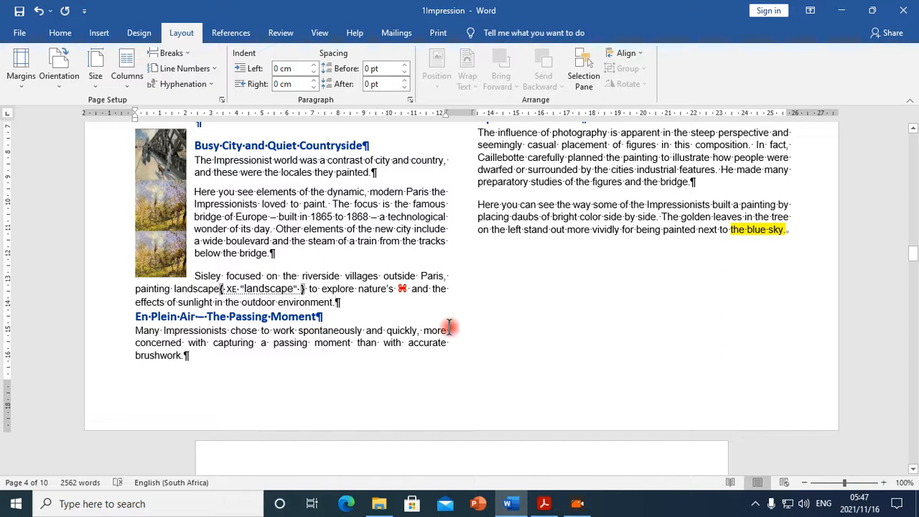
scroll(448, 327, down, 5)
scroll(448, 327, up, 4)
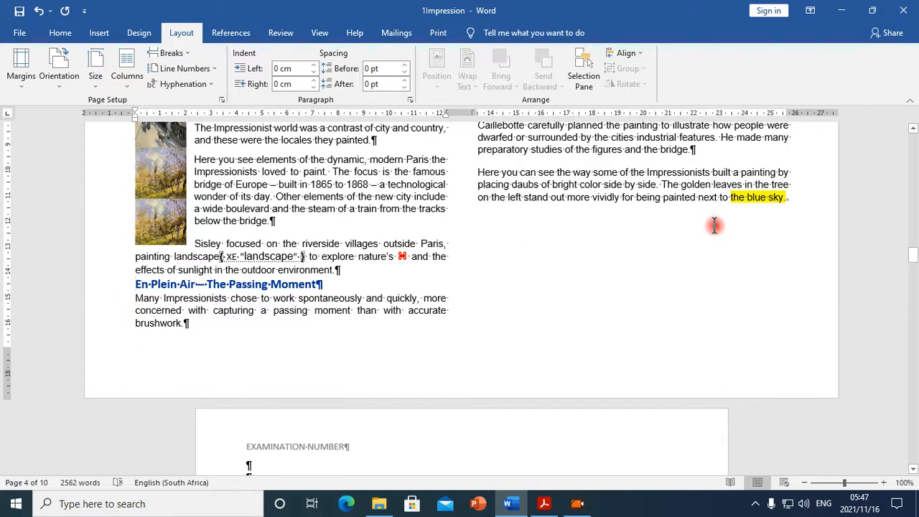
click(173, 53)
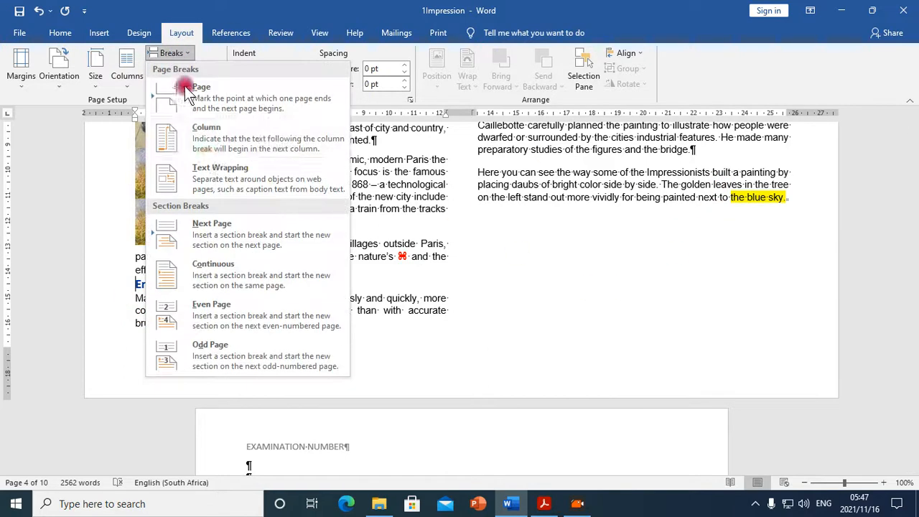
click(197, 136)
click(427, 415)
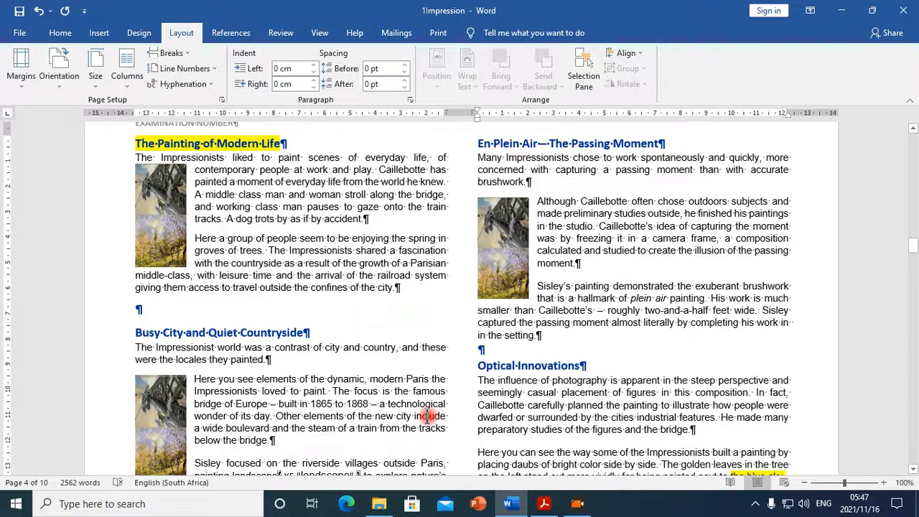
Toggle the formatting marks off and on repeatedly to examine the column break beneath the "Busy City and Quiet Countryside" text.
scroll(451, 338, down, 6)
click(199, 279)
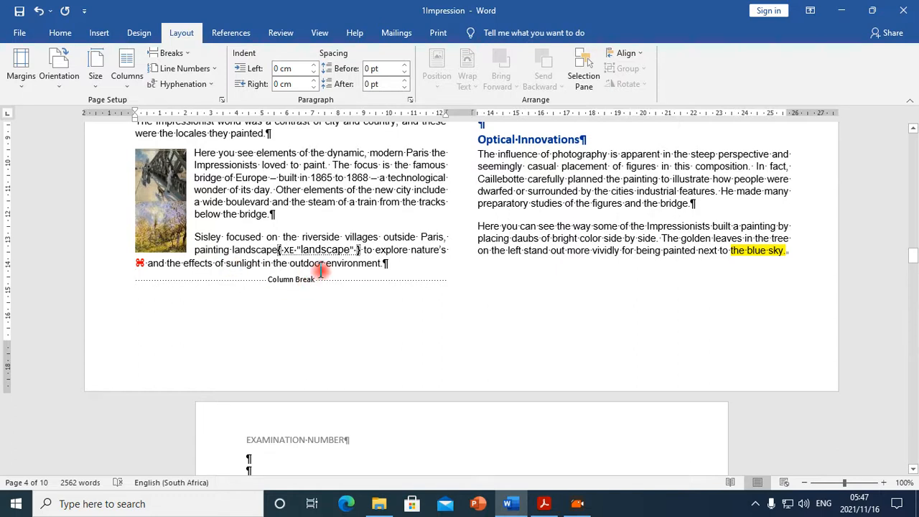
click(64, 33)
click(466, 60)
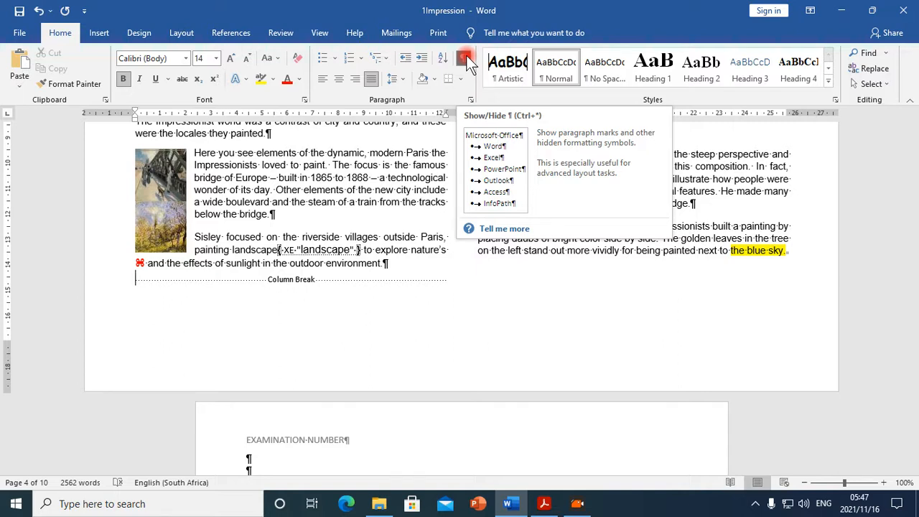
click(467, 62)
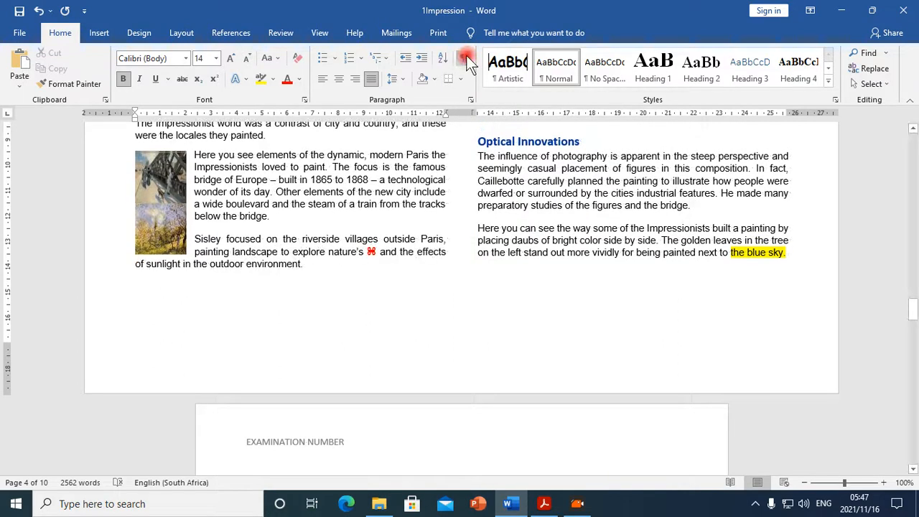
click(467, 61)
click(467, 62)
click(467, 62)
click(467, 61)
click(467, 62)
click(467, 61)
click(467, 61)
click(467, 62)
click(467, 62)
click(467, 61)
click(467, 62)
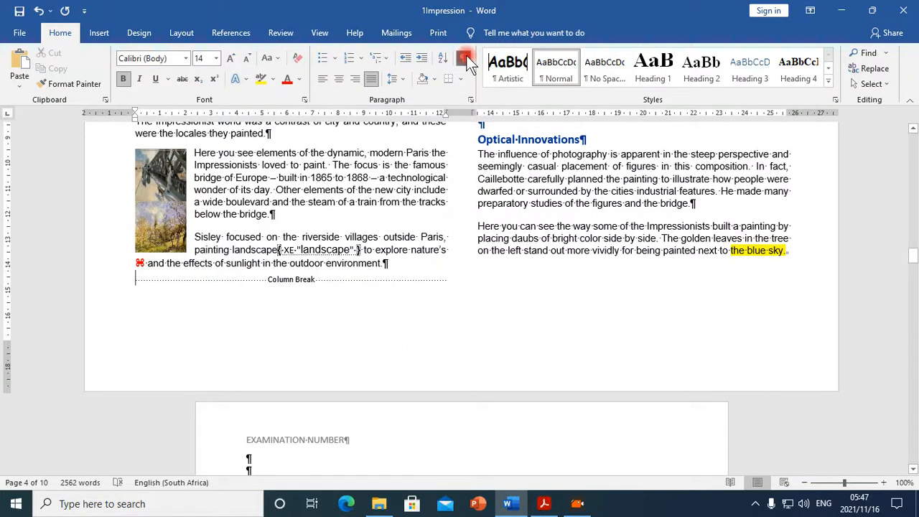
click(467, 62)
click(467, 61)
Review the two-column landscape page from "The Painting of Modern Life" to "the blue sky." and hide the formatting marks.
scroll(610, 260, up, 10)
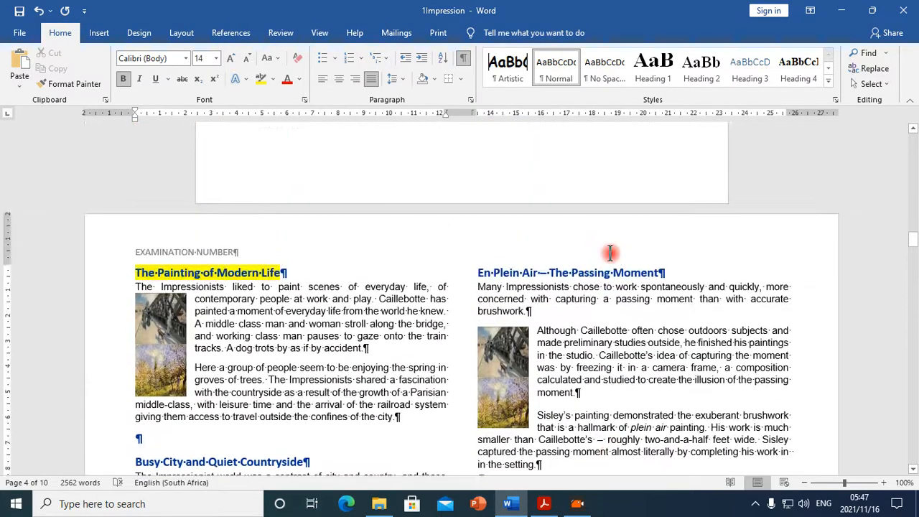
scroll(610, 252, down, 8)
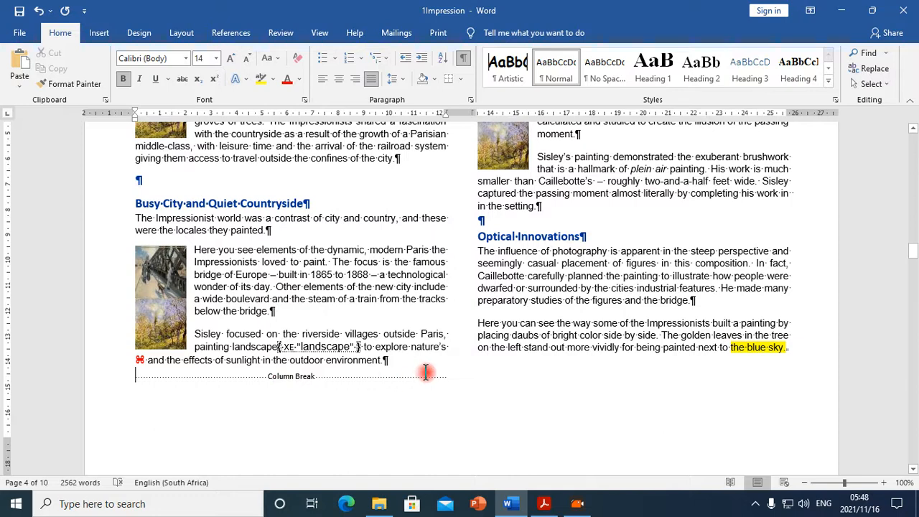
scroll(431, 362, up, 5)
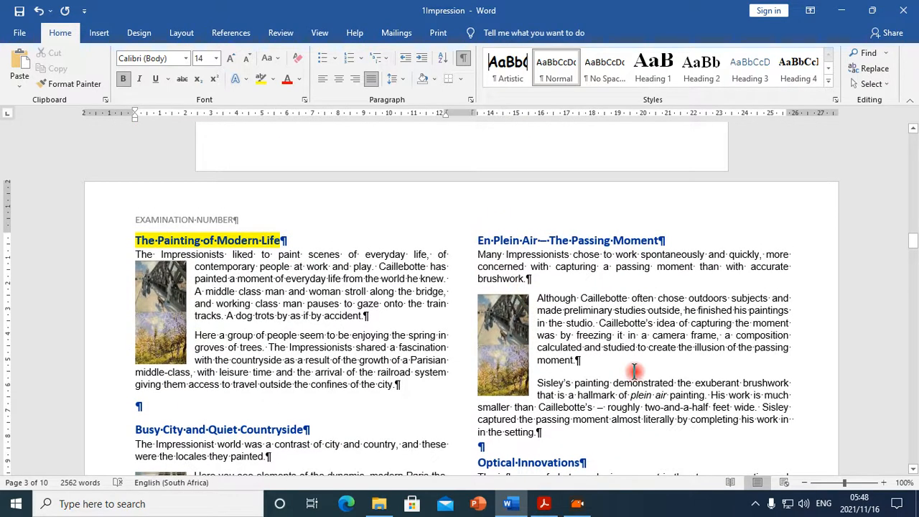
scroll(632, 374, down, 3)
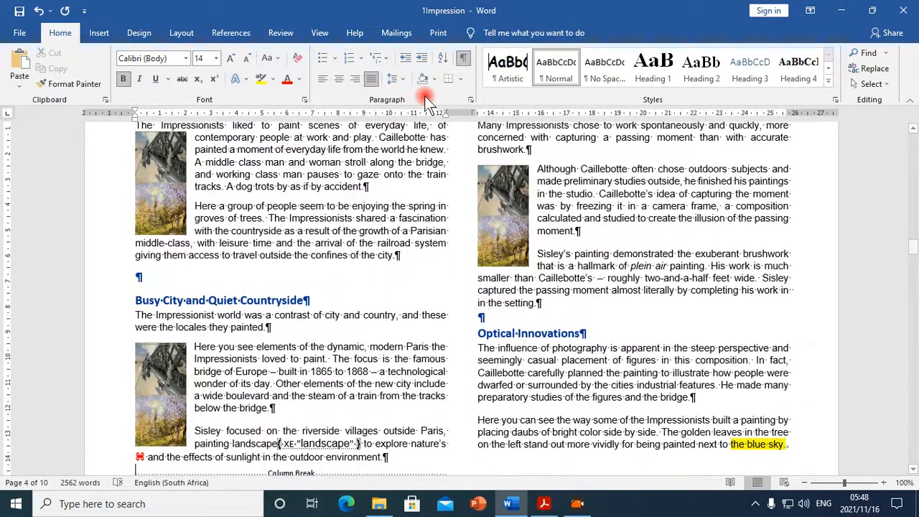
scroll(552, 416, down, 4)
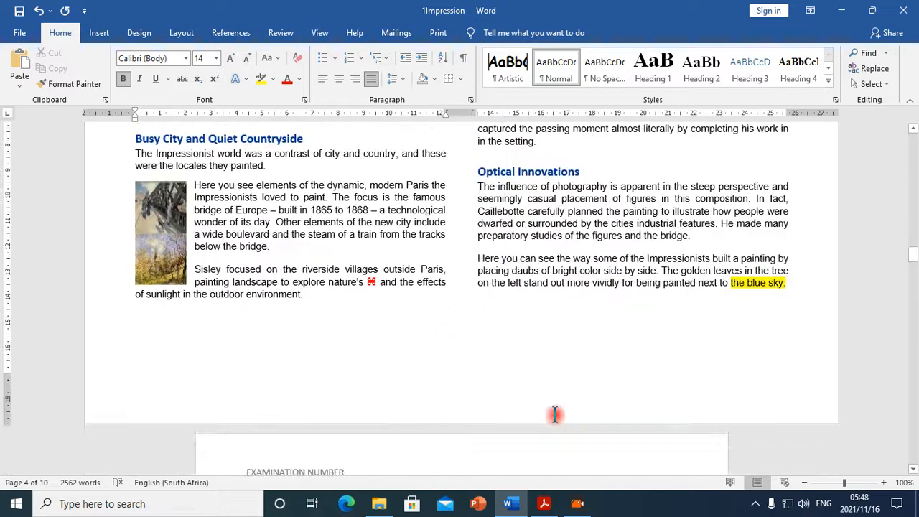
Switch to the exam paper in Adobe Acrobat Reader, read question 1.10, and return to the 1Impression document in Word.
click(543, 503)
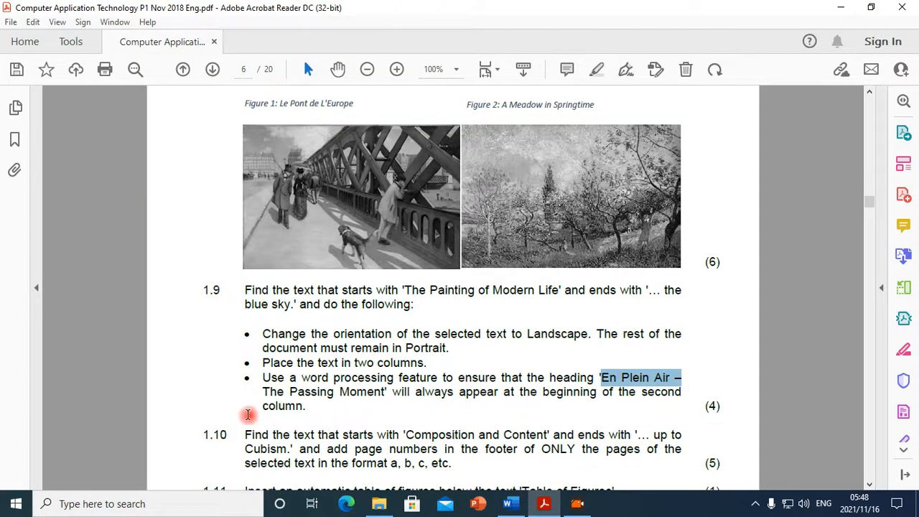
scroll(324, 446, down, 3)
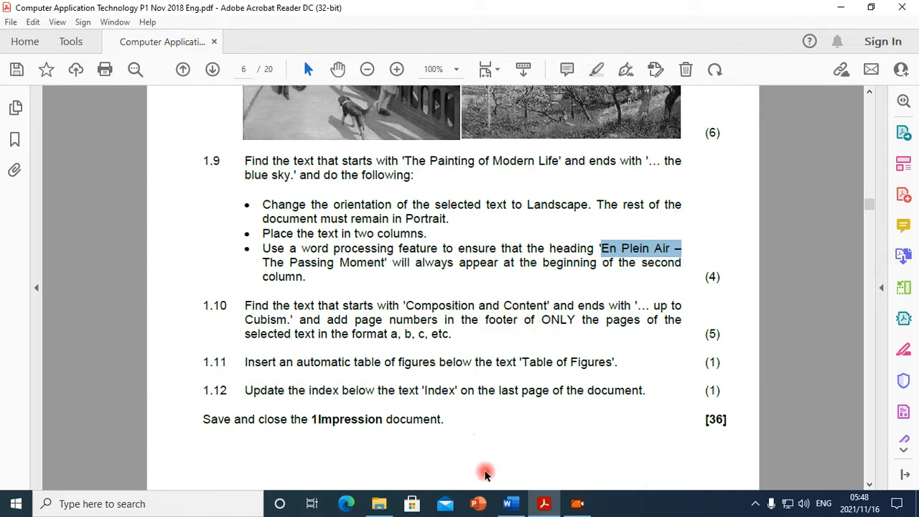
click(521, 505)
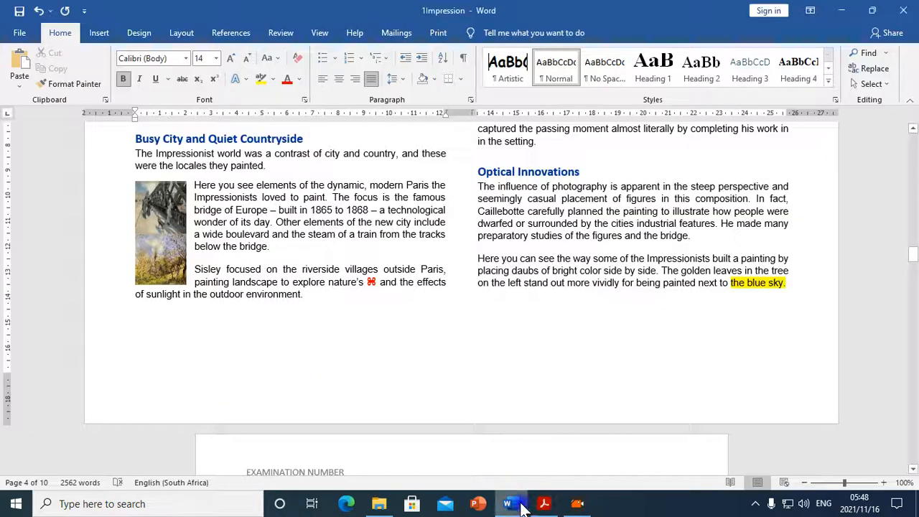
Insert a Plain Number 2 page number in the footer of the section that starts with "Composition and Content".
scroll(566, 270, up, 1)
scroll(571, 336, down, 7)
scroll(572, 337, down, 4)
scroll(550, 328, up, 4)
scroll(467, 345, down, 1)
scroll(467, 345, down, 14)
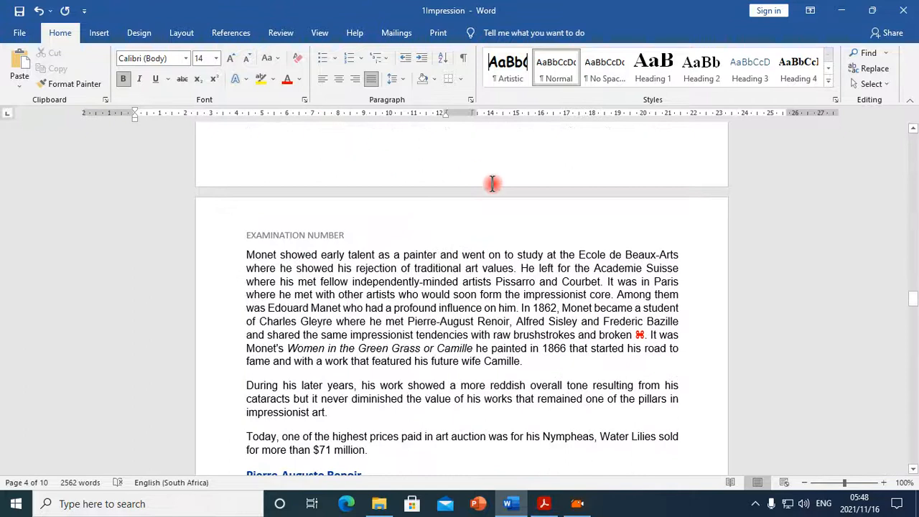
scroll(492, 215, up, 3)
click(481, 198)
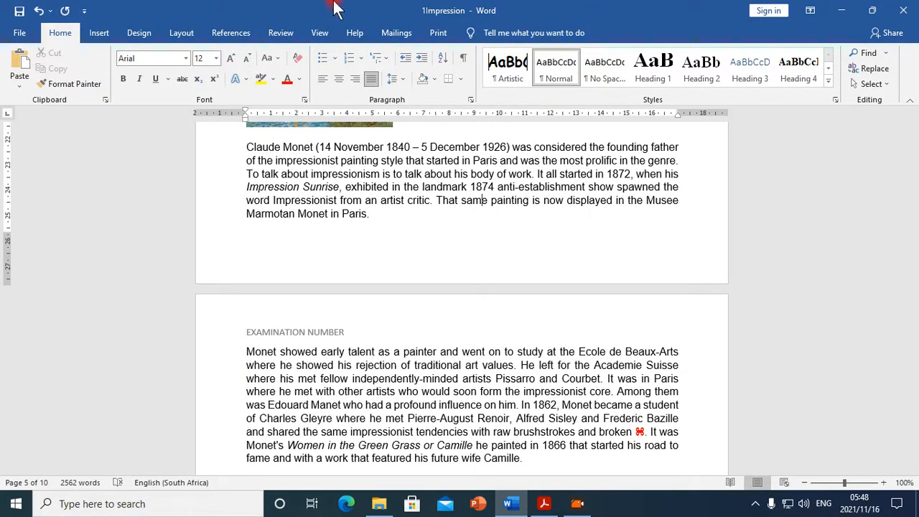
click(99, 32)
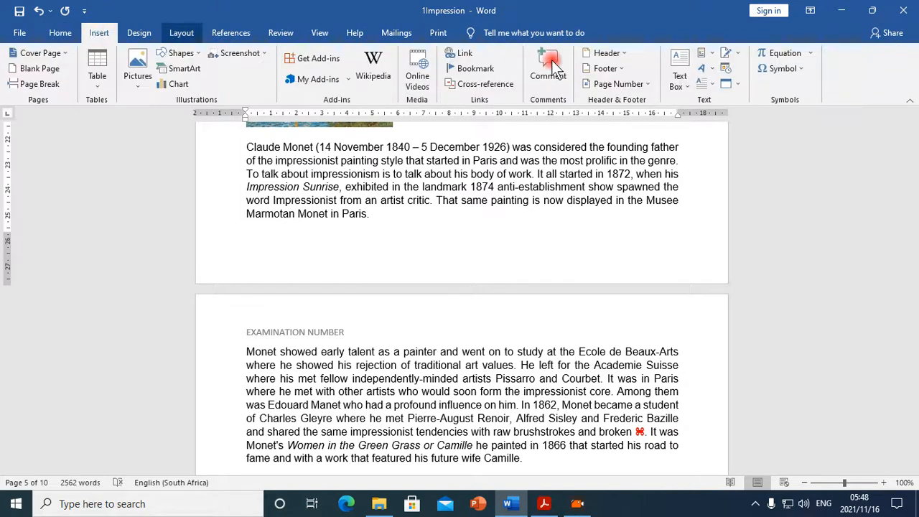
click(617, 83)
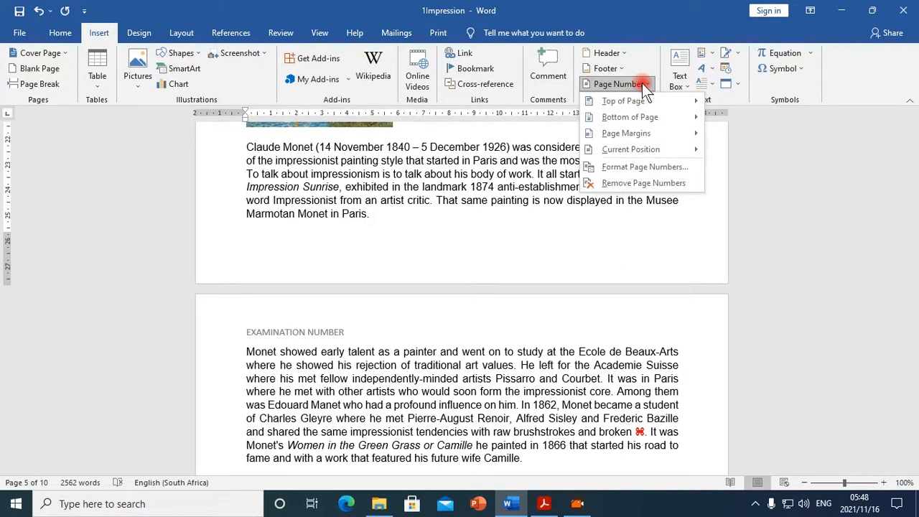
mouse_move(673, 115)
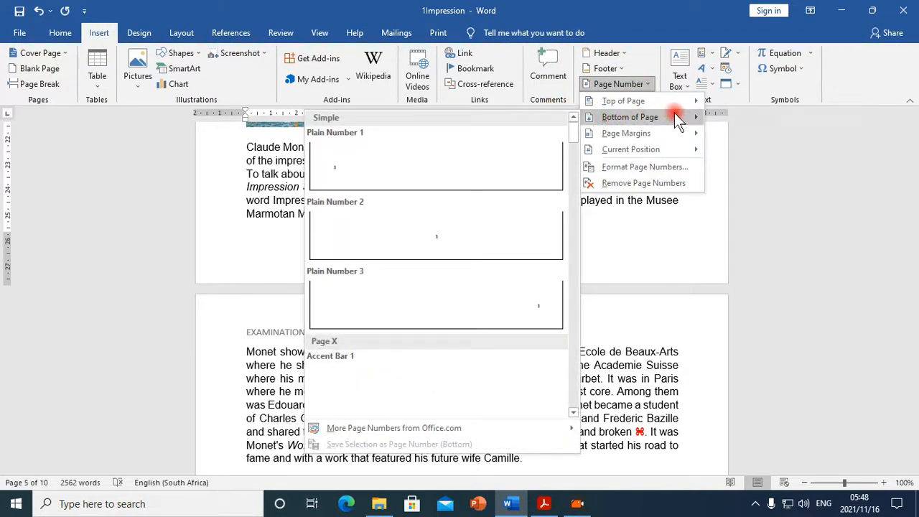
click(428, 250)
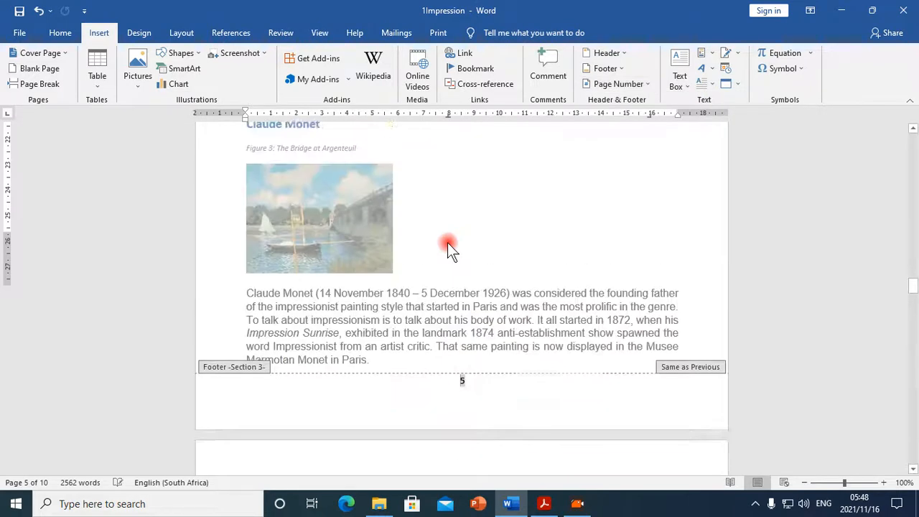
Check the page numbers in the Section 2 and Section 3 footers, ending at the number below the Claude Monet text.
scroll(462, 231, down, 3)
scroll(472, 226, up, 14)
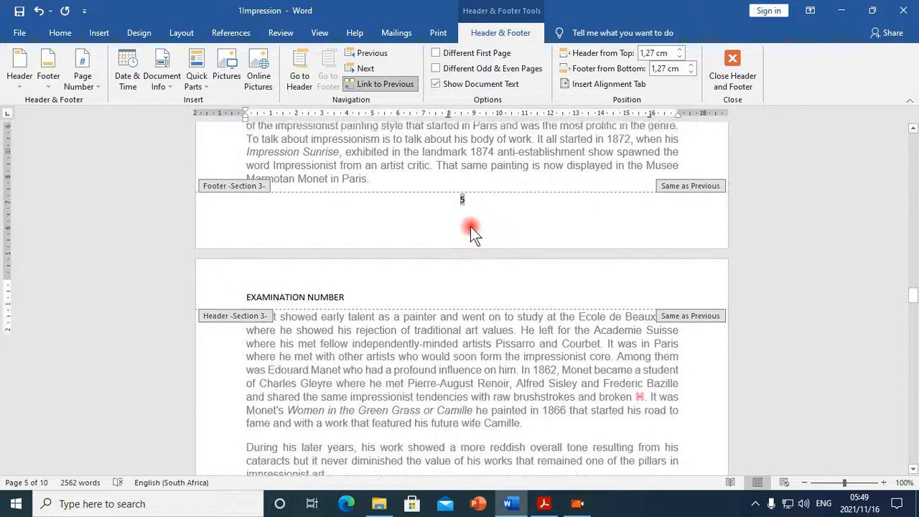
scroll(472, 226, up, 2)
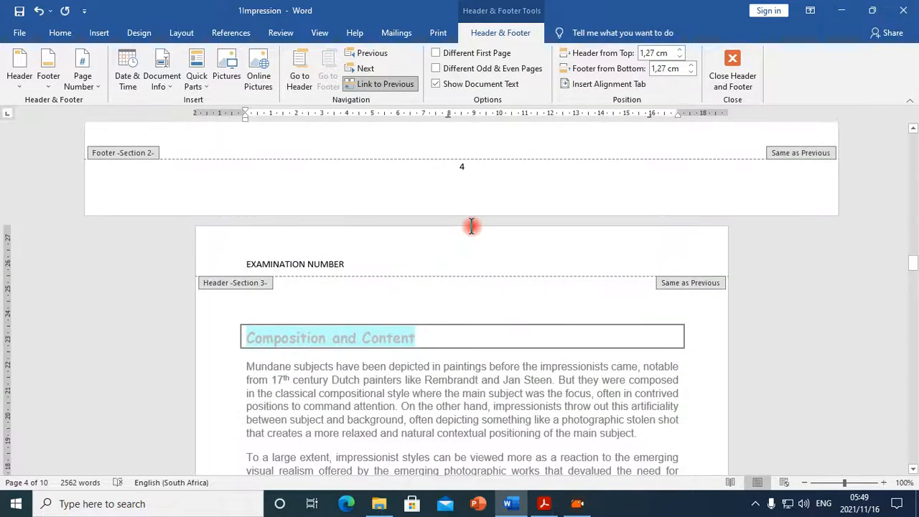
scroll(472, 226, down, 20)
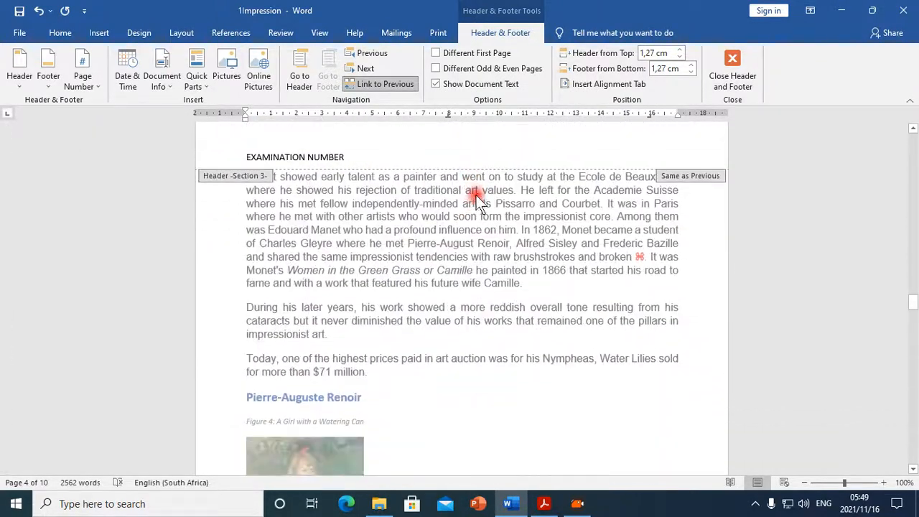
scroll(467, 230, up, 5)
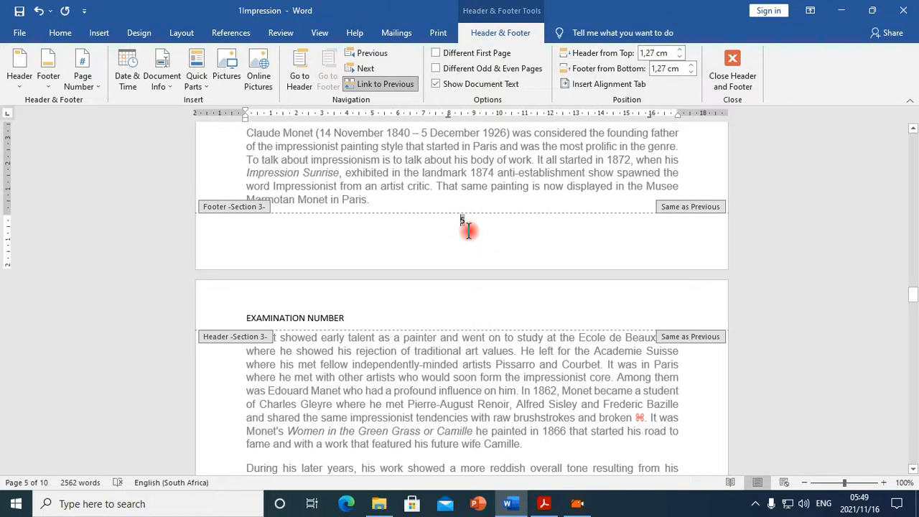
double_click(473, 225)
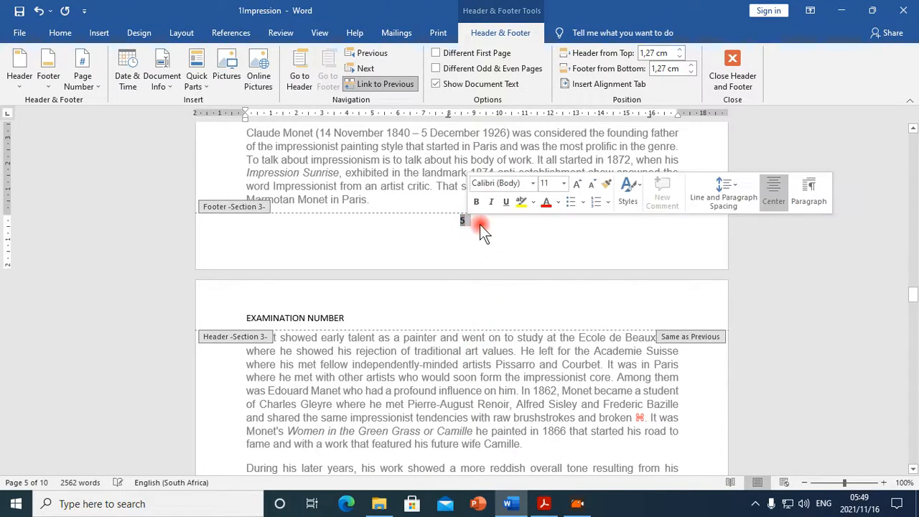
click(479, 224)
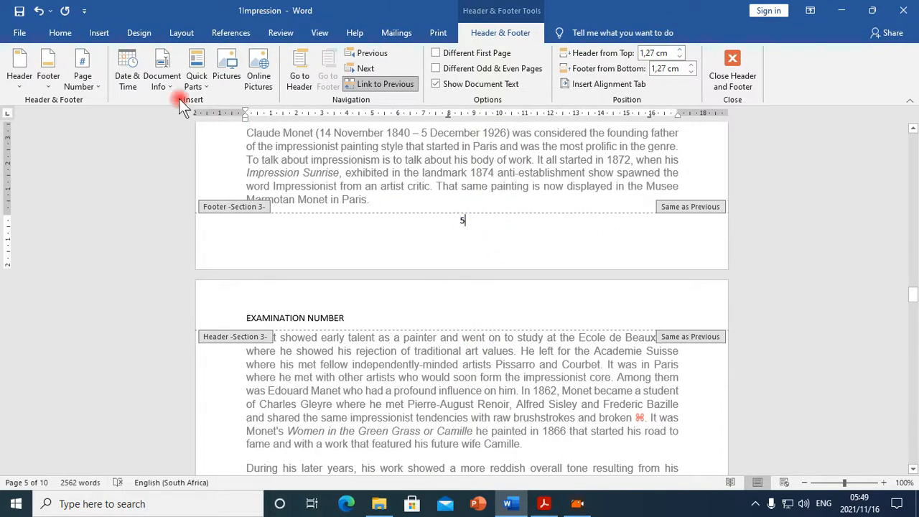
Format the Section 3 page numbers as a, b, c, … and start the numbering at a.
click(96, 87)
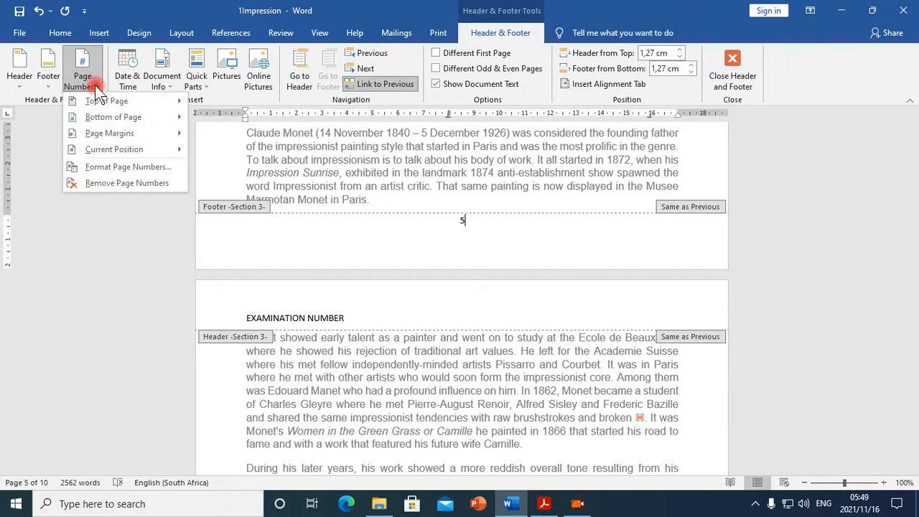
click(149, 80)
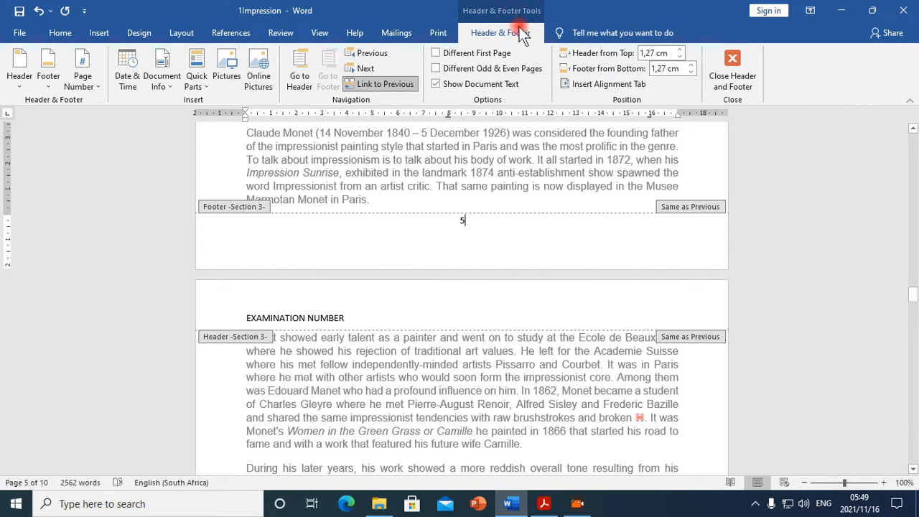
click(92, 85)
click(92, 85)
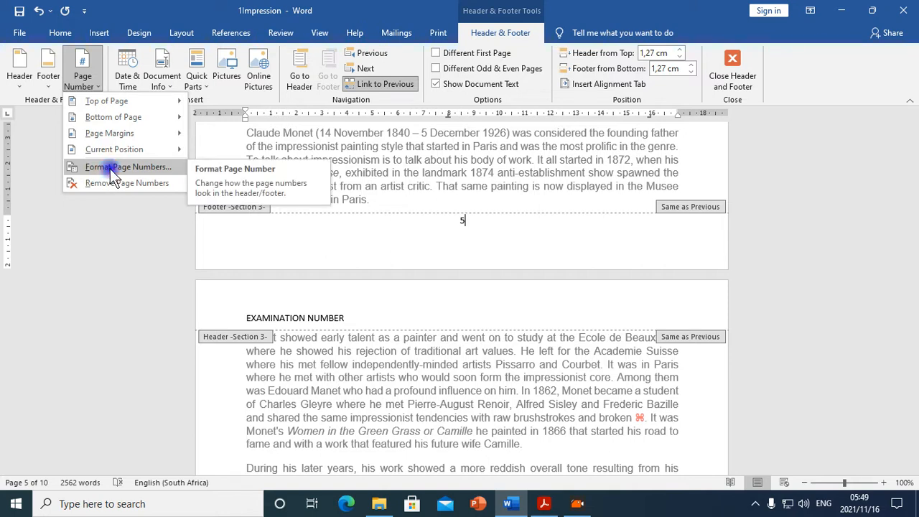
click(110, 169)
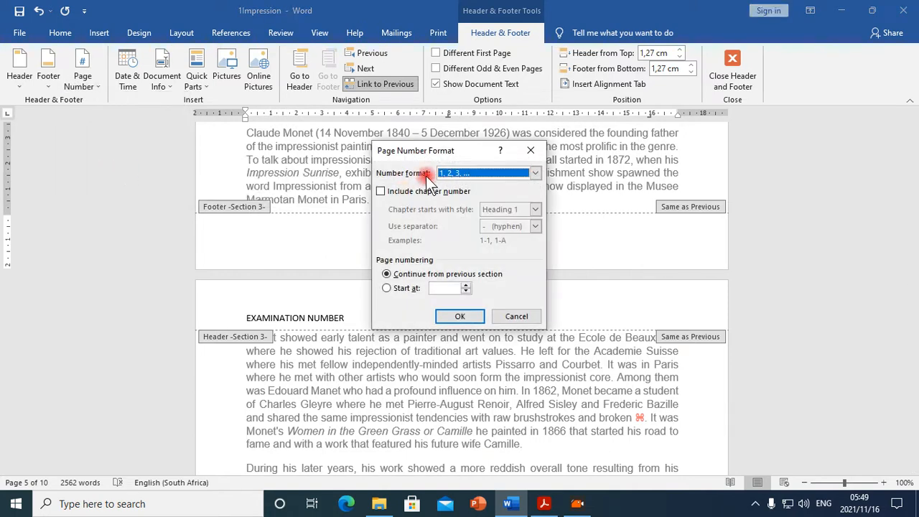
click(535, 172)
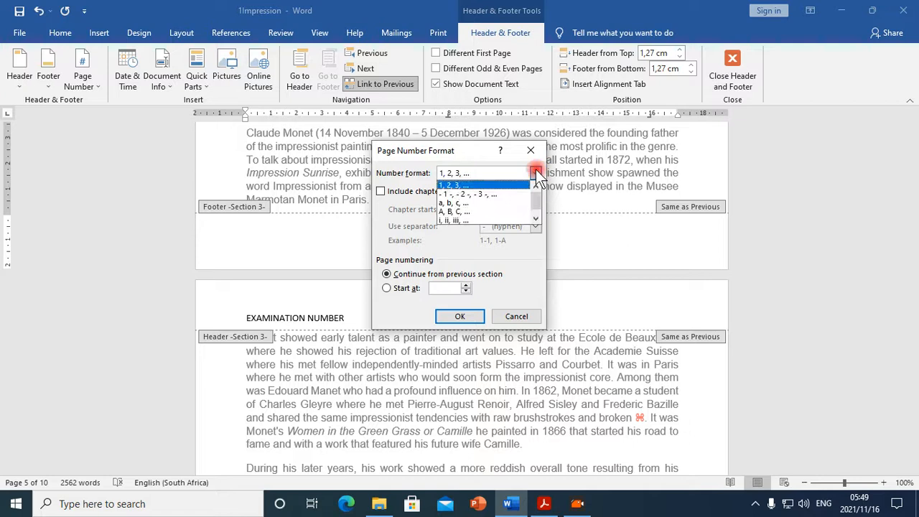
click(494, 206)
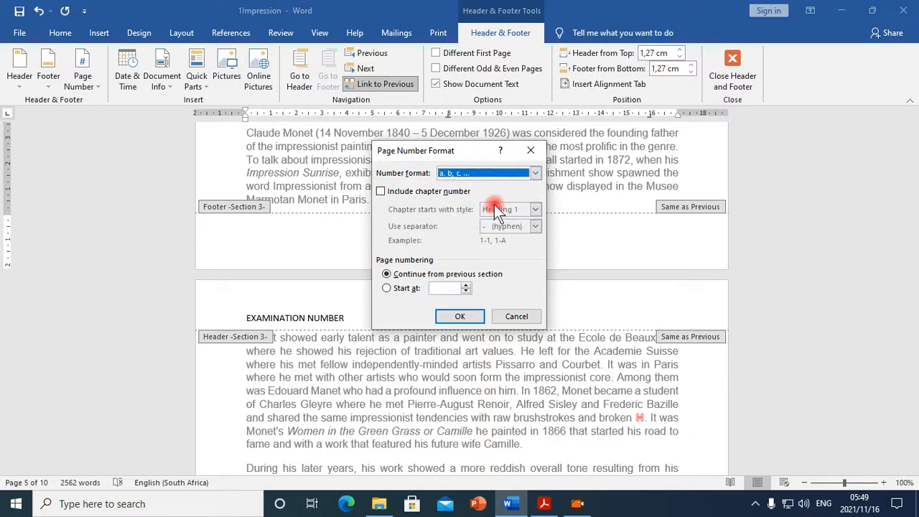
click(452, 174)
click(466, 290)
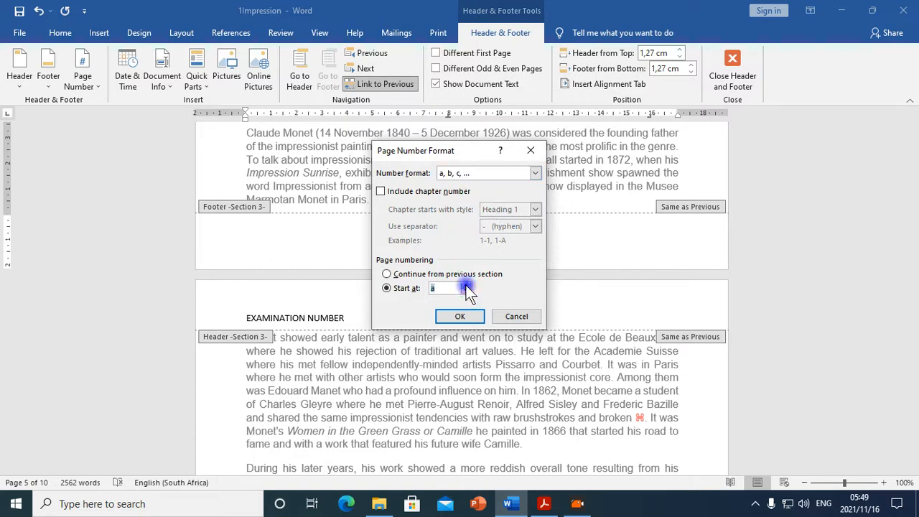
click(462, 321)
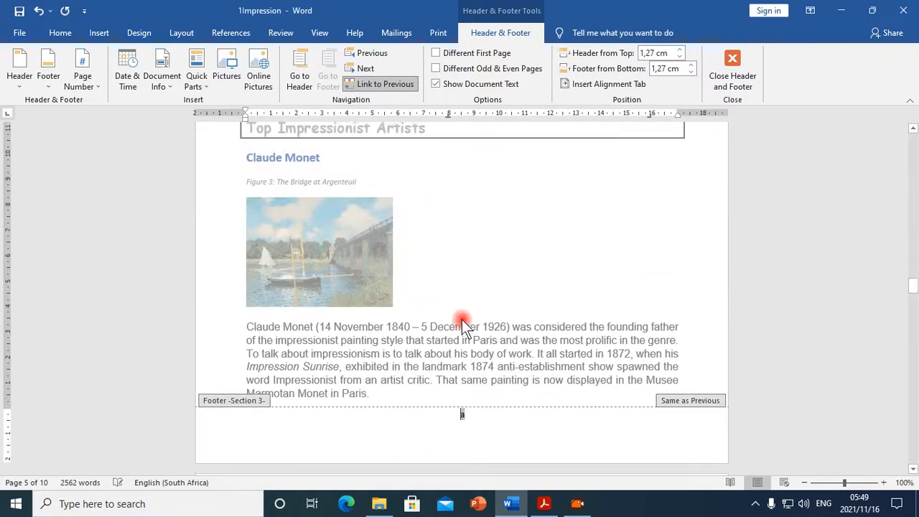
Compare the footer page numbers of the "Composition and Content" section with those on the preceding landscape page.
scroll(491, 326, up, 10)
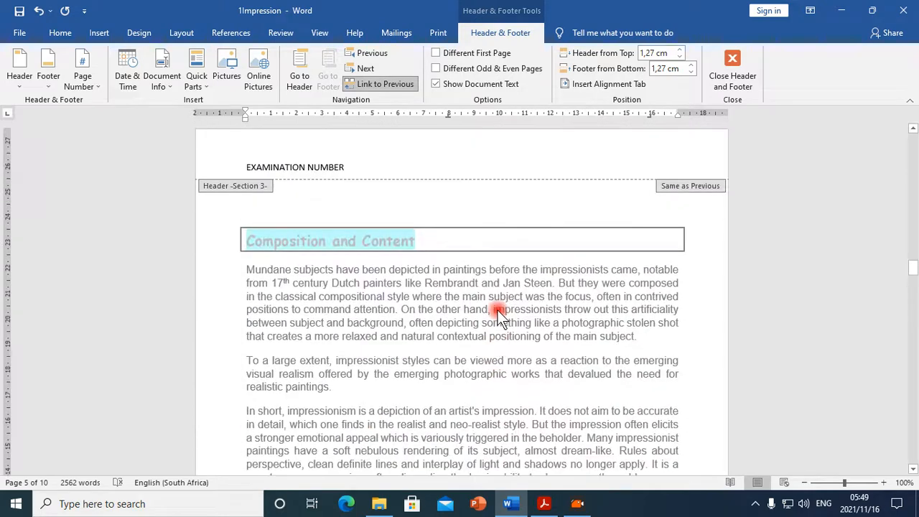
scroll(458, 302, down, 3)
scroll(459, 302, down, 15)
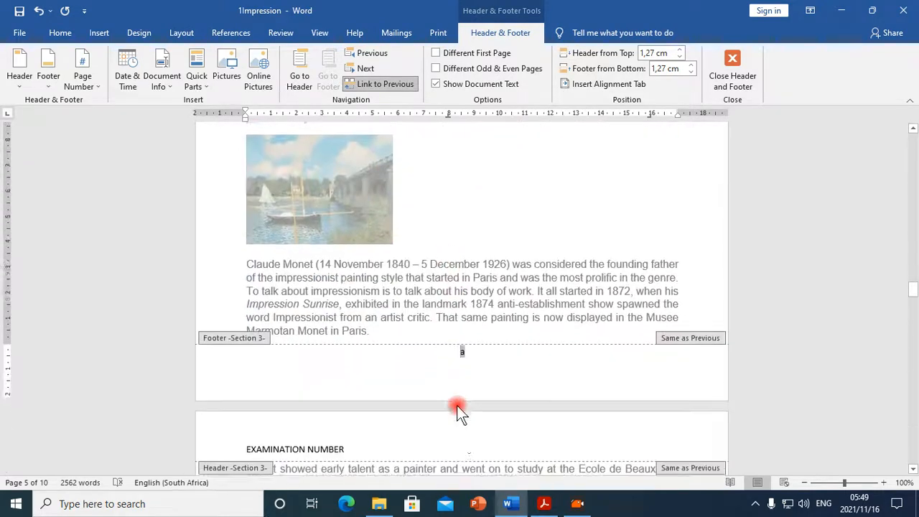
scroll(494, 298, down, 13)
scroll(545, 186, up, 12)
scroll(546, 186, up, 15)
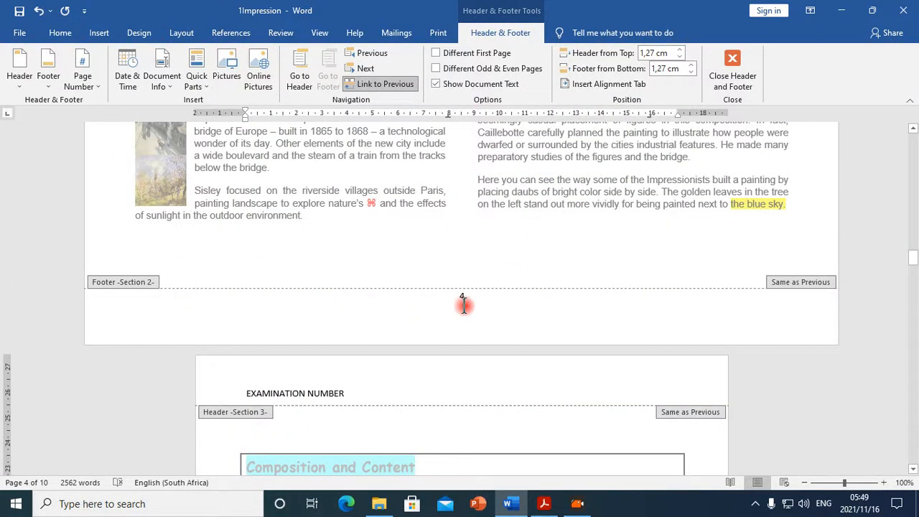
Check the lettered footer page numbers through to the last page of Section 3 and finish footer editing.
scroll(473, 307, down, 10)
scroll(491, 191, down, 15)
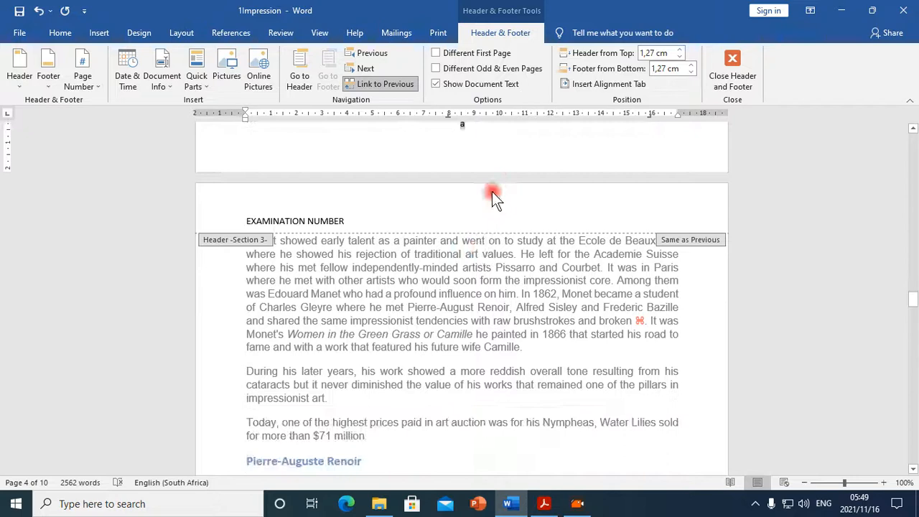
scroll(495, 201, down, 20)
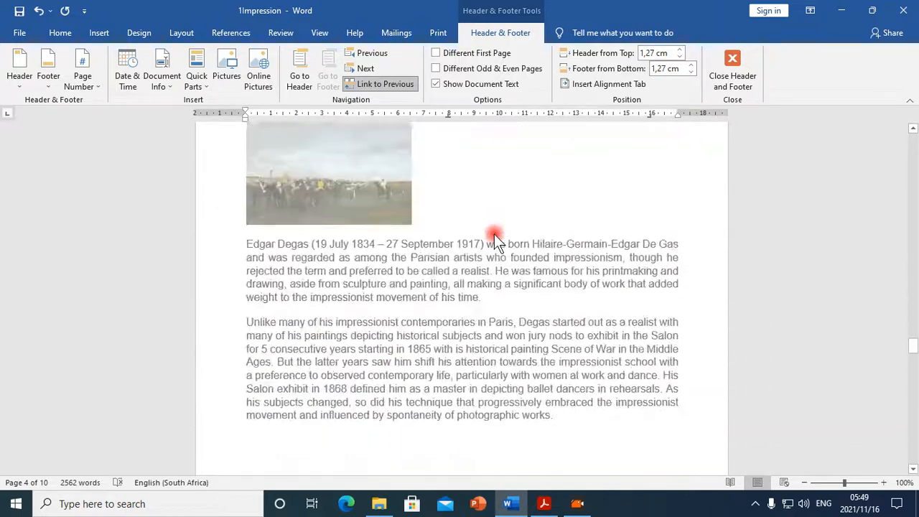
scroll(490, 229, down, 20)
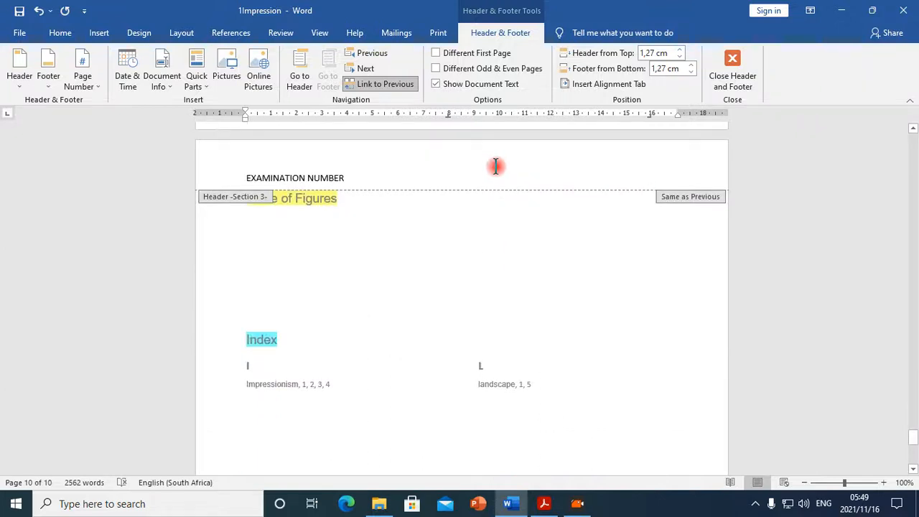
scroll(493, 175, down, 10)
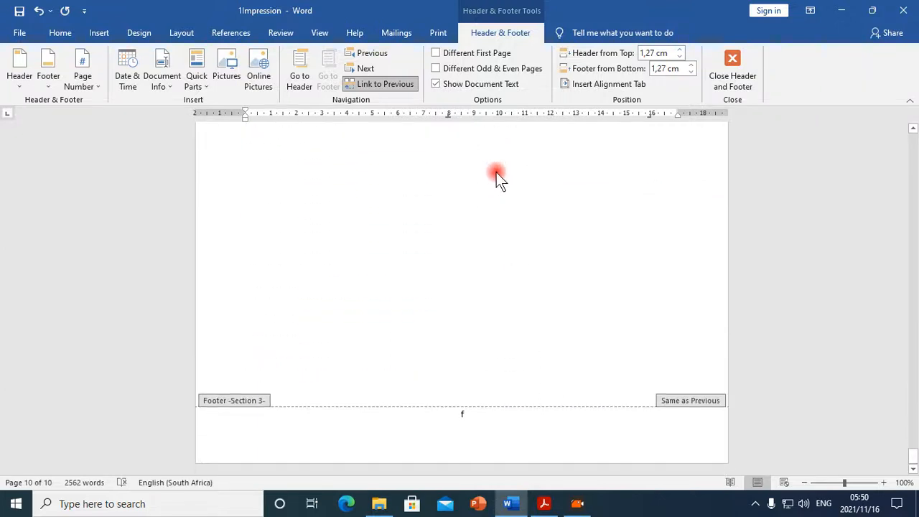
scroll(503, 176, up, 8)
click(756, 62)
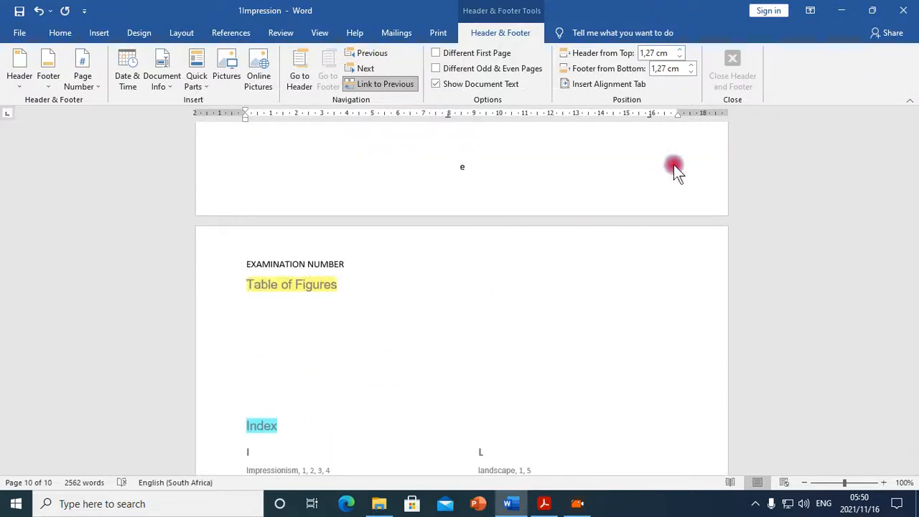
Examine the footer letters from the Renoir text to the document's last page, including where the text ends at "up to Cubism".
scroll(498, 232, down, 20)
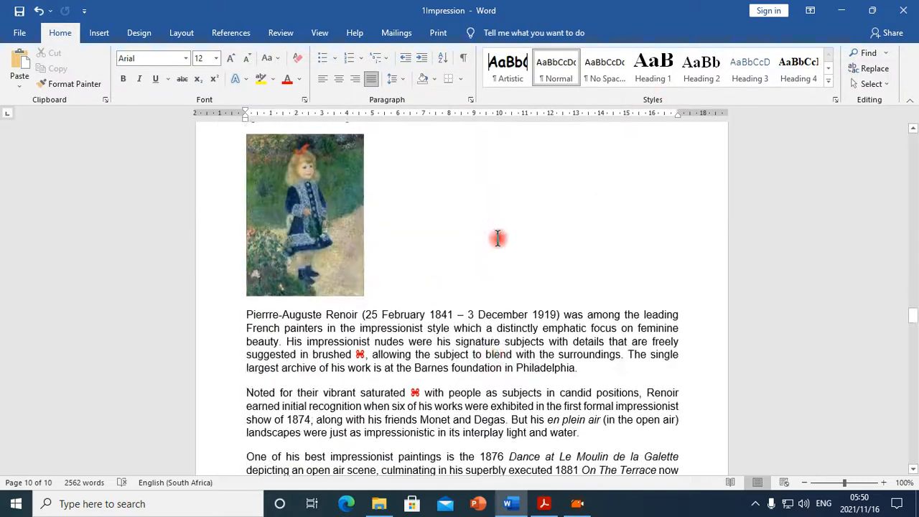
scroll(564, 239, down, 15)
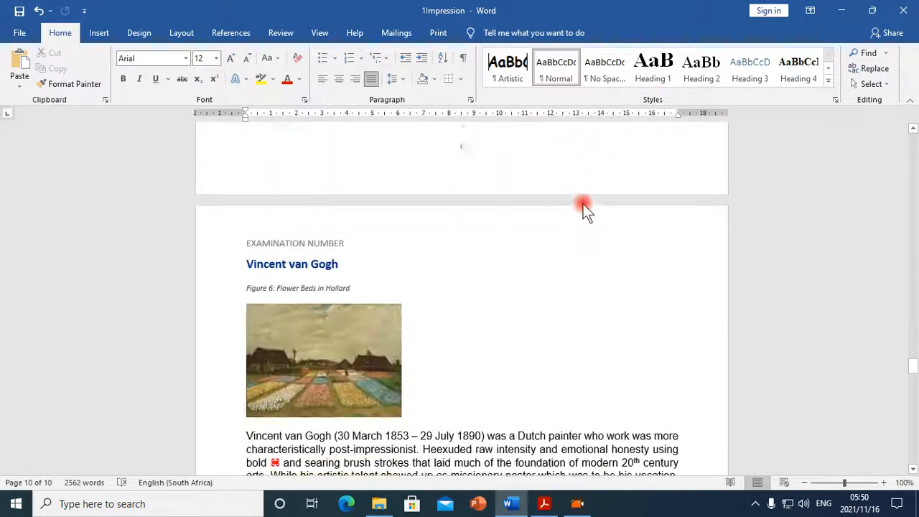
scroll(578, 215, down, 15)
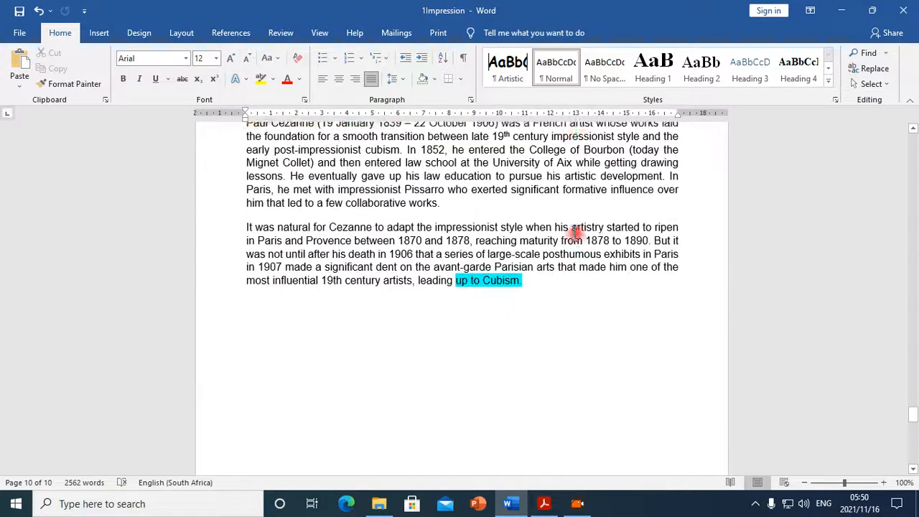
scroll(572, 231, down, 5)
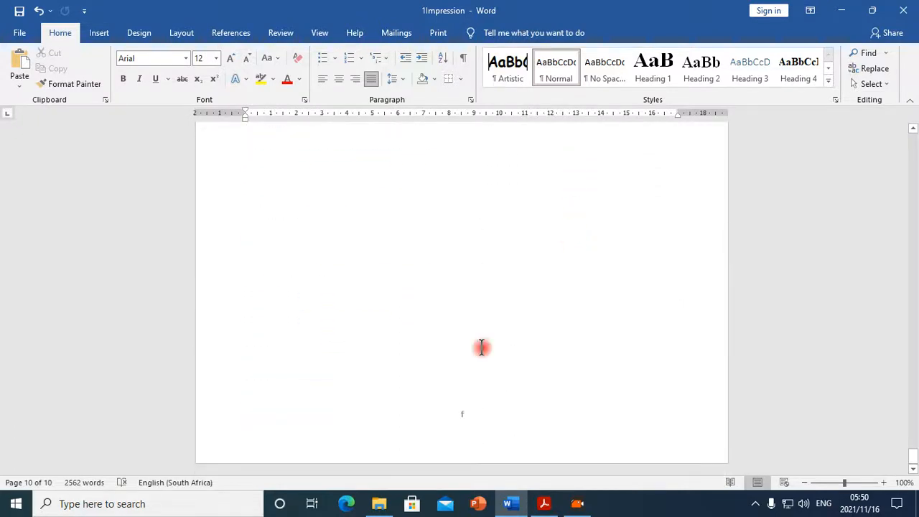
scroll(479, 413, up, 10)
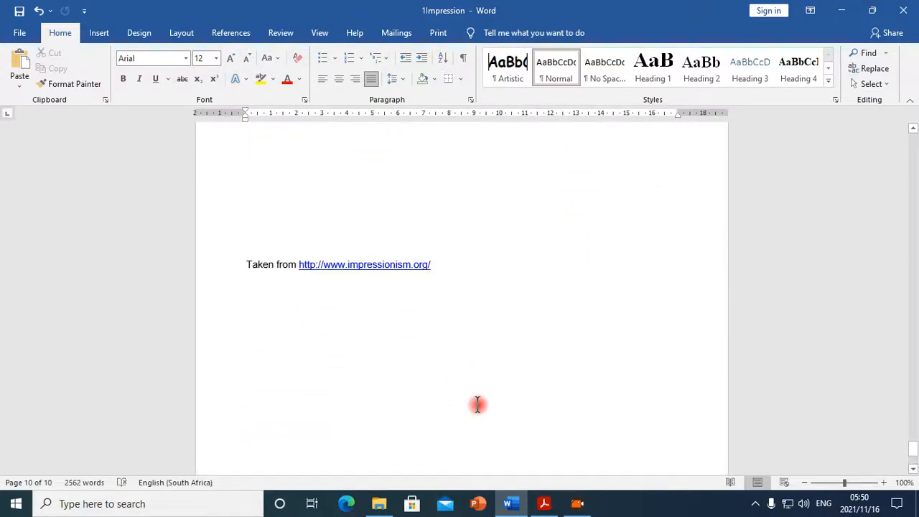
scroll(522, 303, up, 10)
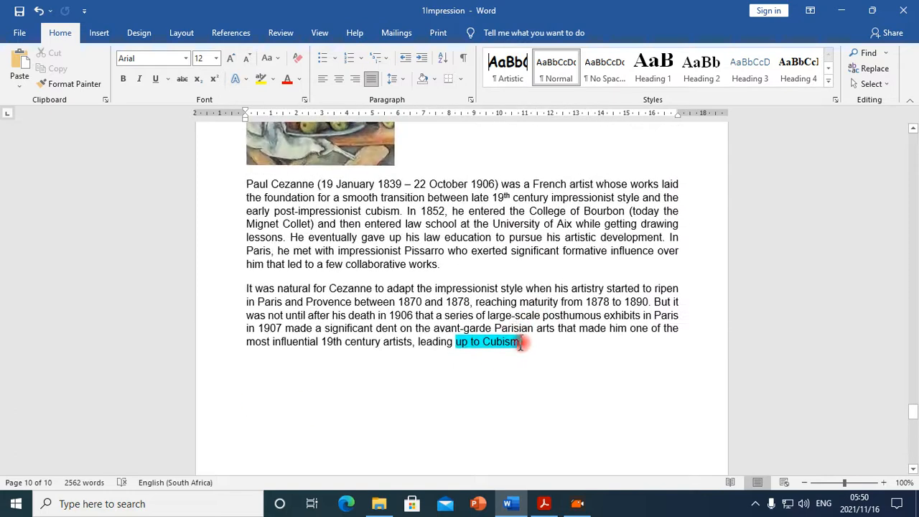
scroll(494, 344, down, 10)
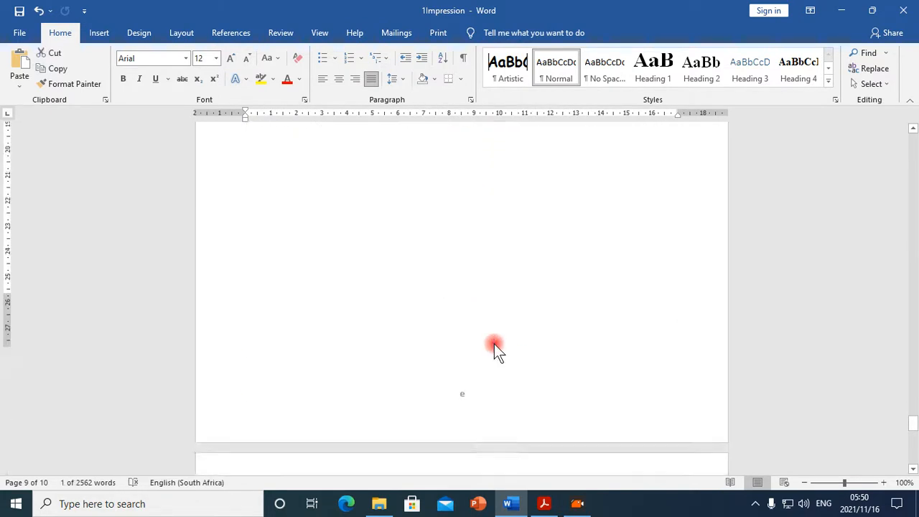
scroll(471, 287, down, 10)
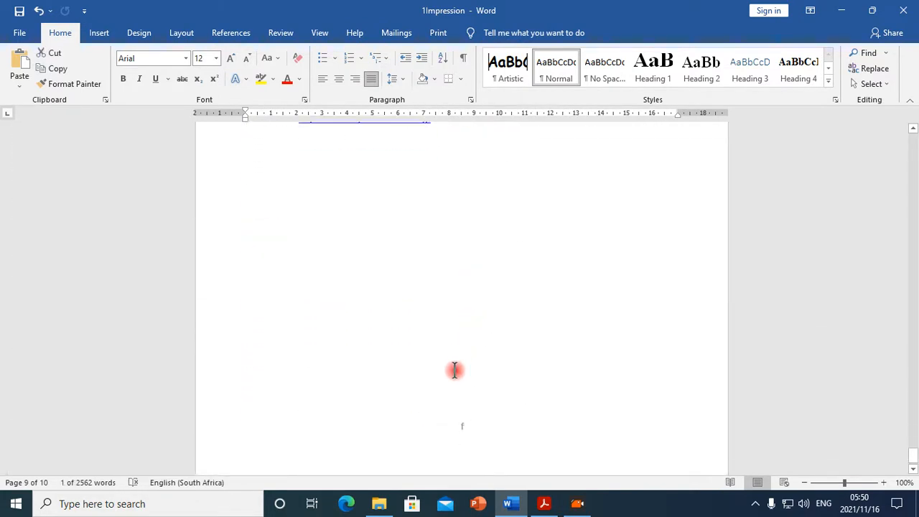
scroll(500, 310, up, 5)
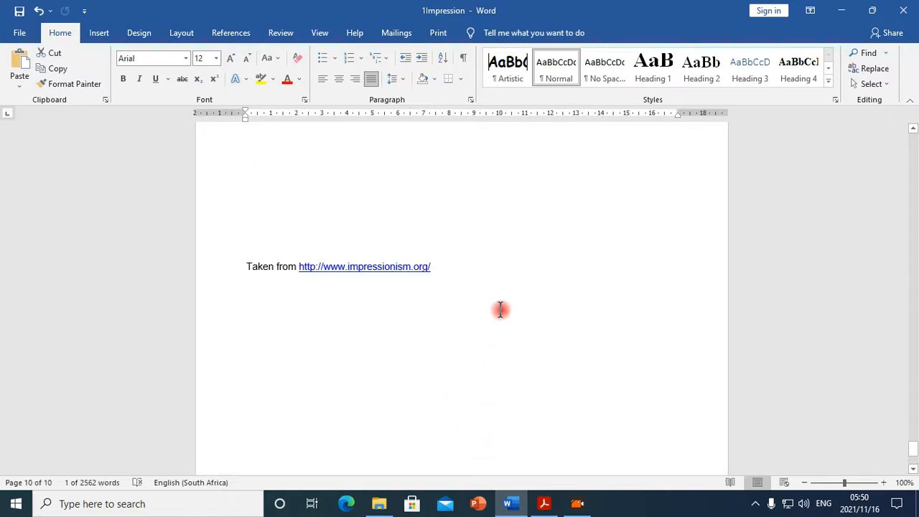
scroll(498, 349, down, 5)
scroll(502, 301, up, 15)
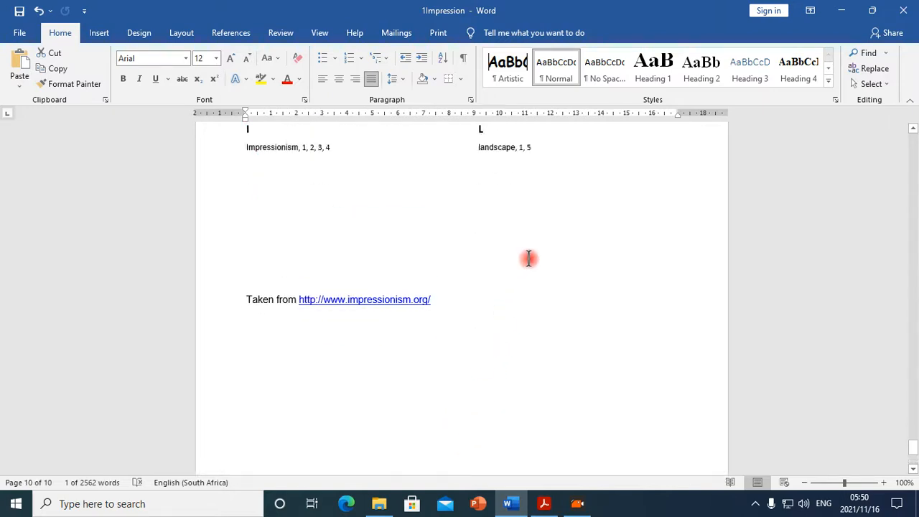
Insert a Next Page section break directly after the highlighted "up to Cubism." text.
click(519, 275)
scroll(527, 295, up, 6)
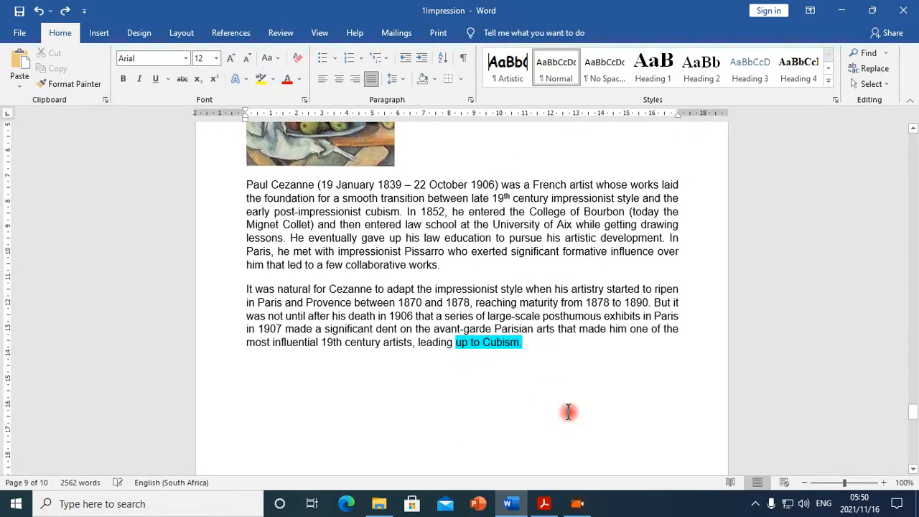
click(173, 27)
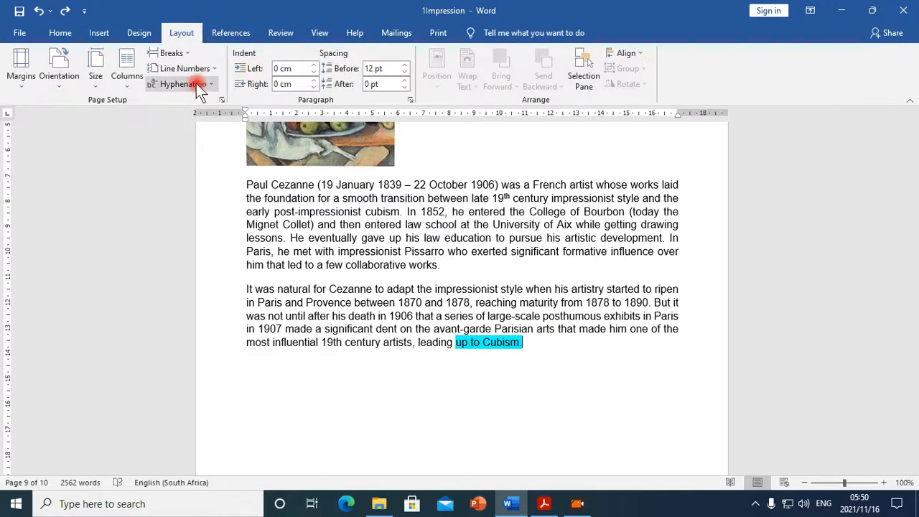
click(177, 58)
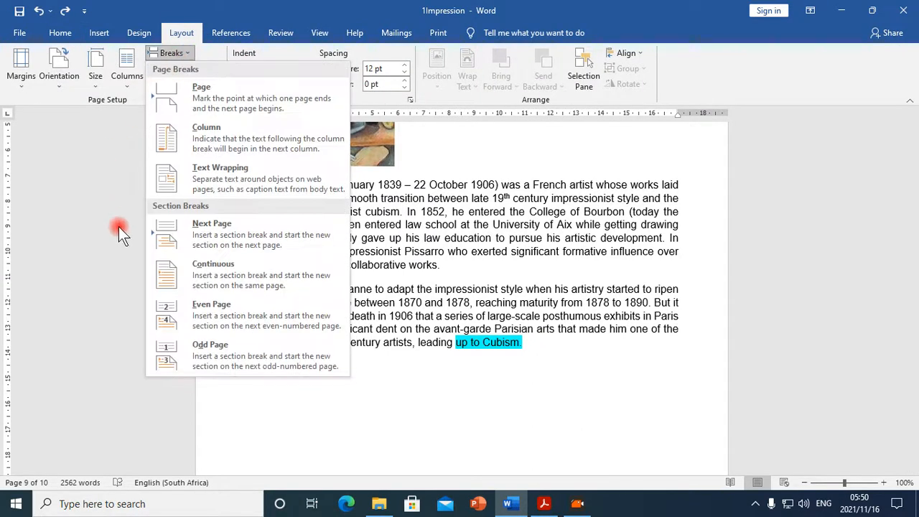
click(244, 248)
scroll(575, 232, down, 5)
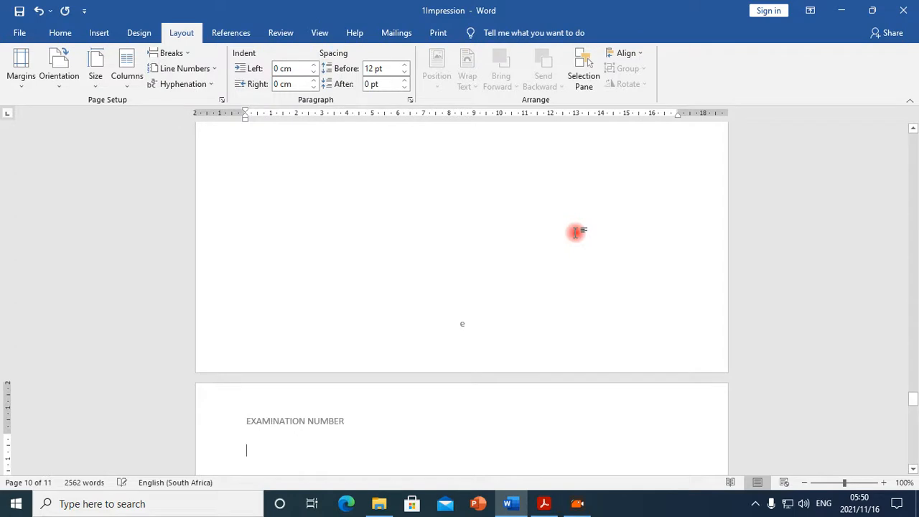
scroll(574, 323, down, 8)
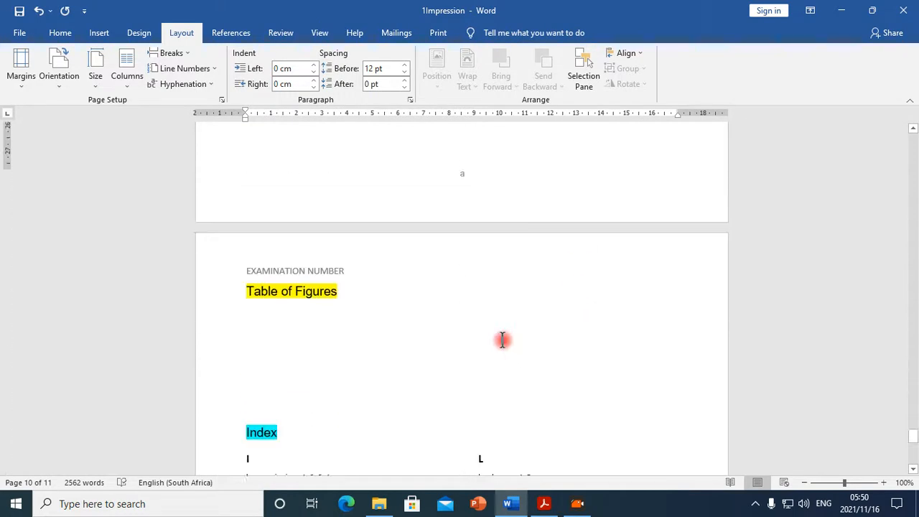
Show the formatting marks and inspect the breaks between the "up to Cubism" text and the Table of Figures page.
scroll(503, 330, up, 6)
click(58, 32)
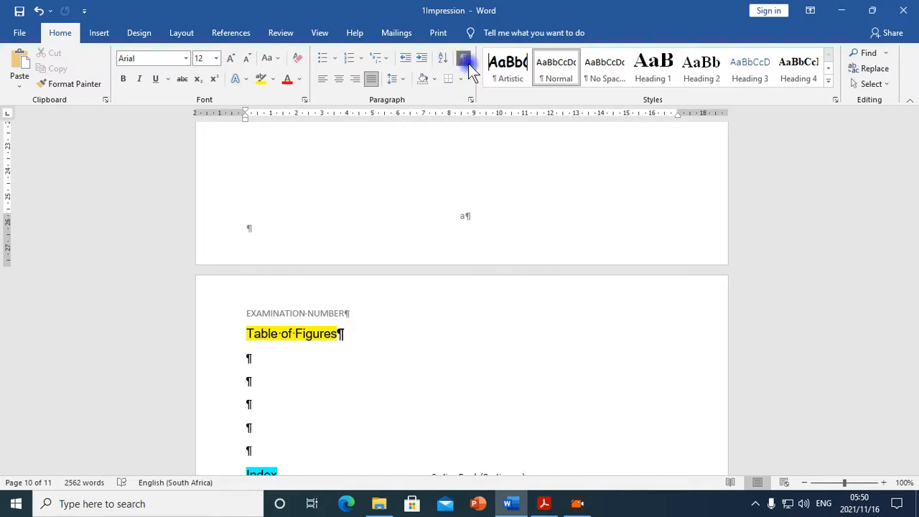
scroll(476, 290, up, 15)
scroll(502, 248, up, 8)
scroll(511, 252, down, 9)
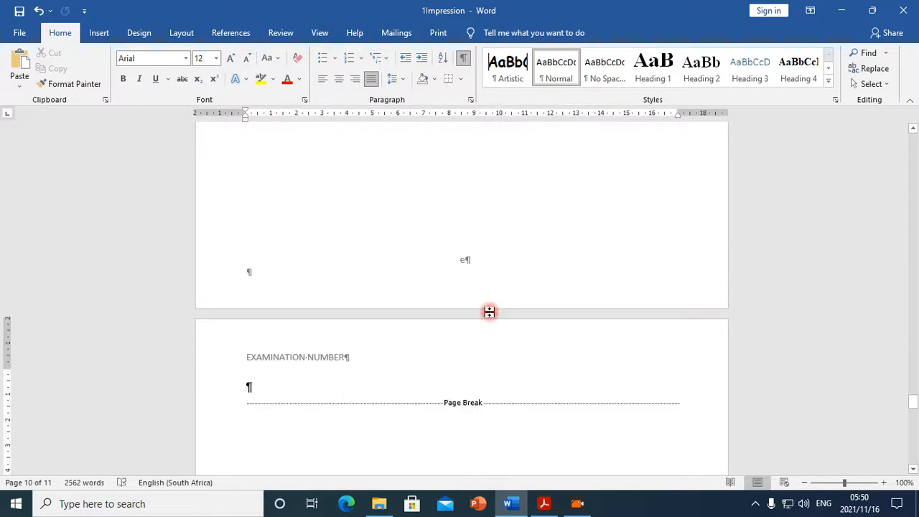
scroll(488, 311, down, 3)
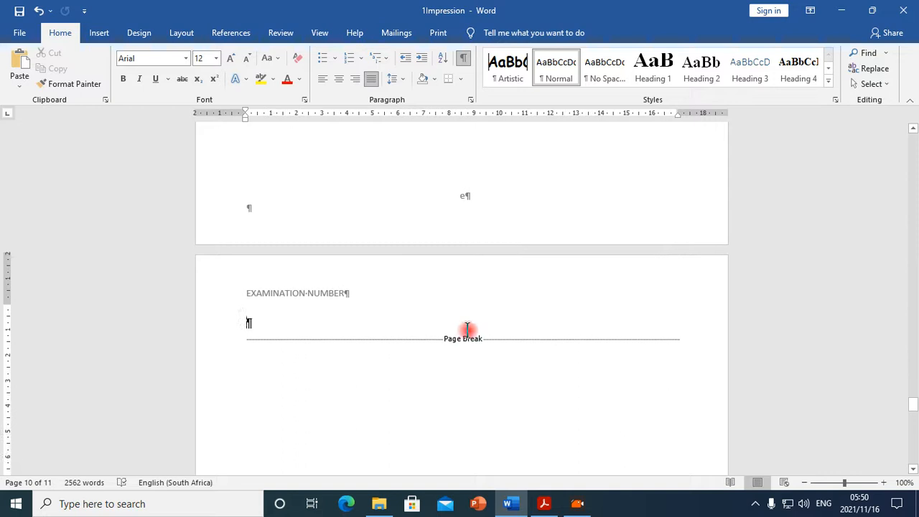
Delete the empty paragraph and the section break after "up to Cubism", leaving only the page break there.
double_click(686, 244)
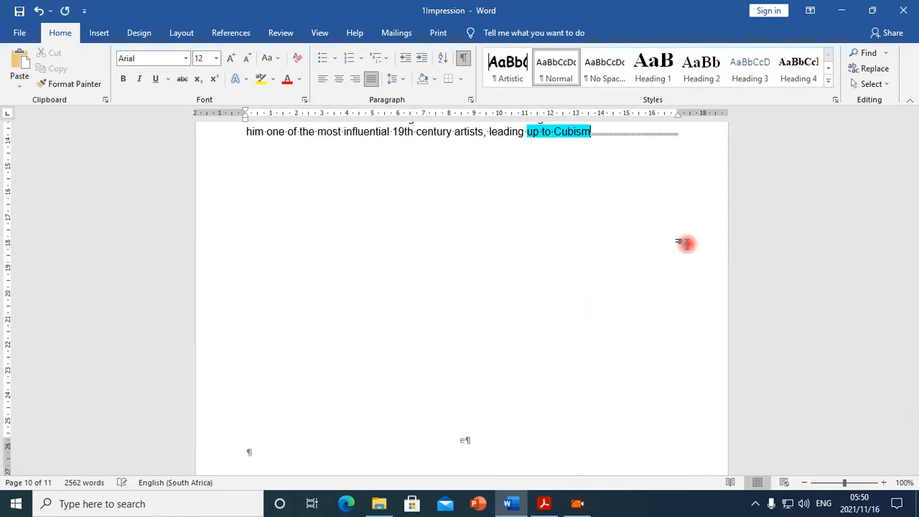
scroll(687, 233, down, 18)
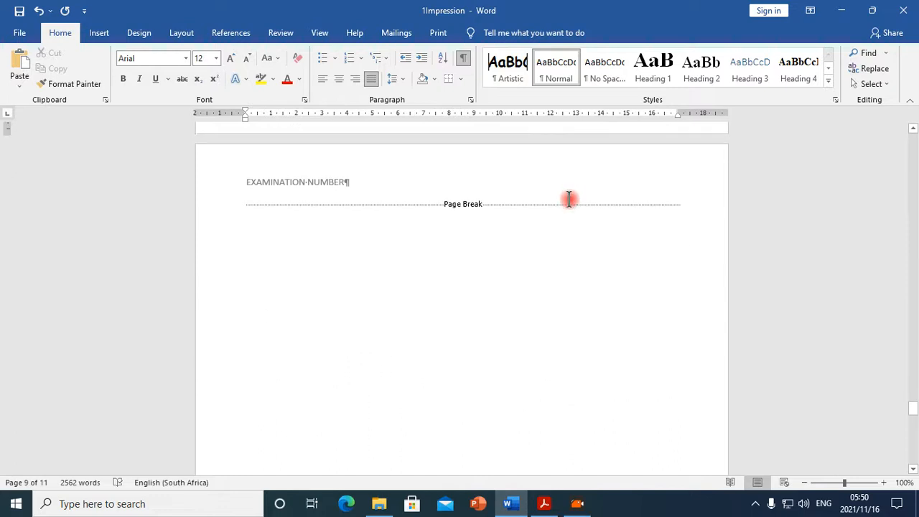
scroll(592, 222, up, 12)
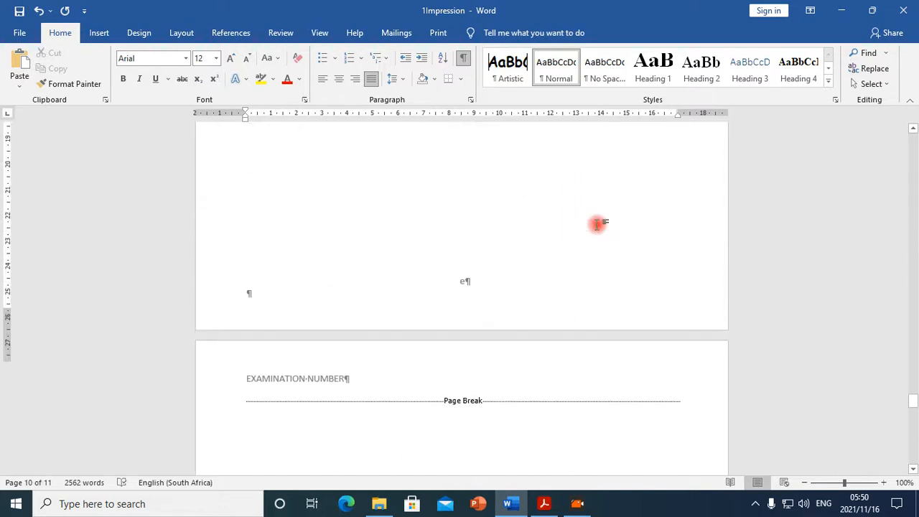
scroll(624, 194, down, 4)
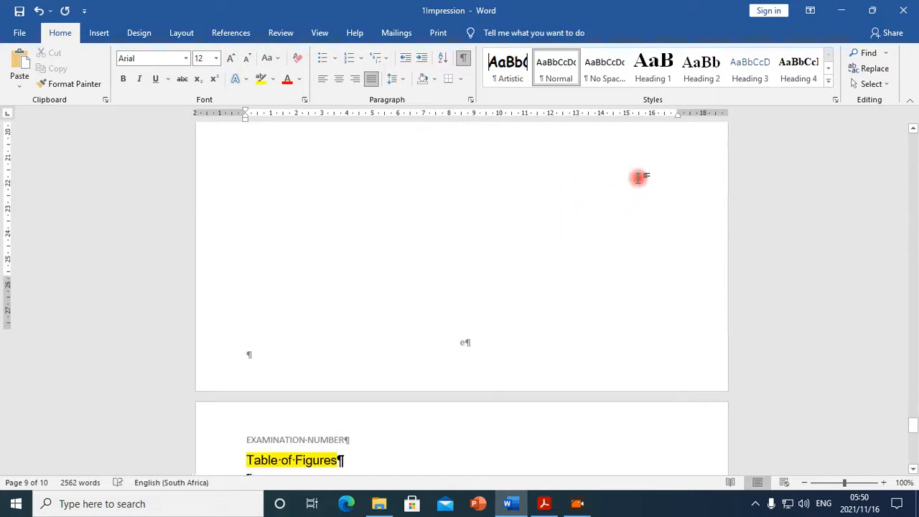
scroll(685, 138, up, 5)
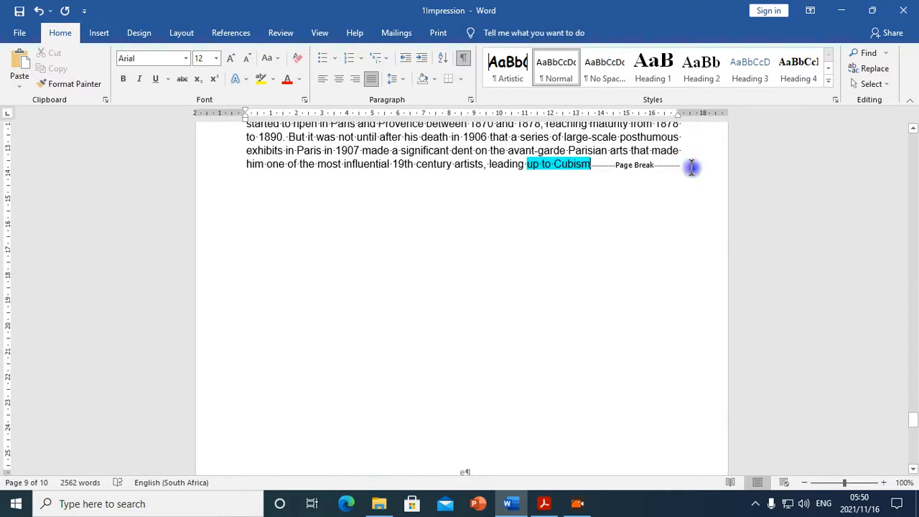
Insert a Next Page section break directly before the "Table of Figures" heading and check the footer numbers on both sides of it.
scroll(675, 179, down, 8)
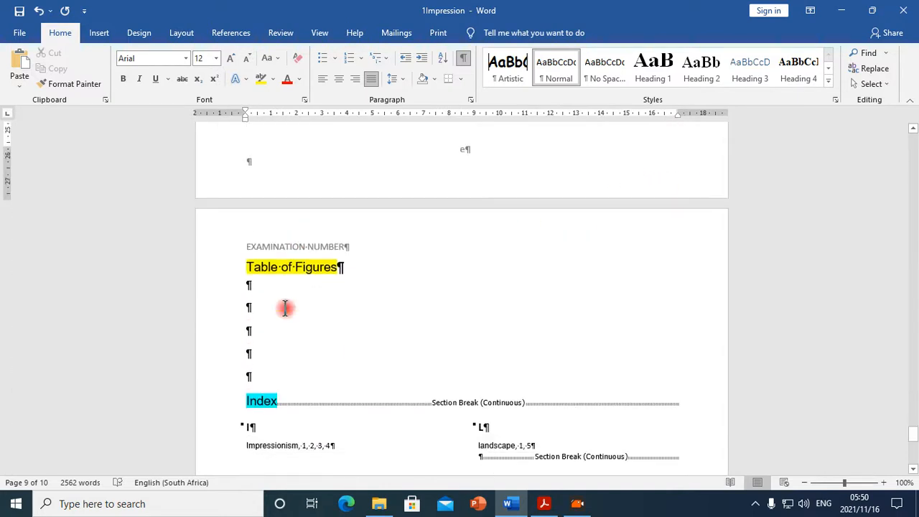
click(250, 267)
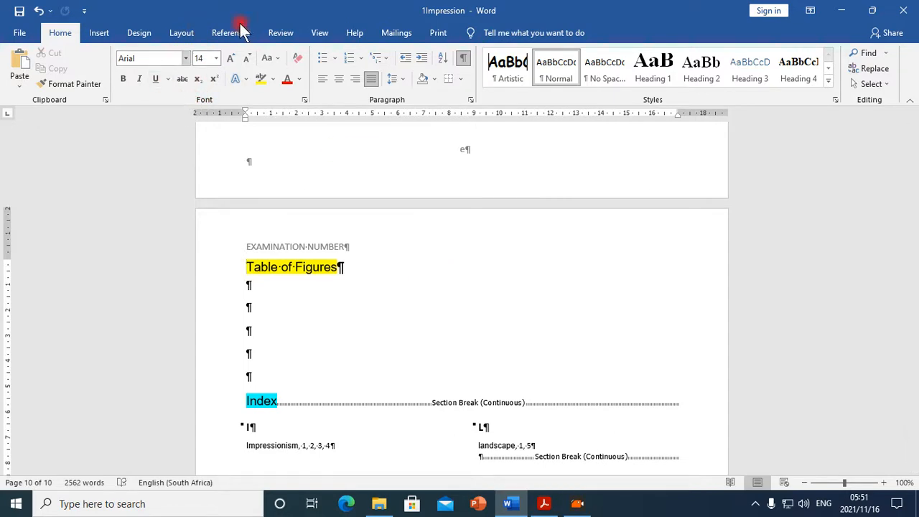
click(184, 33)
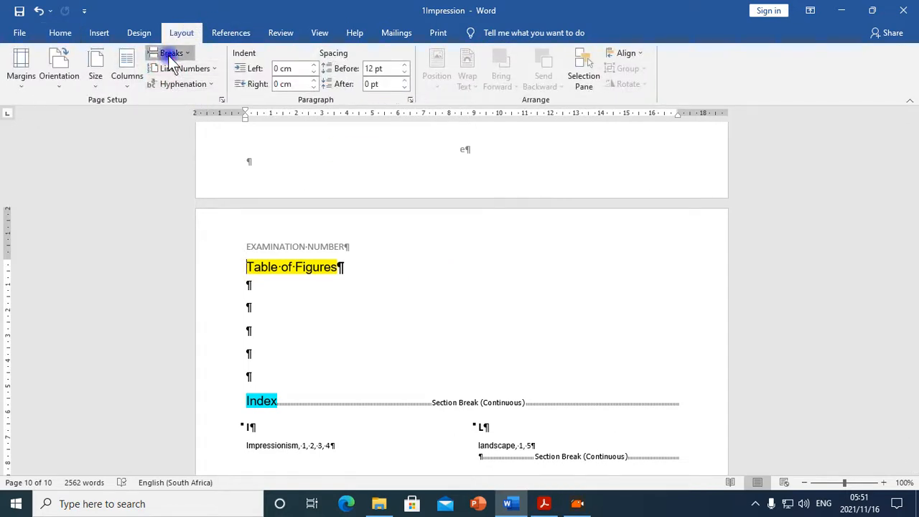
click(173, 57)
click(225, 242)
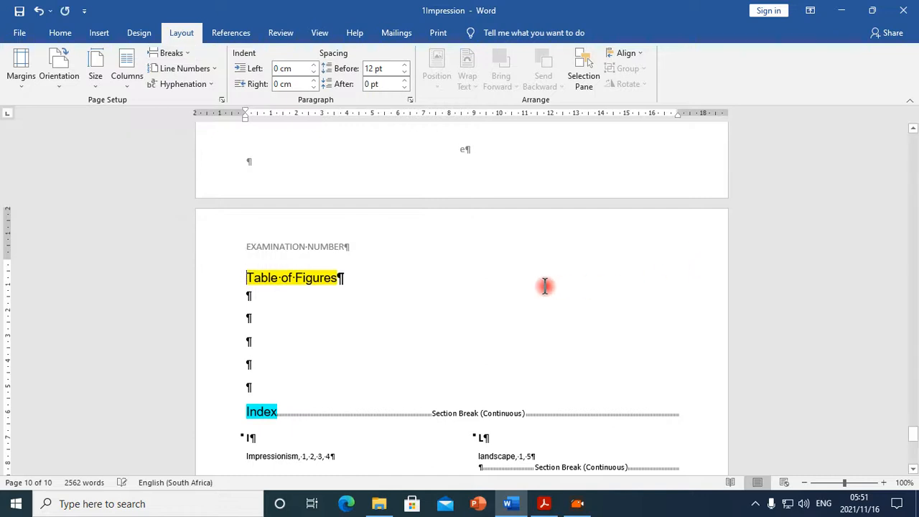
scroll(546, 287, up, 10)
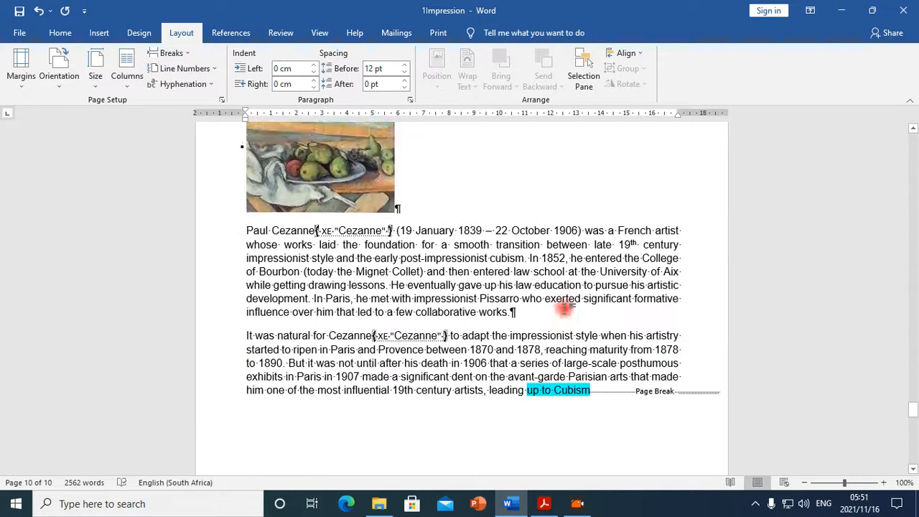
scroll(564, 309, down, 8)
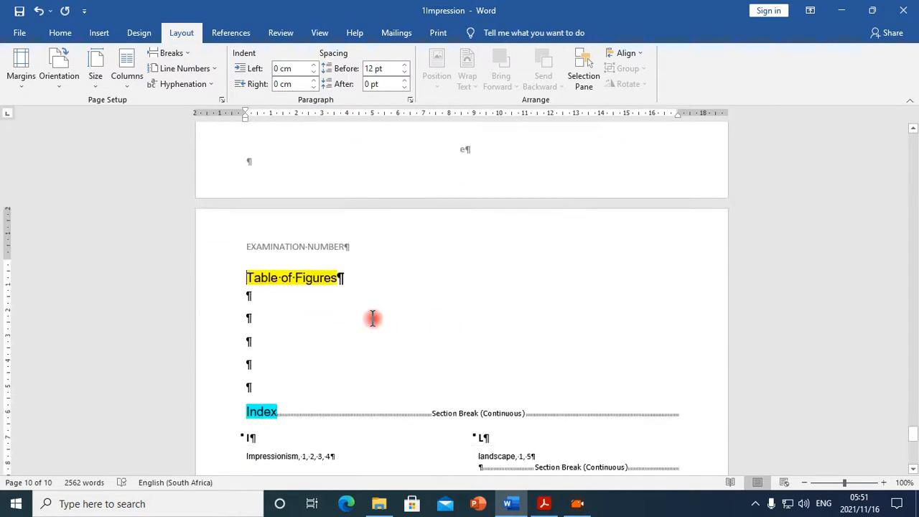
scroll(427, 349, down, 15)
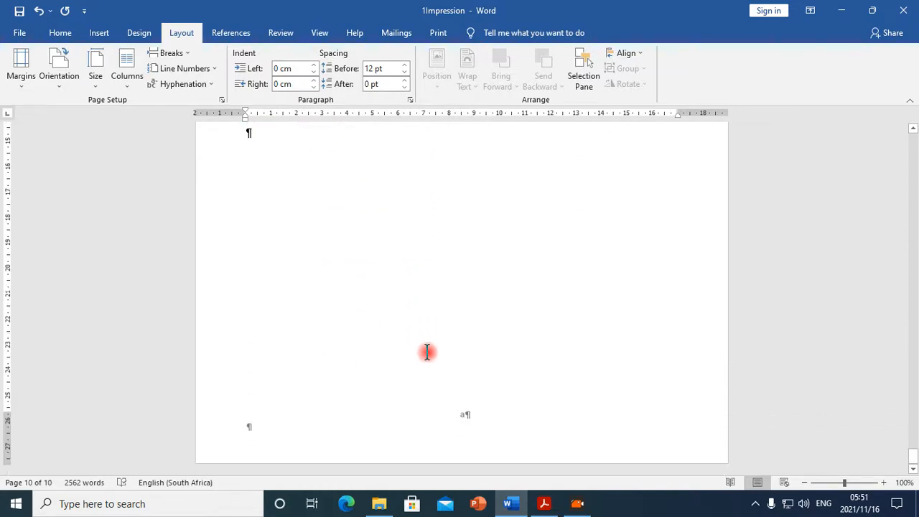
Open the Section 4 footer on the last page and switch its Link to Previous setting off and back on.
double_click(463, 429)
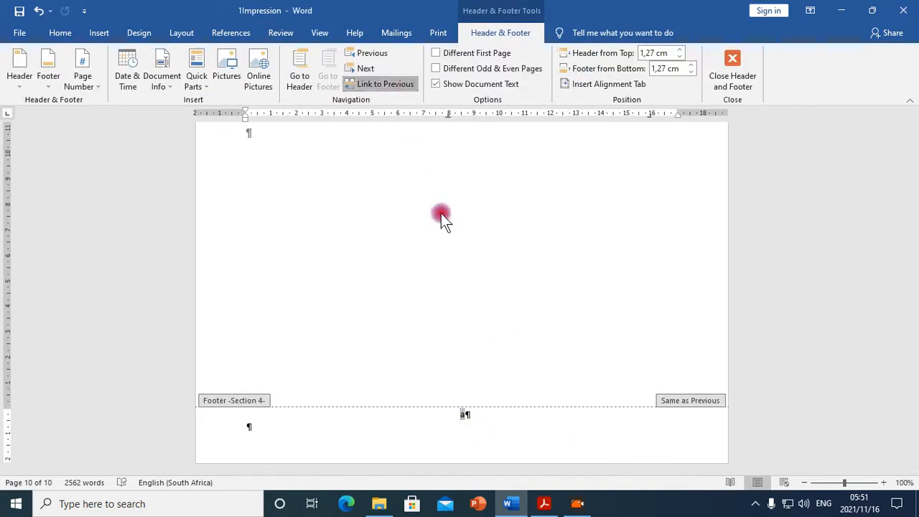
click(395, 86)
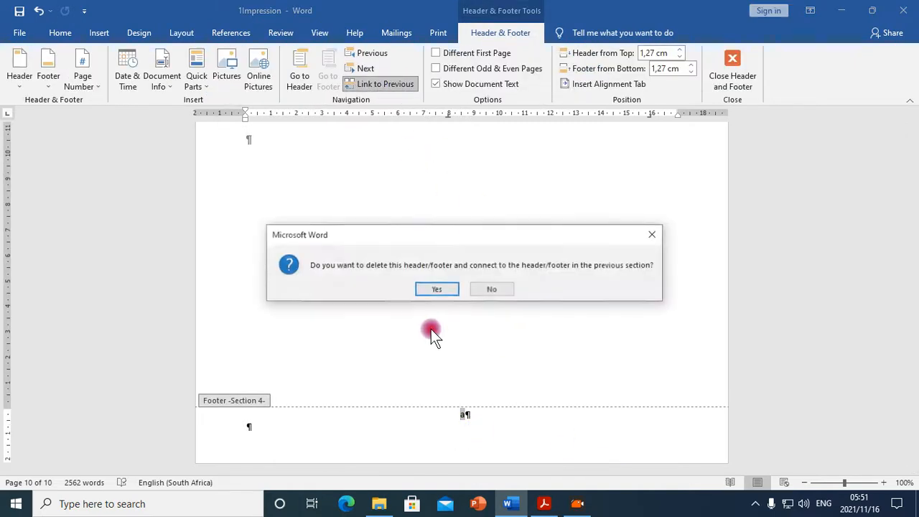
click(437, 288)
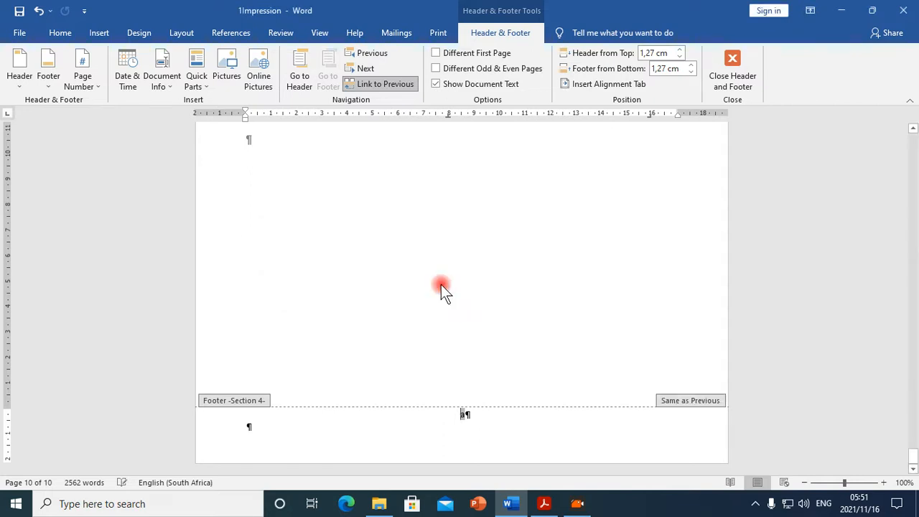
click(460, 422)
Review the headers, footer page numbers and section labels from the Table of Figures page back to the document's first pages.
scroll(390, 423, up, 15)
click(263, 393)
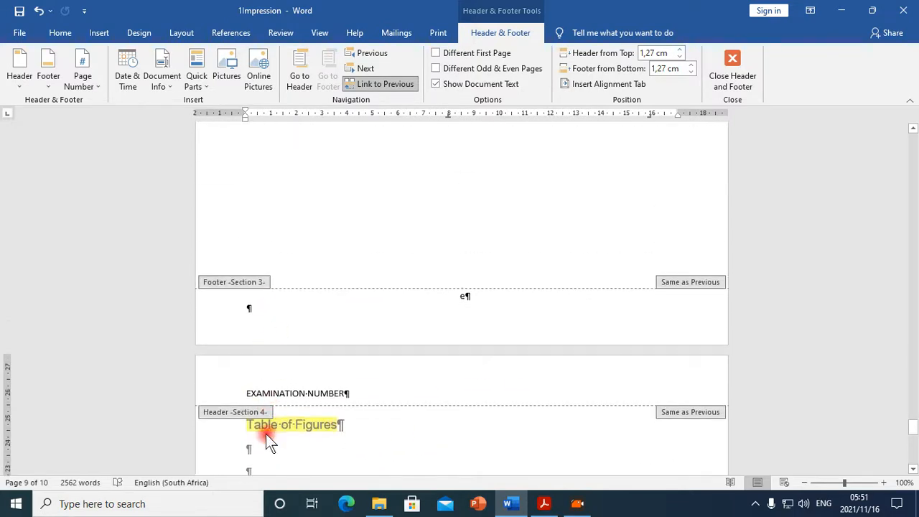
scroll(270, 412, up, 3)
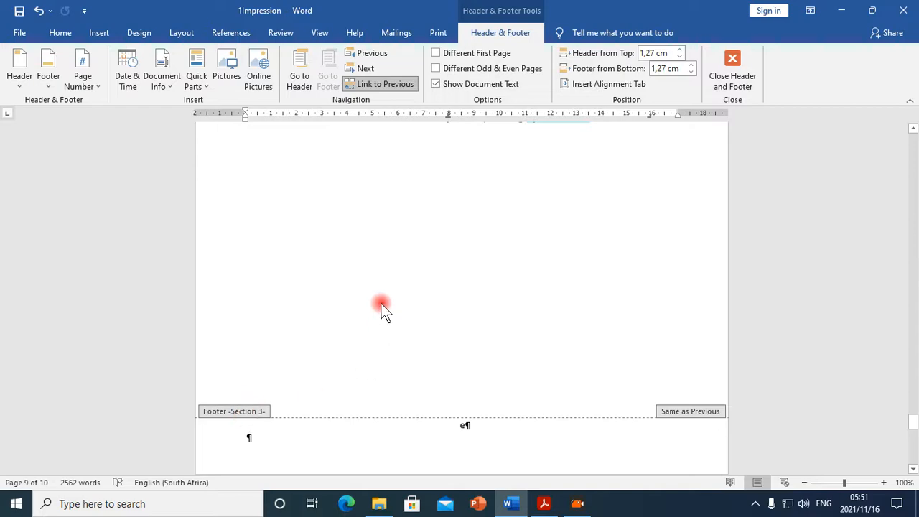
scroll(417, 317, up, 15)
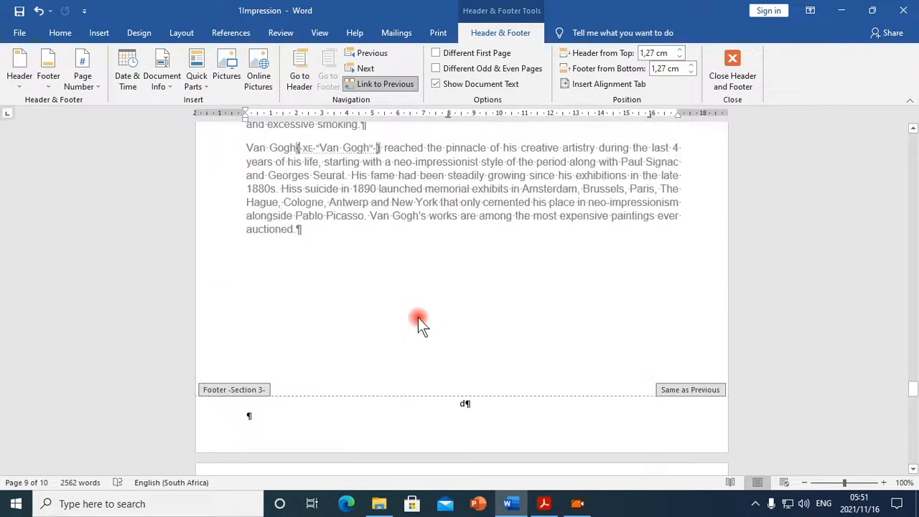
scroll(428, 312, up, 15)
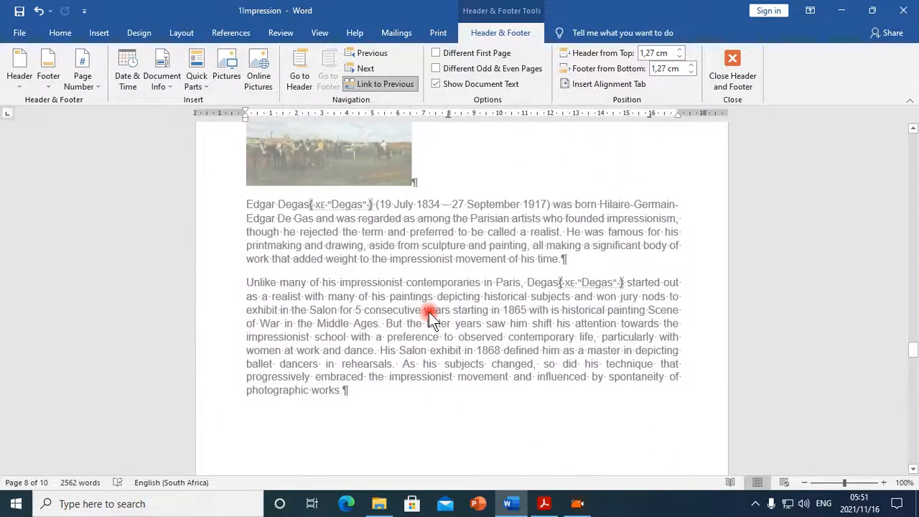
scroll(428, 312, up, 10)
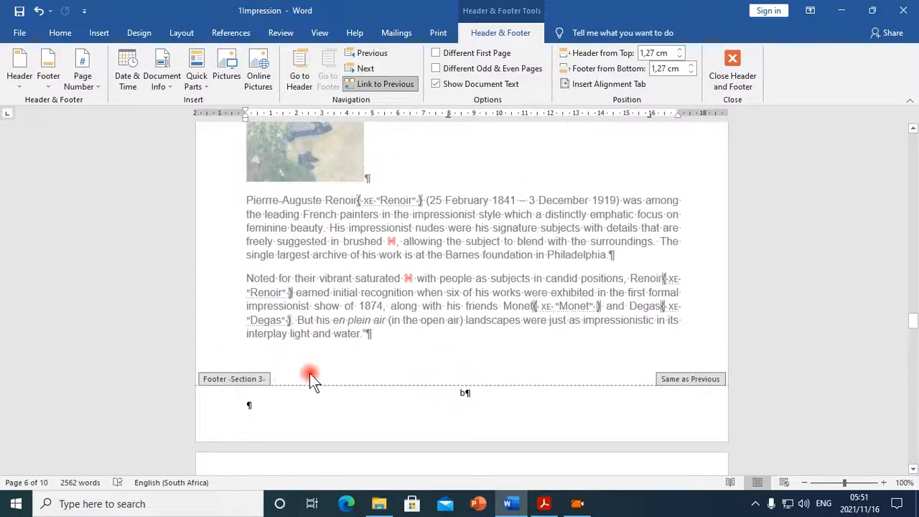
scroll(385, 371, up, 15)
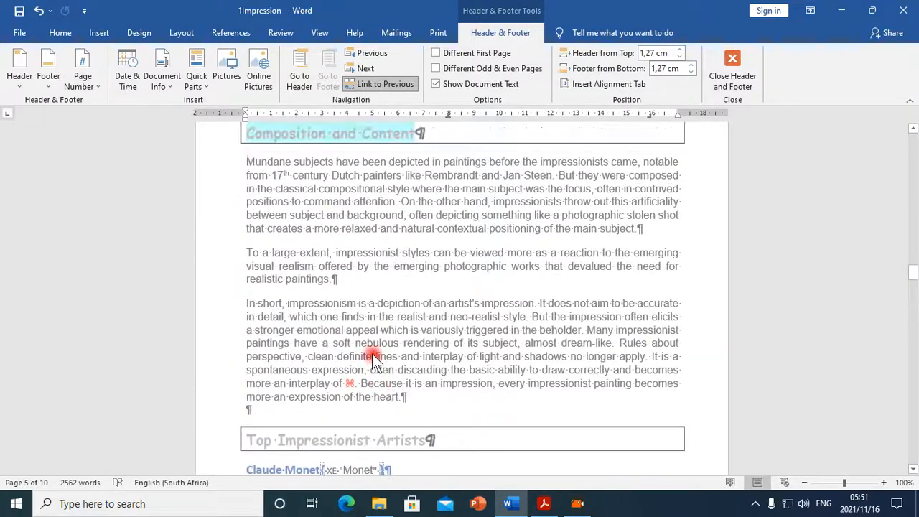
scroll(372, 357, up, 10)
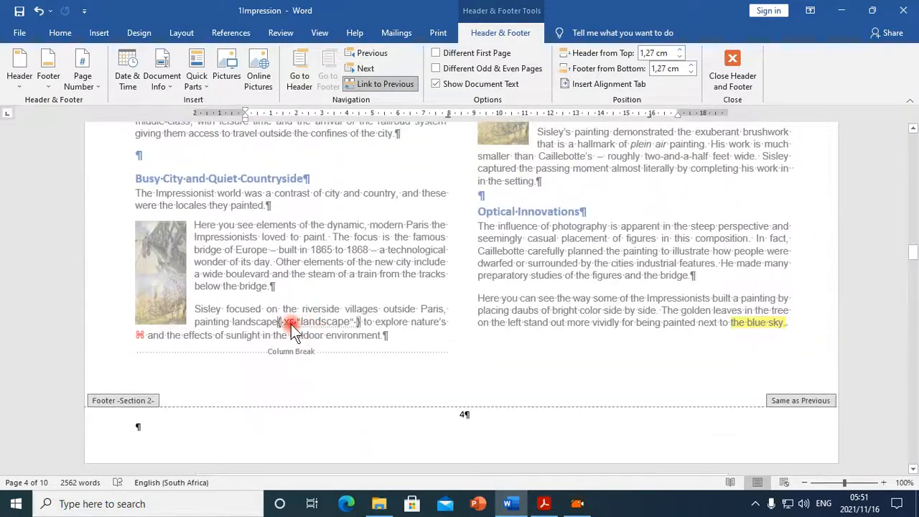
scroll(522, 401, up, 15)
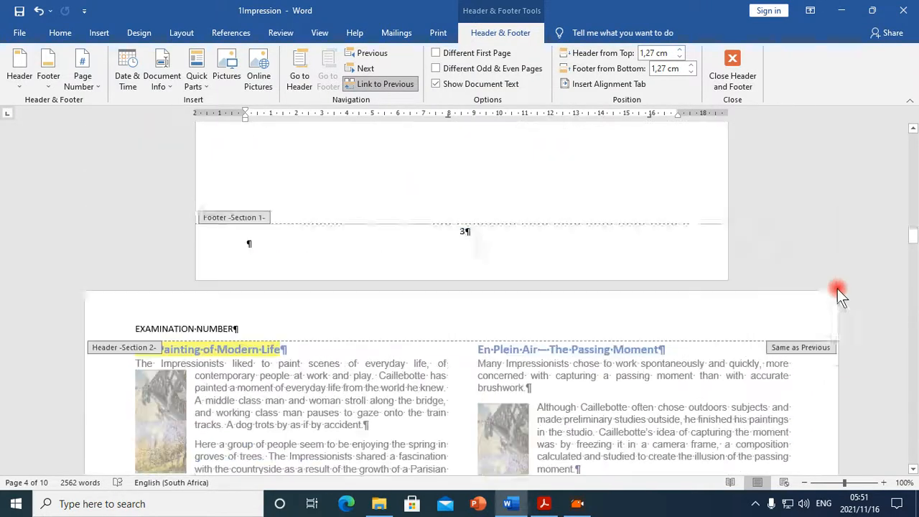
scroll(717, 287, up, 8)
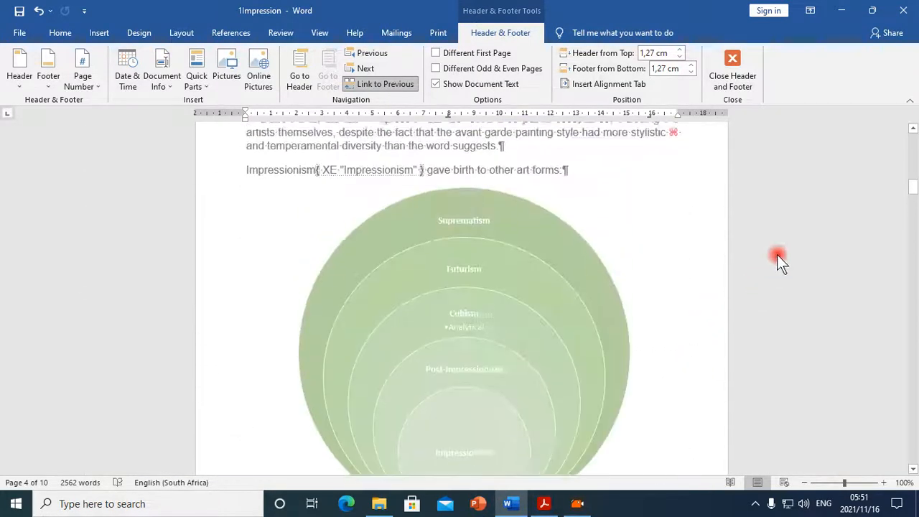
drag(913, 193, 910, 140)
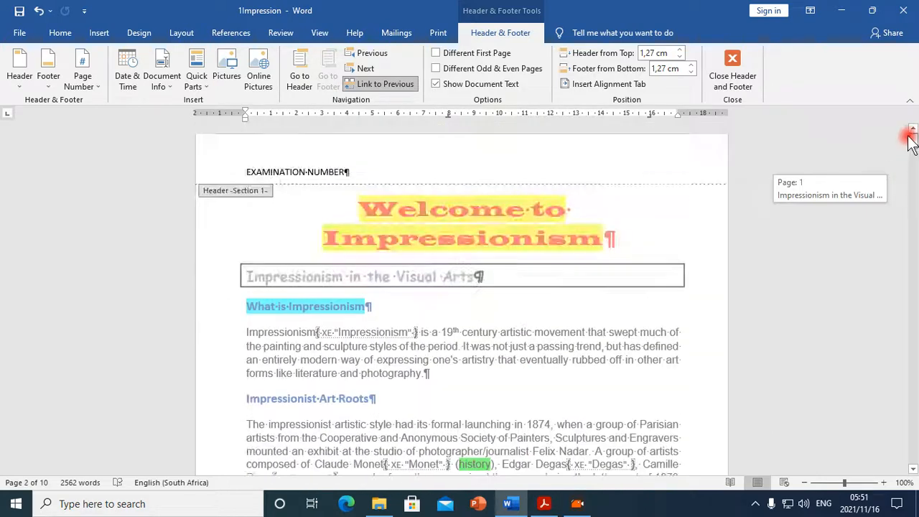
scroll(329, 299, down, 20)
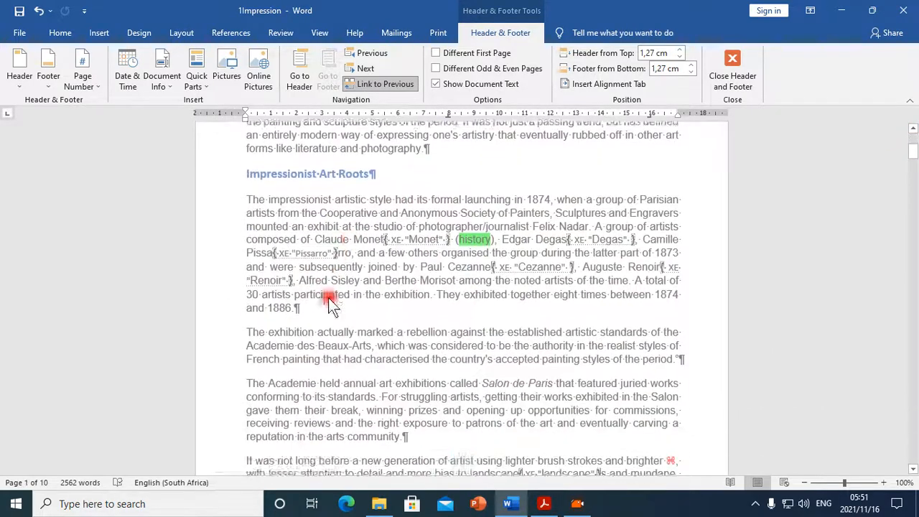
scroll(335, 312, down, 20)
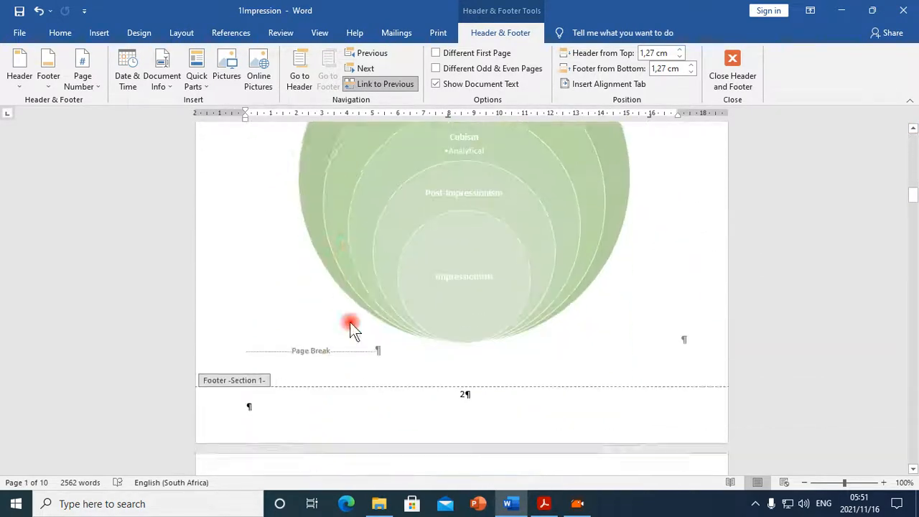
Unlink the Section 4 footer on the last page from the previous section and delete its page number.
drag(914, 227, 913, 452)
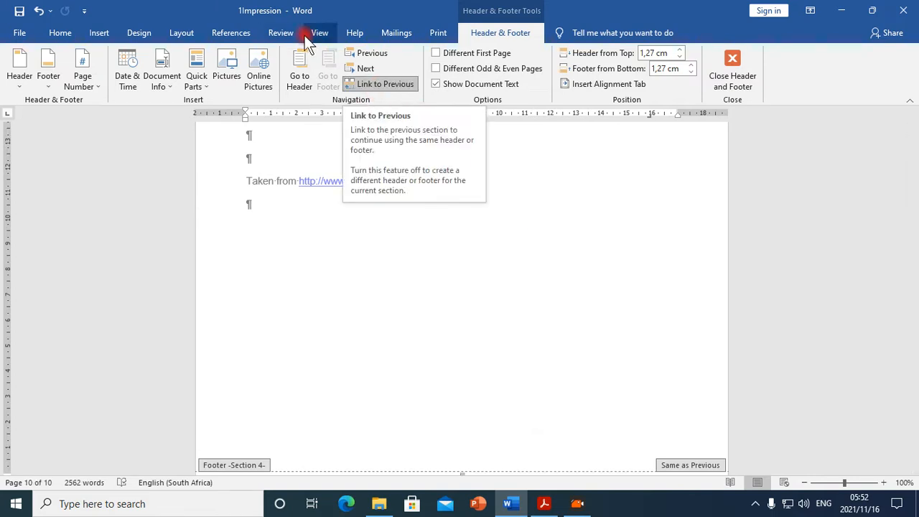
scroll(498, 333, down, 2)
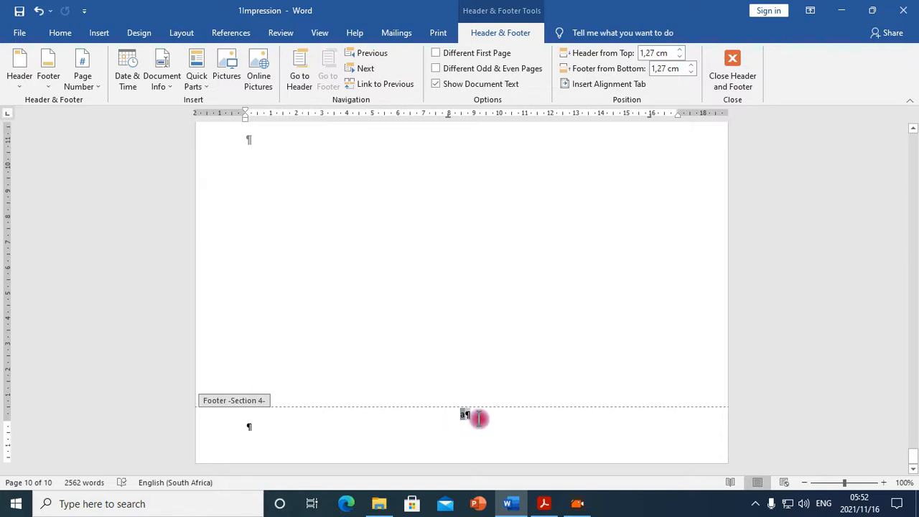
key(Delete)
Check the footer page numbers in the sections before Table of Figures and the footer on the last page.
scroll(478, 418, up, 15)
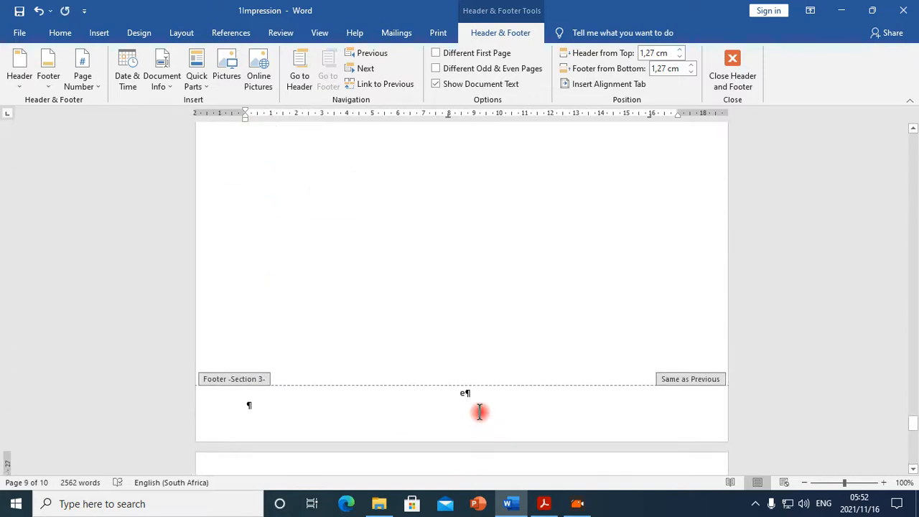
scroll(479, 411, up, 12)
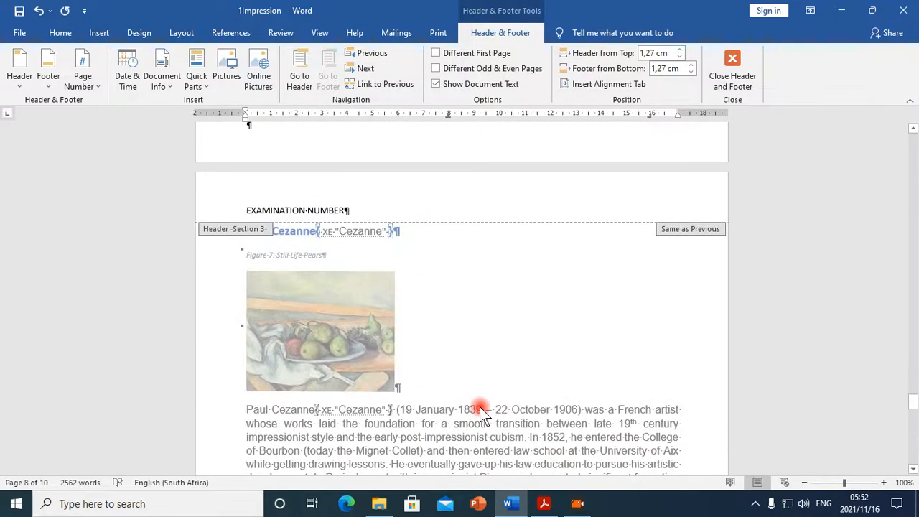
scroll(480, 413, down, 10)
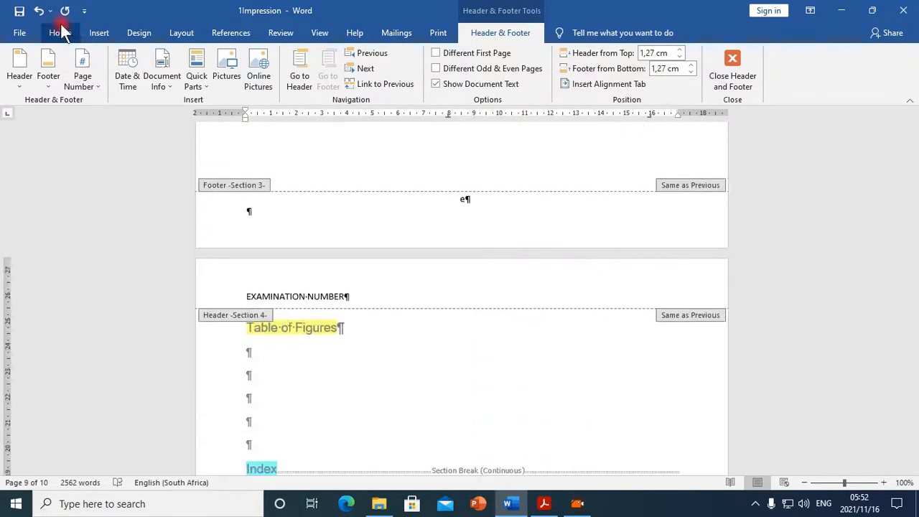
scroll(437, 293, down, 15)
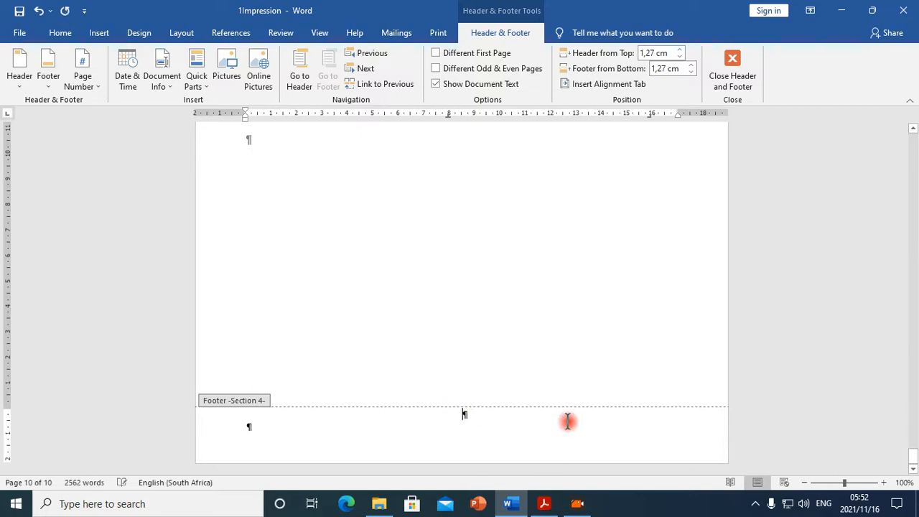
scroll(567, 422, up, 15)
scroll(569, 423, up, 15)
scroll(569, 423, up, 15)
scroll(569, 424, up, 10)
scroll(568, 426, down, 15)
scroll(543, 414, down, 20)
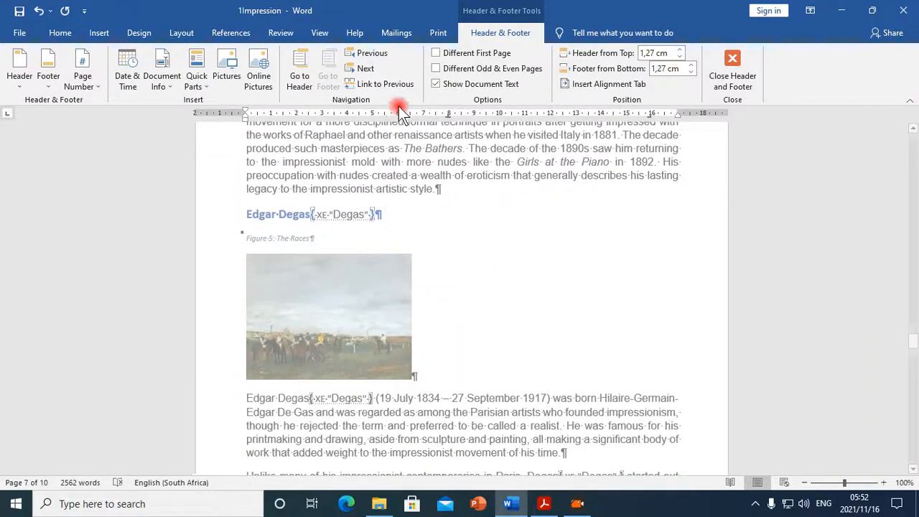
scroll(439, 276, down, 15)
scroll(510, 380, down, 20)
scroll(512, 391, down, 20)
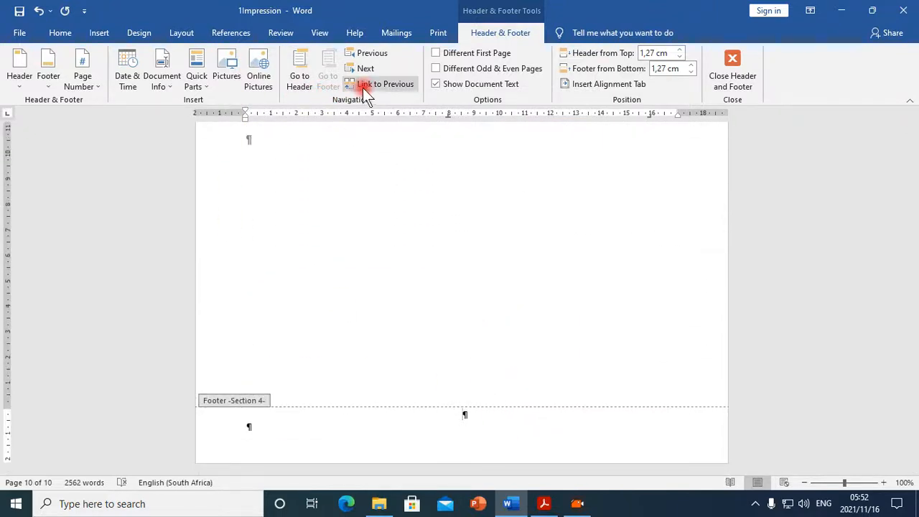
Link the Section 4 footer to the previous section again and check the footers around the Table of Figures page.
click(433, 289)
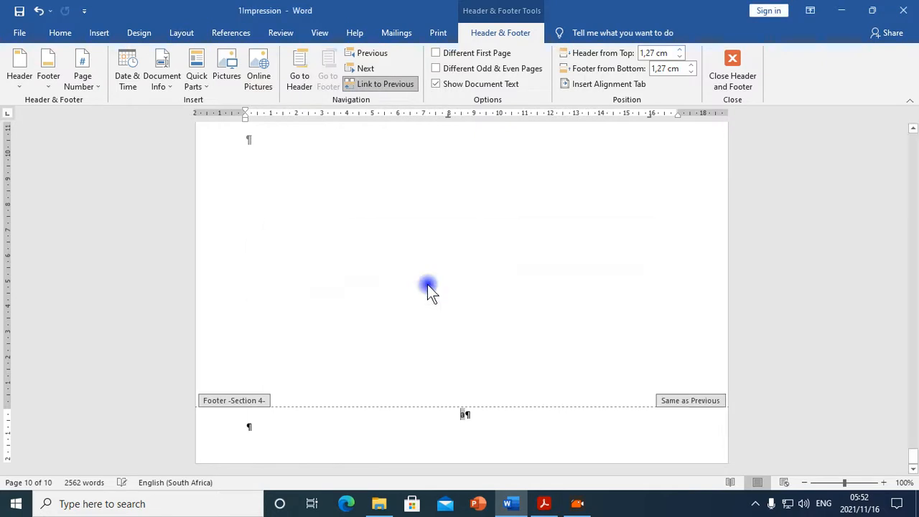
scroll(474, 395, up, 6)
scroll(480, 396, up, 8)
scroll(480, 396, down, 9)
scroll(483, 435, down, 7)
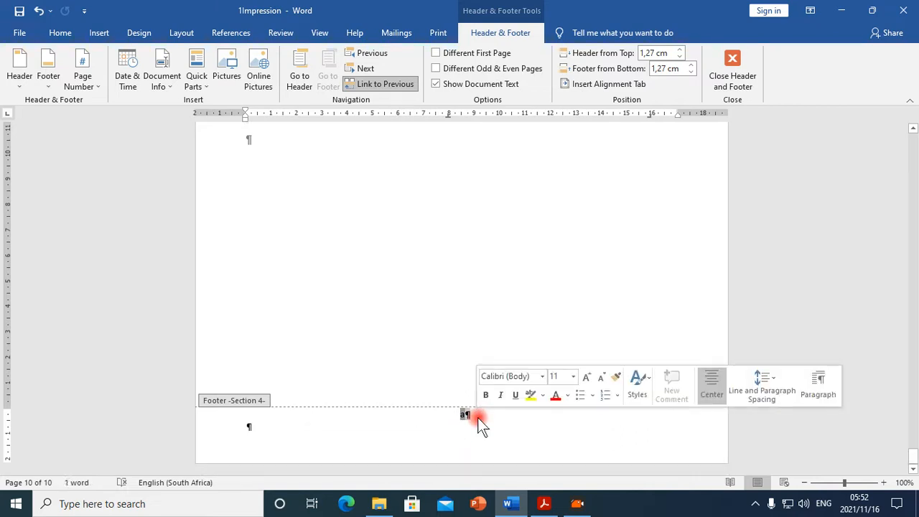
Delete the page number from the still linked Section 4 footer and check the effect on the preceding pages' footers.
key(Delete)
scroll(477, 417, up, 15)
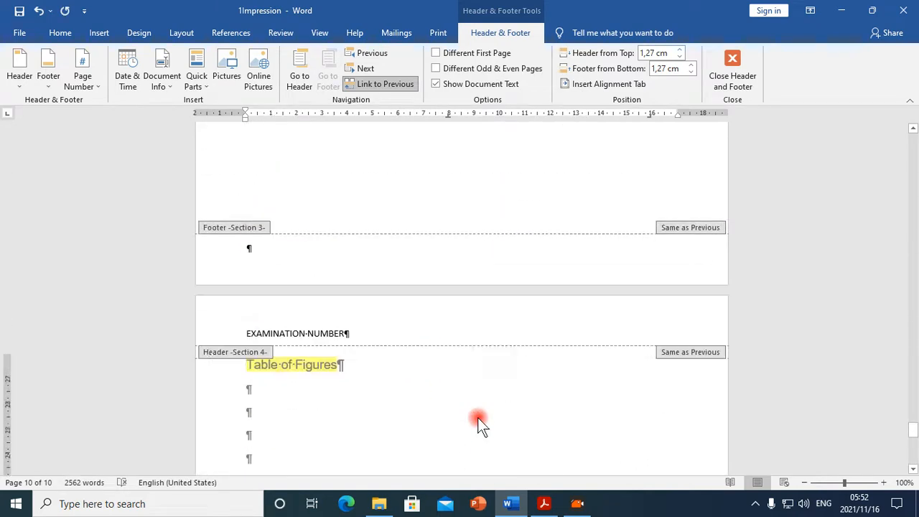
scroll(478, 417, up, 15)
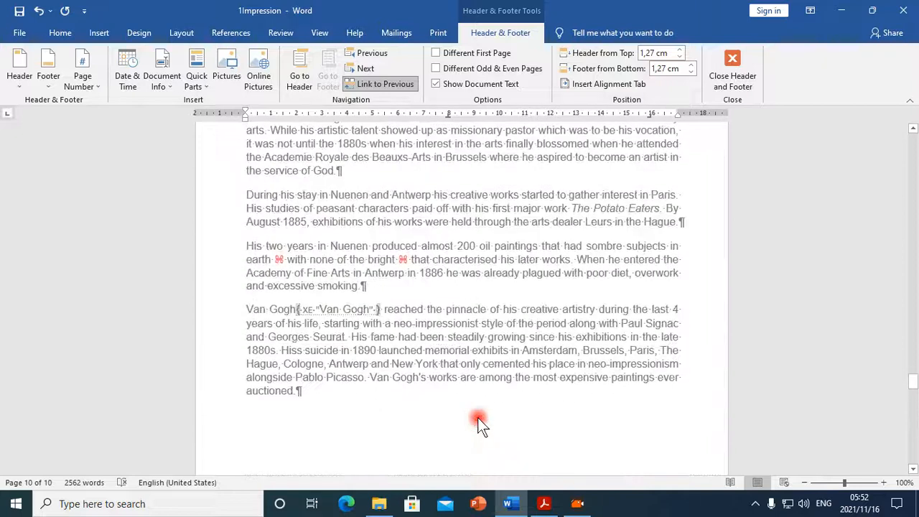
scroll(447, 362, up, 5)
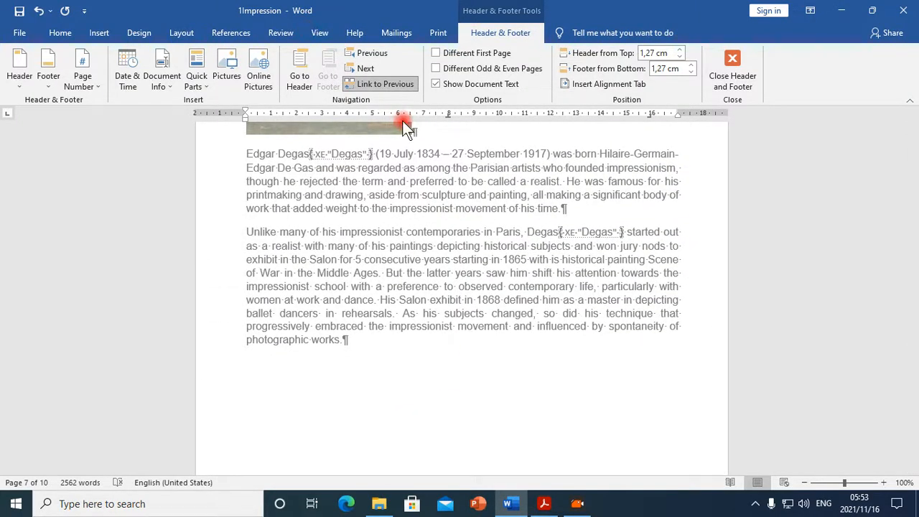
Undo the footer page number deletion and check the page numbers from Composition and Content to the Table of Figures page.
click(37, 10)
scroll(474, 370, down, 12)
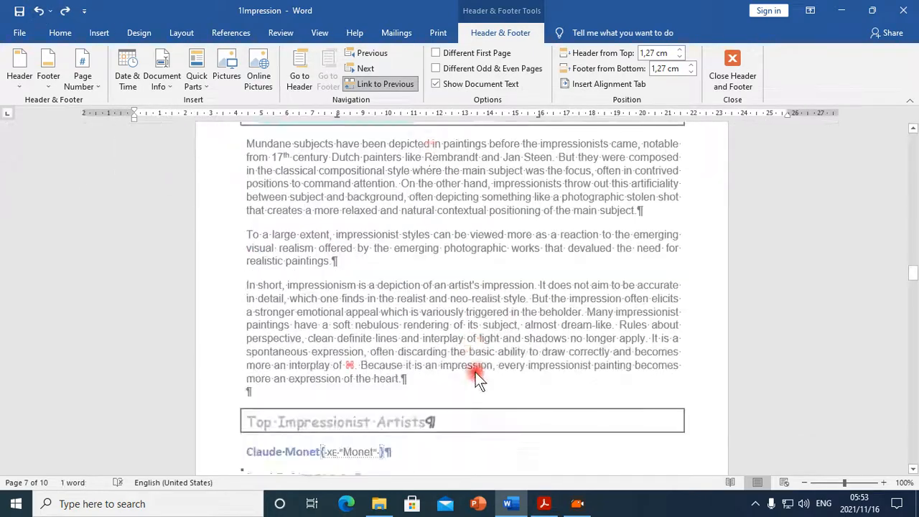
scroll(511, 423, down, 20)
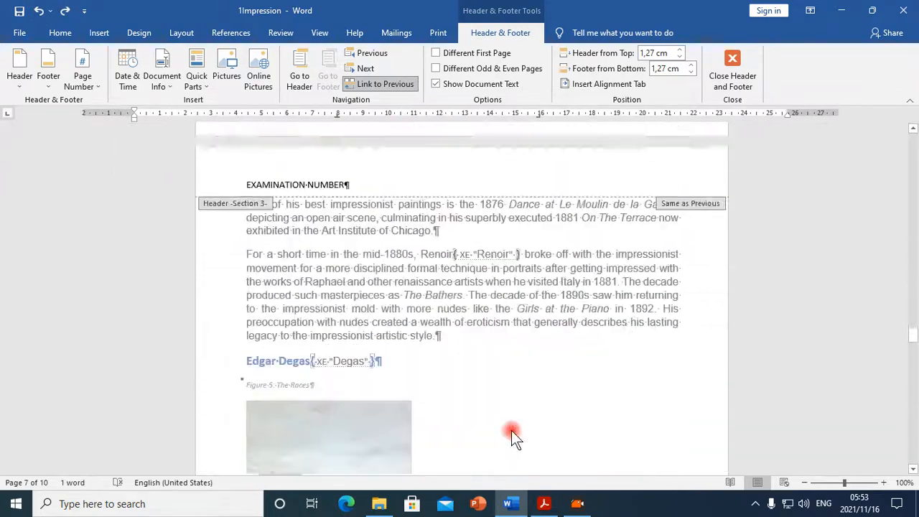
scroll(506, 433, down, 15)
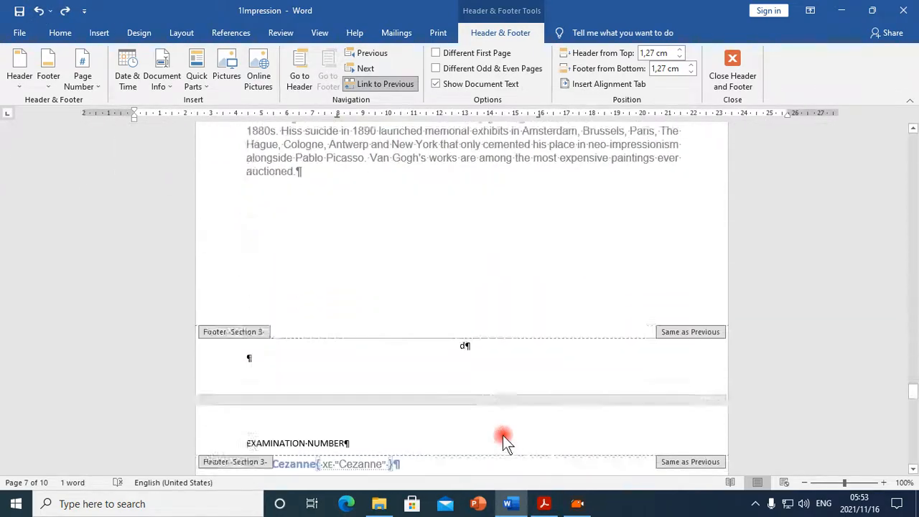
scroll(439, 428, down, 15)
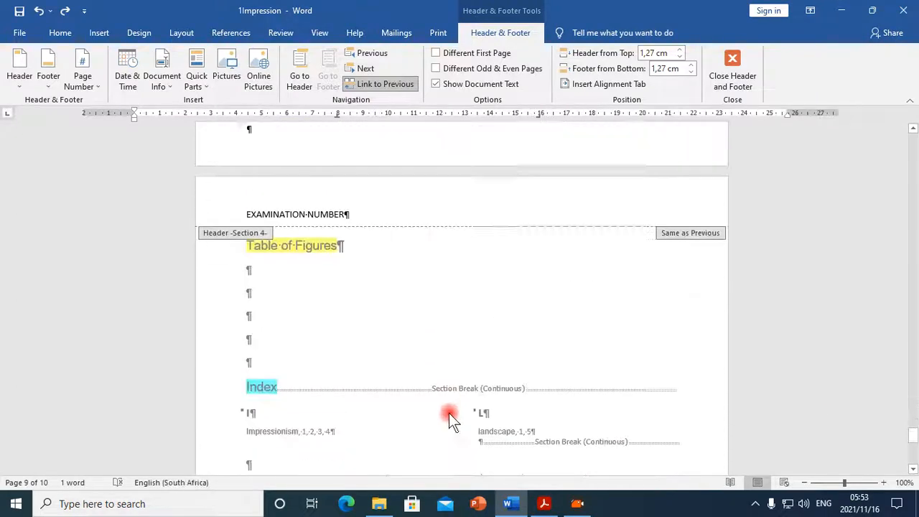
Unlink the Section 4 footer from the previous section and delete the page number from it.
click(464, 418)
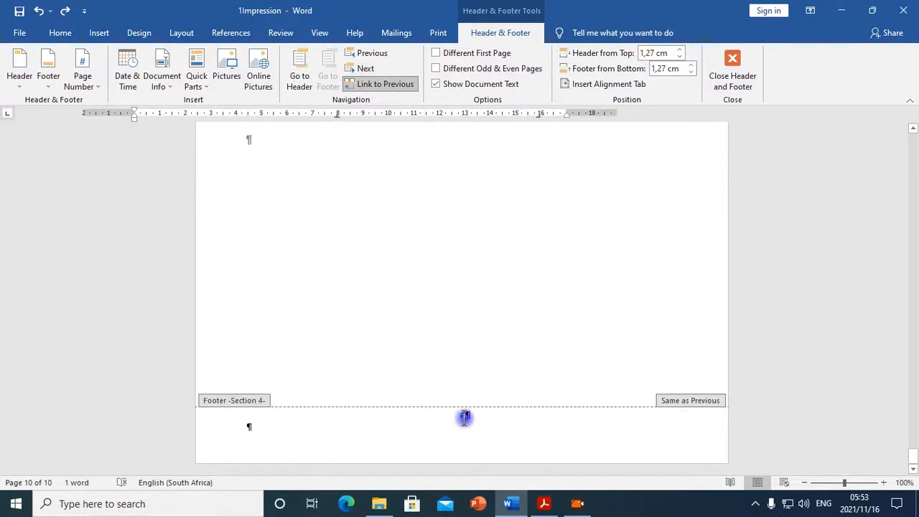
click(376, 87)
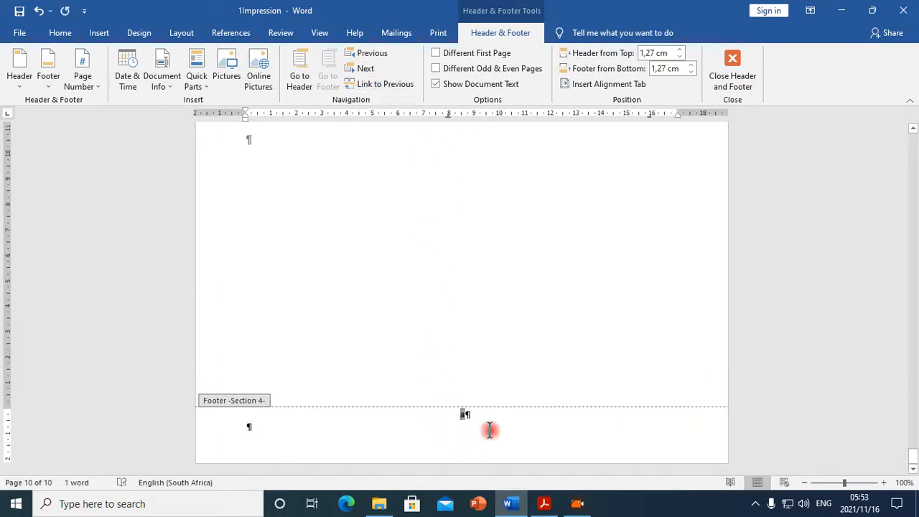
click(464, 422)
drag(460, 422, 477, 418)
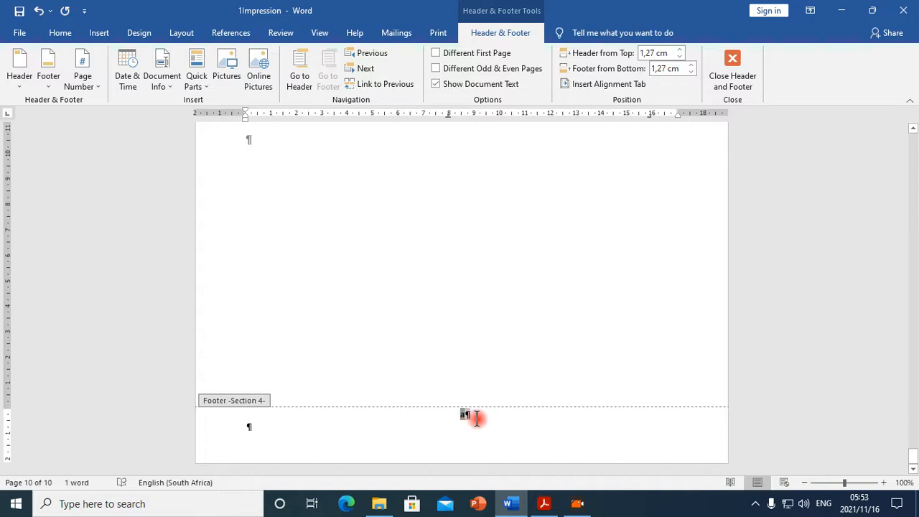
key(Delete)
Close header and footer editing and check the footer page numbers on the pages before the Table of Figures.
scroll(477, 417, up, 10)
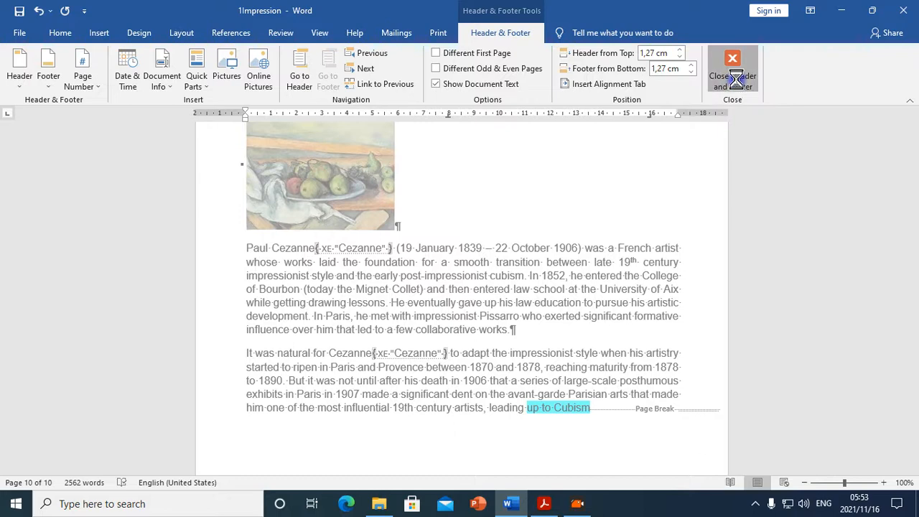
click(732, 75)
scroll(400, 305, up, 10)
scroll(509, 379, up, 15)
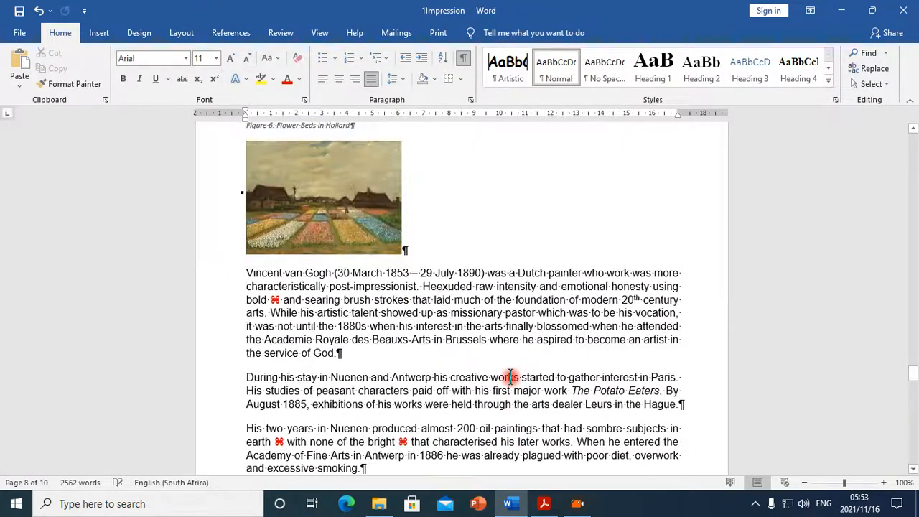
scroll(510, 378, up, 15)
scroll(517, 363, up, 6)
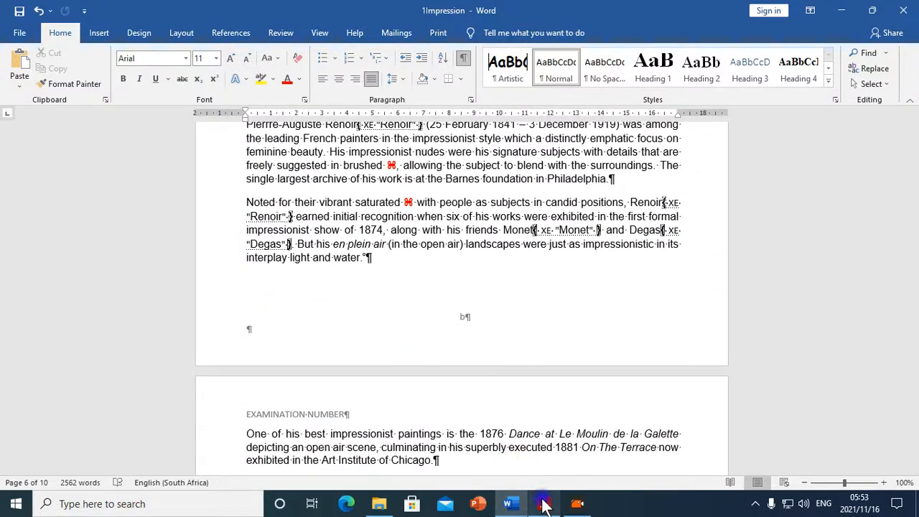
Read question 1.11 in Acrobat Reader, return to Word and insert an automatic table of figures below the 'Table of Figures' heading.
click(543, 501)
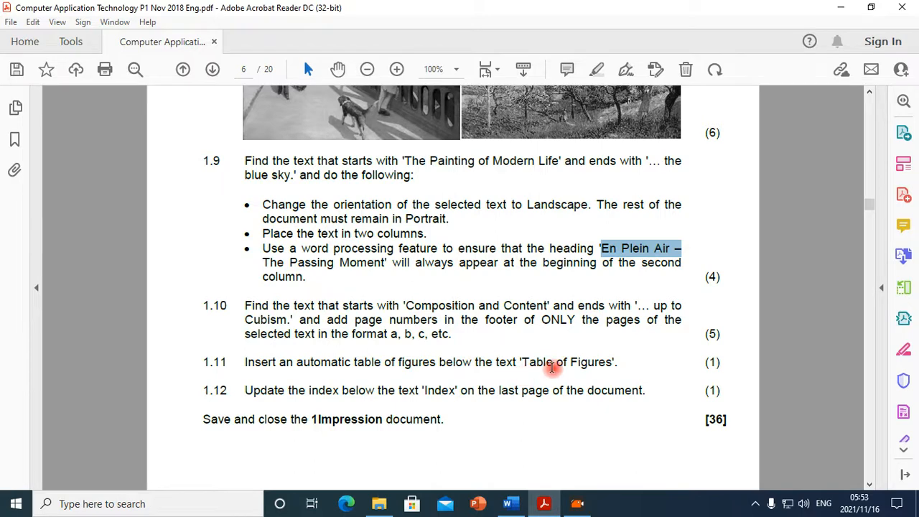
scroll(554, 367, down, 3)
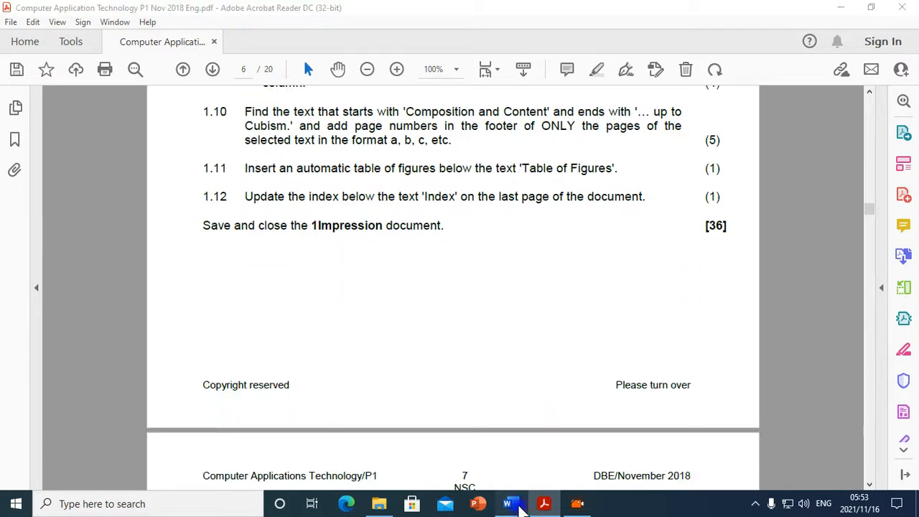
click(510, 503)
drag(912, 324, 913, 438)
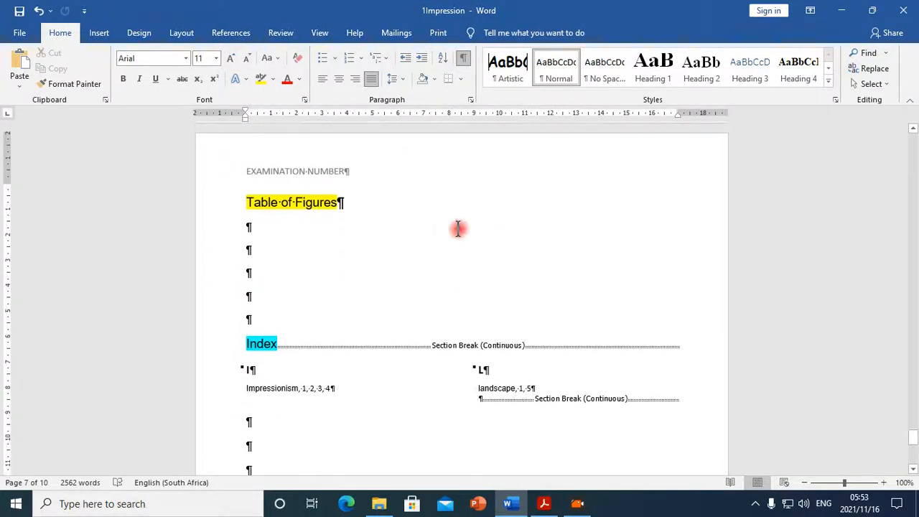
click(256, 249)
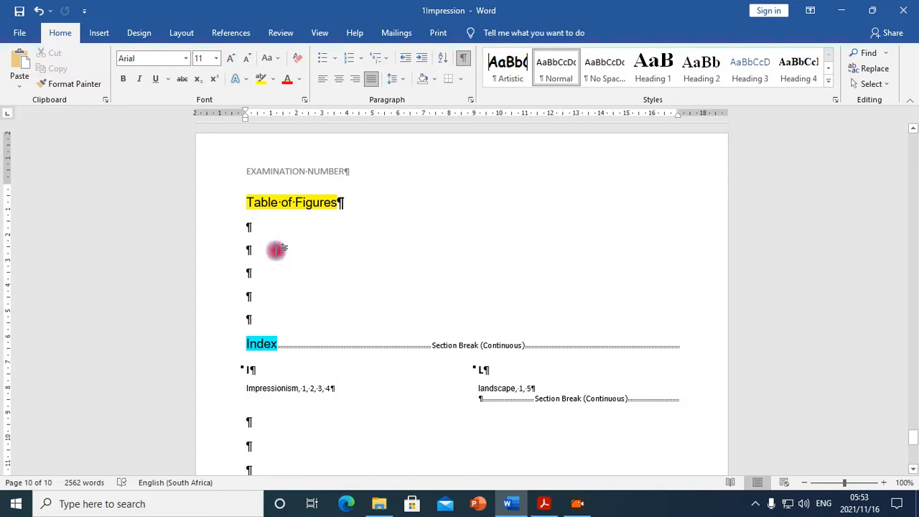
click(232, 34)
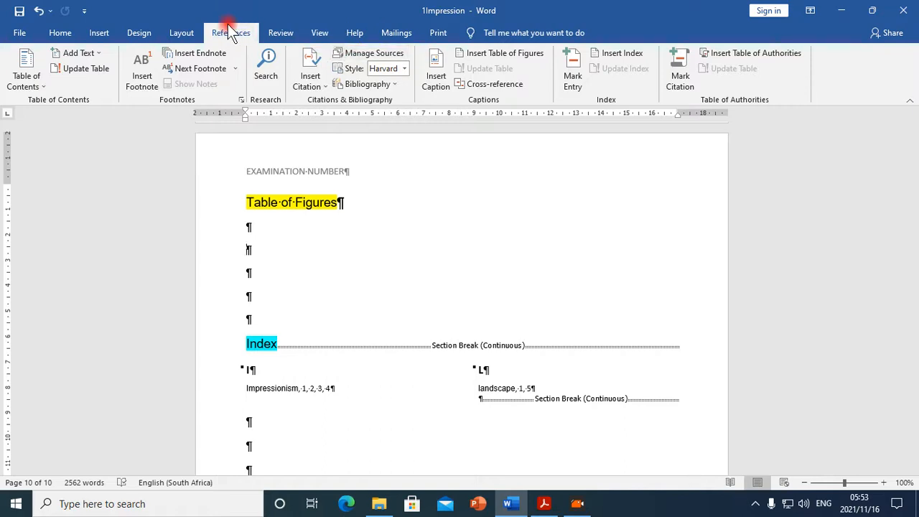
click(518, 58)
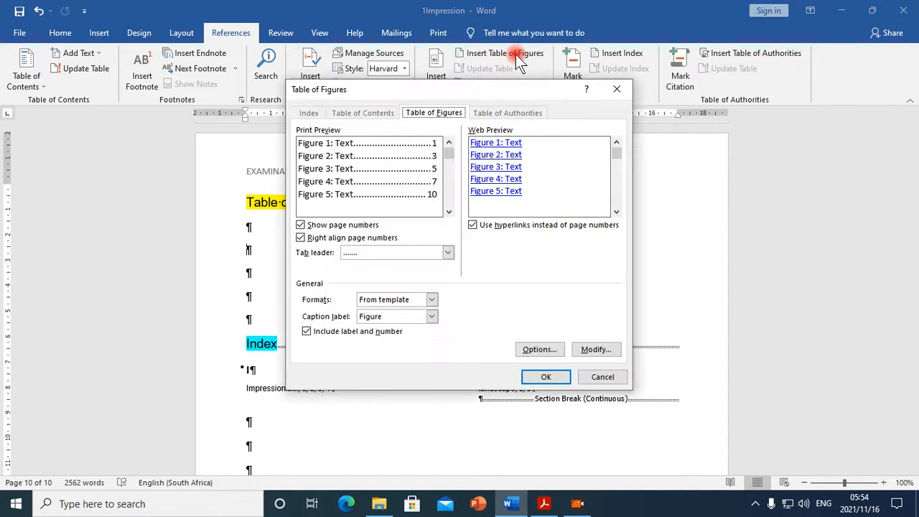
click(543, 376)
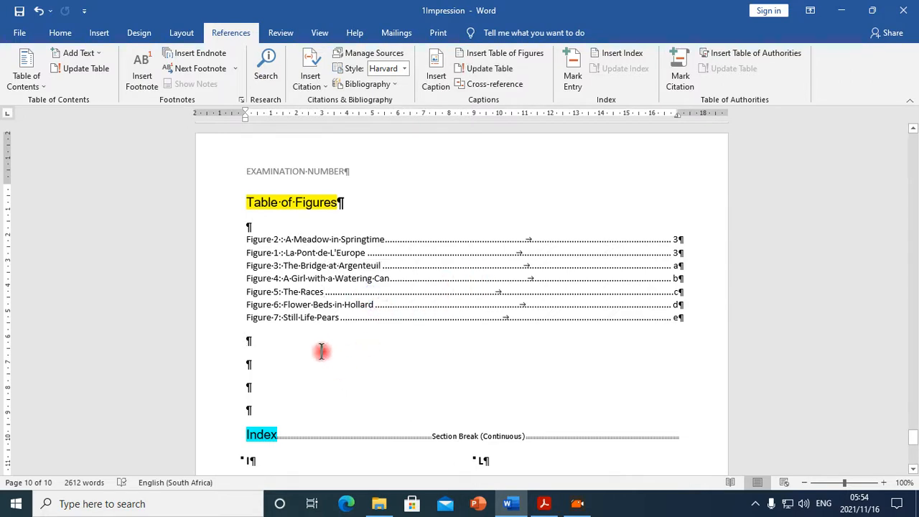
Delete the surplus empty paragraphs between the table of figures and the Index heading, leaving one.
key(Delete)
key(Delete)
key(Delete)
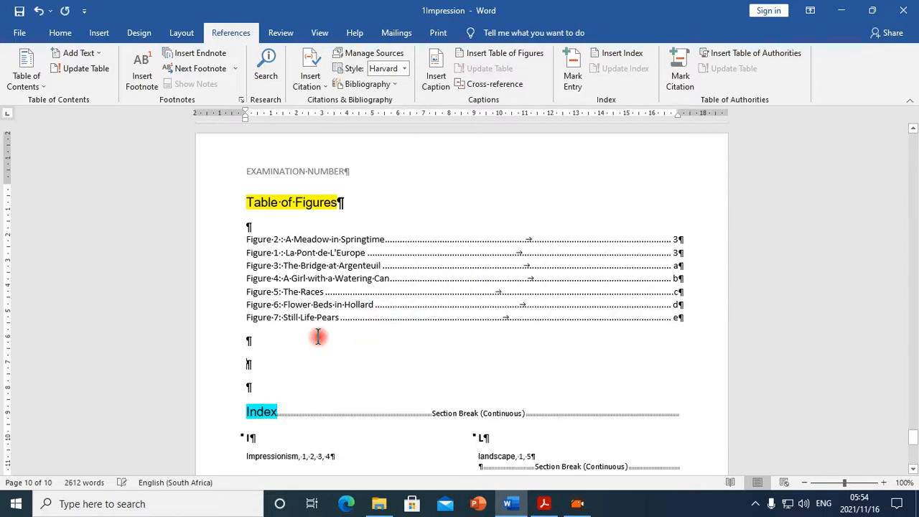
scroll(316, 338, down, 3)
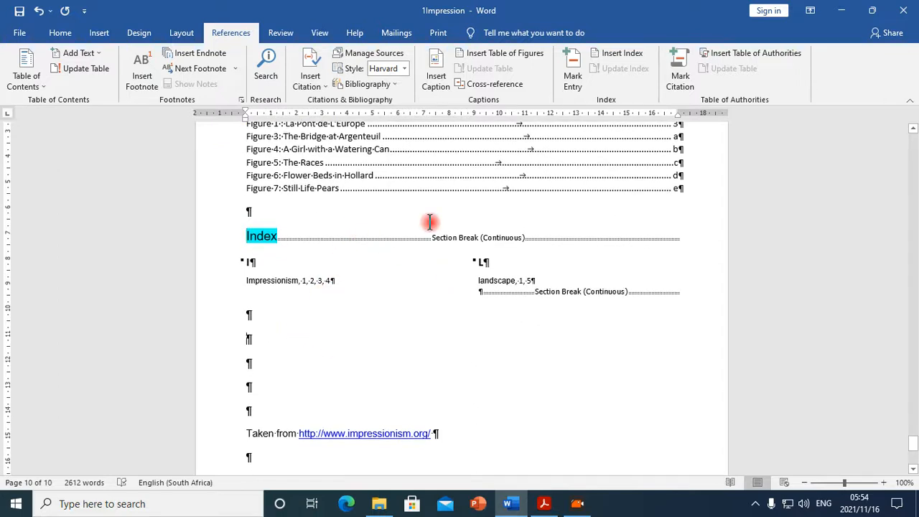
Check question 1.12 in the Acrobat Reader exam paper, return to Word and update the index field below the Index heading.
click(543, 503)
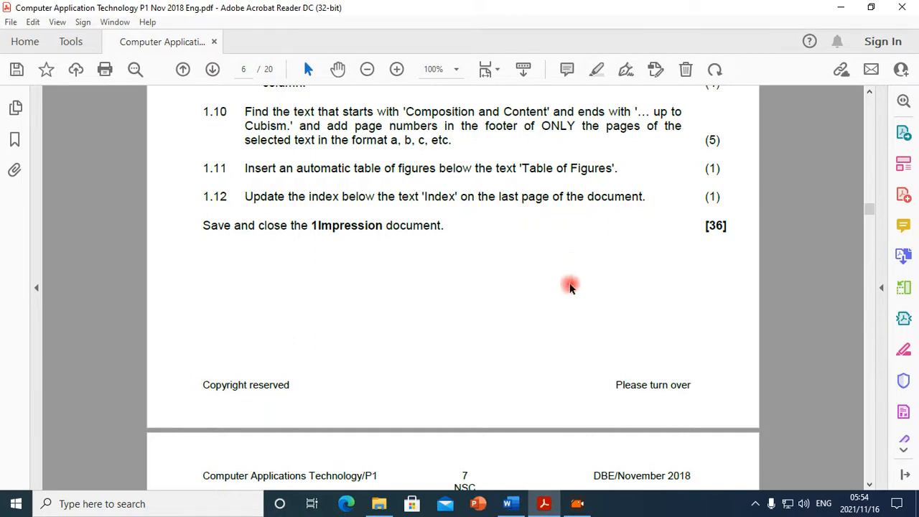
click(514, 506)
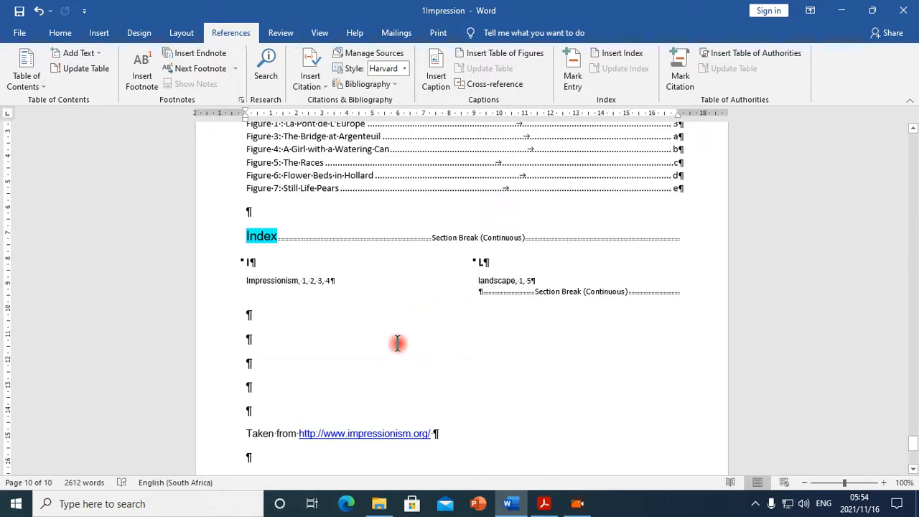
scroll(277, 207, down, 2)
click(280, 218)
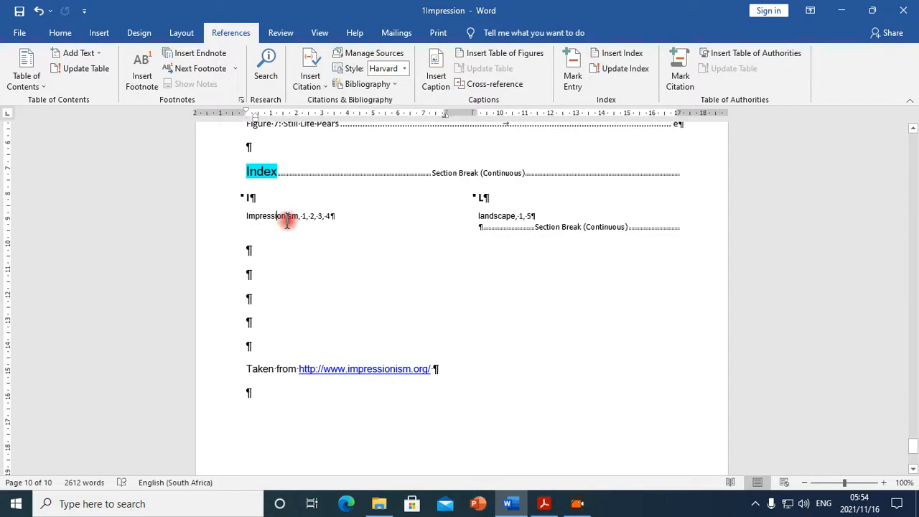
click(248, 219)
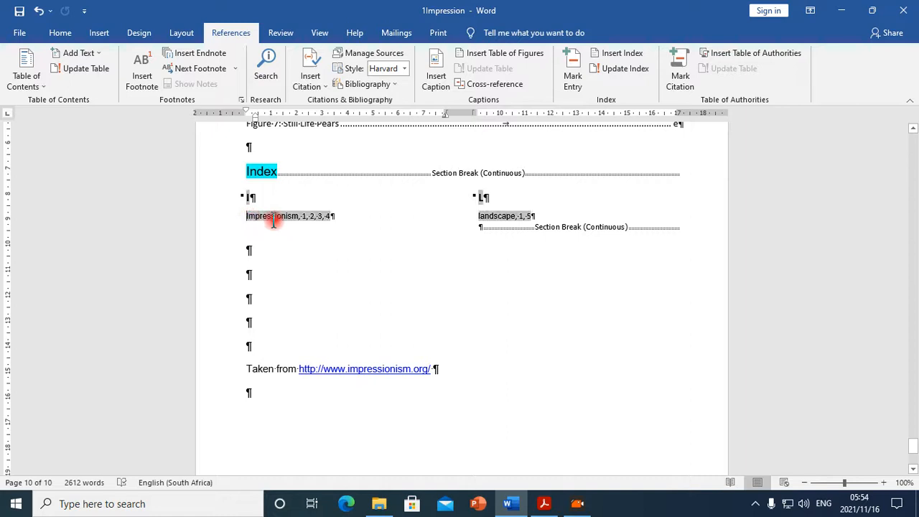
right_click(273, 220)
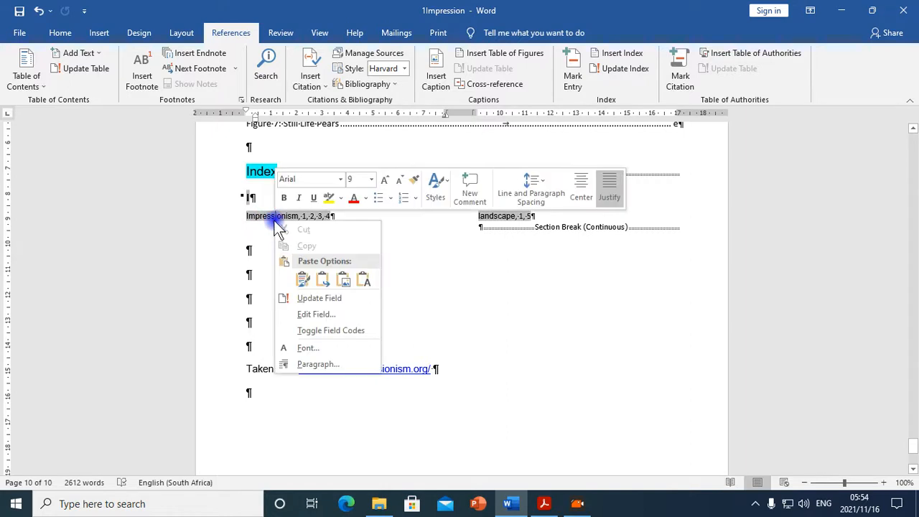
click(320, 301)
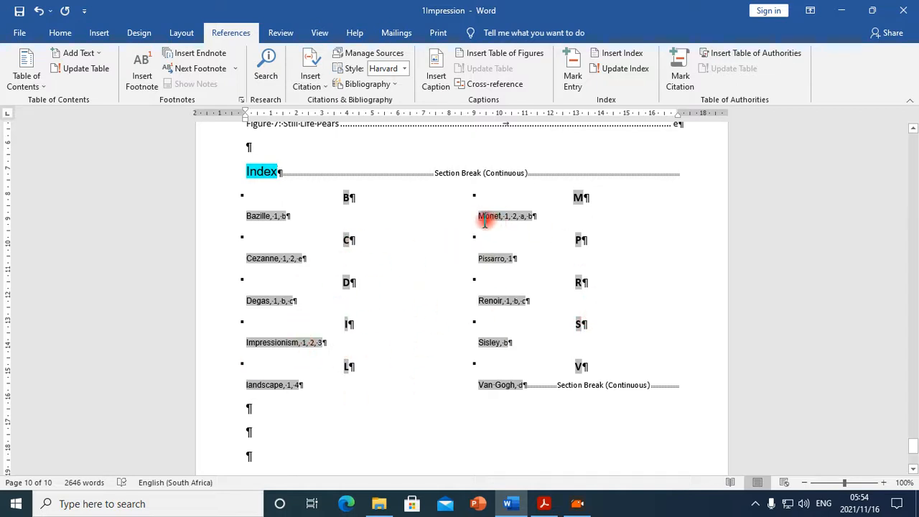
Examine the updated index entries and the table of figures on the last page.
drag(488, 221, 509, 215)
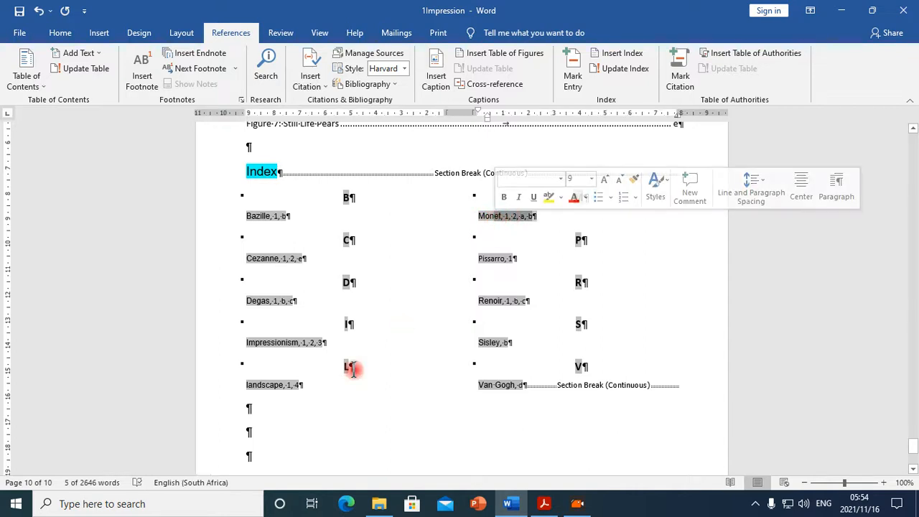
scroll(400, 318, up, 10)
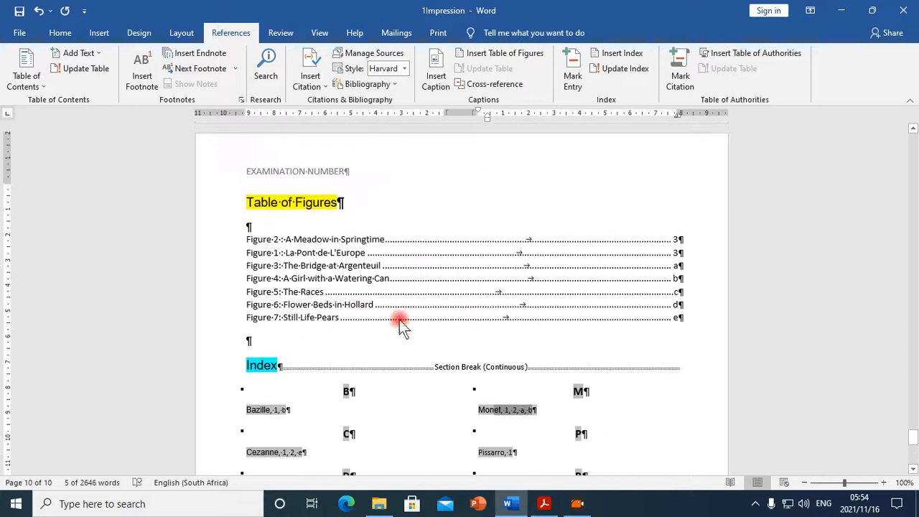
scroll(405, 320, down, 12)
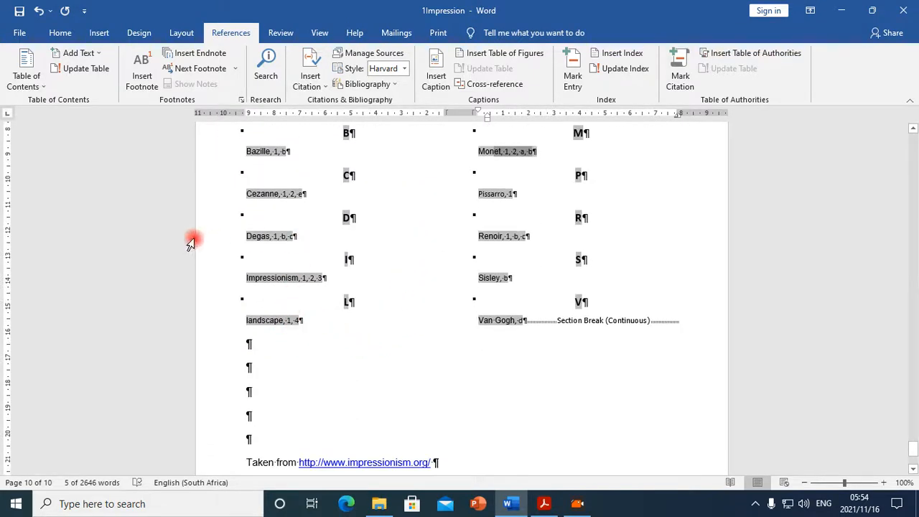
scroll(474, 332, up, 5)
scroll(473, 332, up, 5)
scroll(447, 443, down, 4)
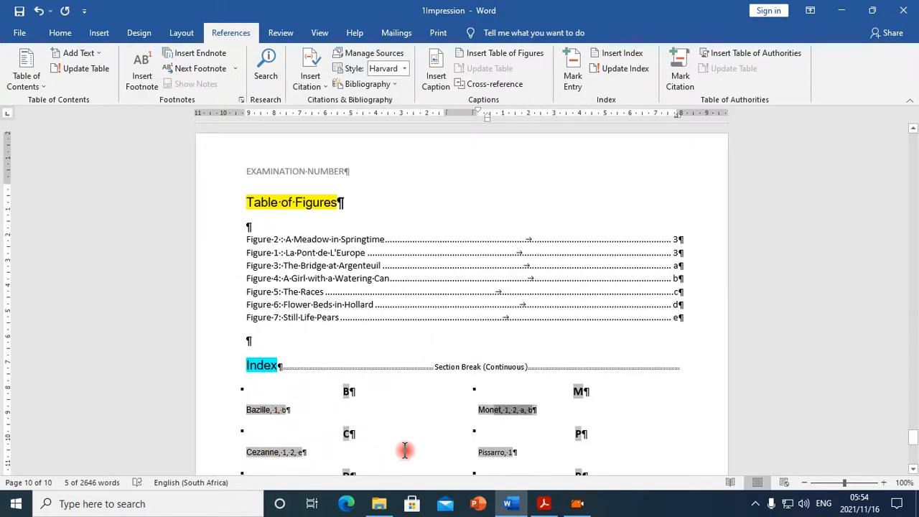
Examine the Cezanne and Van Gogh index entry fields in the text and the footers through to the last page.
scroll(490, 378, up, 10)
scroll(498, 376, up, 5)
scroll(499, 377, down, 2)
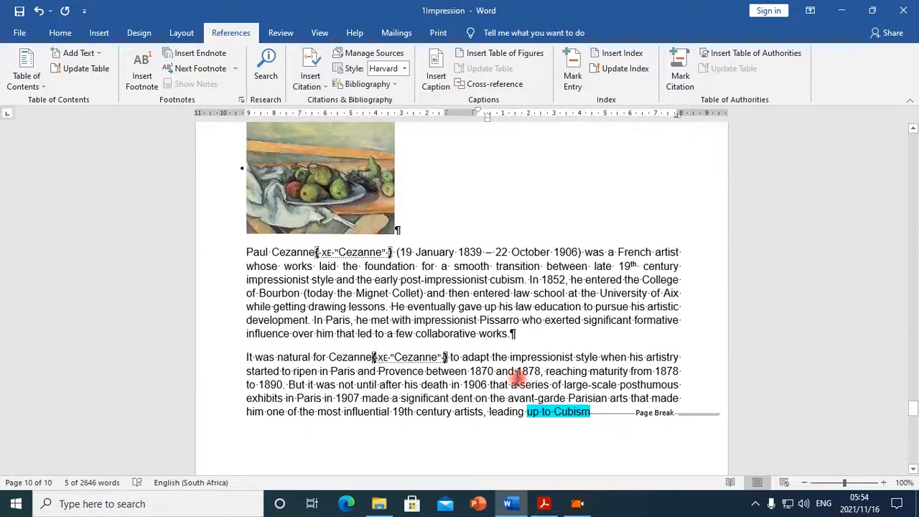
scroll(388, 316, up, 1)
click(364, 285)
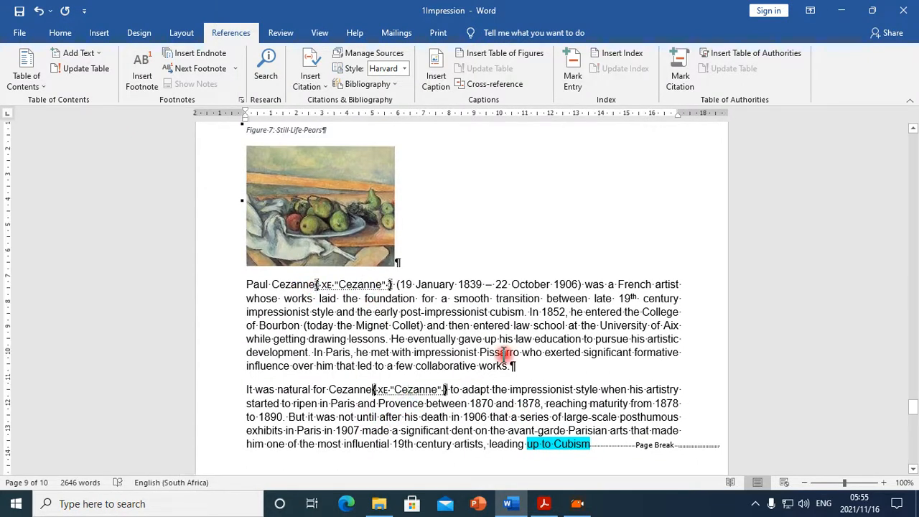
scroll(503, 355, up, 8)
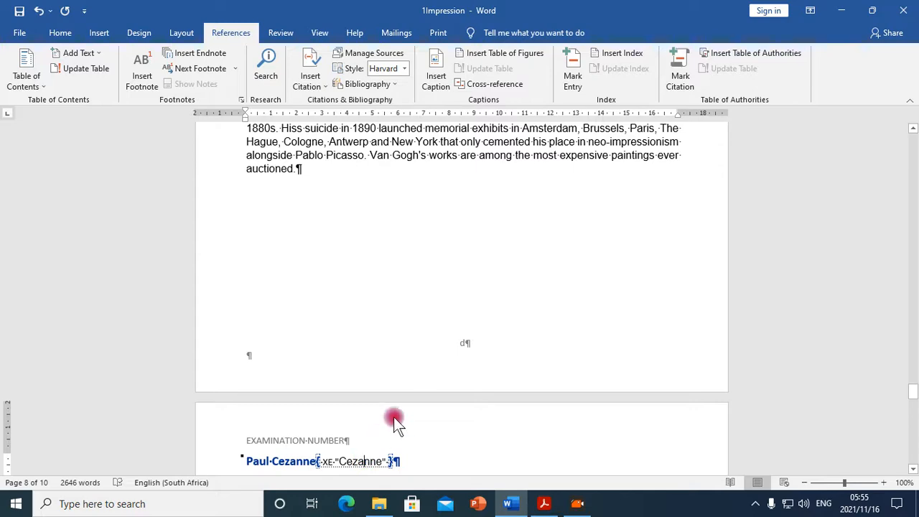
scroll(393, 417, up, 10)
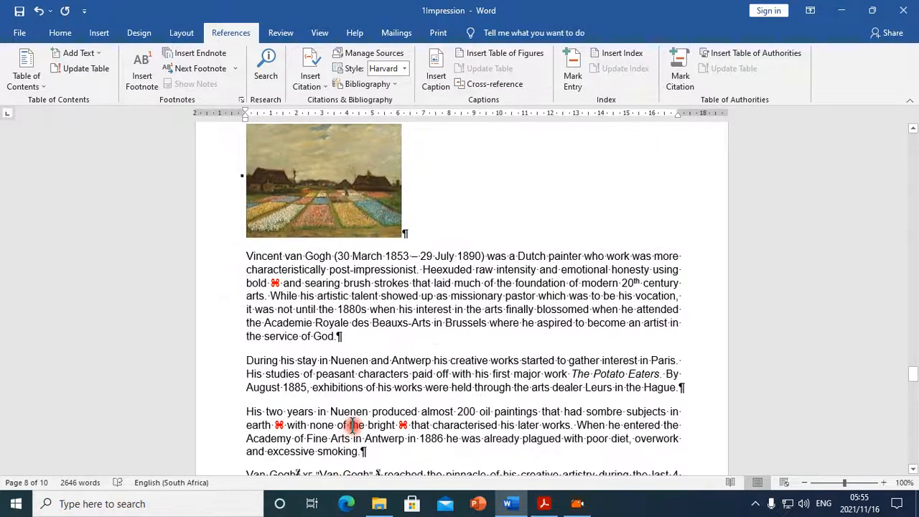
scroll(353, 425, down, 3)
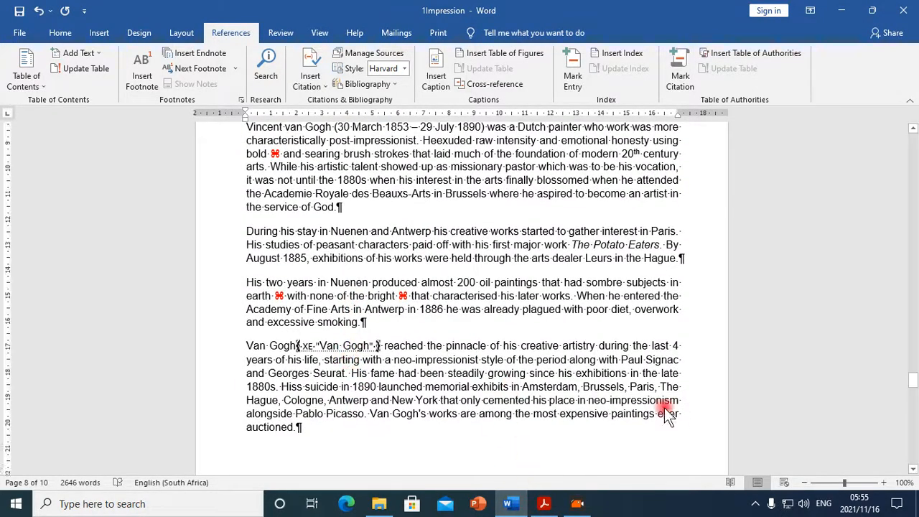
scroll(567, 409, down, 5)
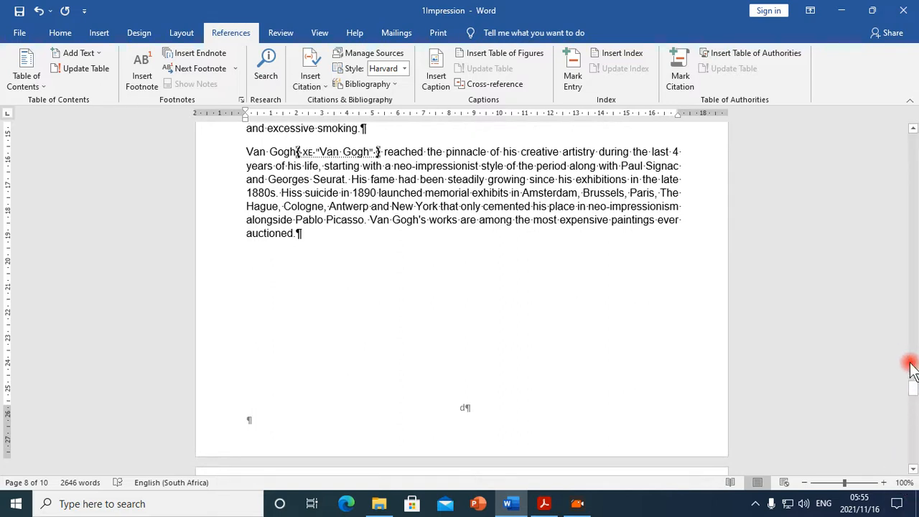
drag(913, 388, 913, 463)
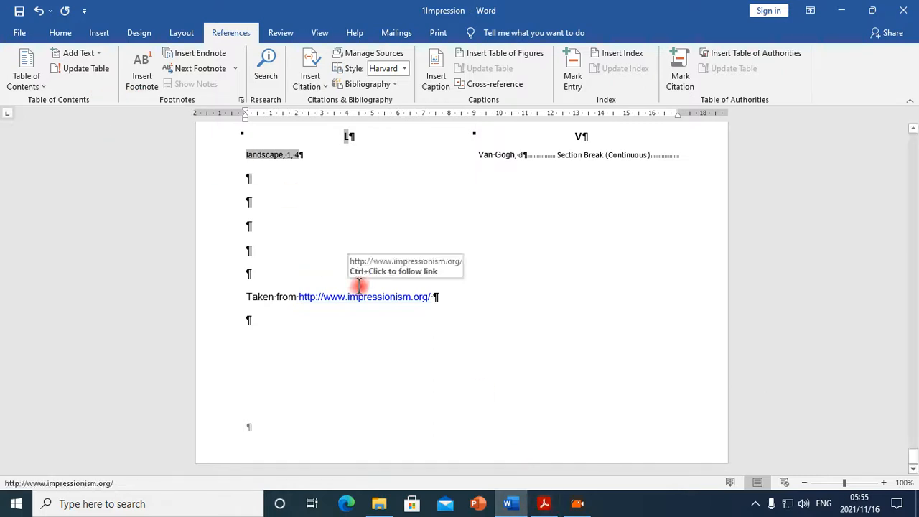
Save the 1Impression document and look over the index once more.
click(19, 10)
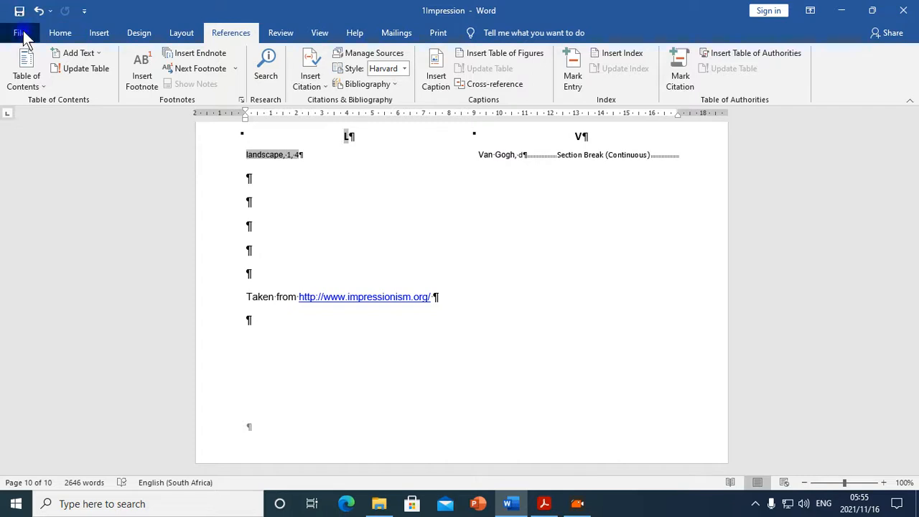
click(22, 32)
click(13, 37)
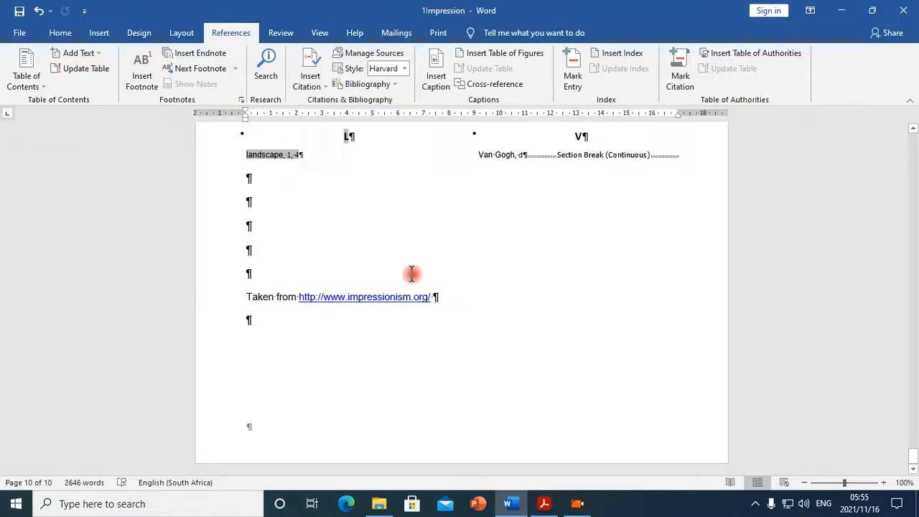
scroll(548, 289, up, 4)
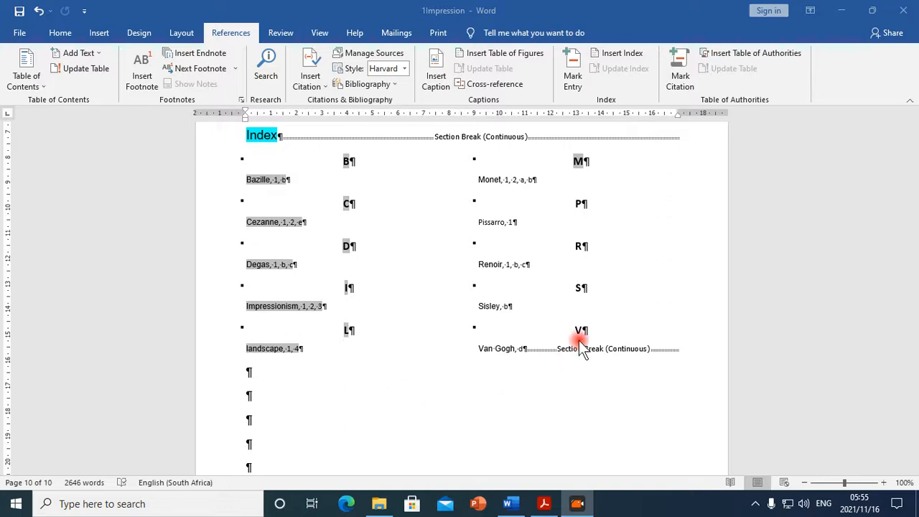
Review the completed document from the index back to the title on the first page, including its index entry fields, captions and opening sections.
scroll(595, 273, up, 15)
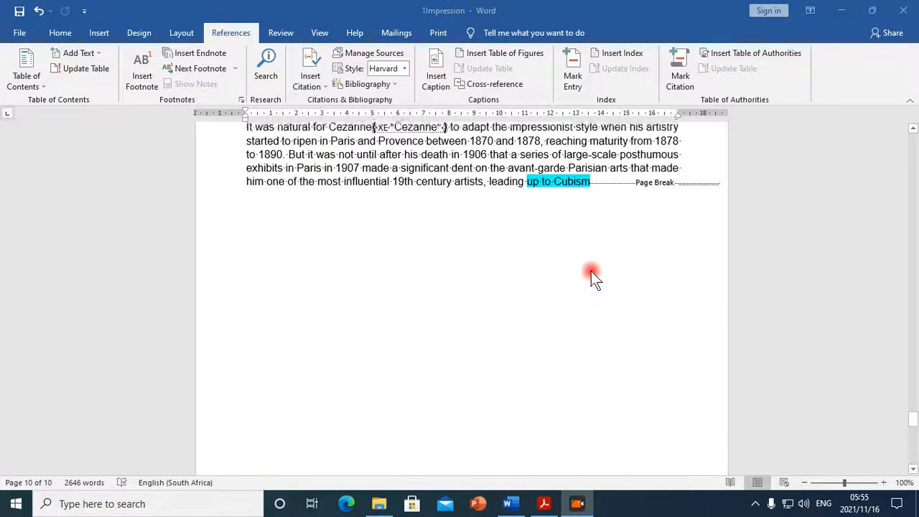
scroll(590, 268, up, 12)
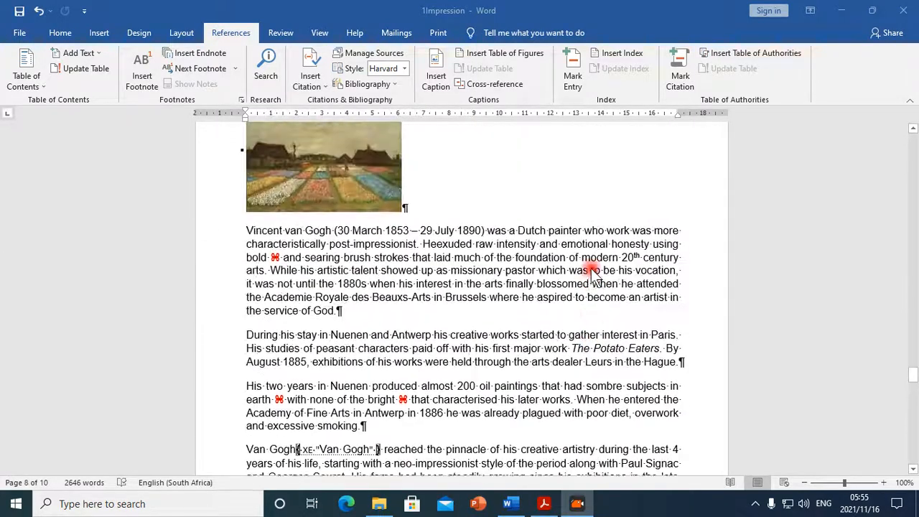
scroll(590, 268, up, 12)
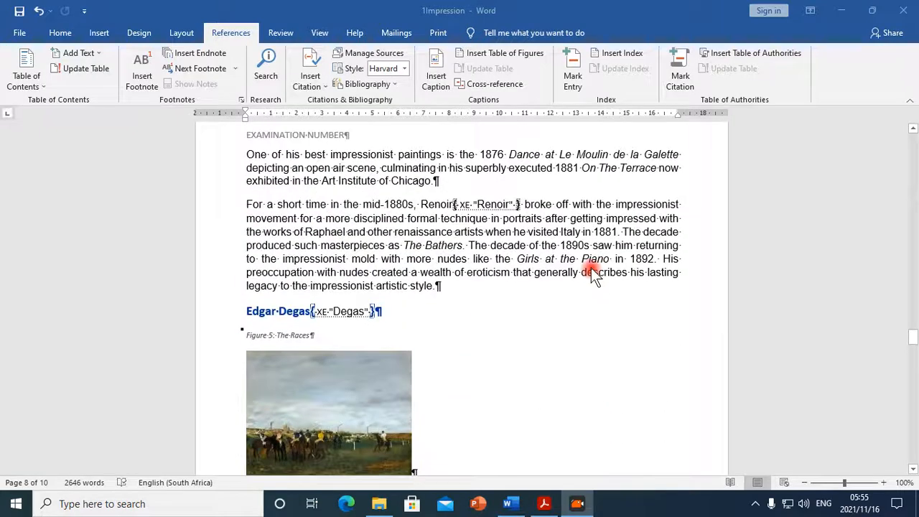
scroll(591, 268, up, 12)
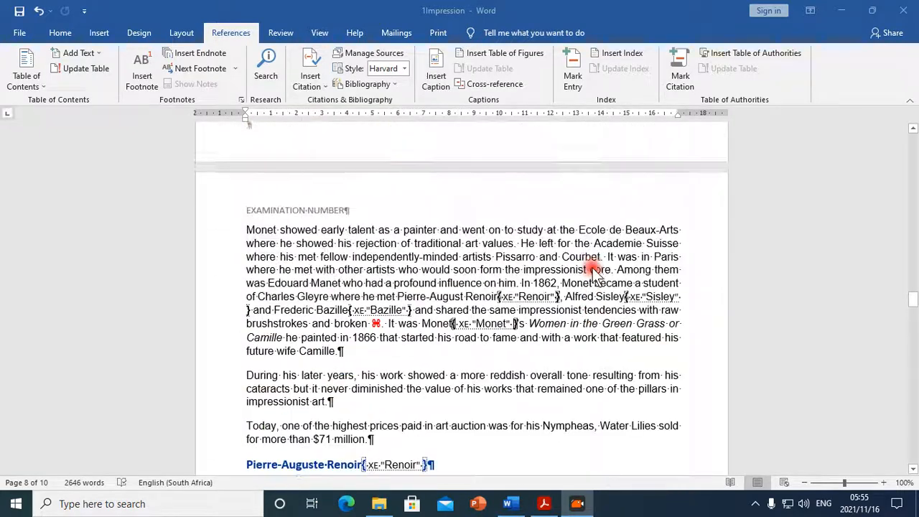
scroll(858, 254, up, 2)
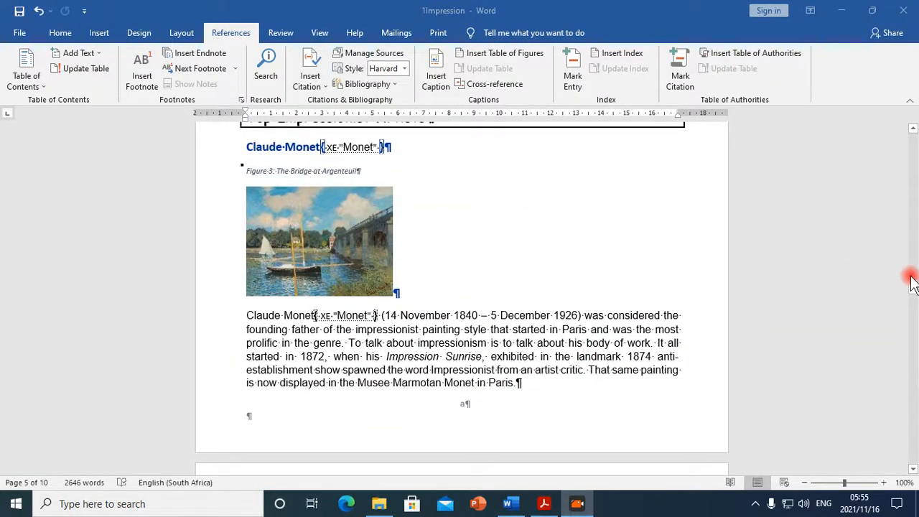
drag(912, 277, 912, 184)
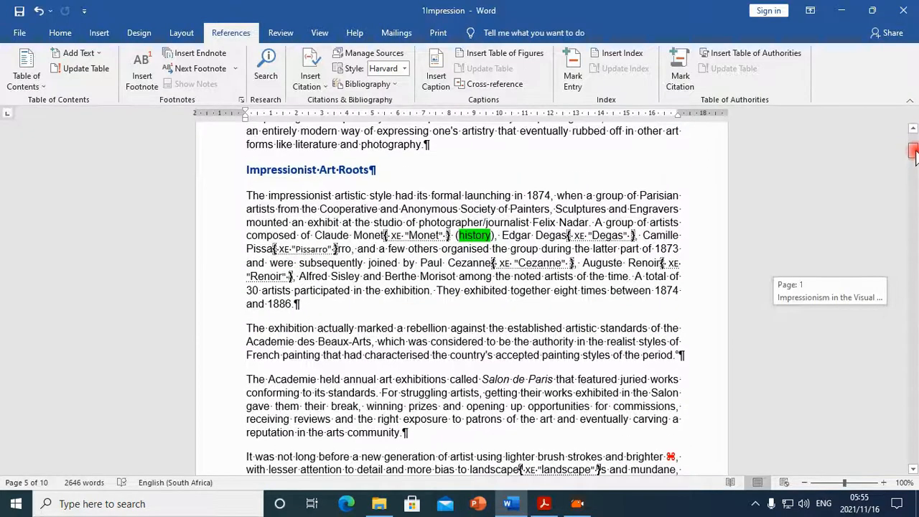
drag(913, 152, 913, 138)
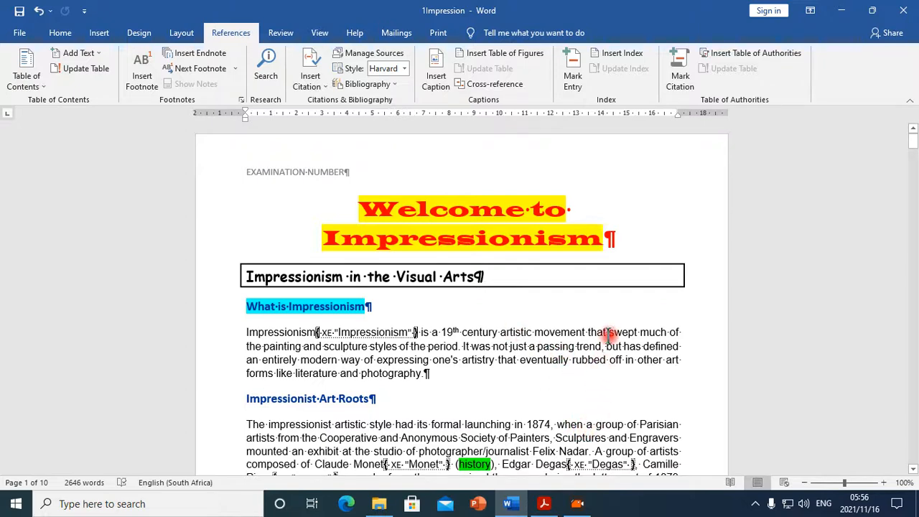
scroll(638, 313, down, 15)
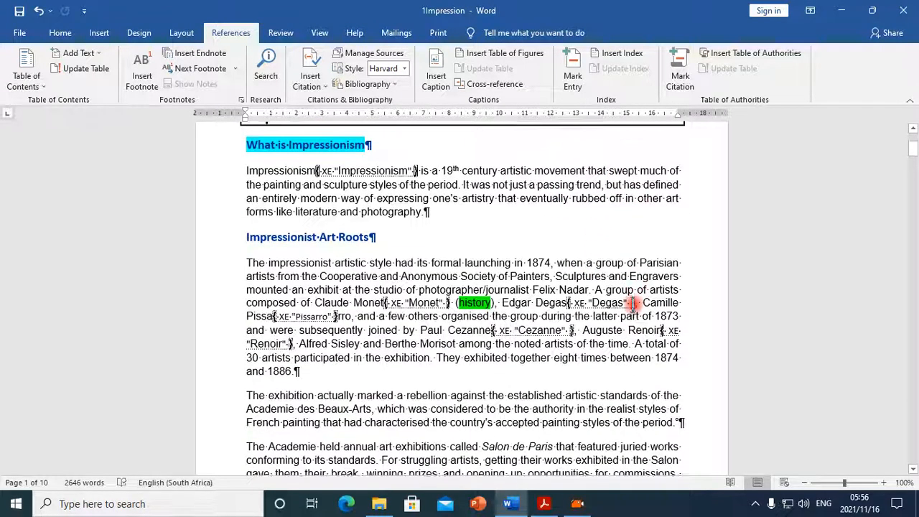
scroll(637, 313, down, 15)
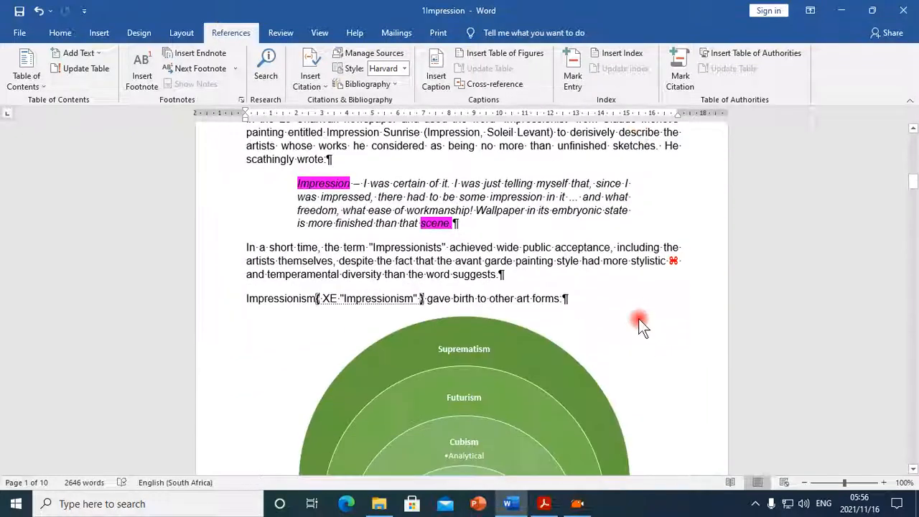